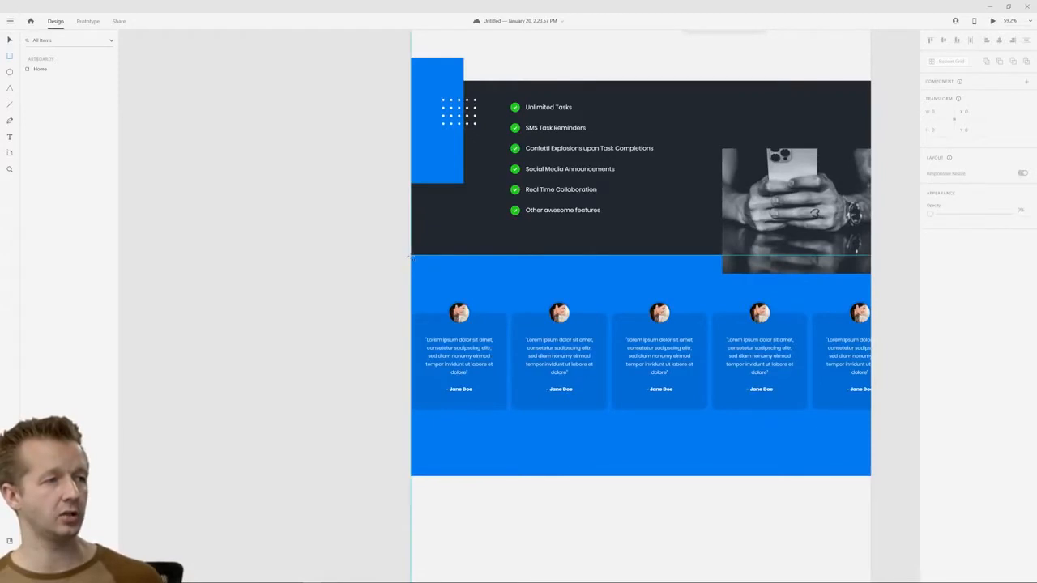
# Draw a borderless 262 by 922 rectangle over the blue testimonials section's left edge and fill it with the section's sampled blue
pyautogui.moveTo(411, 256); pyautogui.dragTo(473, 477)
pyautogui.click(10, 41)
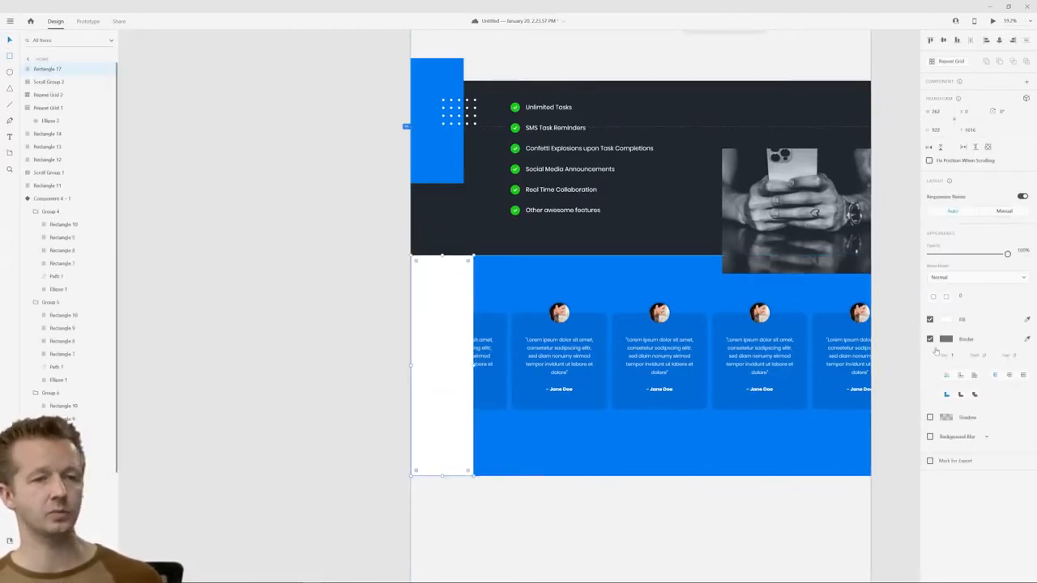
pyautogui.click(930, 339)
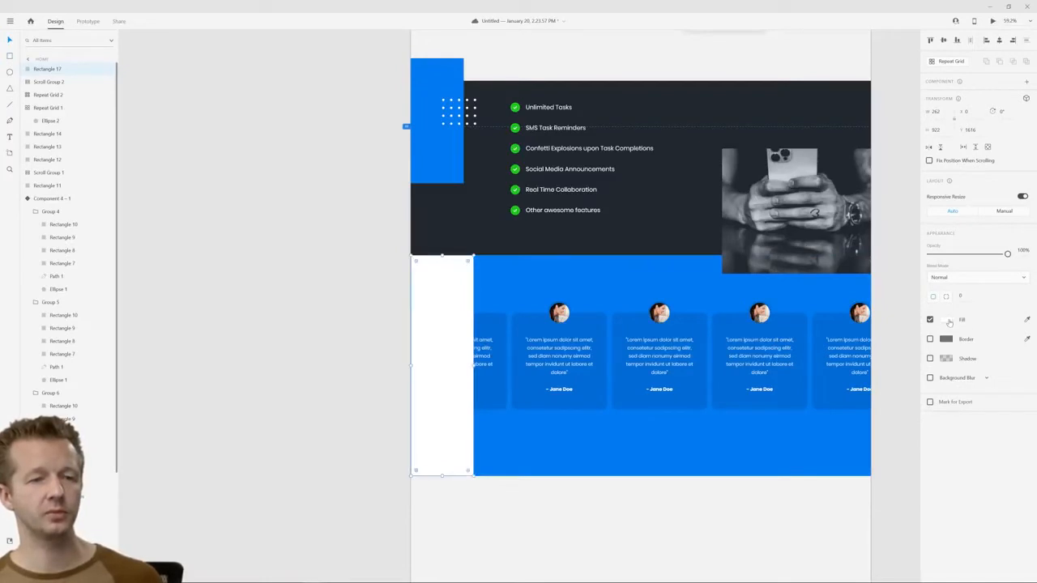
pyautogui.click(1027, 320)
pyautogui.click(657, 274)
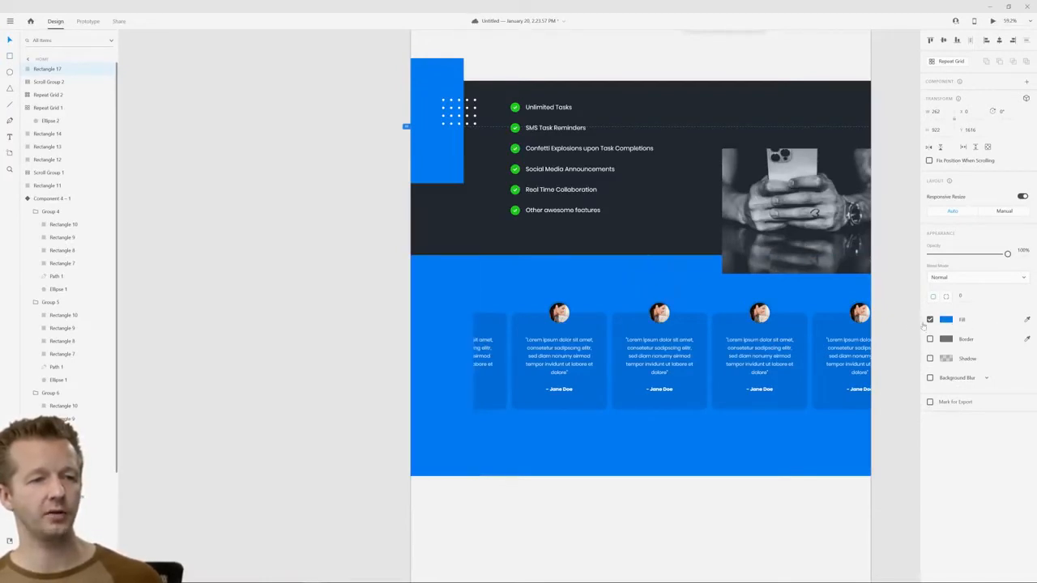
# Change the rectangle's fill to a linear gradient running horizontally, with the dark stop at its left edge and the blue stop at its right
pyautogui.click(946, 320)
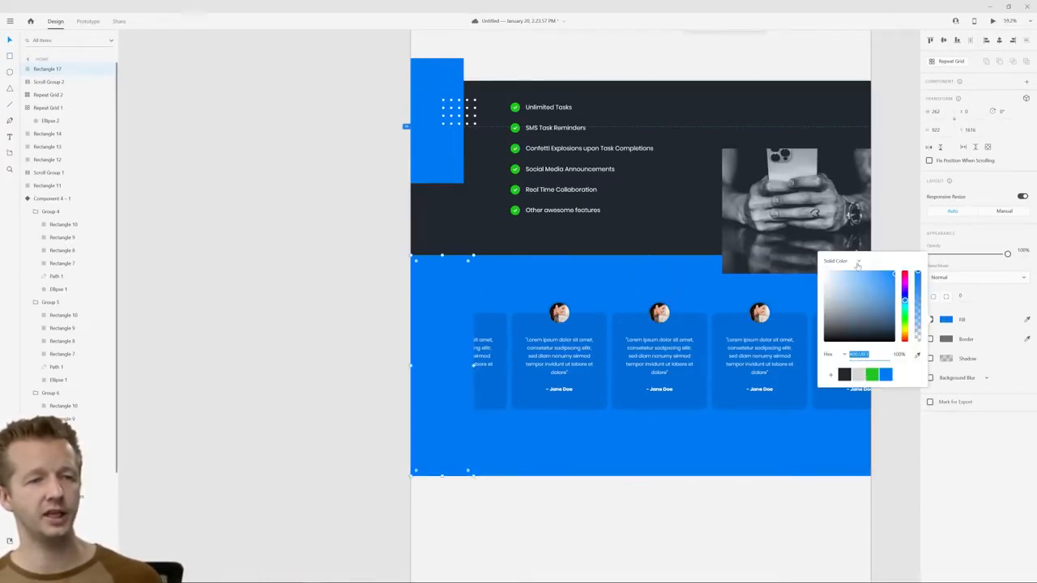
pyautogui.click(850, 262)
pyautogui.click(847, 278)
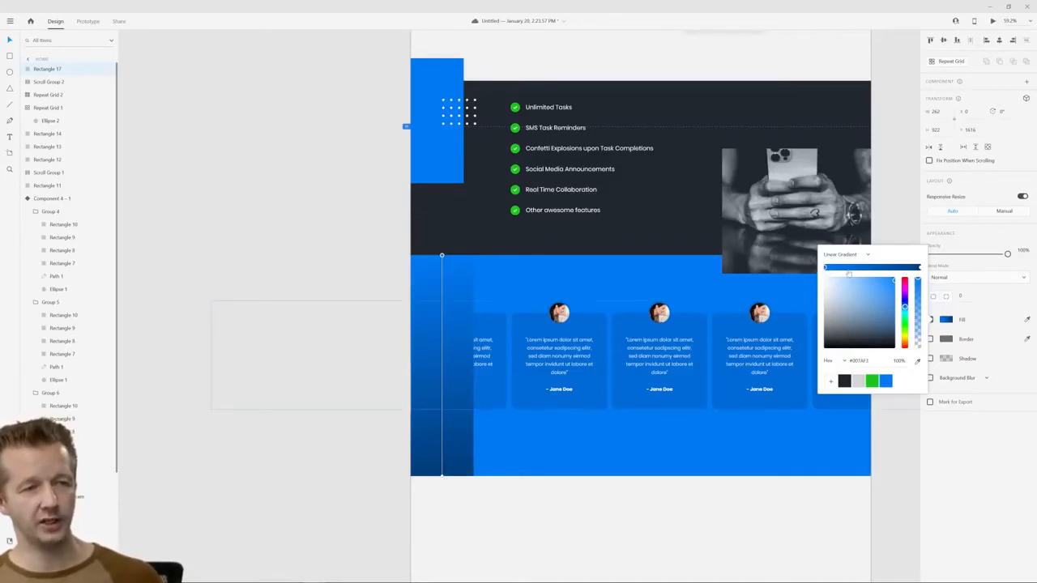
pyautogui.click(442, 476)
pyautogui.moveTo(441, 475); pyautogui.dragTo(411, 374)
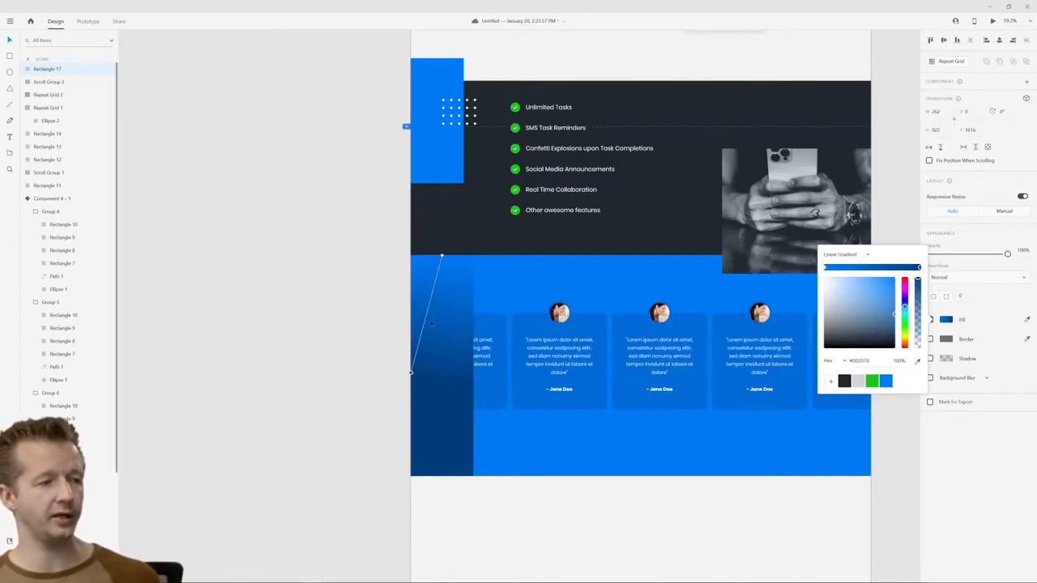
pyautogui.moveTo(442, 256); pyautogui.dragTo(473, 372)
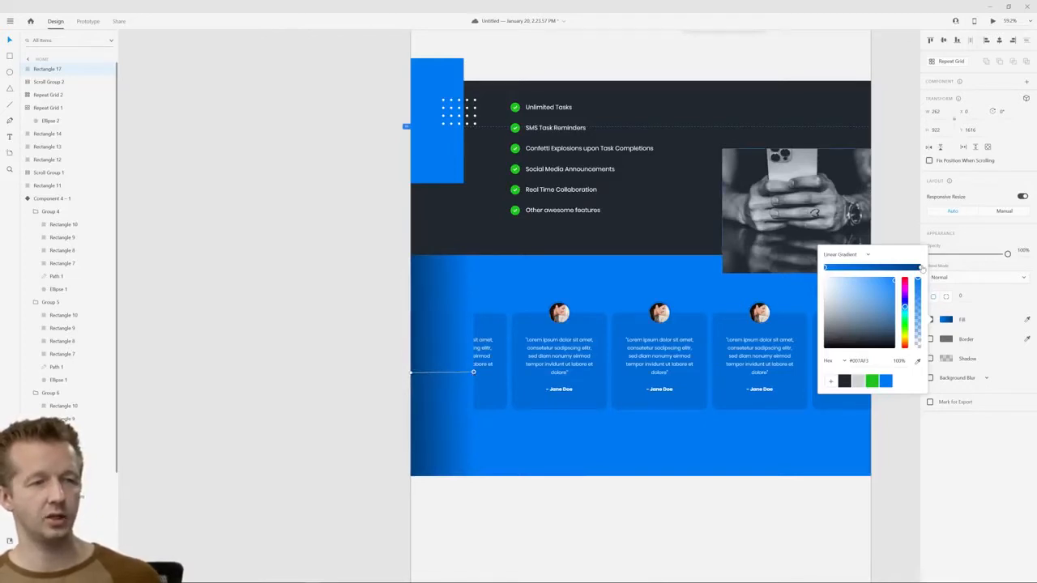
# Sample the section's blue for the gradient's dark outer stop and set the inner blue stop's opacity to 0%
pyautogui.click(921, 268)
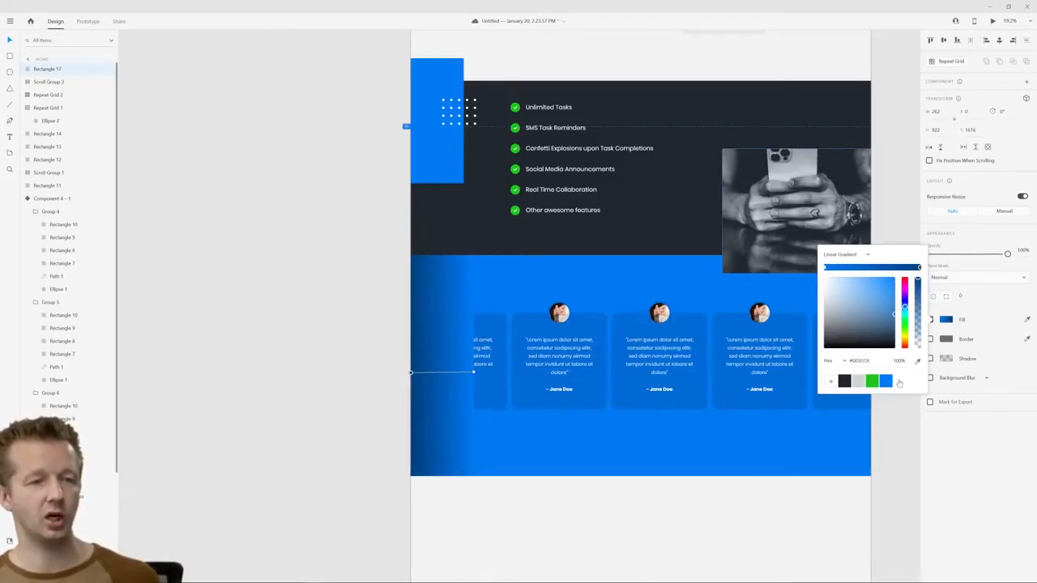
pyautogui.click(917, 363)
pyautogui.click(646, 284)
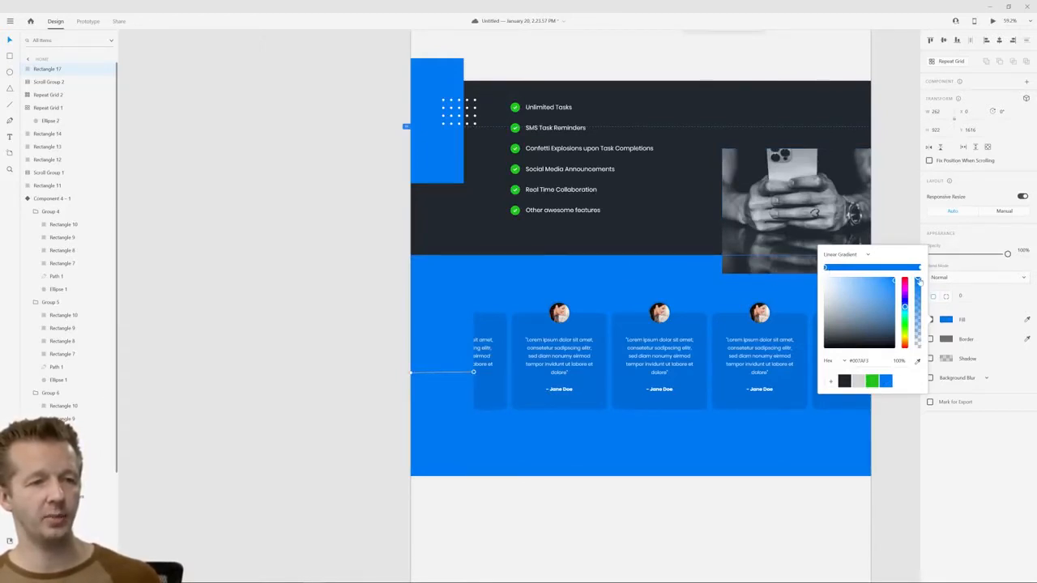
pyautogui.moveTo(917, 282); pyautogui.dragTo(917, 363)
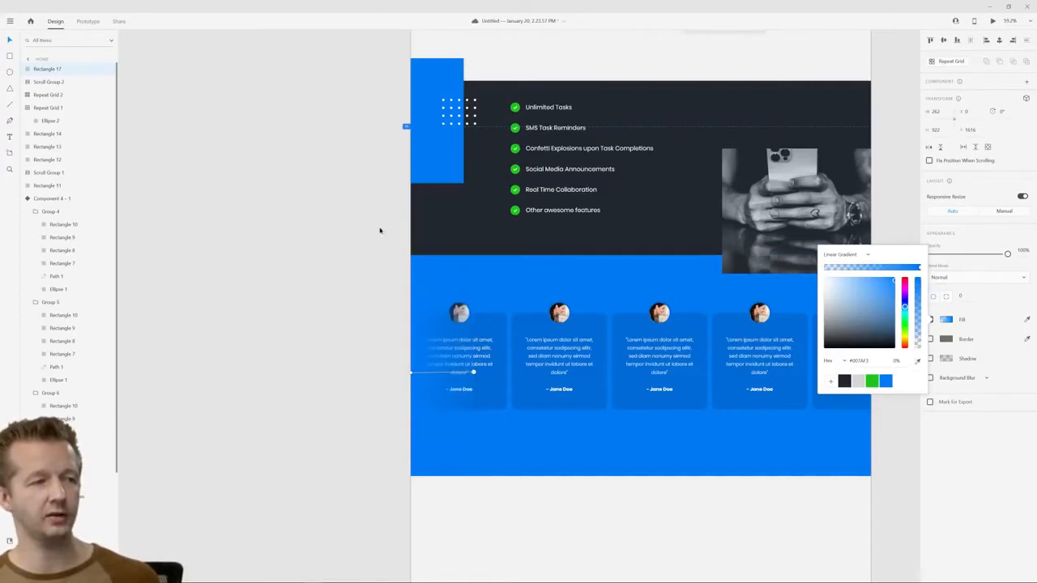
pyautogui.click(12, 41)
pyautogui.click(341, 340)
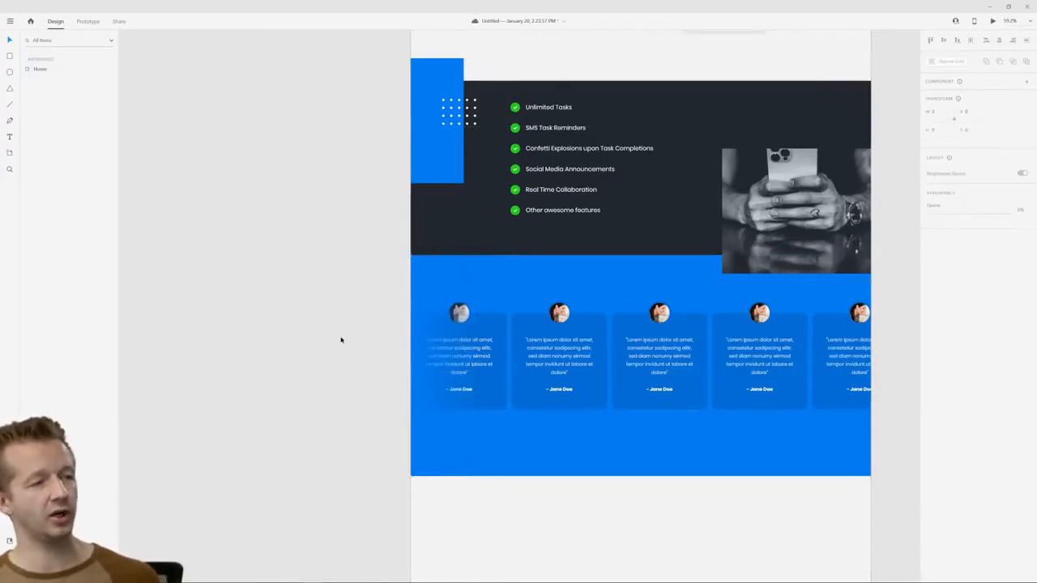
# Widen the left fade rectangle to about 429 so it covers the whole first testimonial card
pyautogui.click(424, 376)
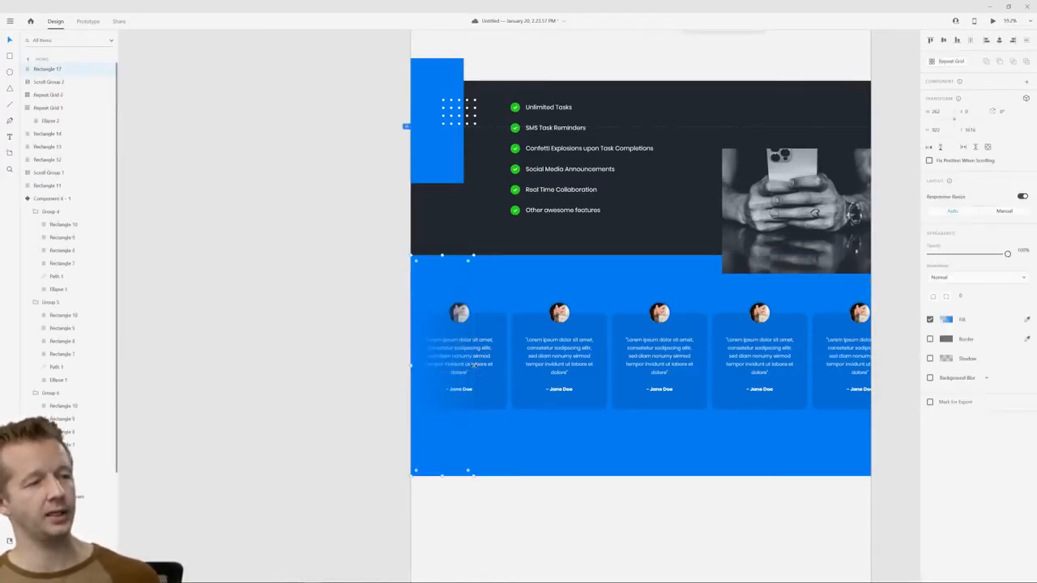
pyautogui.moveTo(517, 366); pyautogui.dragTo(513, 366)
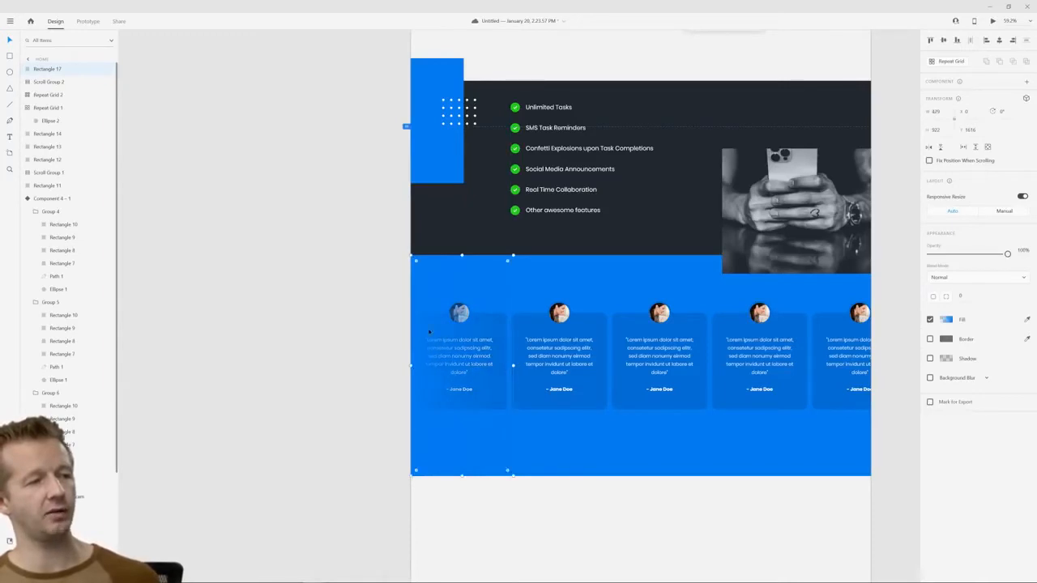
pyautogui.click(339, 330)
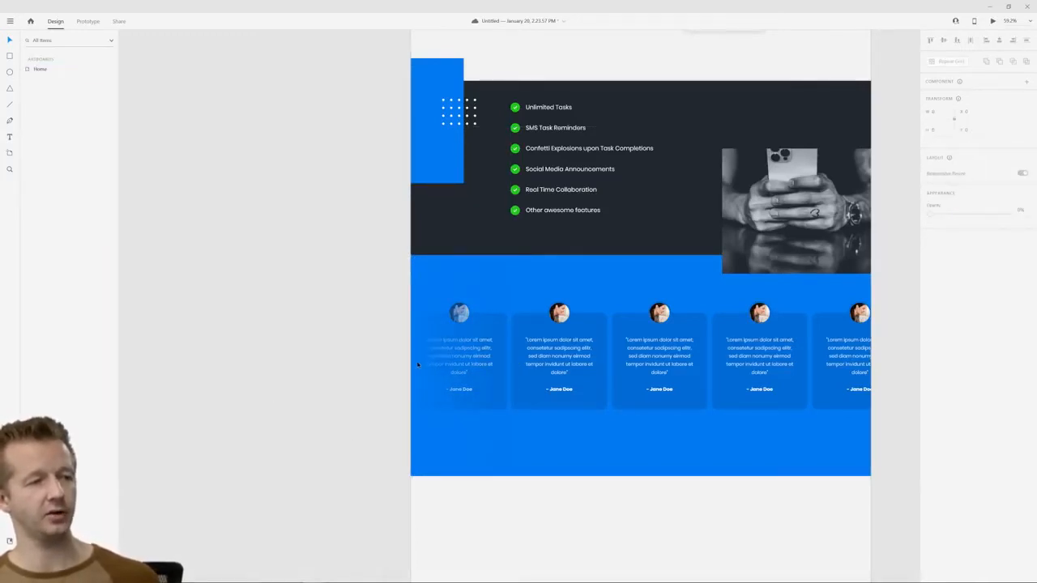
# Duplicate the fade rectangle, flip it horizontally to about 457 wide, and align it with the testimonials section's right edge
pyautogui.click(418, 365)
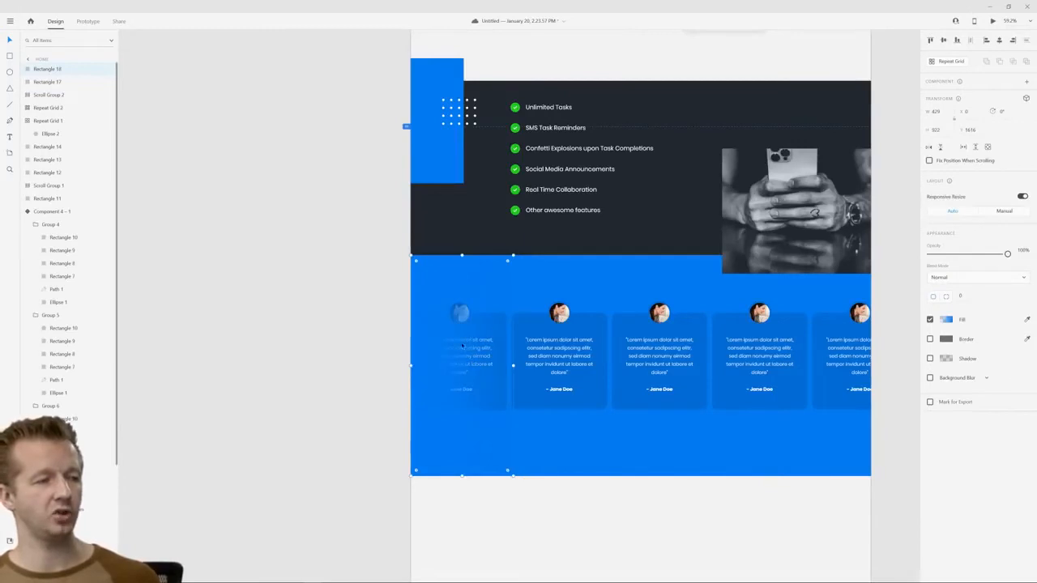
pyautogui.moveTo(412, 365); pyautogui.dragTo(517, 366)
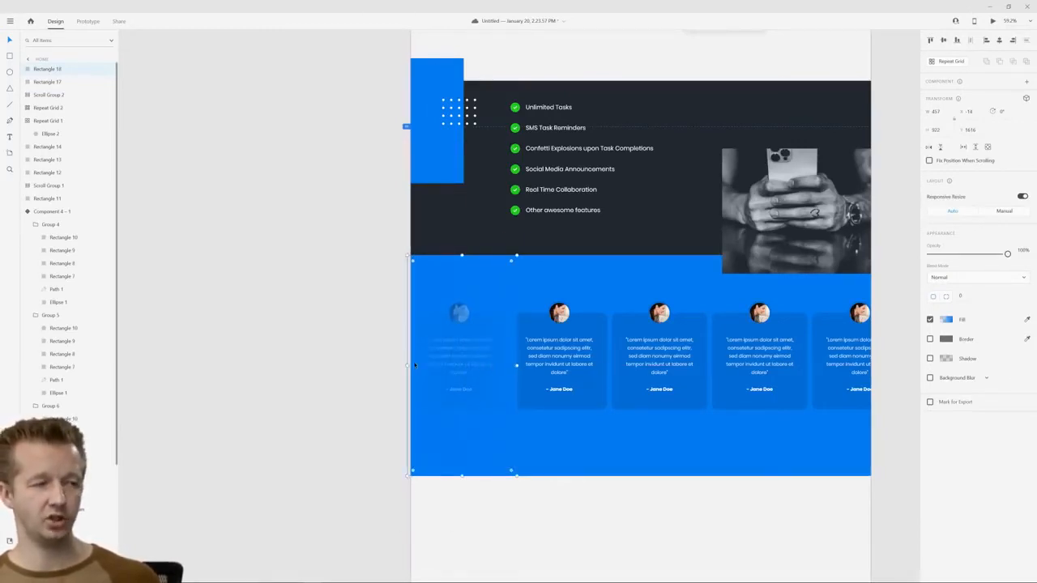
pyautogui.moveTo(448, 369); pyautogui.dragTo(802, 365)
# Bring the black-and-white phone photo to the front, above the right fade rectangle
pyautogui.click(820, 231)
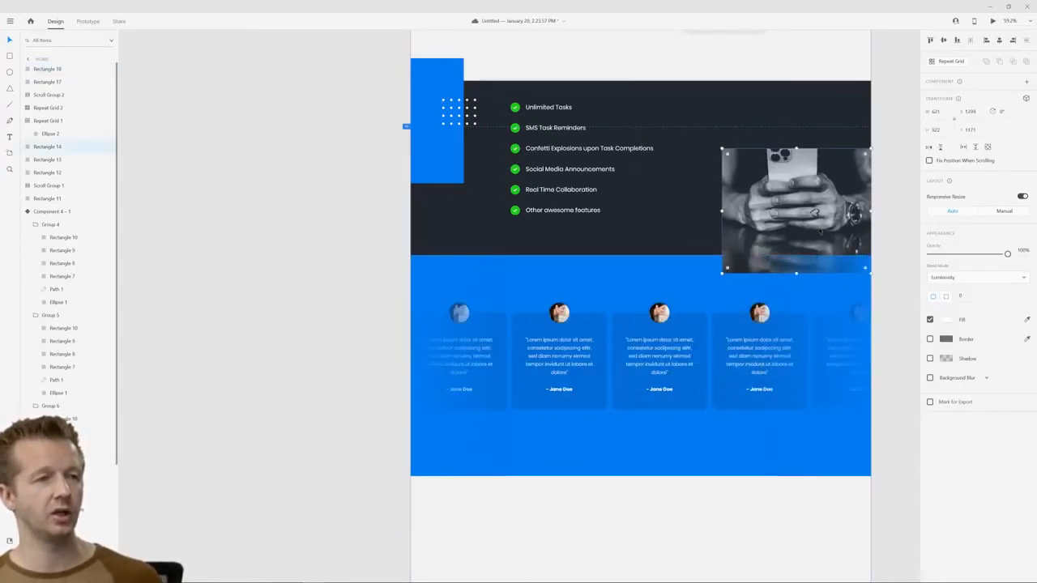
pyautogui.rightClick(842, 188)
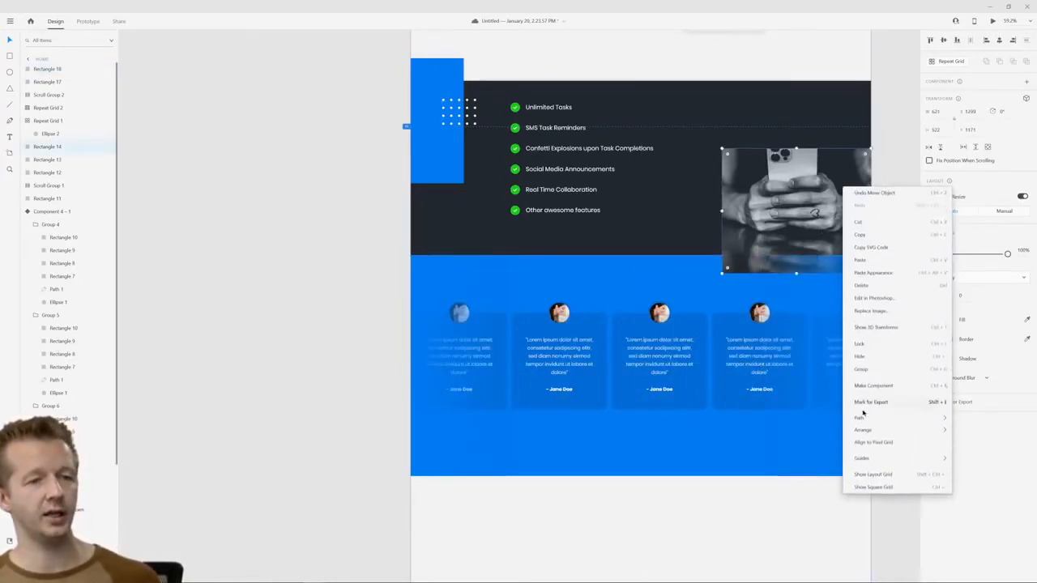
pyautogui.moveTo(878, 433)
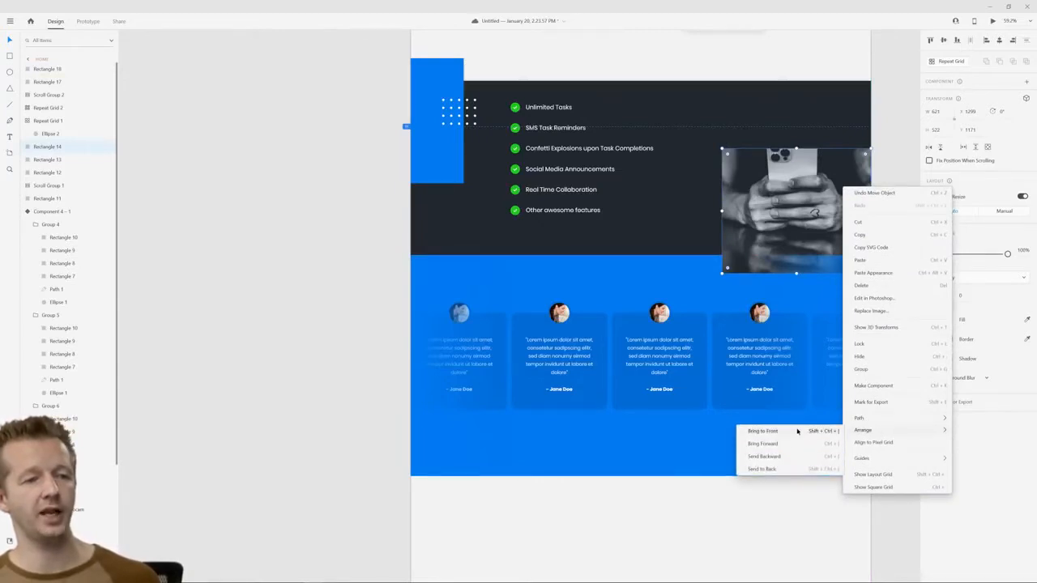
pyautogui.click(802, 430)
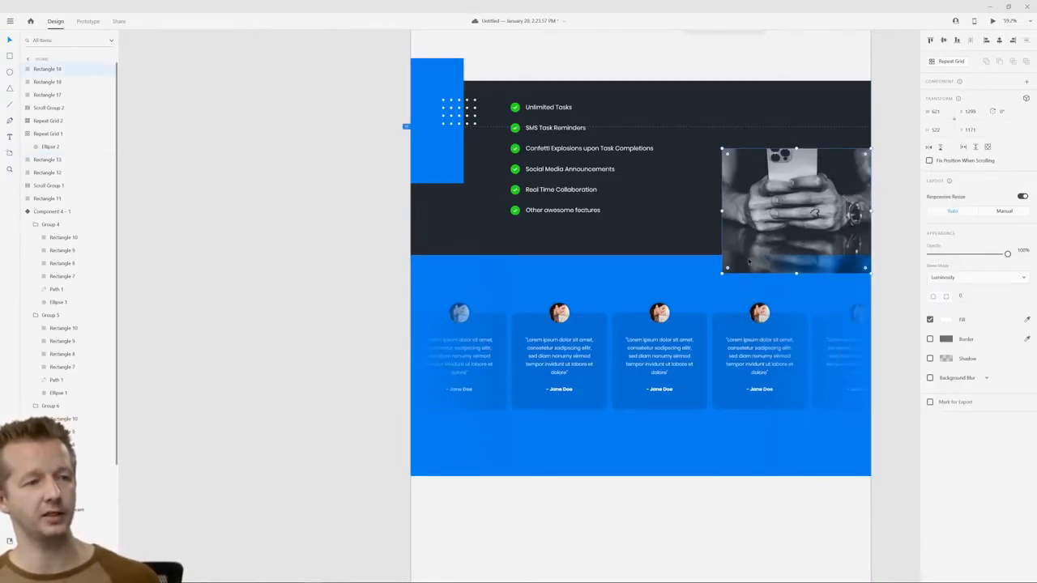
# Move both fade rectangles, the testimonial cards' scroll group and Scroll Group 1 together to below Component 4 – 1 in the layer order
pyautogui.click(840, 292)
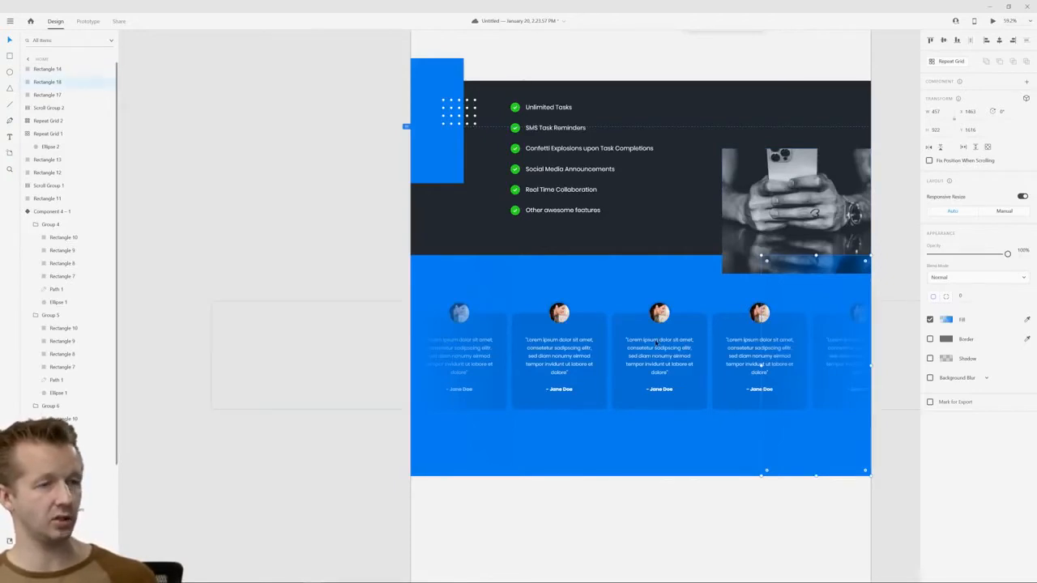
pyautogui.click(663, 348)
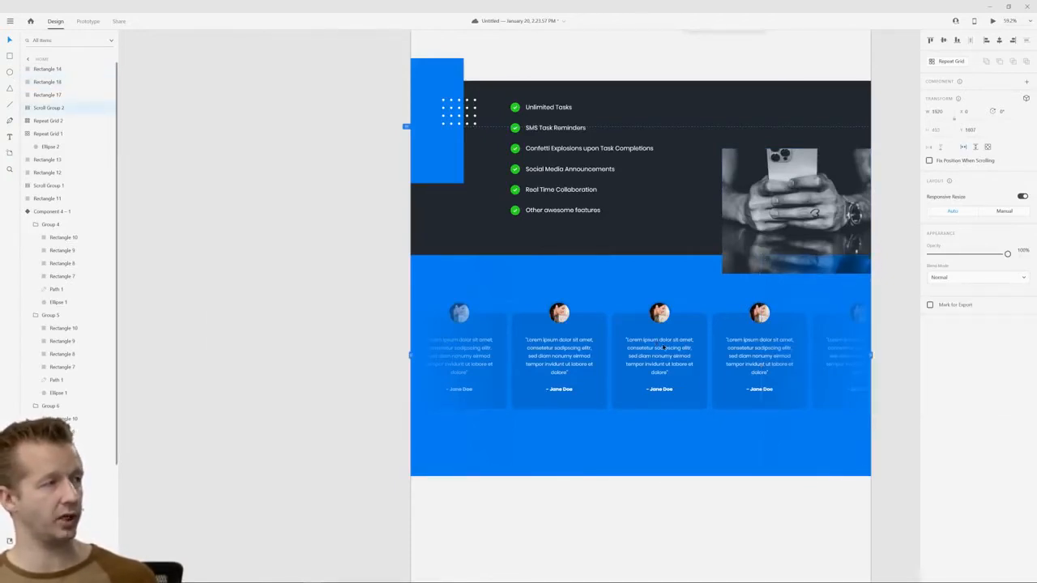
pyautogui.click(816, 326)
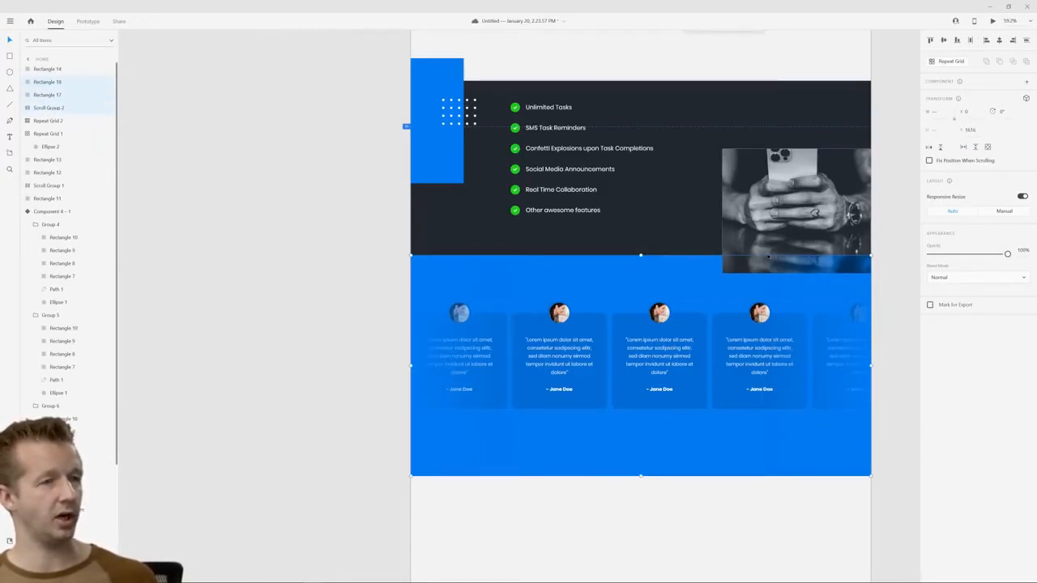
pyautogui.moveTo(68, 136); pyautogui.dragTo(52, 209)
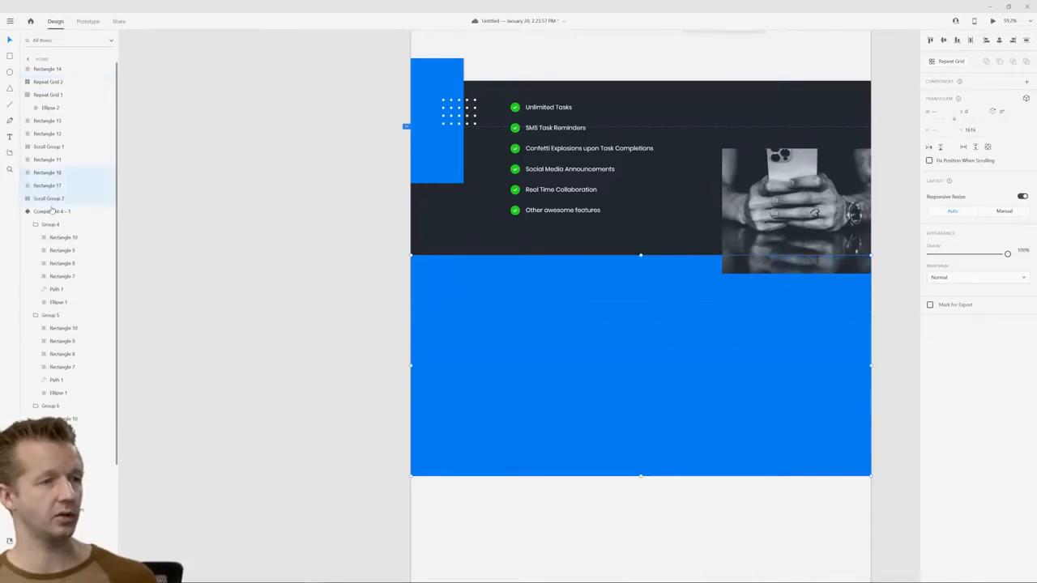
pyautogui.hotkey('ctrl', 'z')
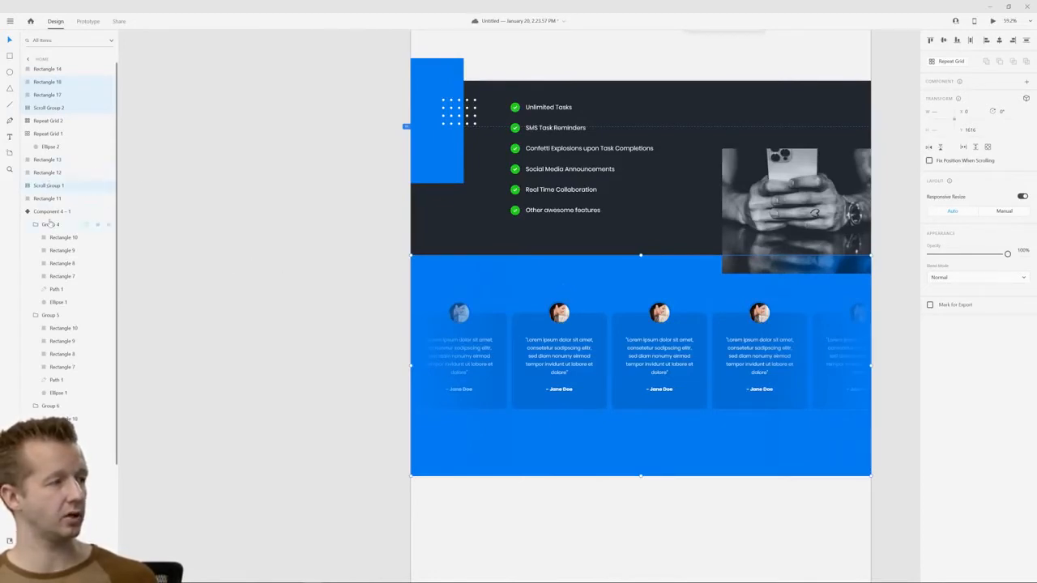
pyautogui.scroll(-3, 48, 224)
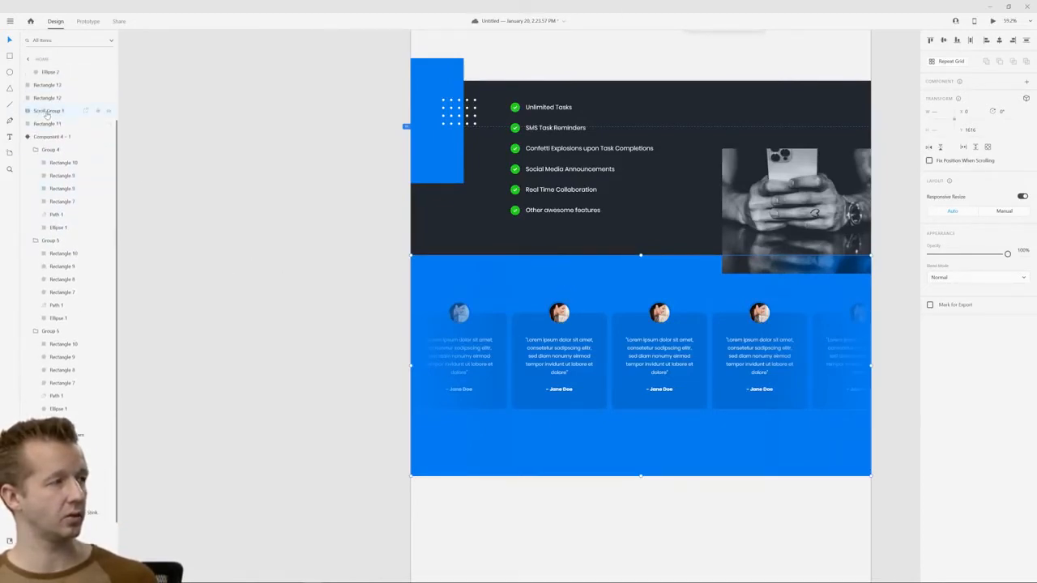
pyautogui.moveTo(47, 115); pyautogui.dragTo(50, 430)
pyautogui.click(239, 365)
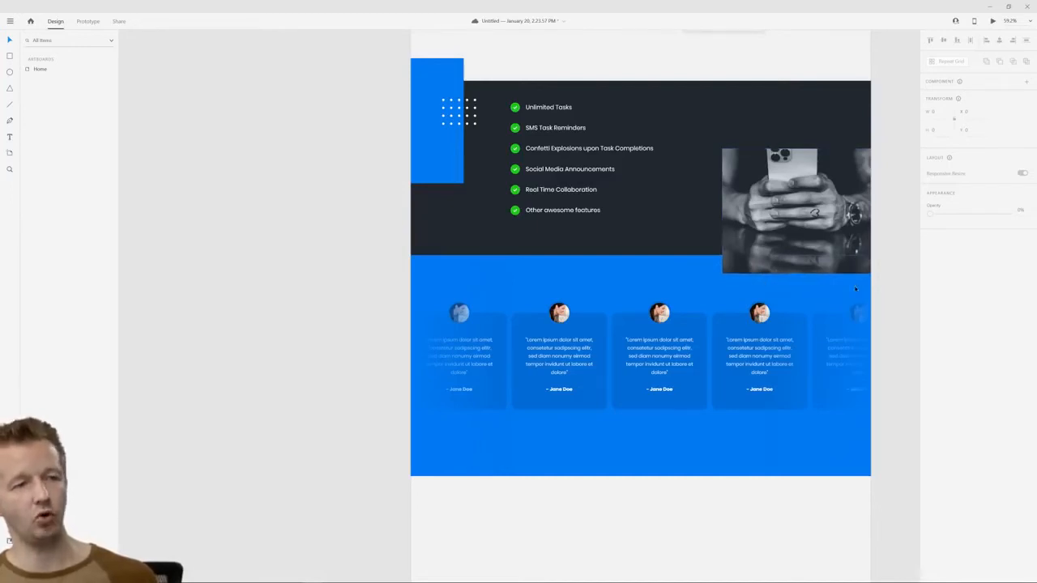
# Preview the Home page and check how the testimonial cards fade at both edges while scrolling, then close the preview
pyautogui.click(992, 20)
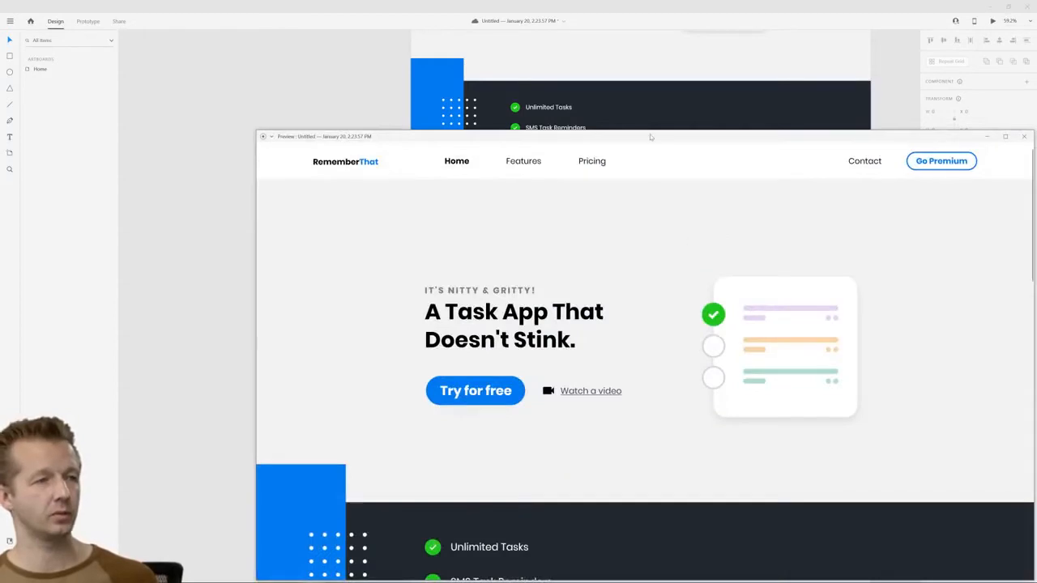
pyautogui.moveTo(649, 137); pyautogui.dragTo(573, 56)
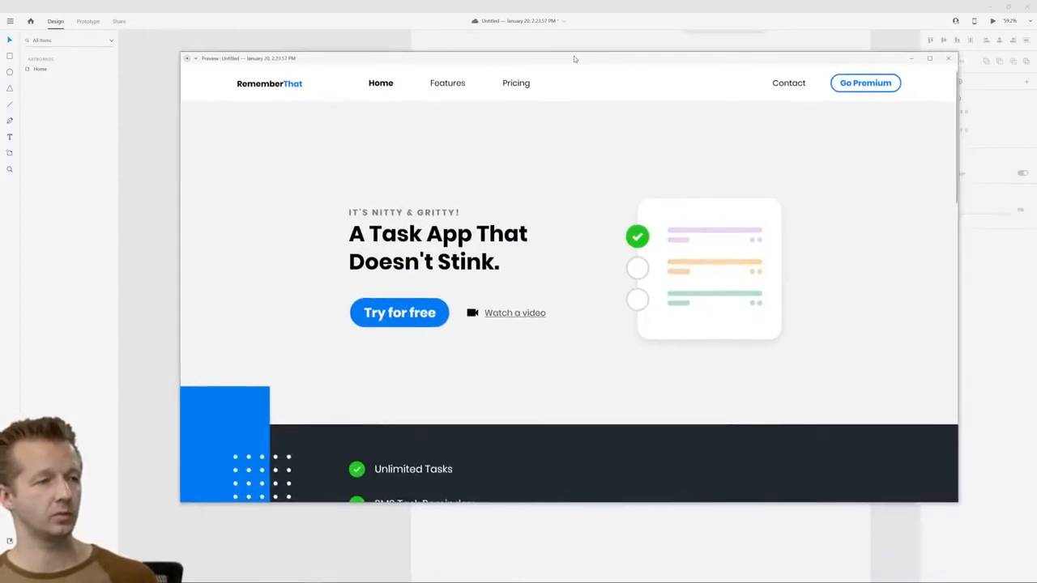
pyautogui.scroll(-7, 611, 271)
pyautogui.scroll(-2, 611, 277)
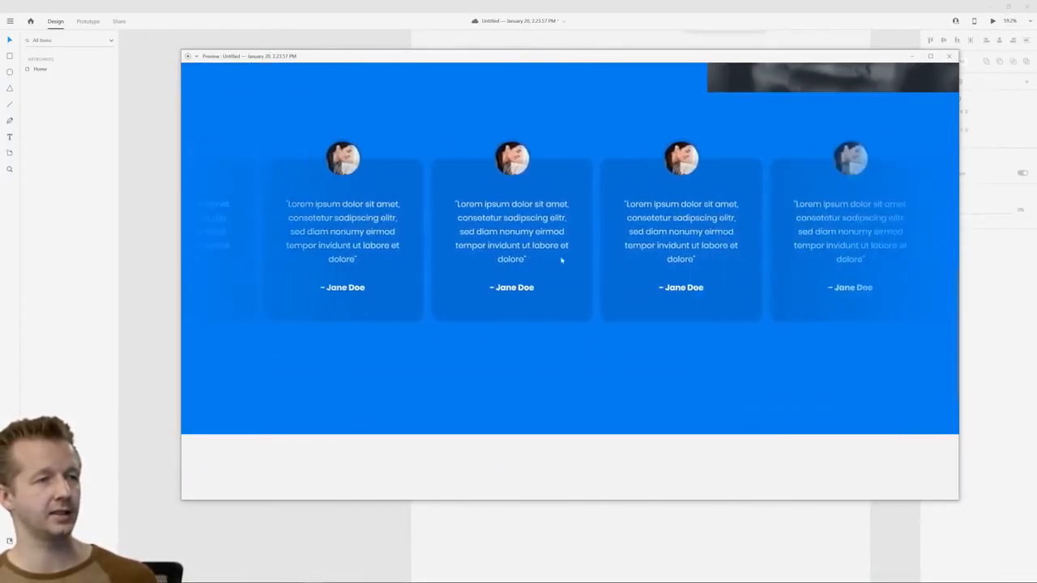
pyautogui.scroll(2, 560, 267)
pyautogui.scroll(-2, 561, 276)
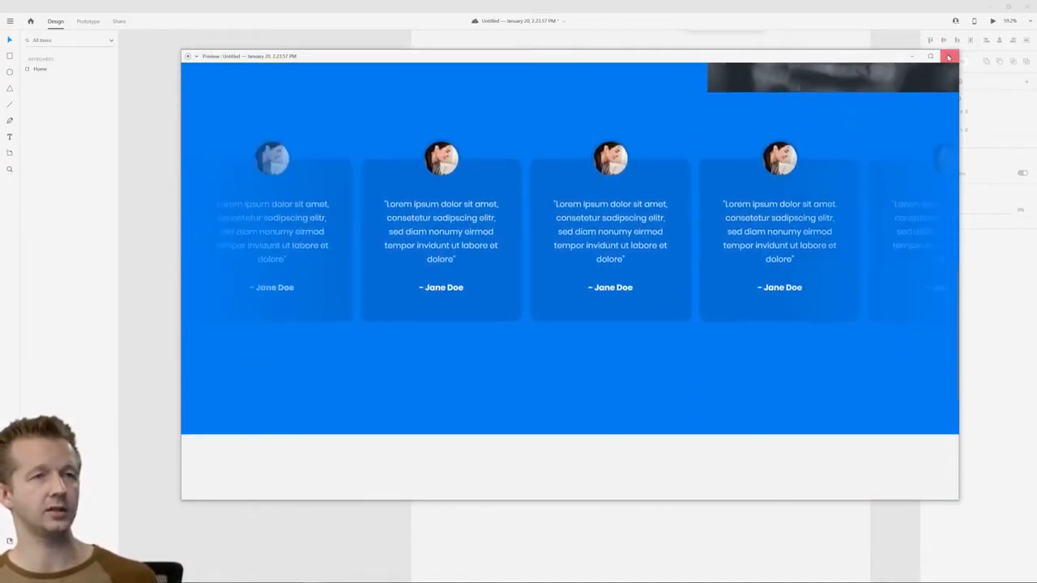
pyautogui.click(948, 56)
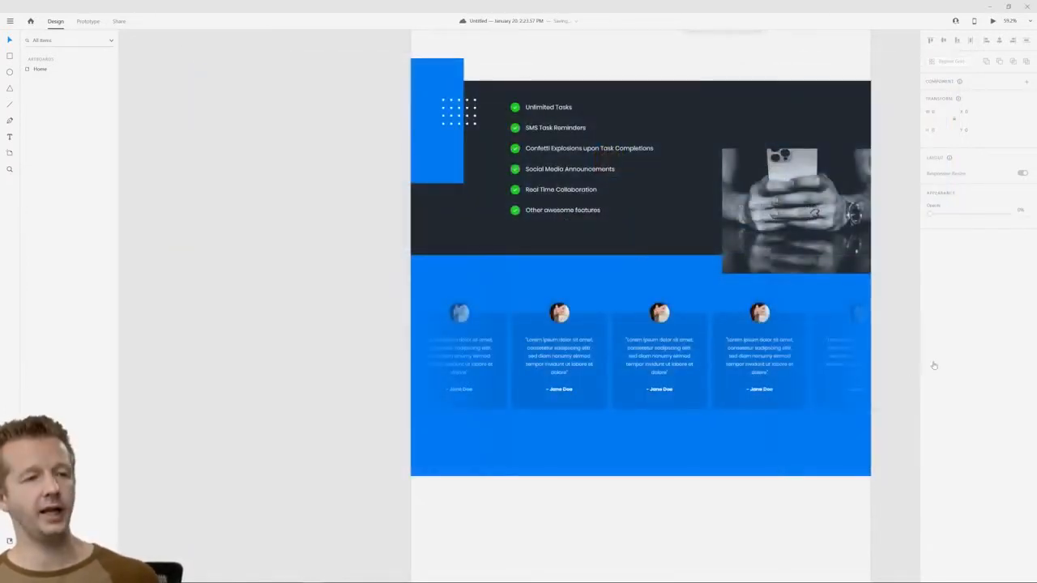
# Shorten the testimonials section's blue background and its two fade rectangles together from their lower edge to a height of about 835
pyautogui.click(686, 463)
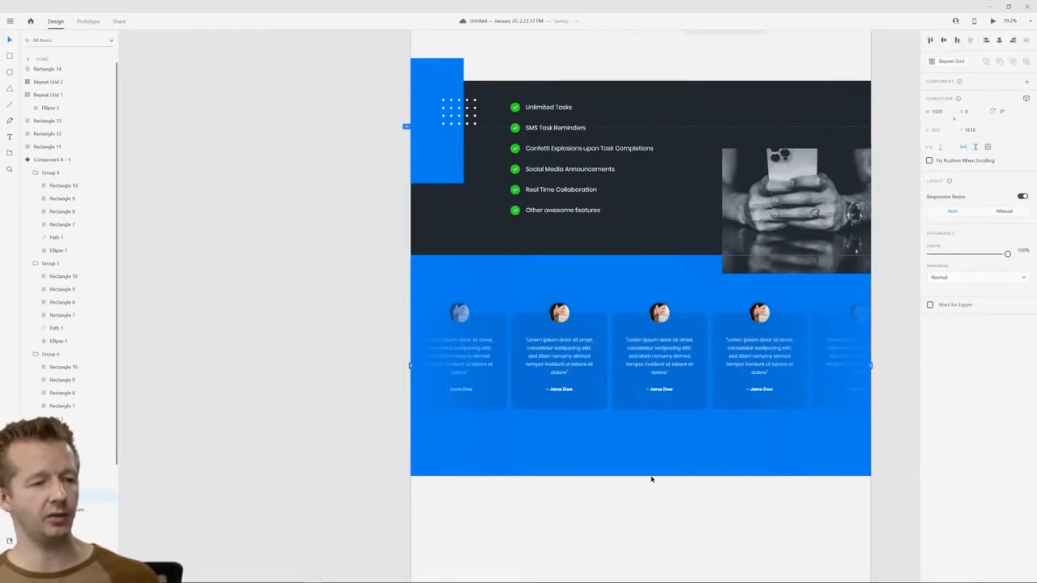
pyautogui.click(650, 478)
pyautogui.scroll(-2, 650, 429)
pyautogui.moveTo(720, 438); pyautogui.dragTo(621, 412)
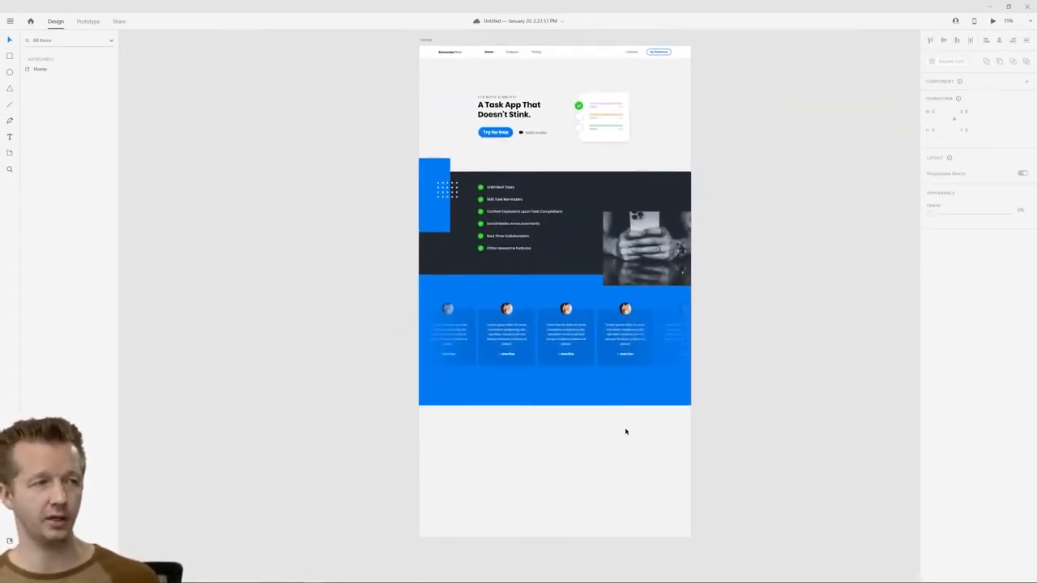
pyautogui.click(546, 403)
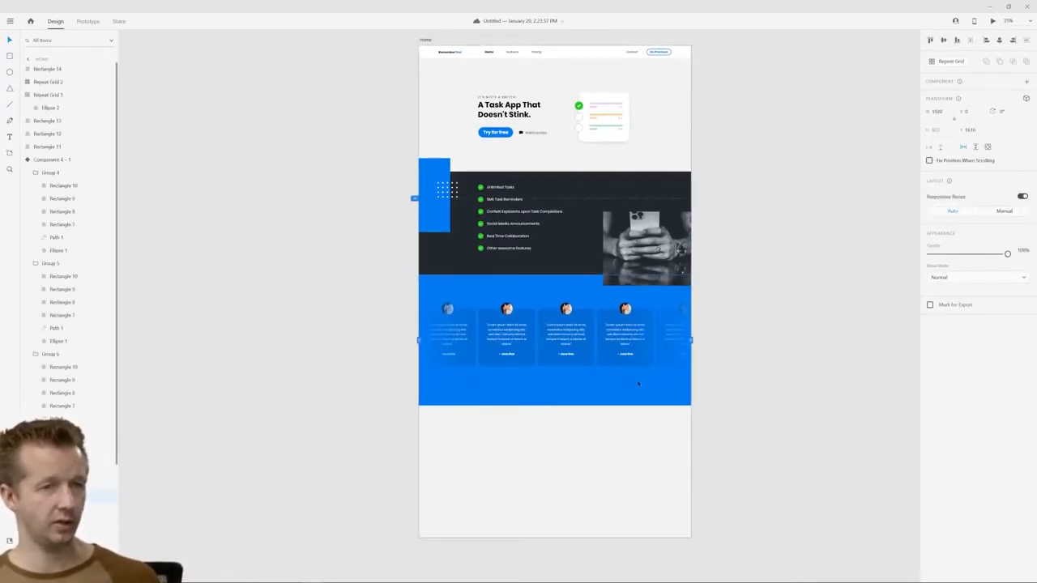
pyautogui.click(965, 148)
pyautogui.click(549, 345)
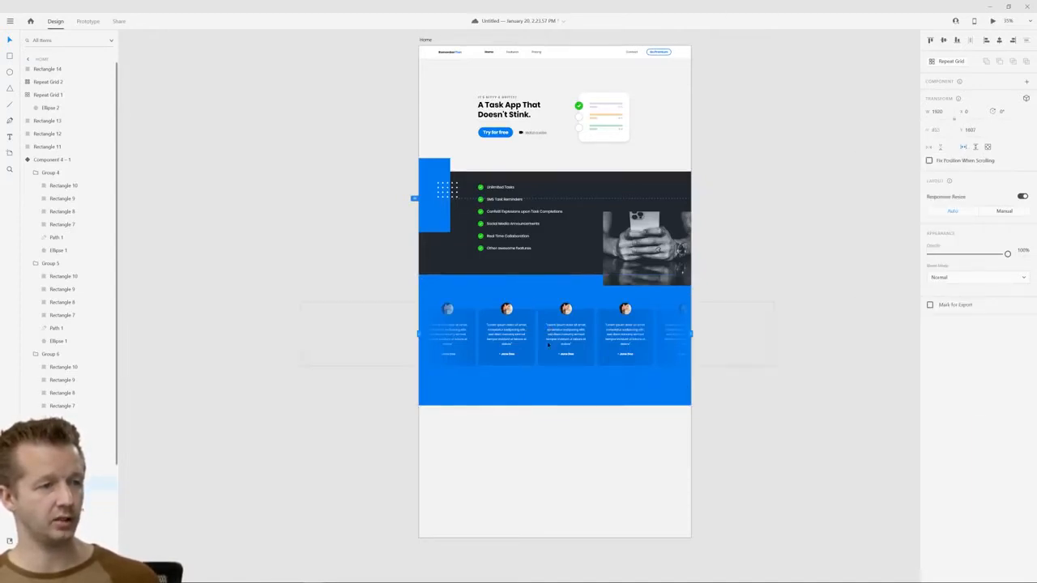
pyautogui.click(551, 393)
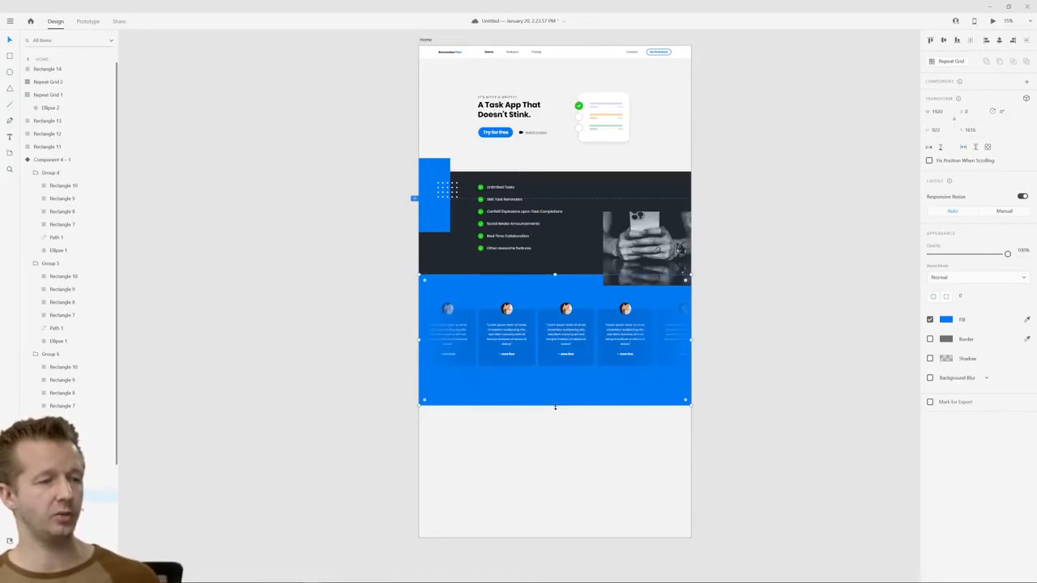
pyautogui.moveTo(555, 407); pyautogui.dragTo(640, 405)
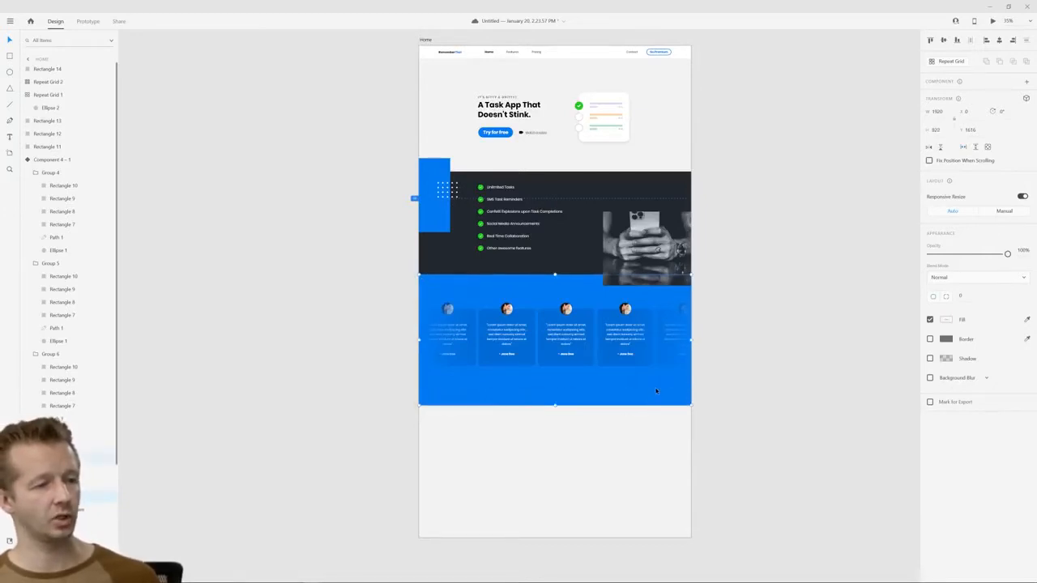
pyautogui.moveTo(555, 407); pyautogui.dragTo(567, 395)
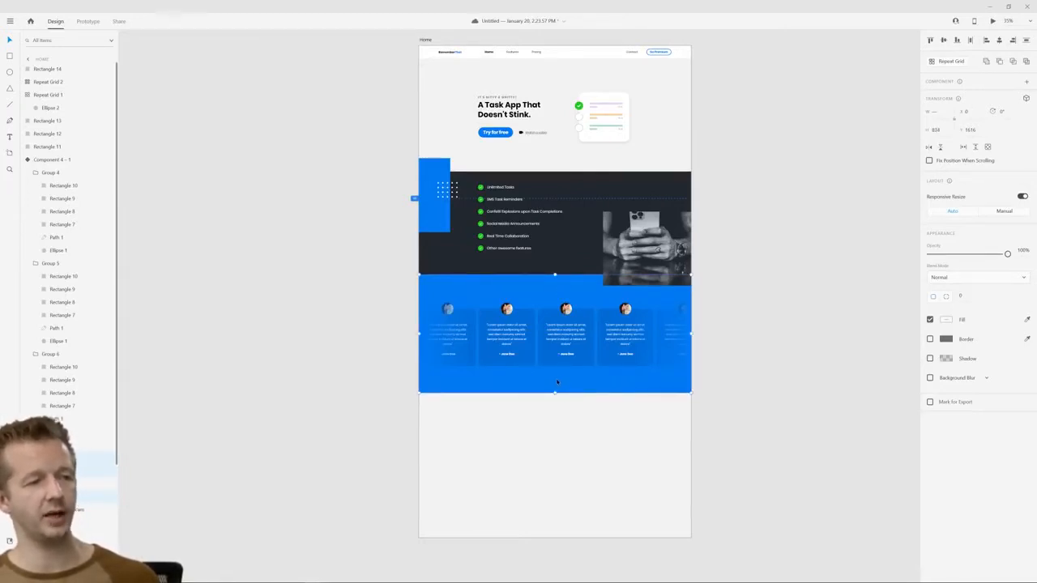
# Nudge the testimonial cards' scroll group up to about Y 1800 to balance it within the blue section
pyautogui.click(537, 322)
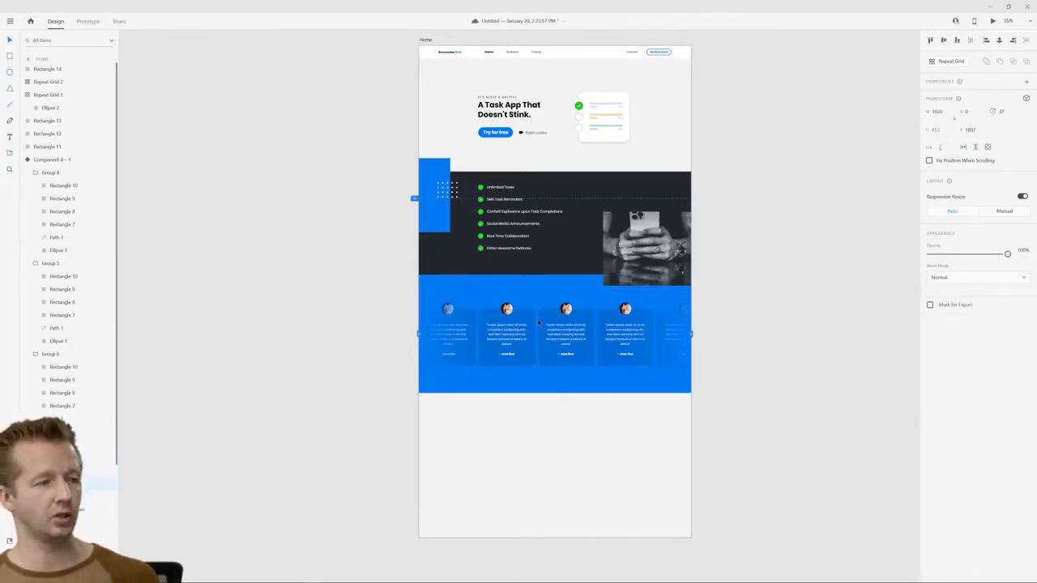
pyautogui.press('Up')
pyautogui.press('Up')
pyautogui.press('Up')
pyautogui.press('Up')
pyautogui.press('Up')
pyautogui.press('Up')
pyautogui.press('Up')
pyautogui.press('Up')
pyautogui.press('Up')
pyautogui.press('Up')
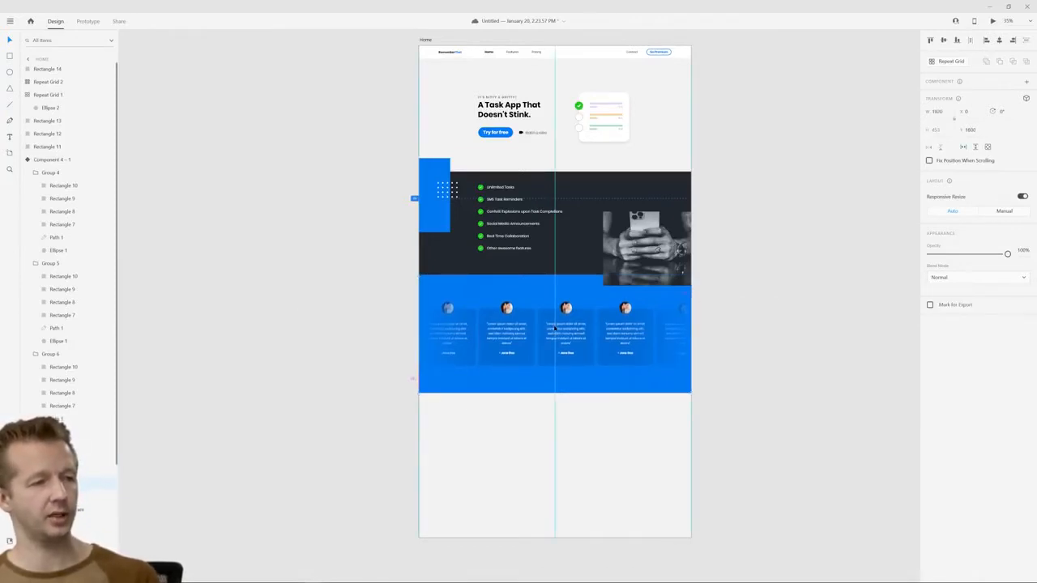
pyautogui.click(307, 310)
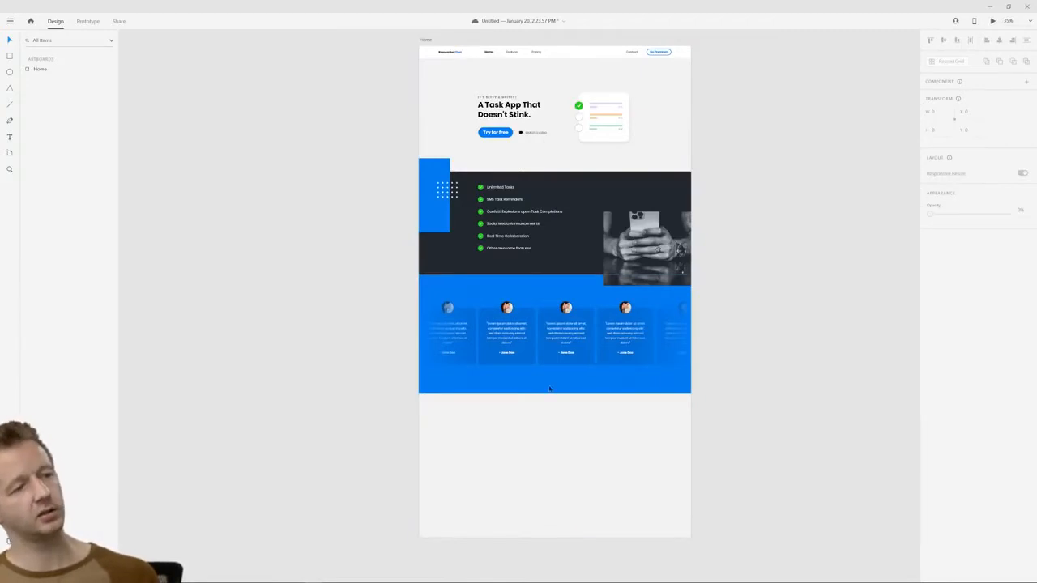
# Inspect the avatar circle inside a middle testimonial card, then clear the selection
pyautogui.scroll(5, 545, 393)
pyautogui.scroll(-2, 680, 369)
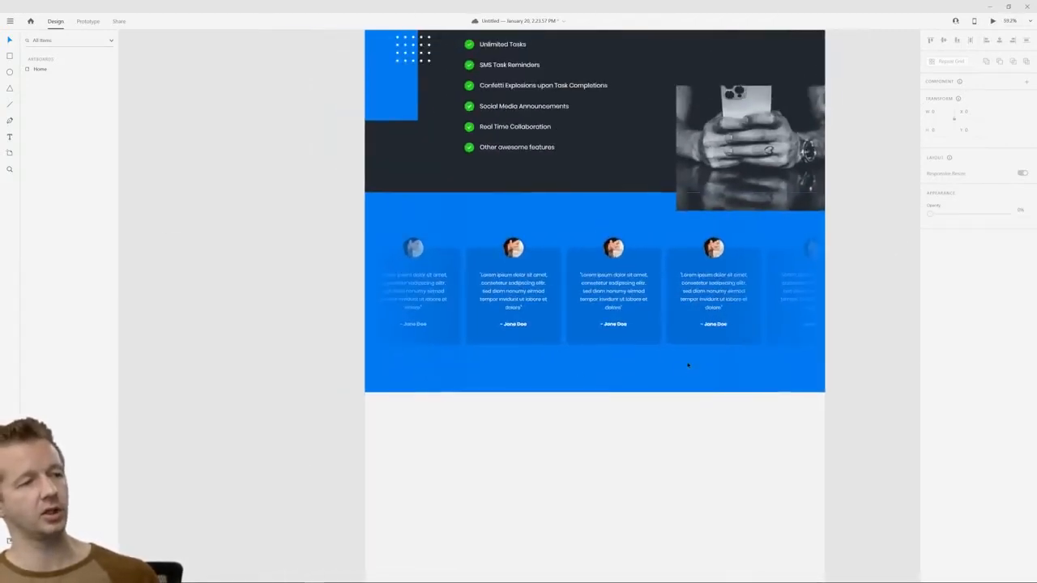
pyautogui.click(611, 250)
pyautogui.doubleClick(613, 250)
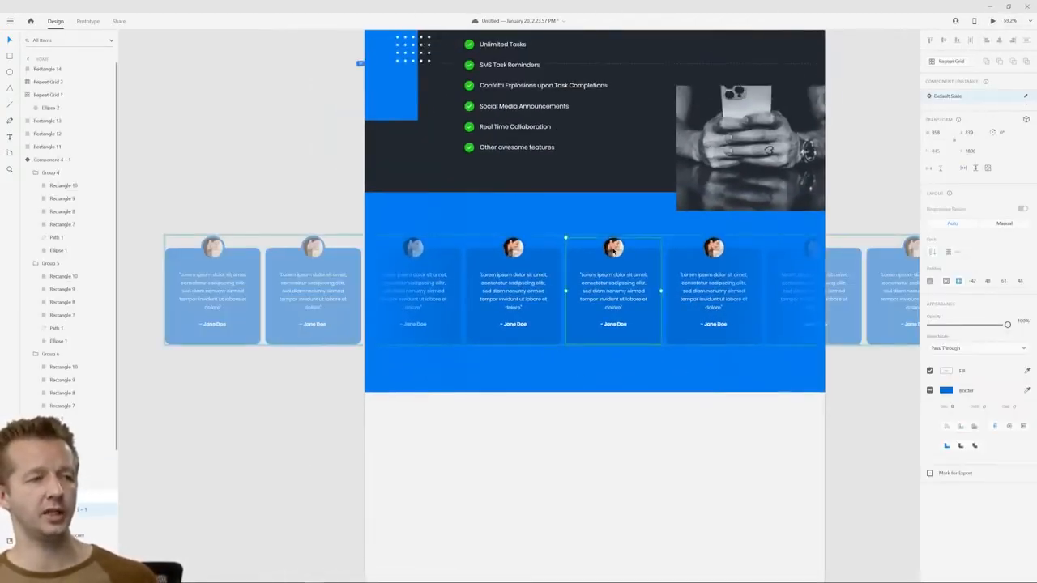
pyautogui.doubleClick(613, 251)
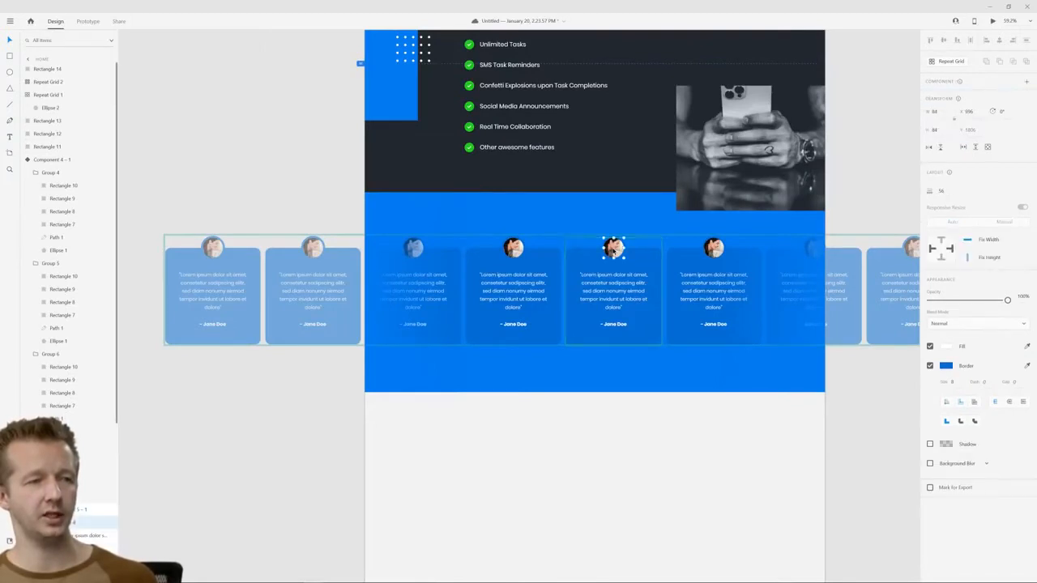
pyautogui.click(343, 193)
pyautogui.scroll(-3, 648, 421)
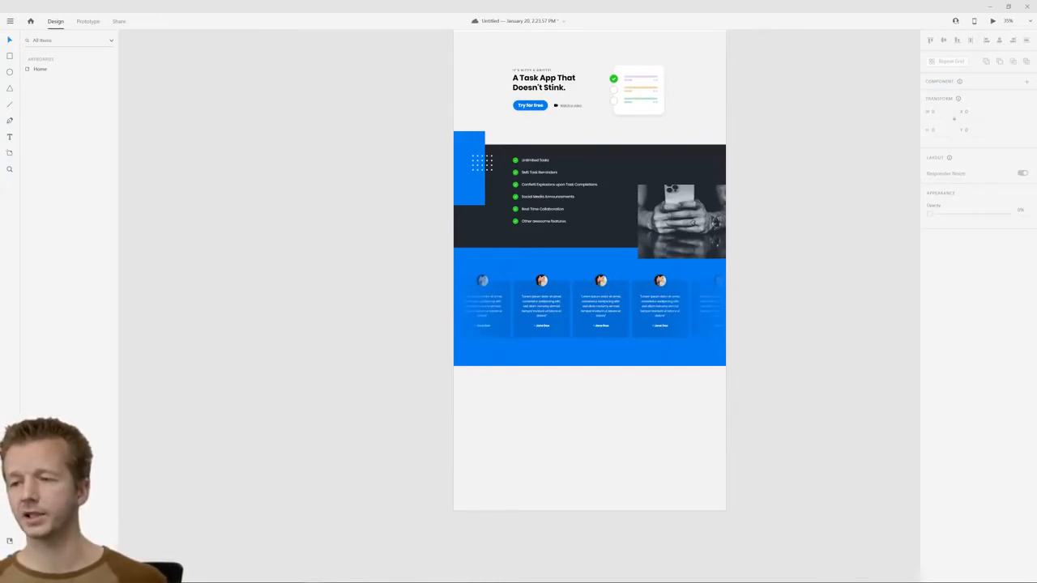
pyautogui.click(585, 415)
pyautogui.scroll(2, 624, 421)
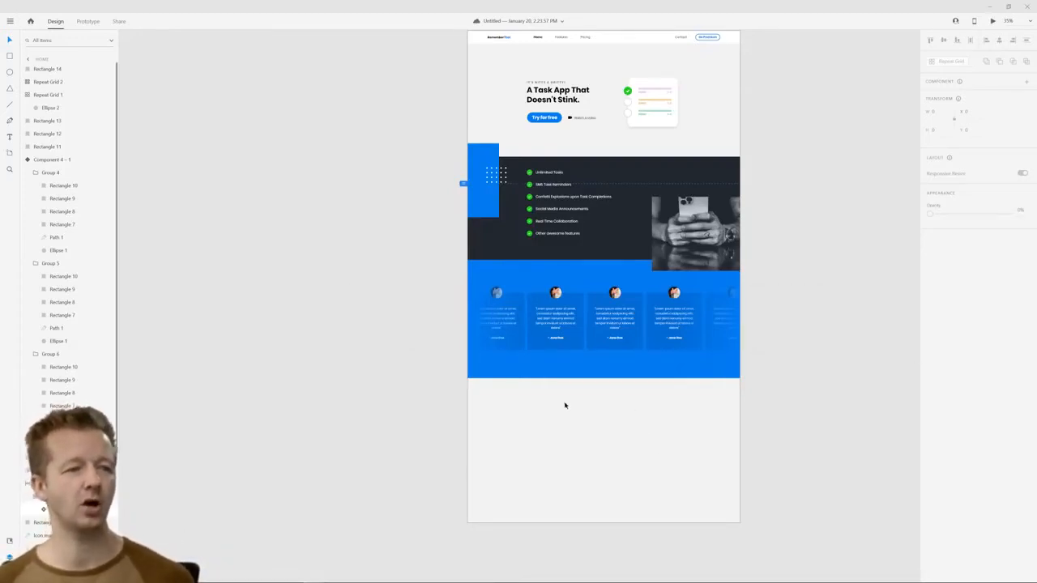
pyautogui.moveTo(564, 405); pyautogui.dragTo(710, 450)
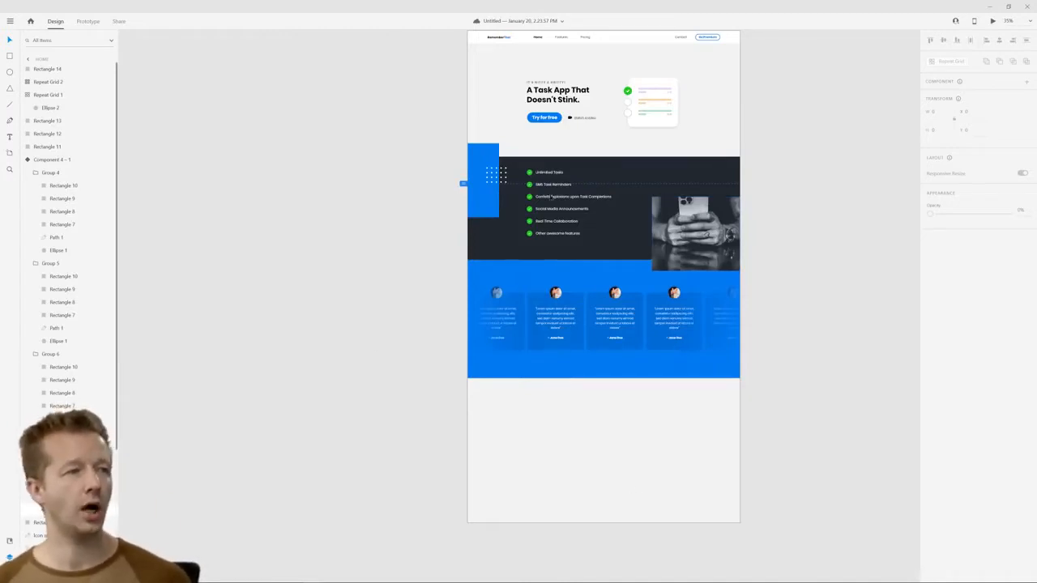
pyautogui.scroll(4, 583, 155)
pyautogui.scroll(-4, 589, 153)
pyautogui.moveTo(602, 108); pyautogui.dragTo(585, 119)
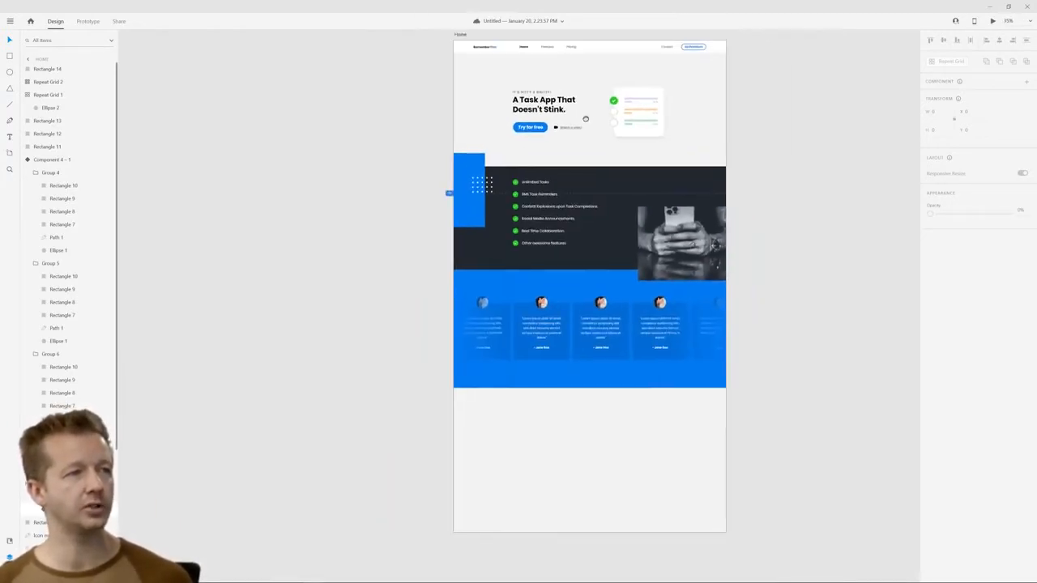
# Extend the Home artboard downward to a height of about 3930 to make room below the testimonials section
pyautogui.click(458, 37)
pyautogui.click(458, 35)
pyautogui.moveTo(701, 502); pyautogui.dragTo(705, 294)
pyautogui.moveTo(596, 326); pyautogui.dragTo(594, 338)
pyautogui.moveTo(593, 382); pyautogui.dragTo(600, 386)
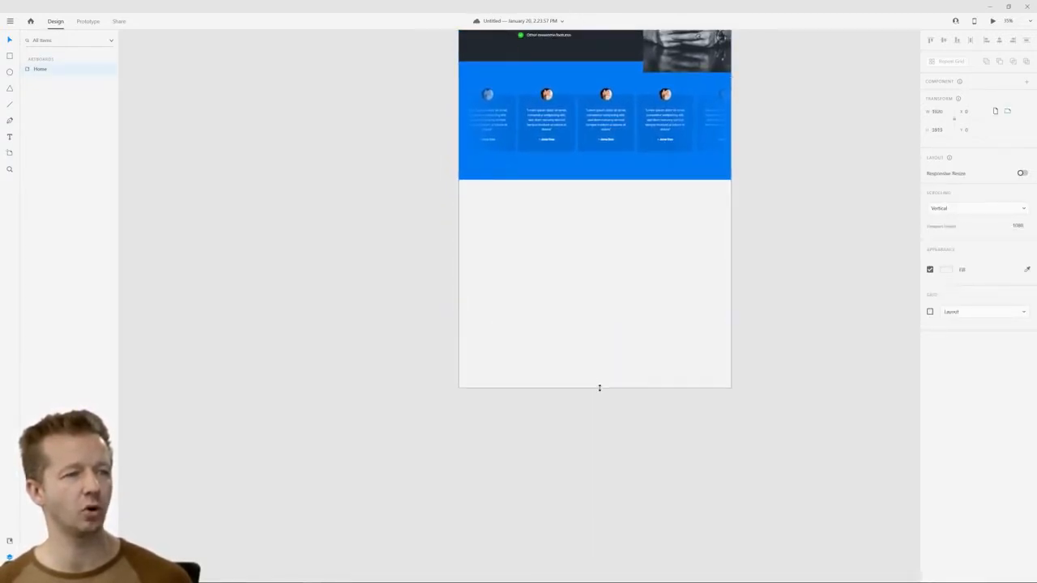
pyautogui.click(761, 328)
# Draw a borderless 960 by 989 rectangle in the right half of the artboard, directly below the testimonials section
pyautogui.scroll(2, 673, 296)
pyautogui.hscroll(1, 671, 268)
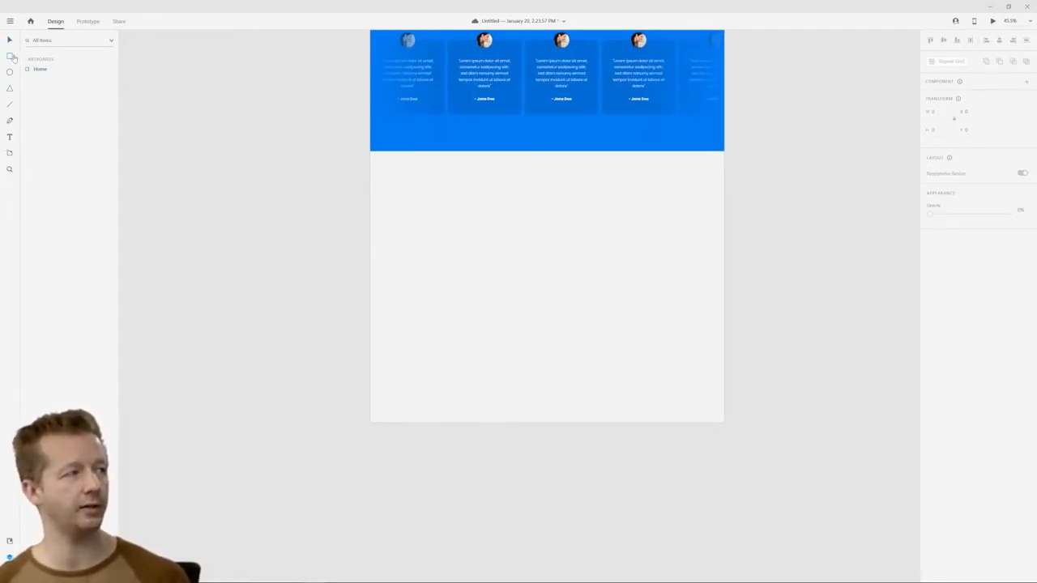
pyautogui.click(11, 55)
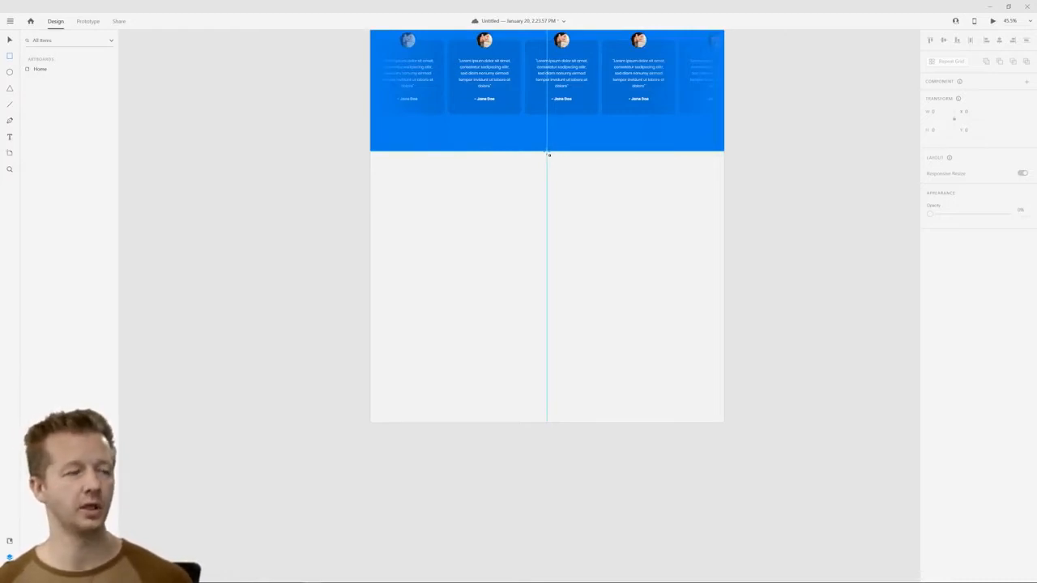
pyautogui.moveTo(548, 154); pyautogui.dragTo(722, 333)
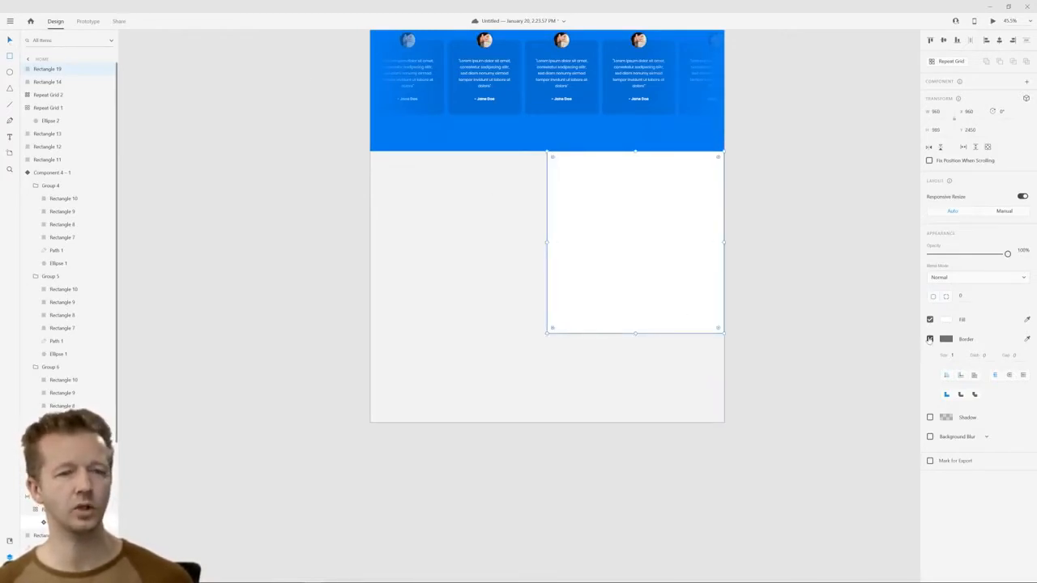
pyautogui.click(929, 339)
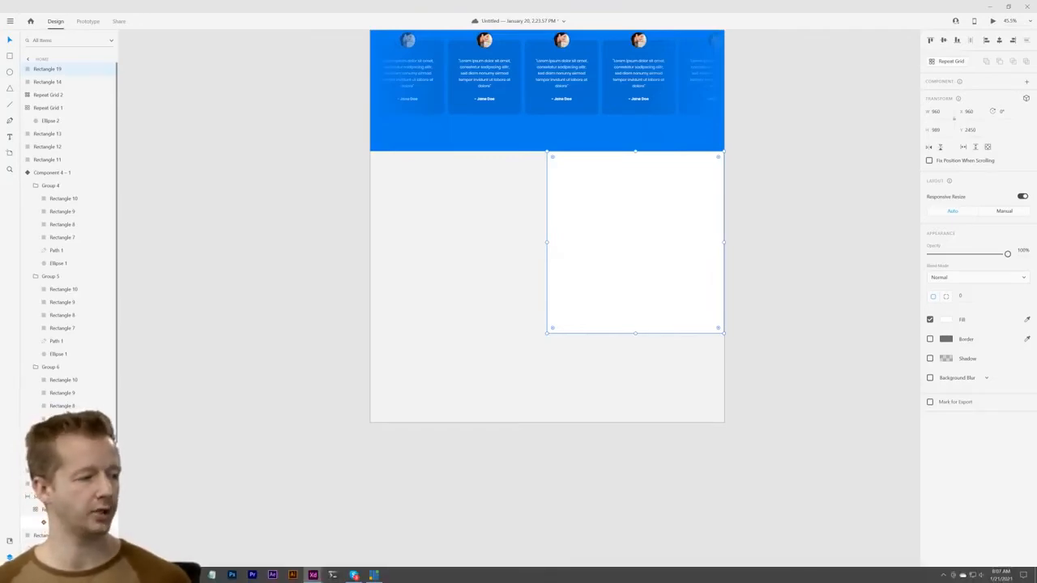
# Switch to Chrome in a new window and go to Google Maps
pyautogui.rightClick(70, 575)
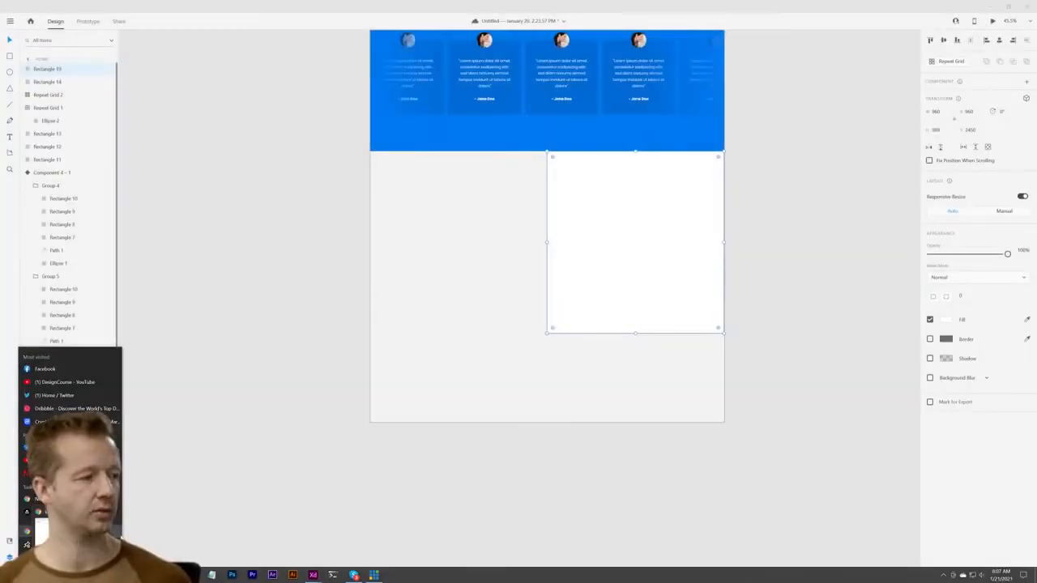
pyautogui.click(77, 531)
pyautogui.moveTo(1035, 57); pyautogui.dragTo(336, 61)
pyautogui.write('maps.google.com')
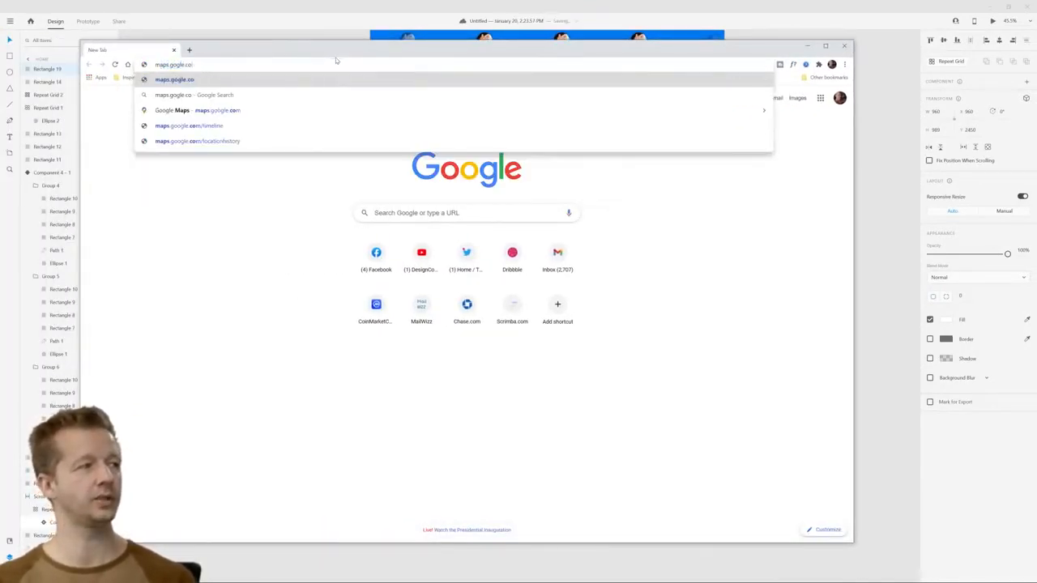
pyautogui.press('BackSpace')
pyautogui.press('BackSpace')
pyautogui.press('BackSpace')
pyautogui.press('BackSpace')
pyautogui.press('BackSpace')
pyautogui.press('BackSpace')
pyautogui.press('BackSpace')
pyautogui.press('BackSpace')
pyautogui.press('BackSpace')
pyautogui.write('go')
pyautogui.press('BackSpace')
pyautogui.press('BackSpace')
pyautogui.write('og')
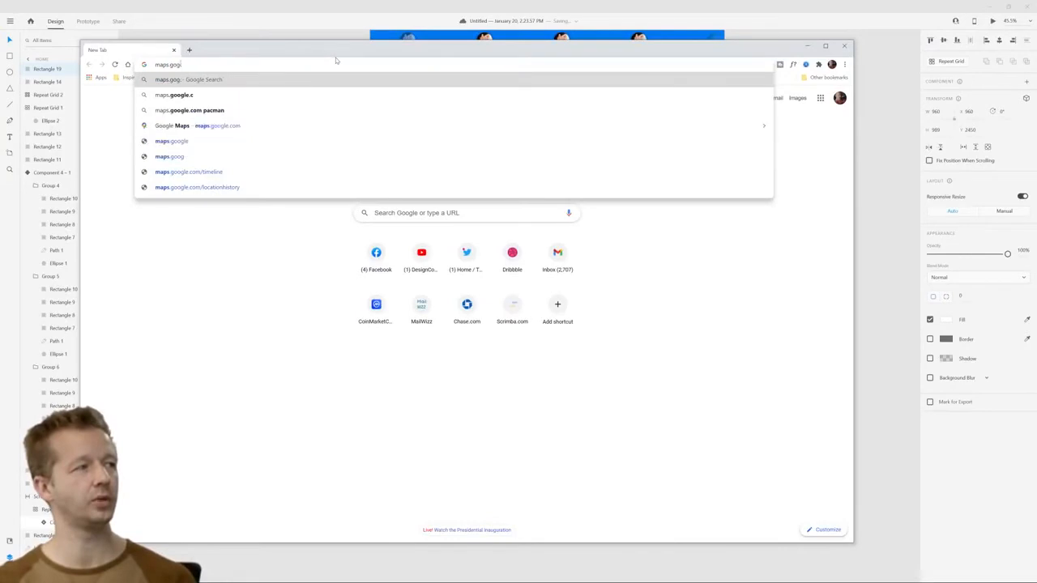
pyautogui.press('Return')
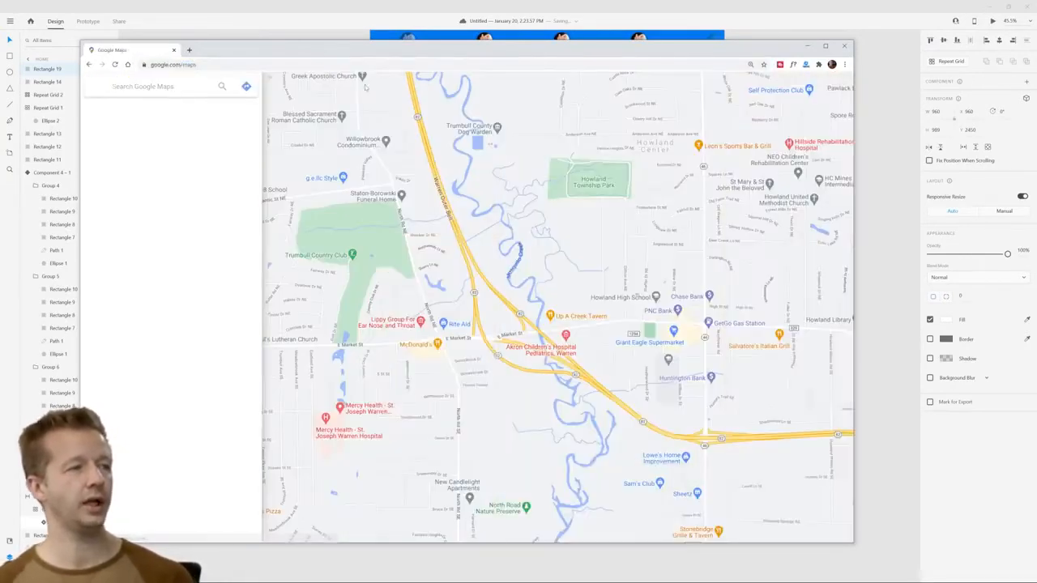
# Find Beverly Hills, CA 90210 on Google Maps and zoom the map out to show the surrounding area
pyautogui.moveTo(442, 50); pyautogui.dragTo(546, 36)
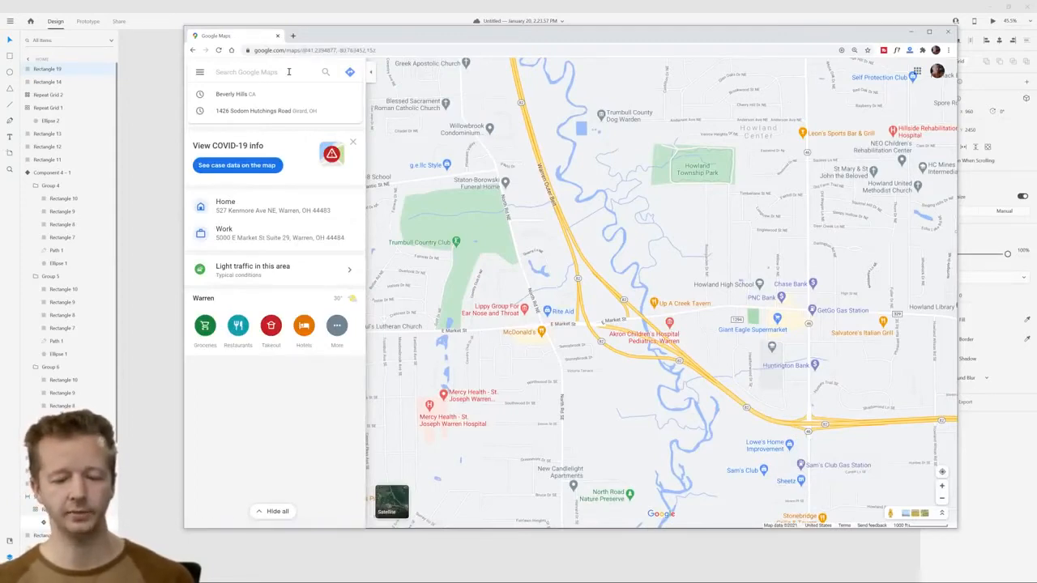
pyautogui.write('90210')
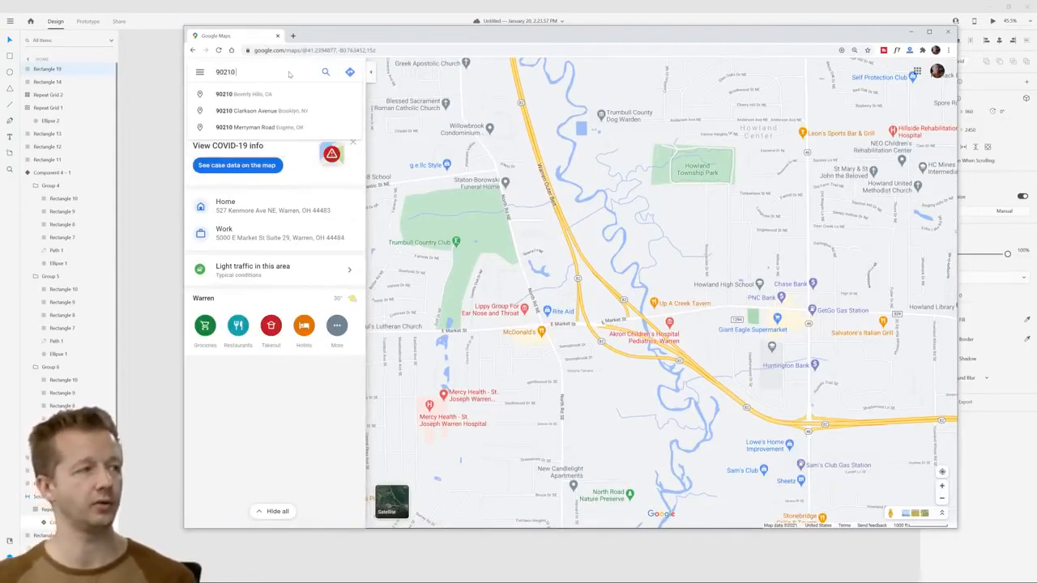
pyautogui.click(247, 94)
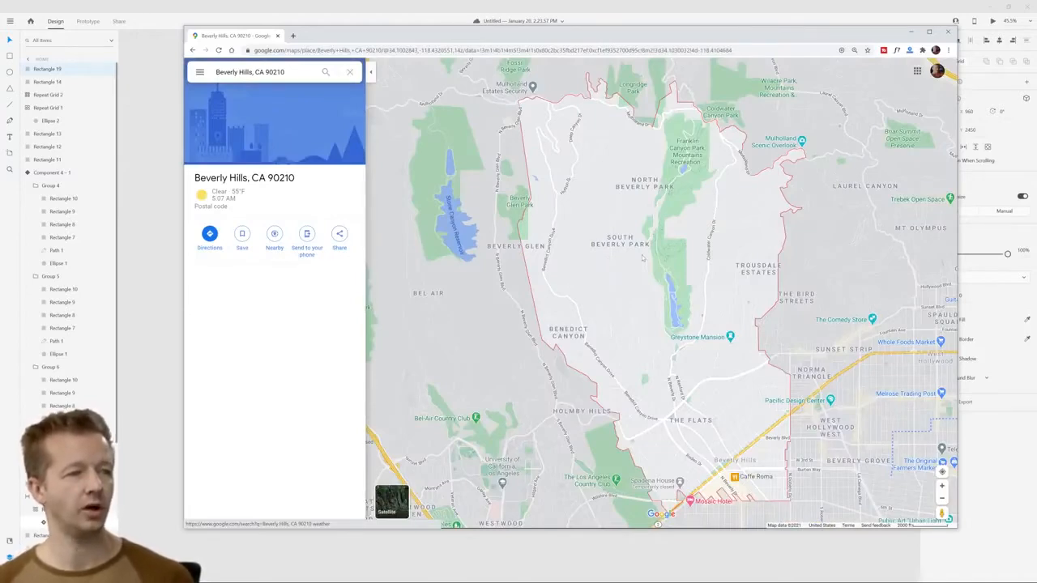
pyautogui.scroll(-5, 671, 252)
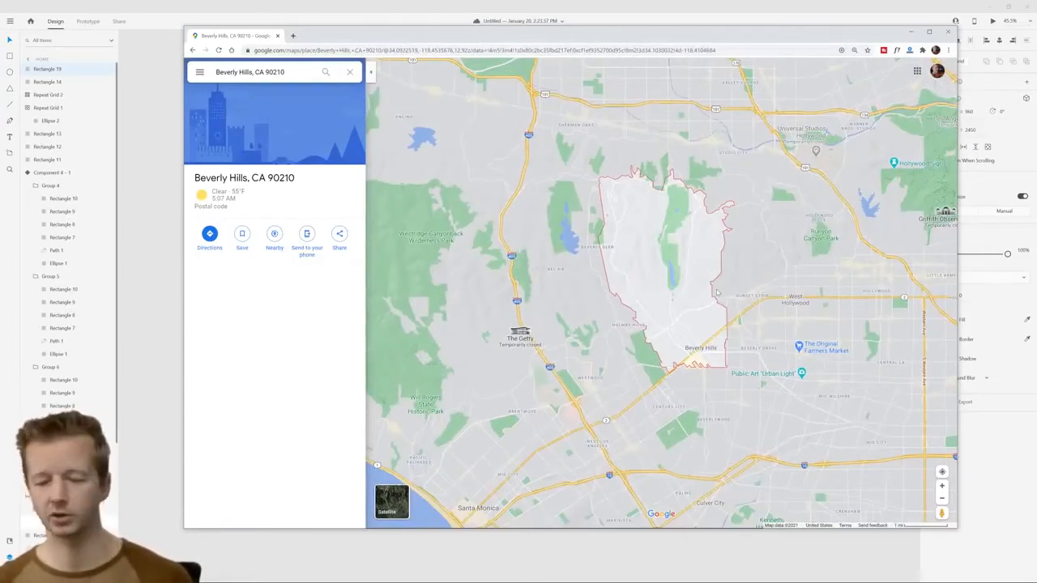
# Capture a 2019 by 1536 screenshot of the map area, save it as a JPEG on the Desktop, and return to Adobe XD
pyautogui.press('Print')
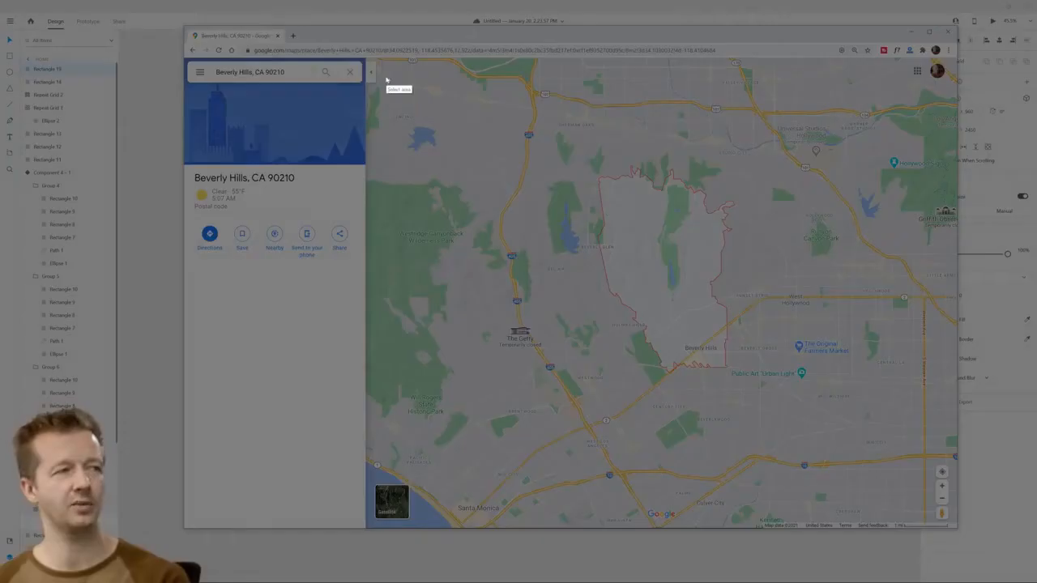
pyautogui.moveTo(382, 58); pyautogui.dragTo(928, 475)
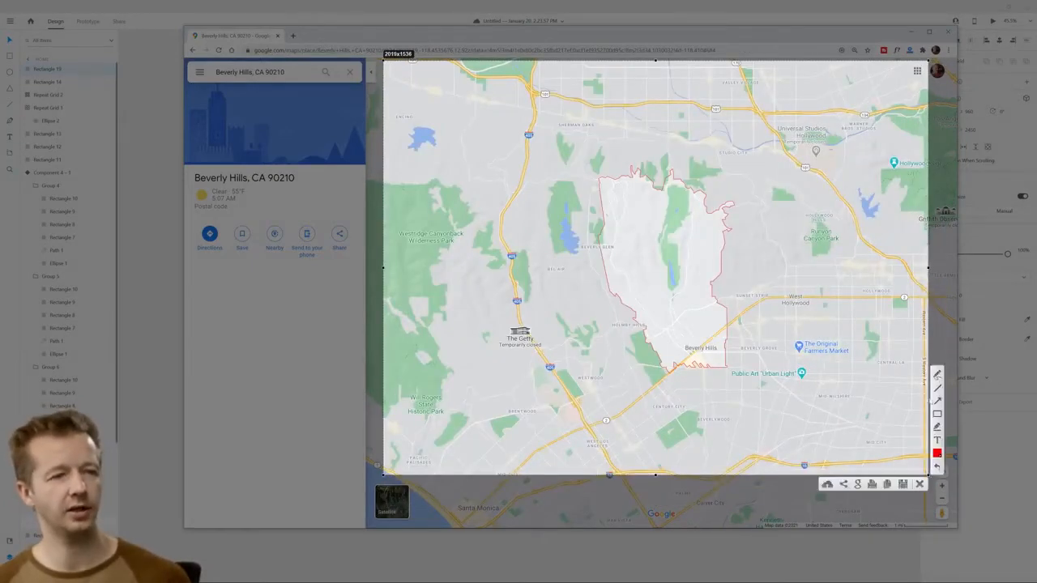
pyautogui.click(904, 485)
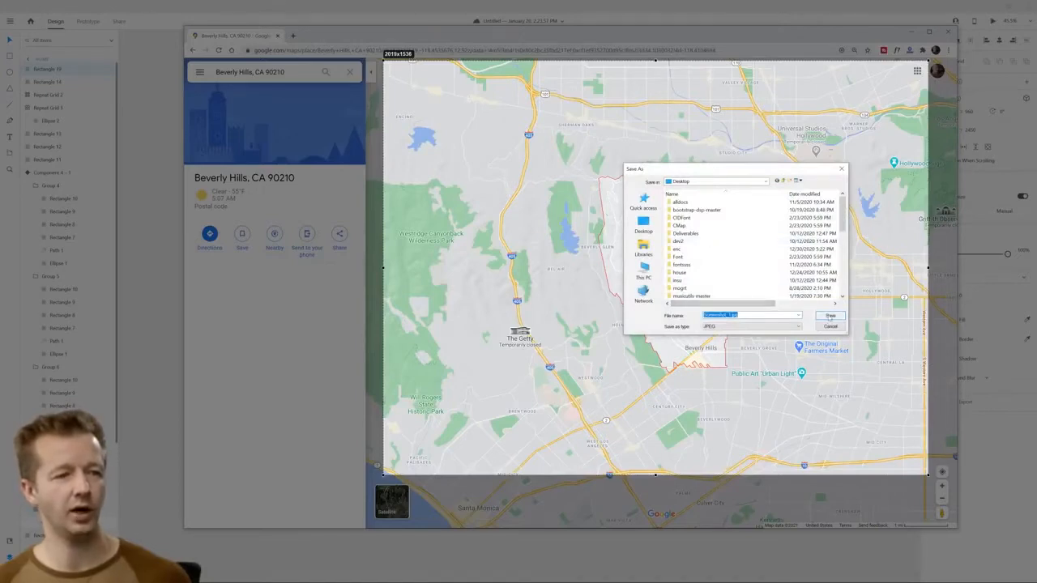
pyautogui.click(830, 315)
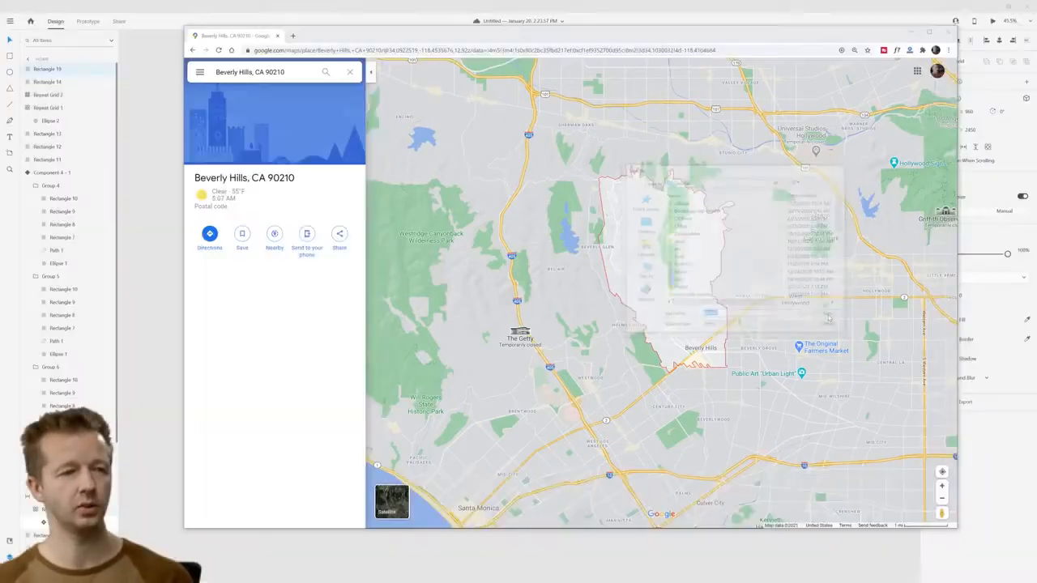
pyautogui.click(910, 31)
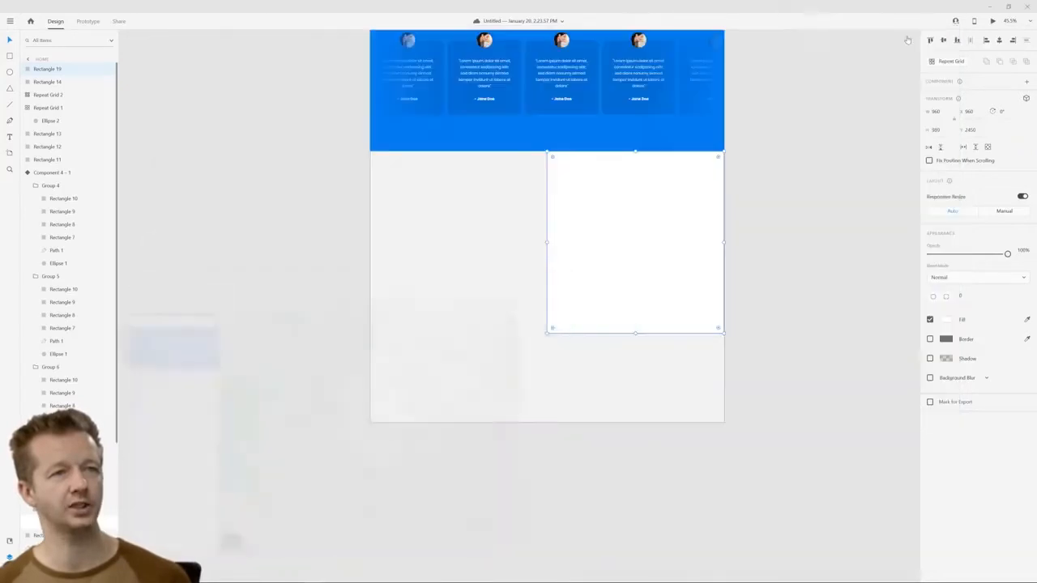
# Fill the white rectangle below the testimonials with maps2.jpg from the Desktop, resizing the design window to reach the file and maximizing it again
pyautogui.moveTo(679, 9); pyautogui.dragTo(512, 68)
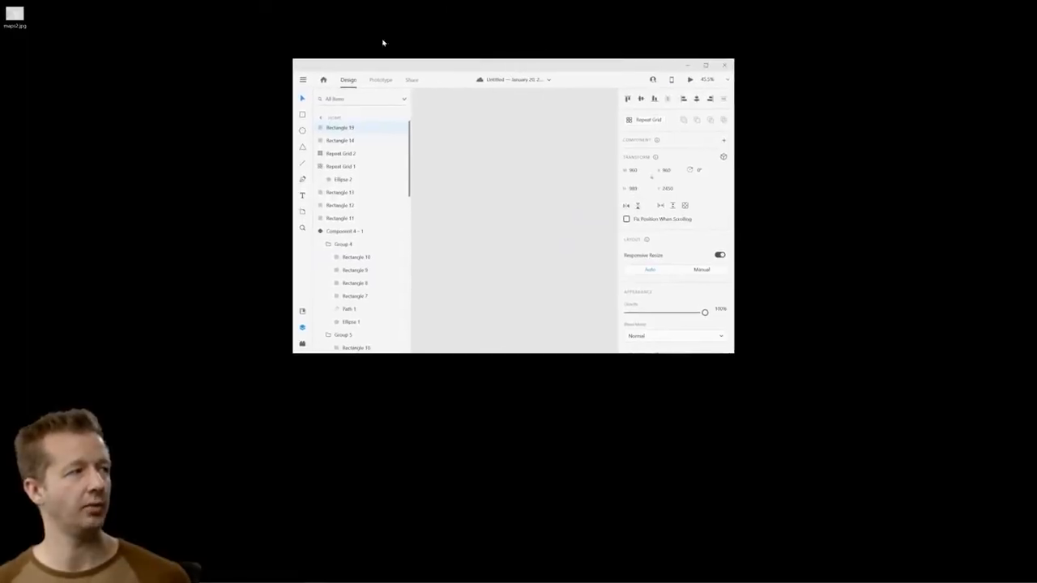
pyautogui.click(15, 20)
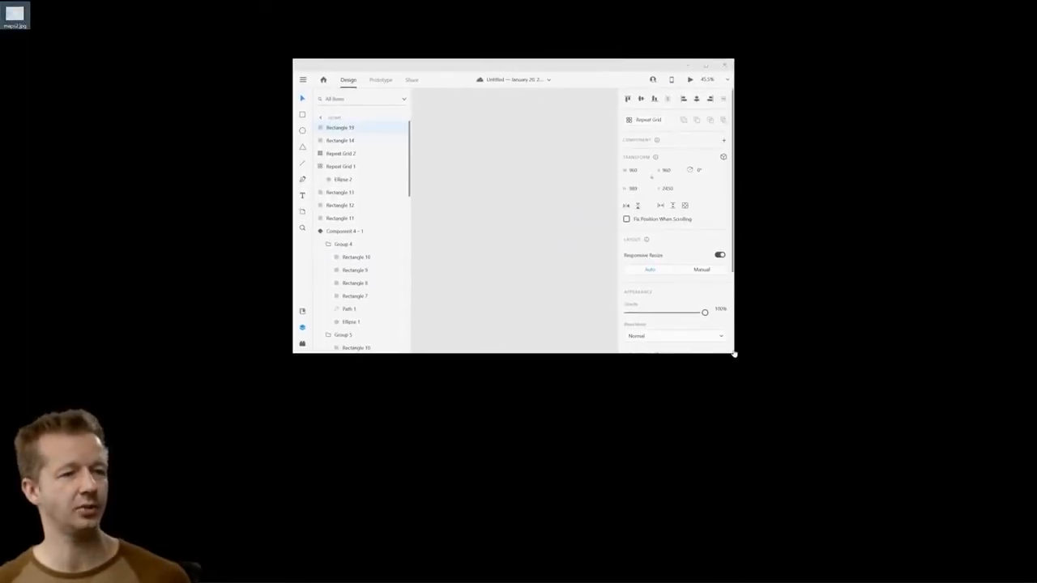
pyautogui.moveTo(734, 354); pyautogui.dragTo(1024, 559)
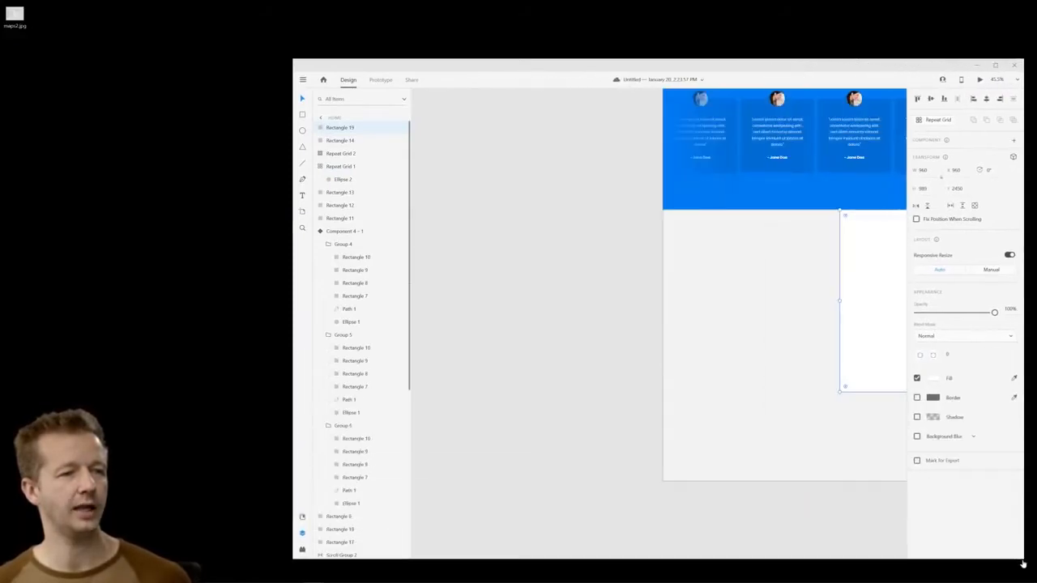
pyautogui.moveTo(591, 72); pyautogui.dragTo(489, 68)
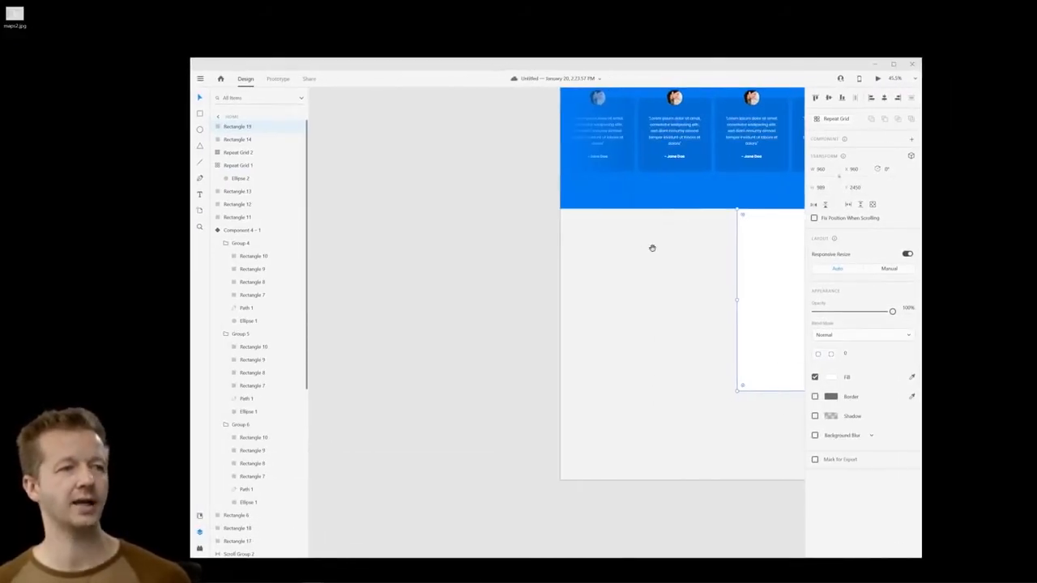
pyautogui.hscroll(5, 651, 246)
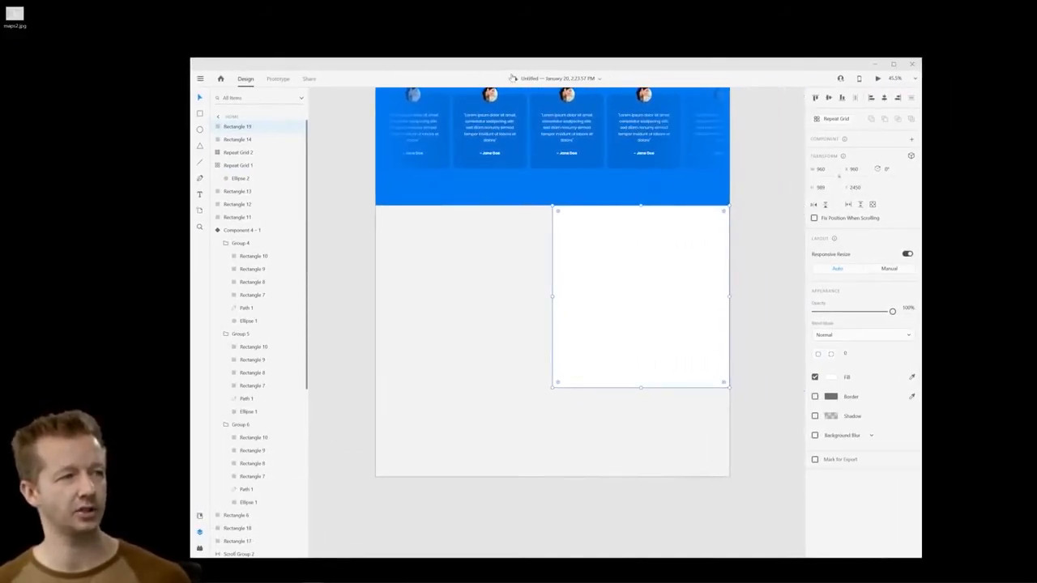
pyautogui.moveTo(512, 77); pyautogui.dragTo(500, 82)
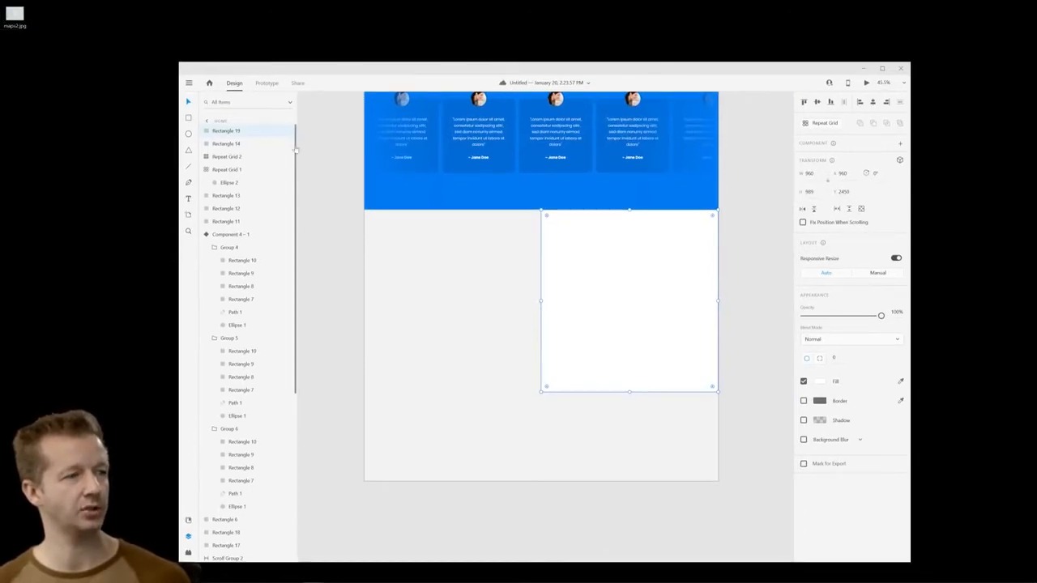
pyautogui.moveTo(14, 14); pyautogui.dragTo(645, 274)
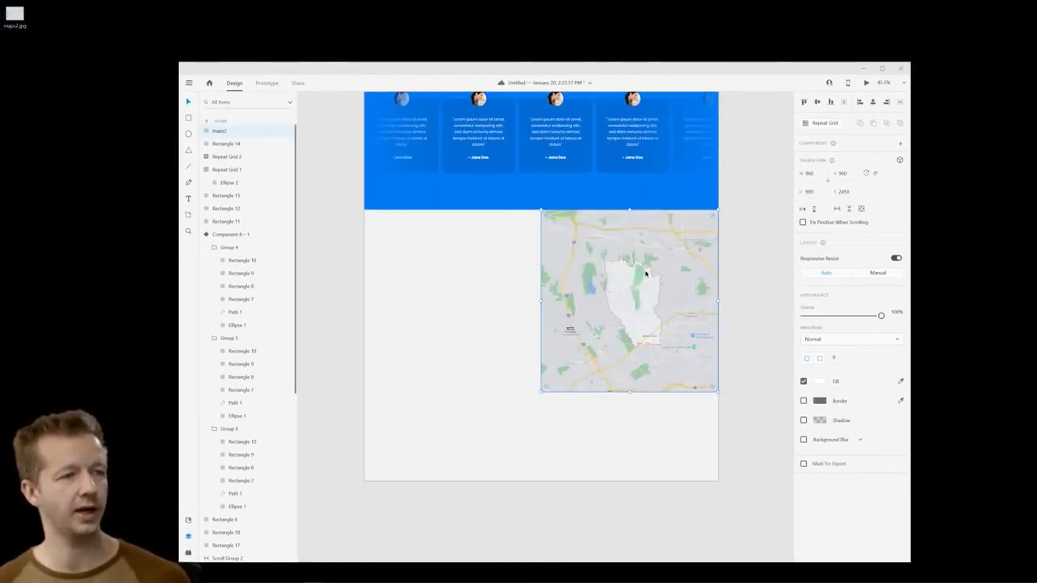
pyautogui.doubleClick(558, 74)
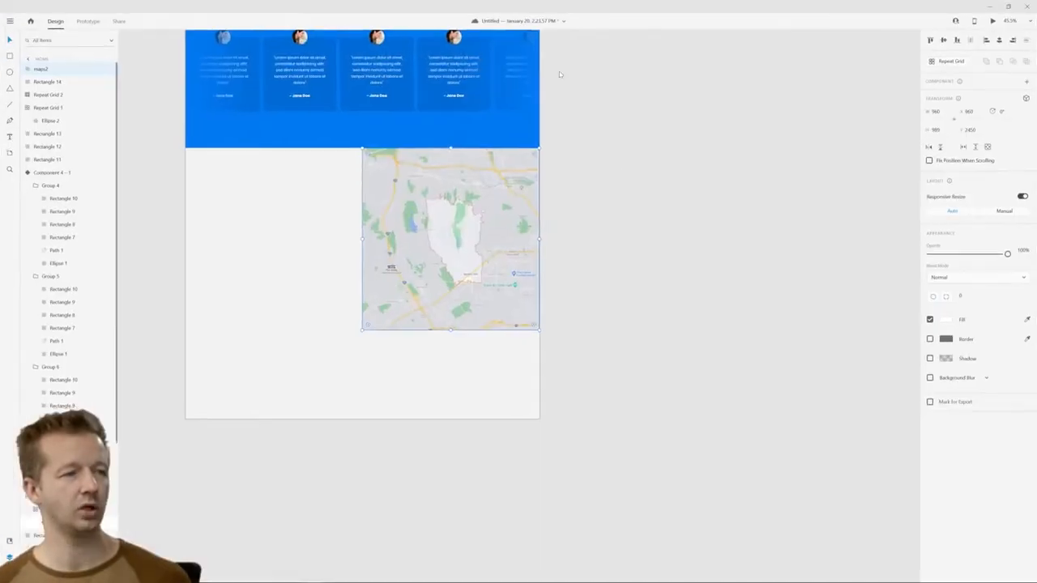
# Enlarge the map image inside its rectangular frame so it is cropped closer around Beverly Hills
pyautogui.click(340, 246)
pyautogui.moveTo(282, 219); pyautogui.dragTo(507, 281)
pyautogui.scroll(3, 609, 292)
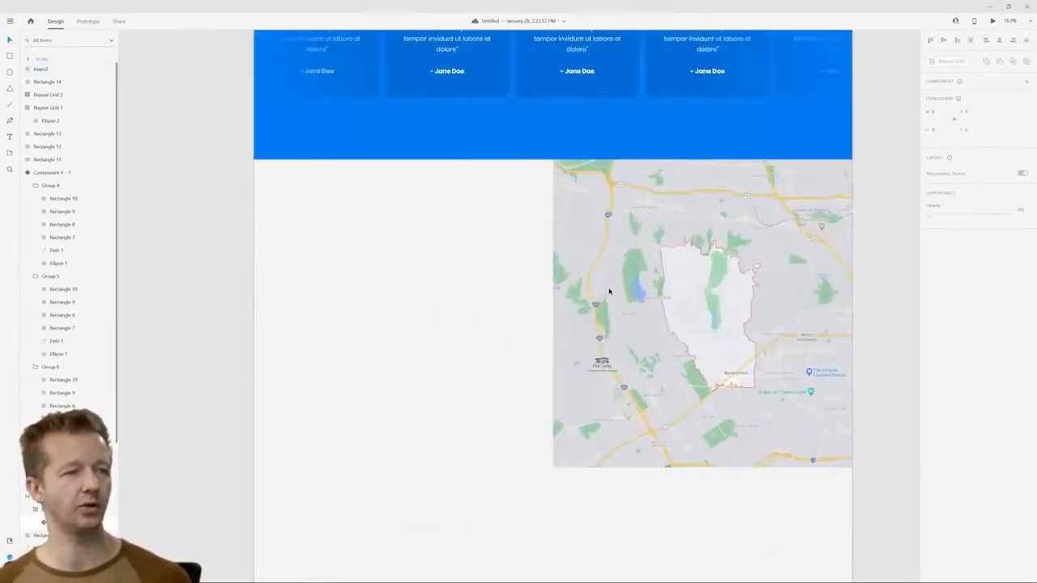
pyautogui.click(672, 292)
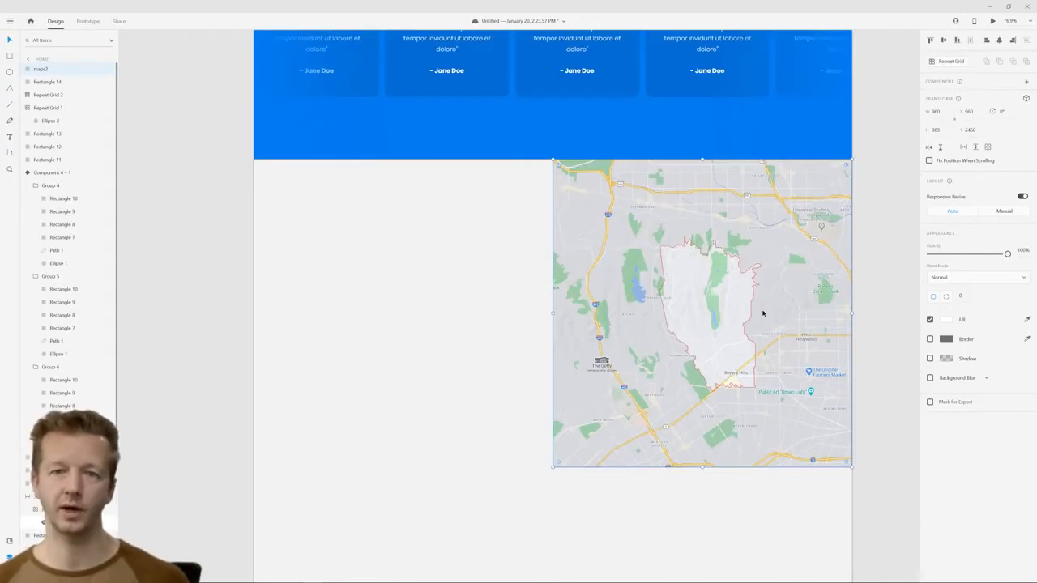
pyautogui.doubleClick(733, 275)
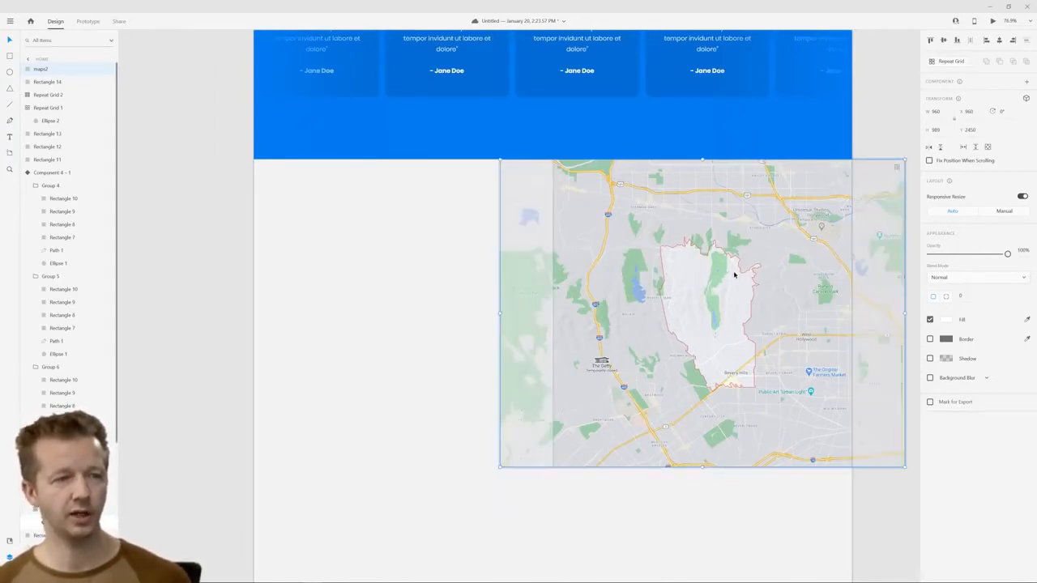
pyautogui.moveTo(775, 263); pyautogui.dragTo(679, 261)
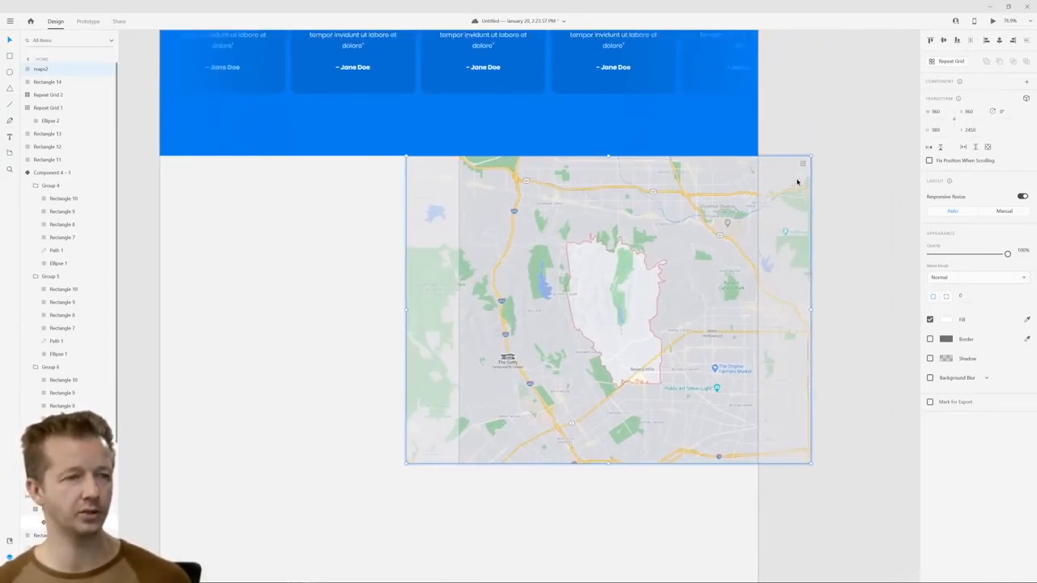
pyautogui.moveTo(810, 154); pyautogui.dragTo(872, 108)
pyautogui.click(888, 215)
pyautogui.click(678, 261)
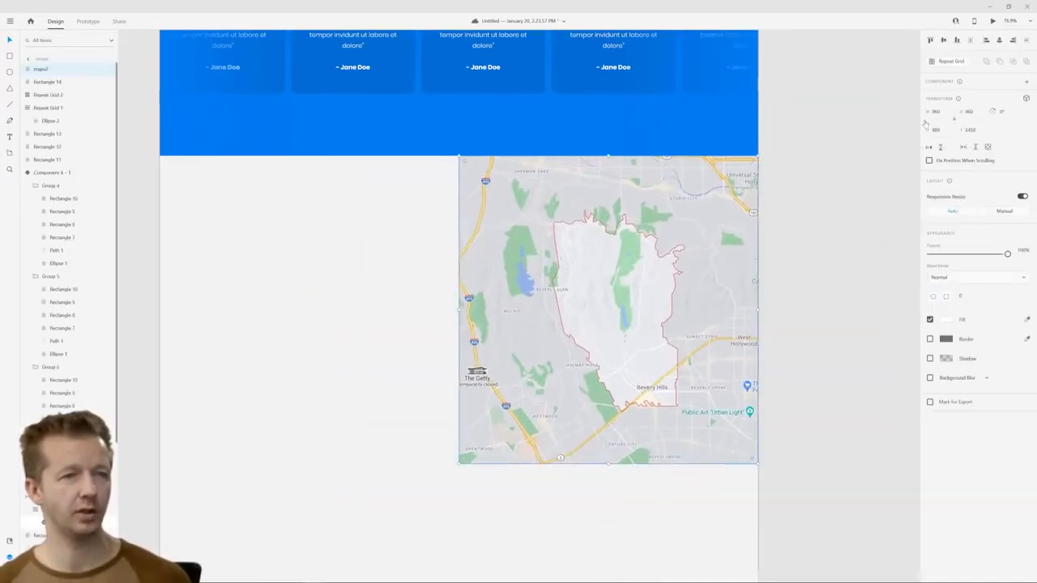
# Make the map a horizontal and vertical scroll group and extend its viewport on all four sides to the full 960 by 989 map area
pyautogui.click(986, 148)
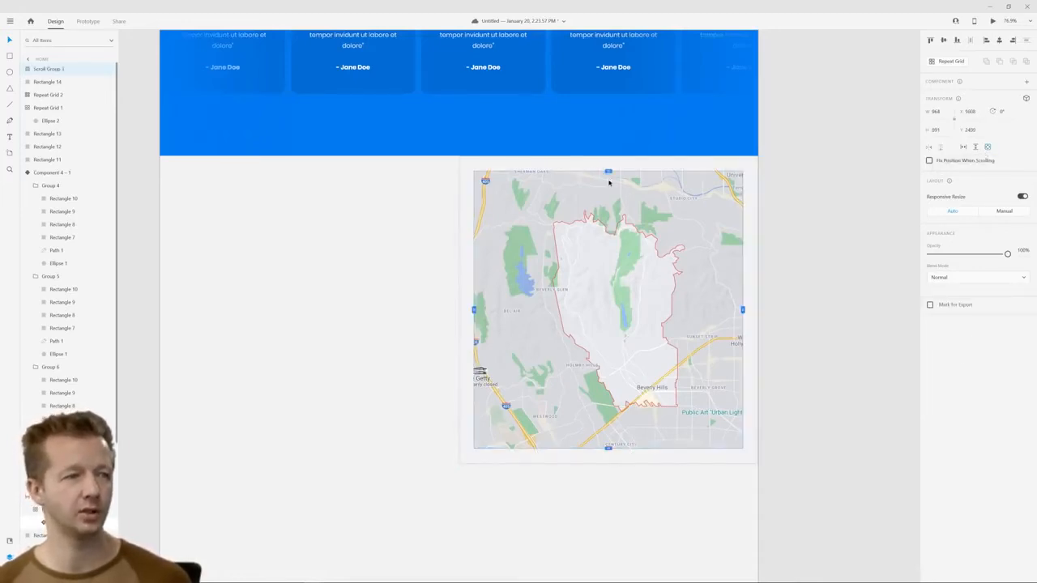
pyautogui.moveTo(608, 170); pyautogui.dragTo(609, 155)
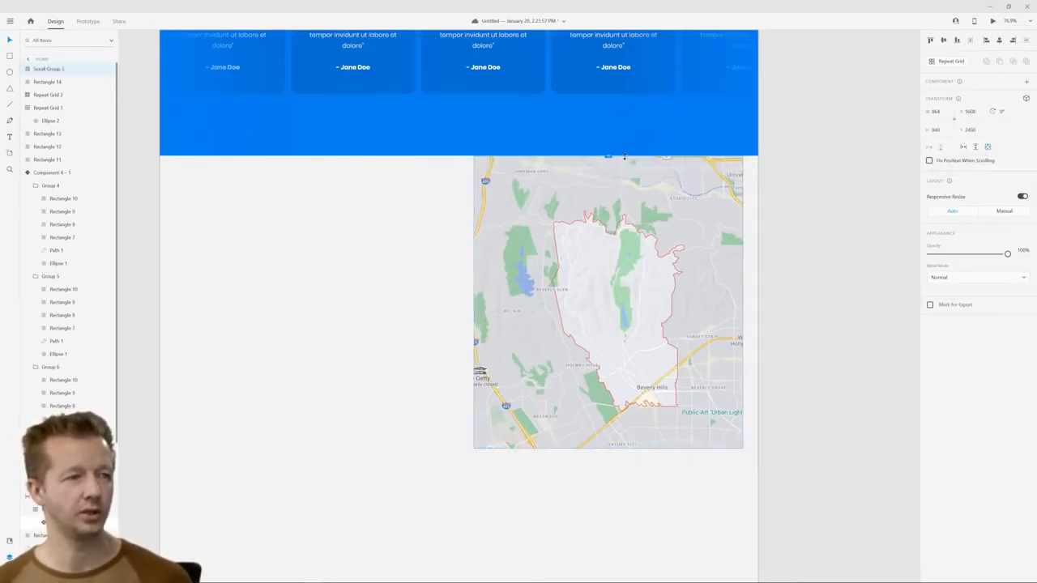
pyautogui.moveTo(742, 302); pyautogui.dragTo(757, 302)
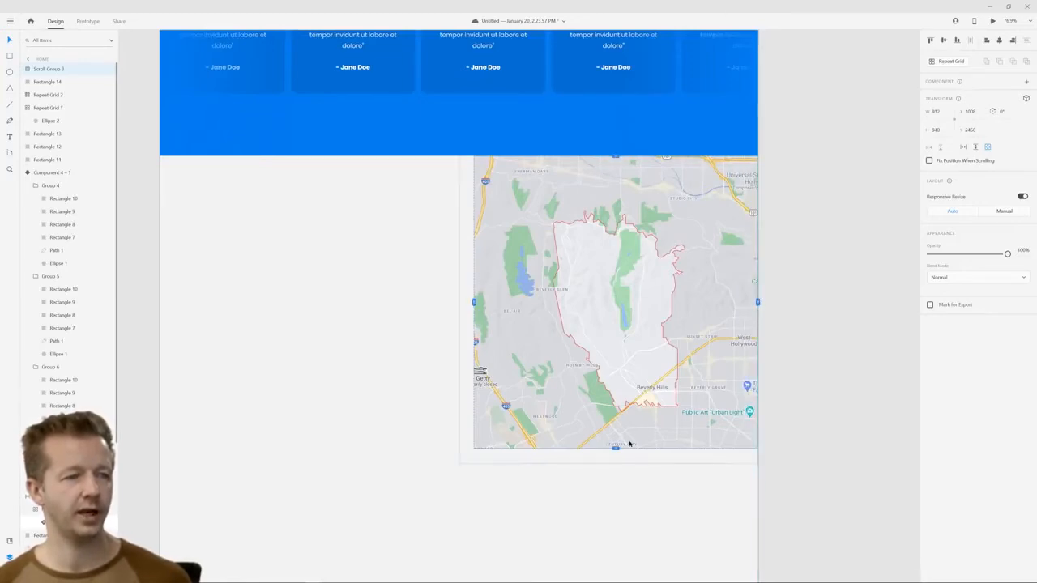
pyautogui.moveTo(615, 453); pyautogui.dragTo(616, 463)
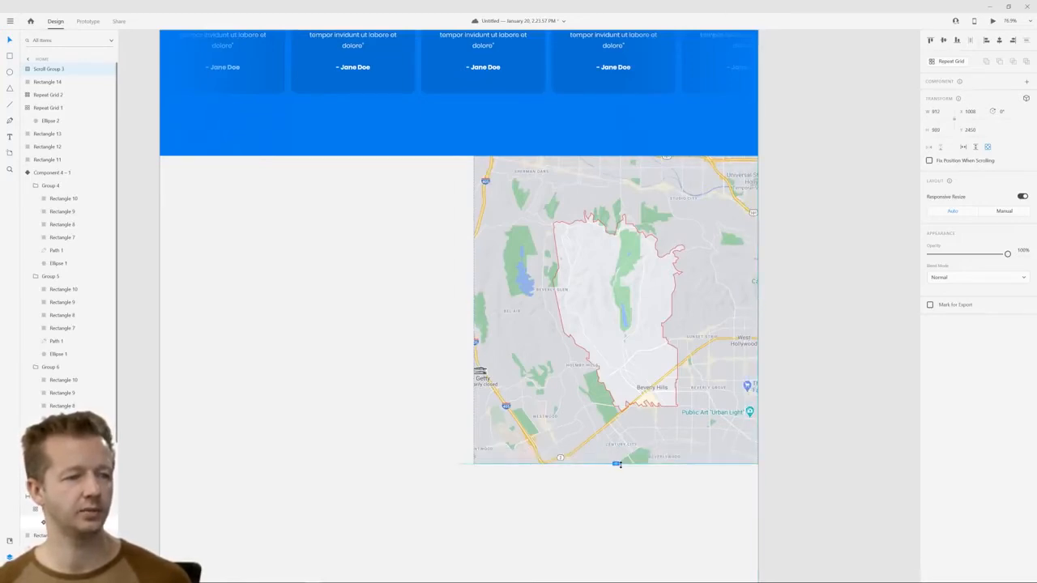
pyautogui.moveTo(474, 309); pyautogui.dragTo(458, 309)
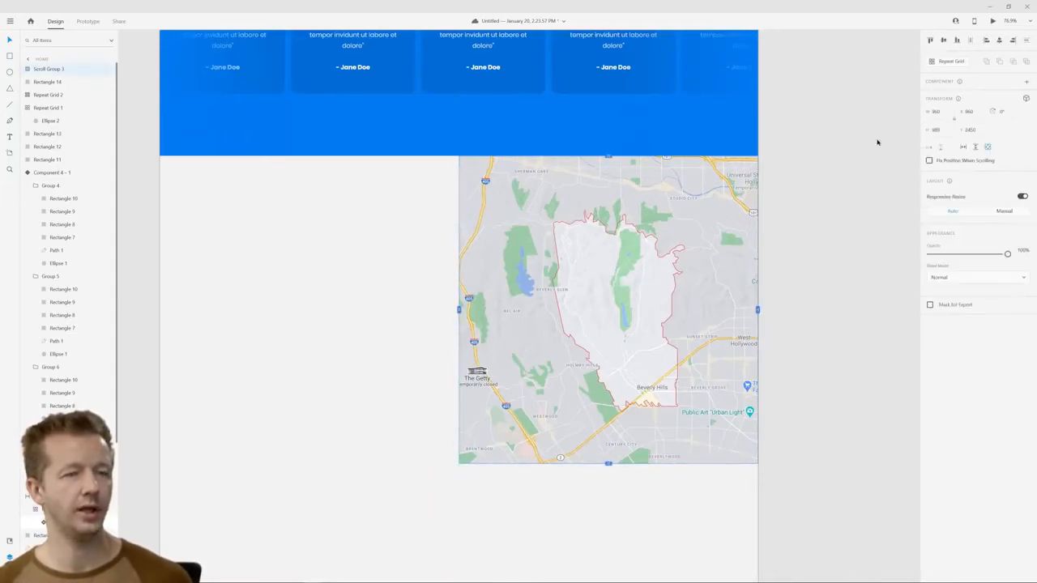
# Preview the page, check the map section below the testimonials, and close the preview
pyautogui.click(992, 22)
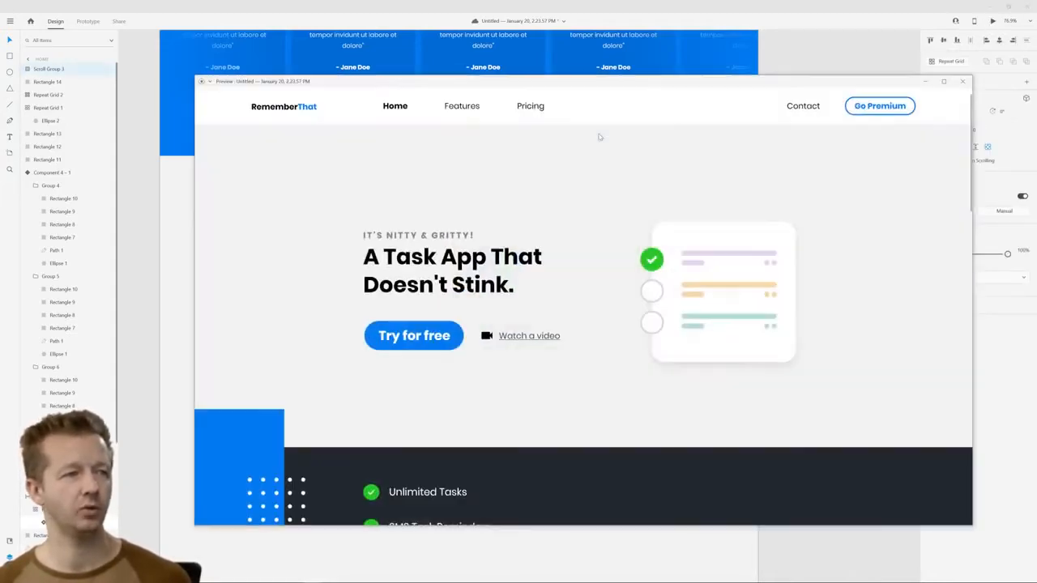
pyautogui.scroll(-15, 804, 246)
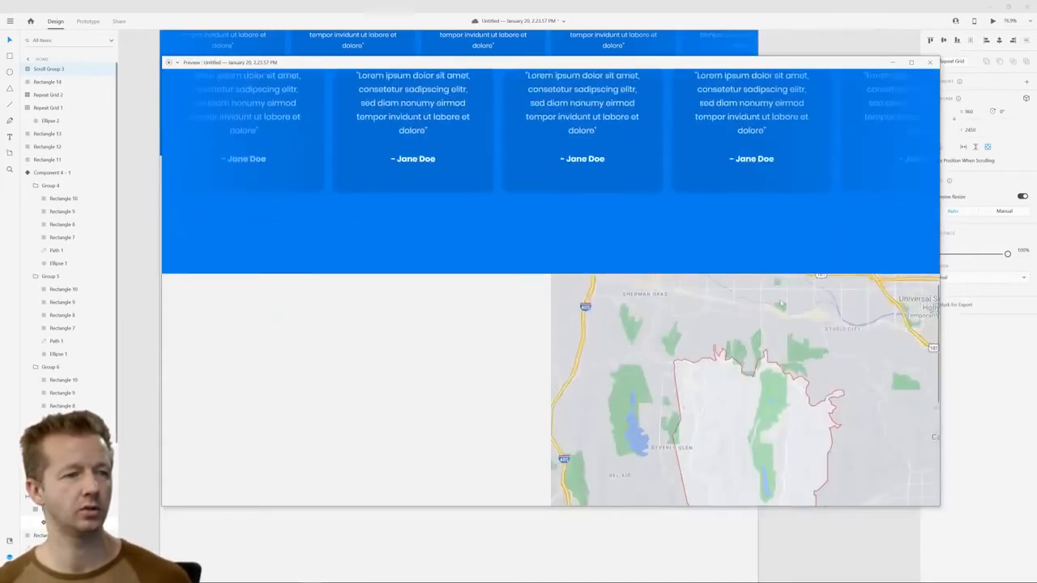
pyautogui.scroll(-5, 670, 321)
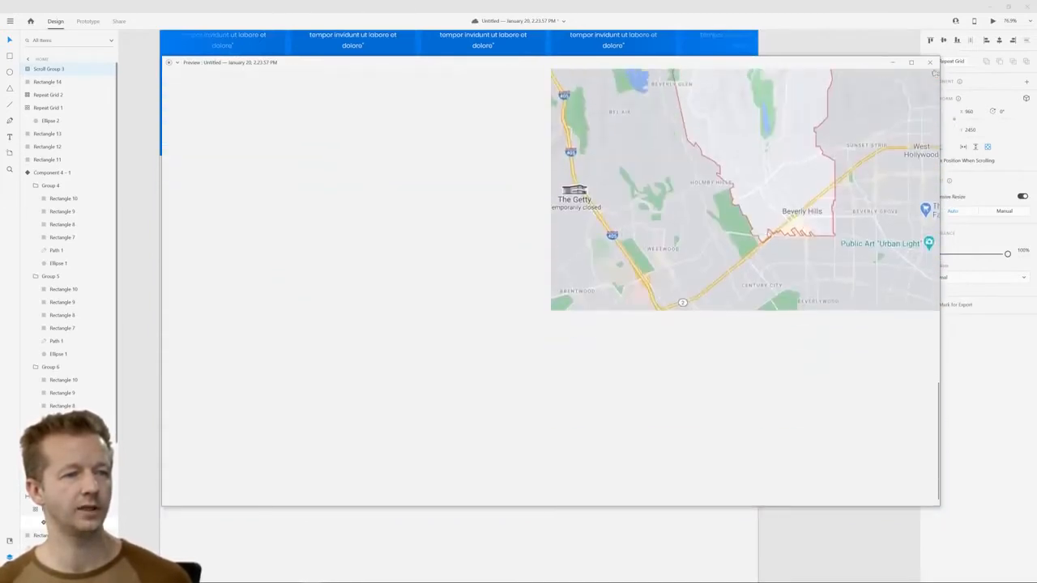
pyautogui.scroll(4, 686, 233)
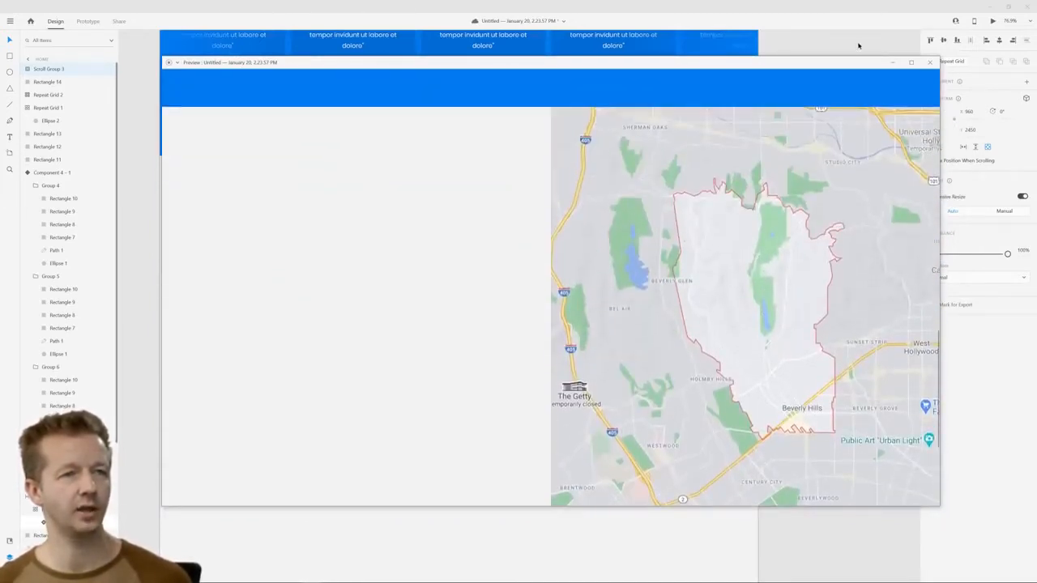
pyautogui.click(929, 62)
# Enlarge the map image inside the scroll group from its center to about 1190 by 1227 so it extends beyond the viewport
pyautogui.click(594, 261)
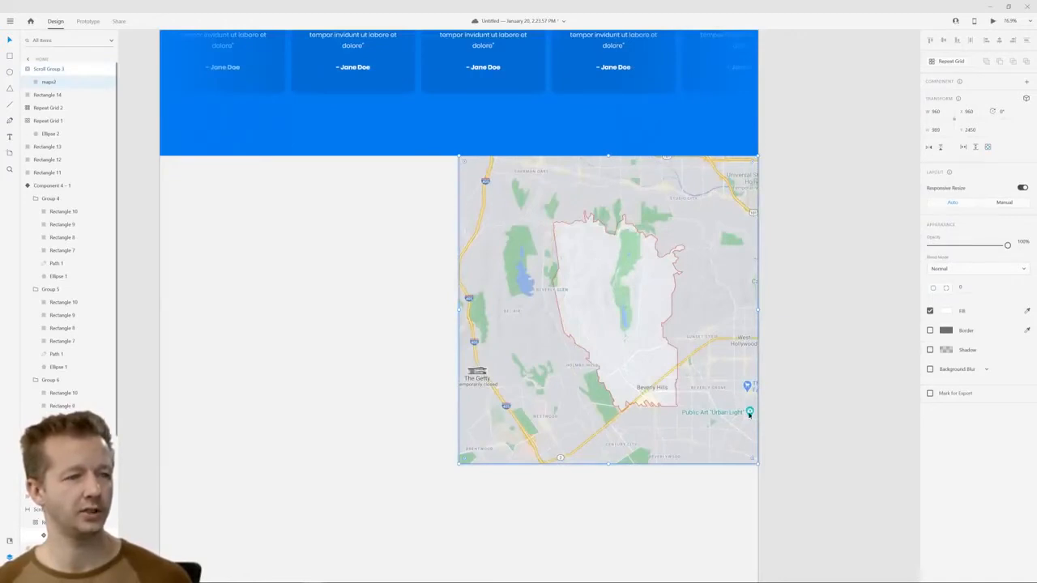
pyautogui.moveTo(758, 464); pyautogui.dragTo(817, 500)
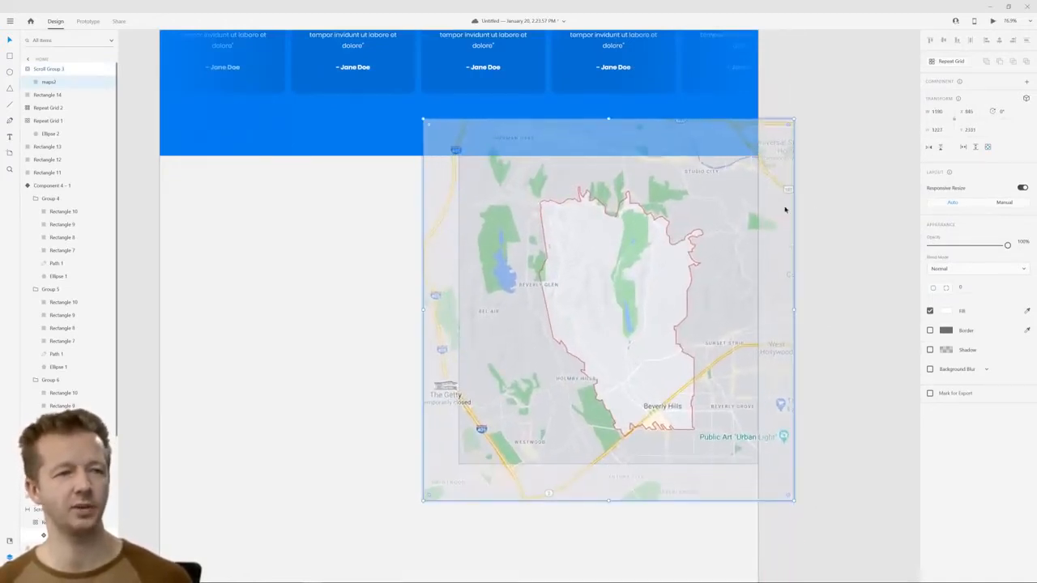
pyautogui.click(871, 79)
# Preview the page again, test panning the map inside its scroll area, and close the preview
pyautogui.click(993, 21)
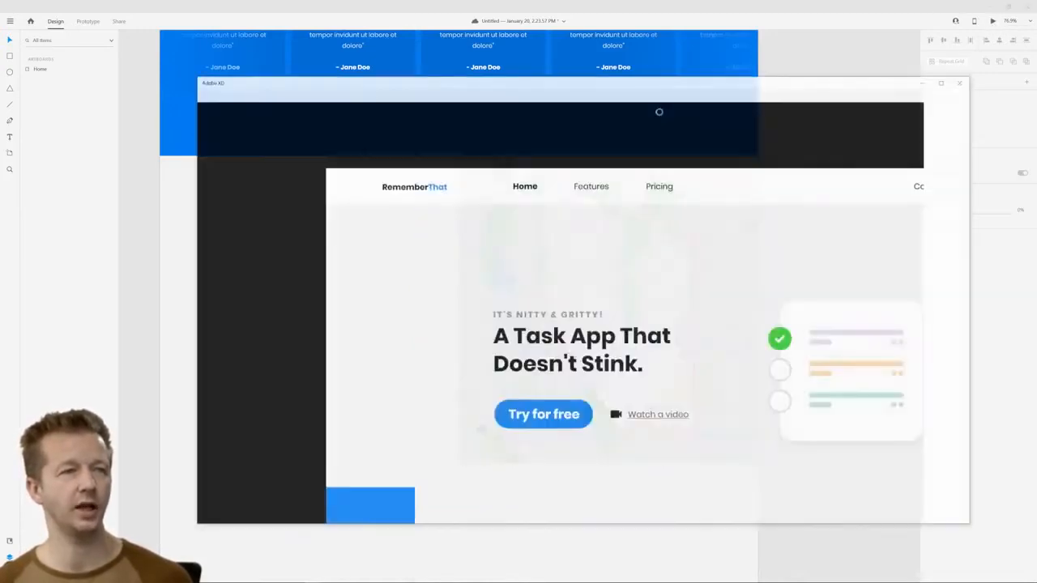
pyautogui.scroll(-15, 774, 145)
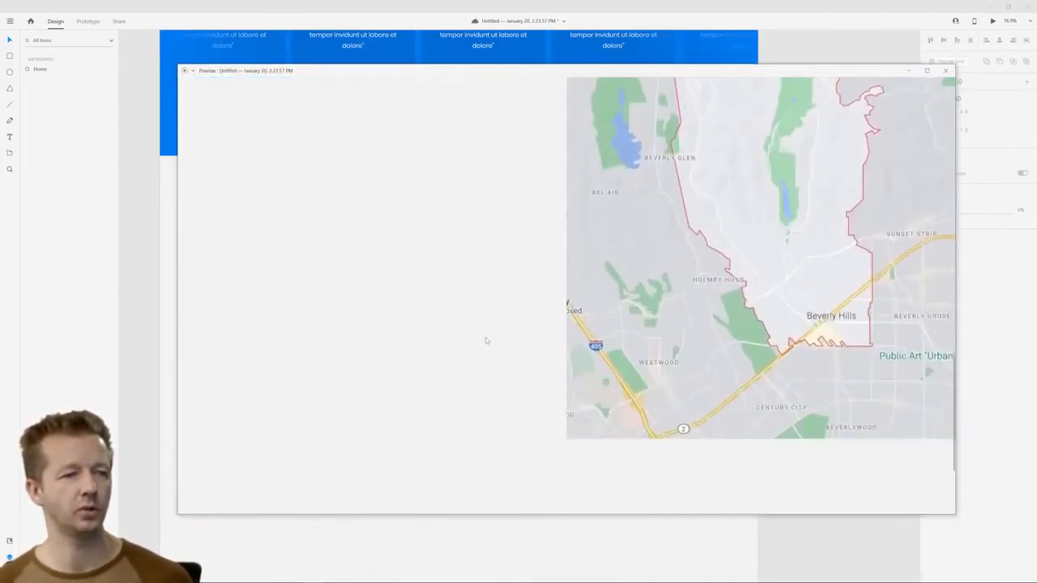
pyautogui.scroll(-2, 486, 341)
pyautogui.moveTo(765, 202)
pyautogui.mouseDown()
pyautogui.moveTo(755, 236)
pyautogui.moveTo(778, 265)
pyautogui.moveTo(747, 243)
pyautogui.moveTo(770, 290)
pyautogui.moveTo(768, 215)
pyautogui.mouseUp()
pyautogui.scroll(3, 510, 203)
pyautogui.scroll(-1, 454, 264)
pyautogui.scroll(-1, 454, 264)
pyautogui.moveTo(736, 250); pyautogui.dragTo(780, 310)
pyautogui.click(945, 70)
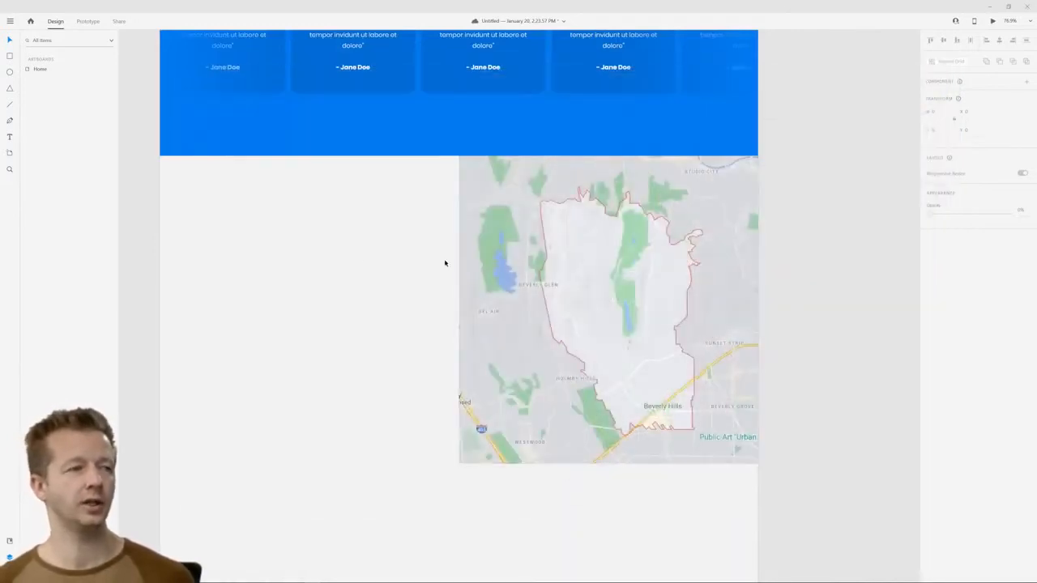
# Turn on the 12-column layout grid for the Home artboard
pyautogui.moveTo(333, 245); pyautogui.dragTo(461, 266)
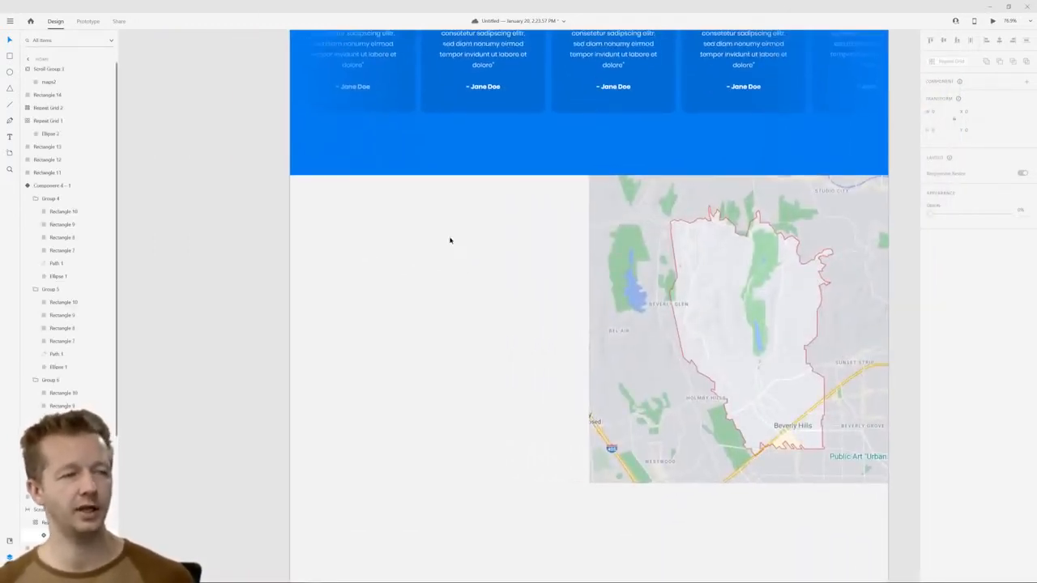
pyautogui.scroll(-10, 449, 229)
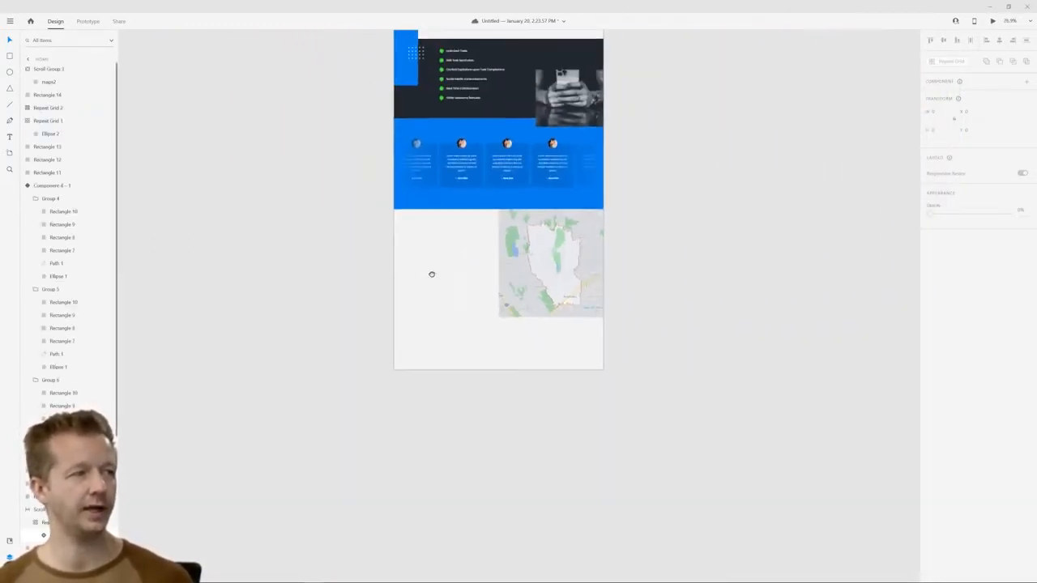
pyautogui.scroll(5, 416, 285)
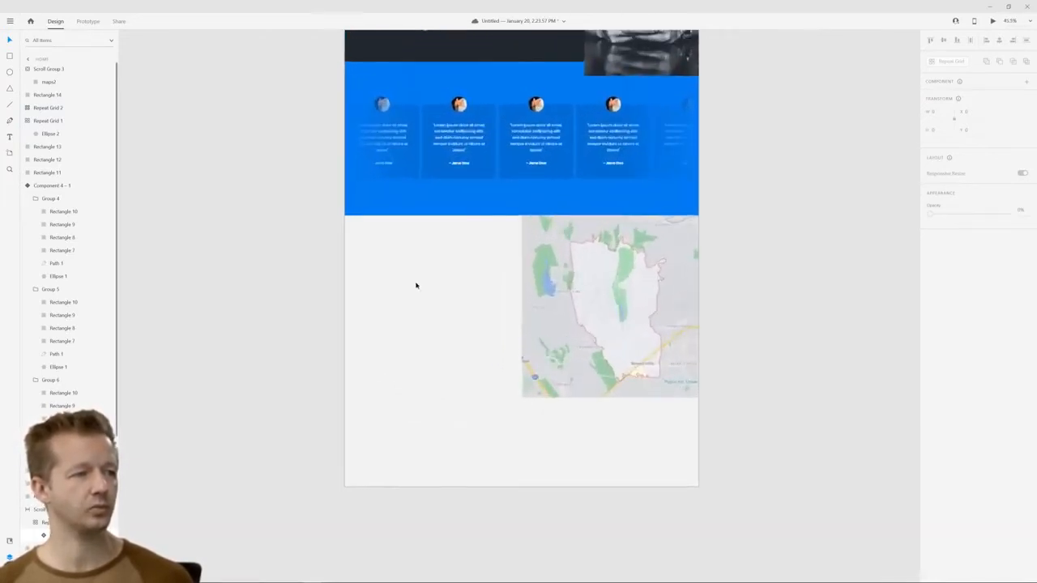
pyautogui.scroll(-6, 416, 285)
pyautogui.moveTo(439, 311); pyautogui.dragTo(455, 350)
pyautogui.click(407, 80)
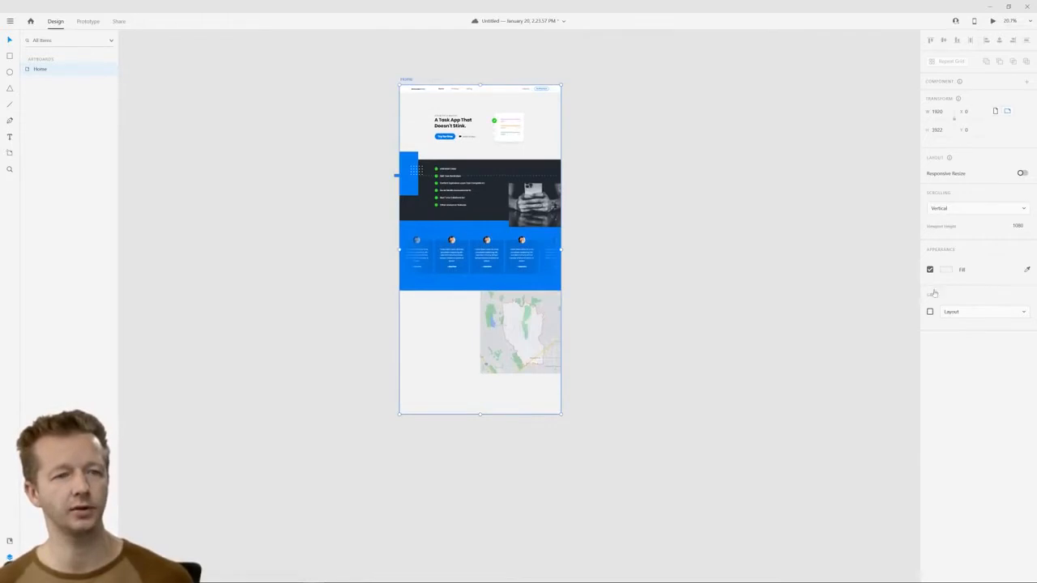
pyautogui.click(930, 313)
# Add the text "Contact" at the first grid column in the empty area beside the map
pyautogui.scroll(5, 418, 322)
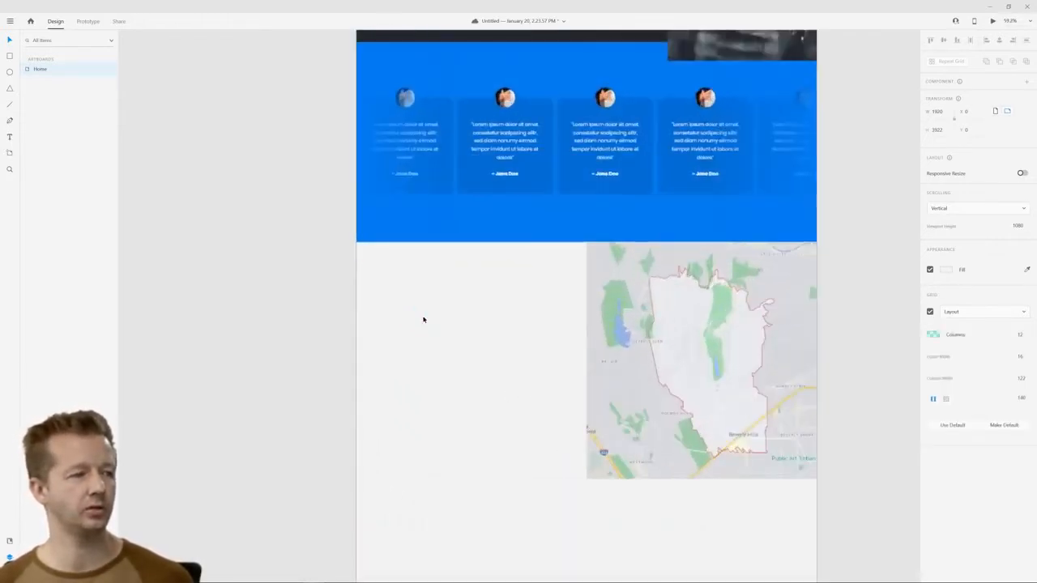
pyautogui.scroll(3, 468, 291)
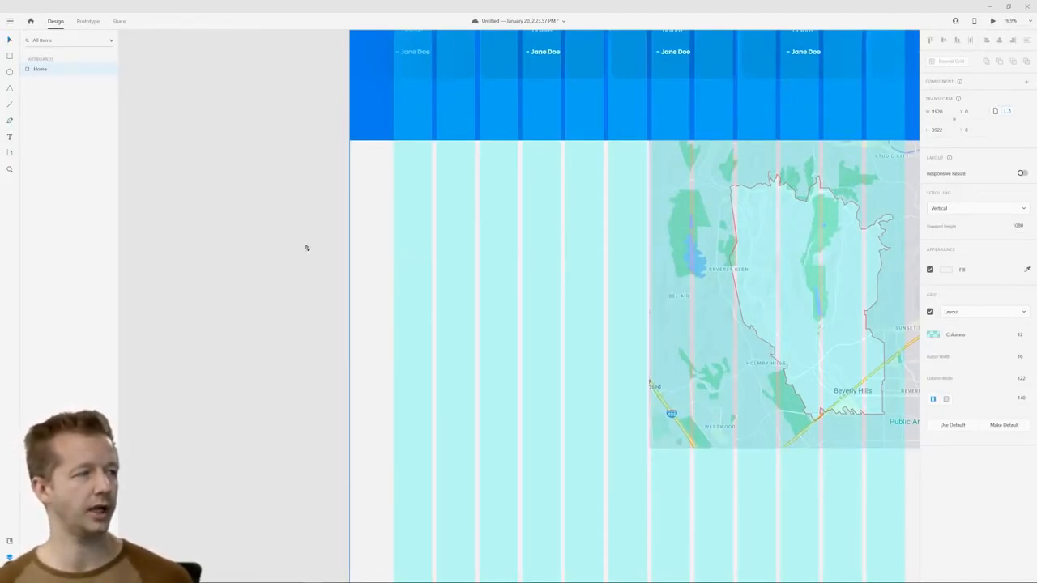
pyautogui.click(395, 206)
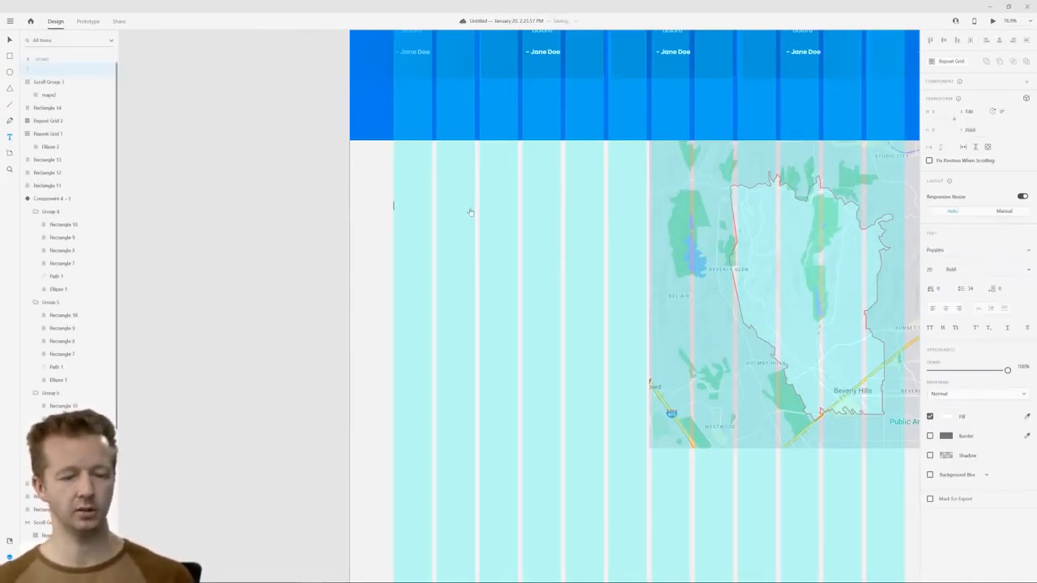
pyautogui.press('Escape')
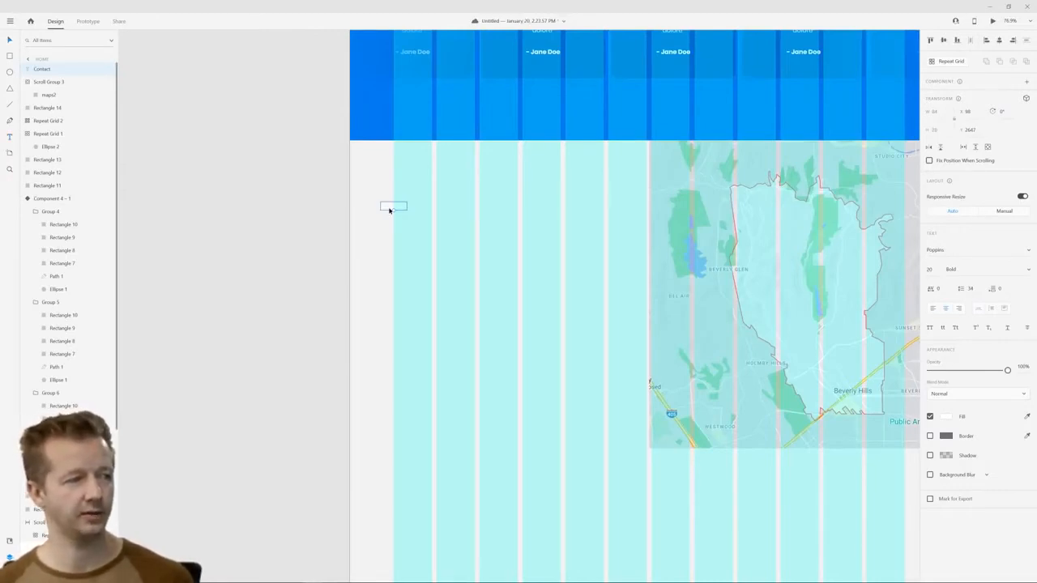
# Align the "Contact" text's left edge with the start of the first grid column and set its fill to black
pyautogui.moveTo(388, 207); pyautogui.dragTo(401, 207)
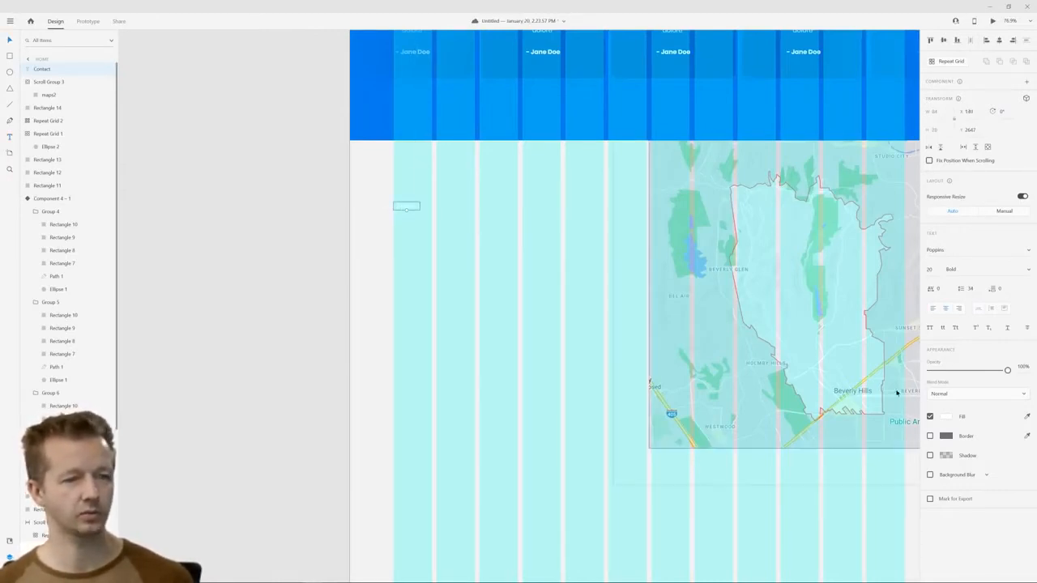
pyautogui.click(945, 416)
pyautogui.click(844, 464)
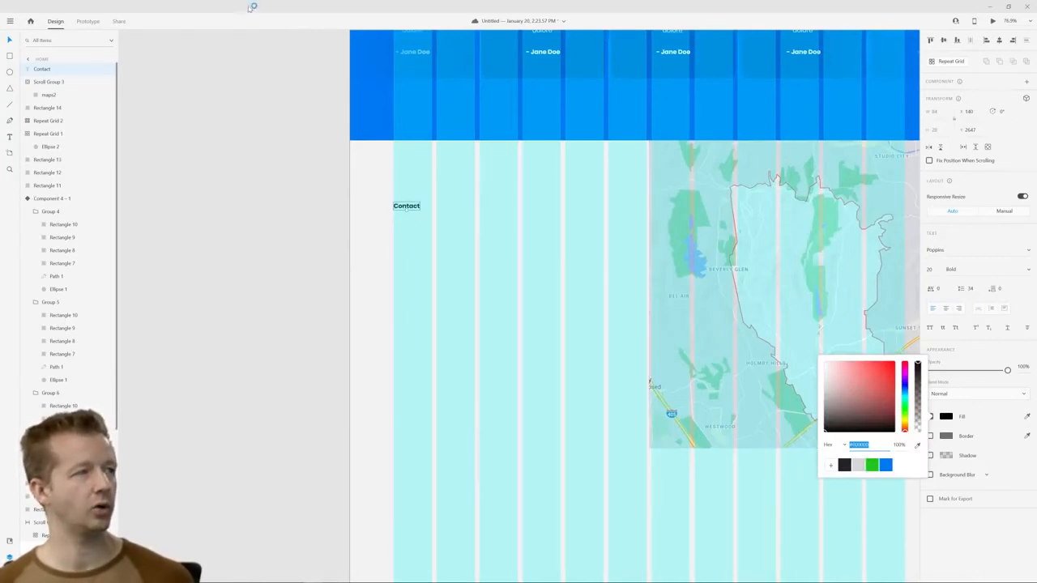
pyautogui.click(289, 148)
# Turn off the layout grid for the Home artboard
pyautogui.scroll(-5, 307, 145)
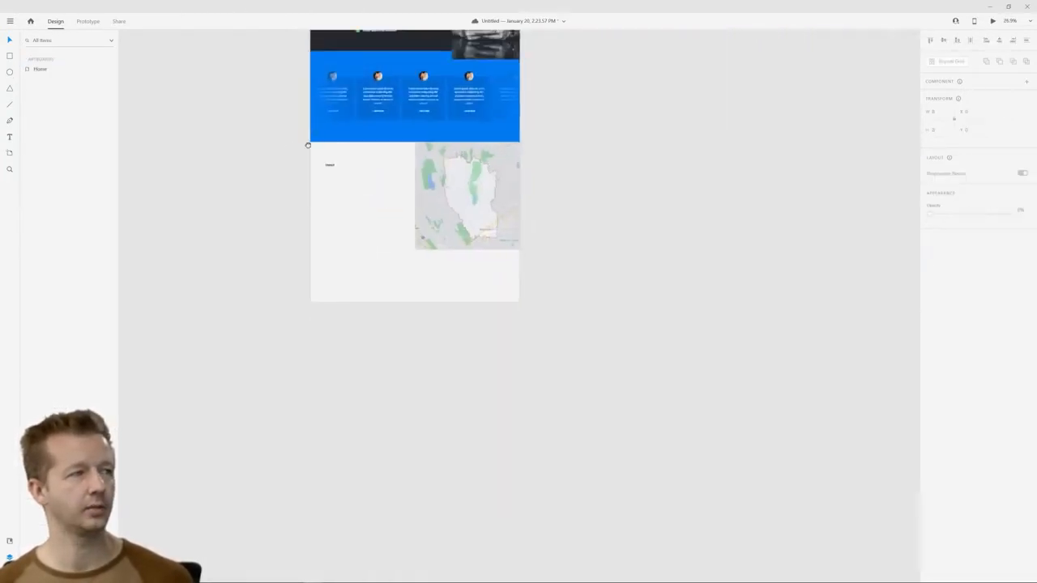
pyautogui.moveTo(307, 145); pyautogui.dragTo(408, 318)
pyautogui.click(419, 42)
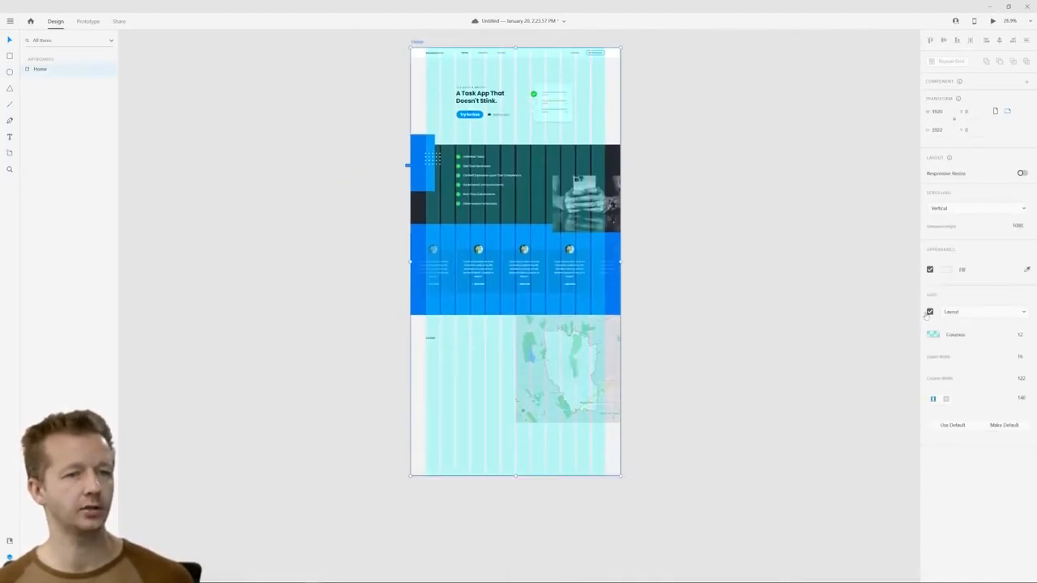
pyautogui.click(929, 311)
pyautogui.scroll(2, 471, 372)
pyautogui.scroll(3, 470, 373)
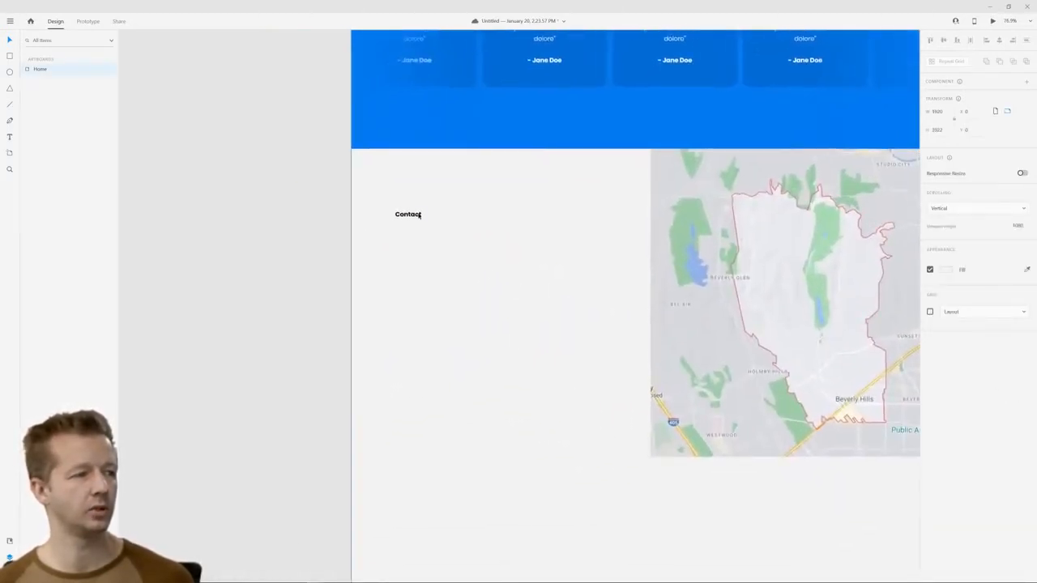
# Increase the font size of the "Contact" heading to 44
pyautogui.click(408, 213)
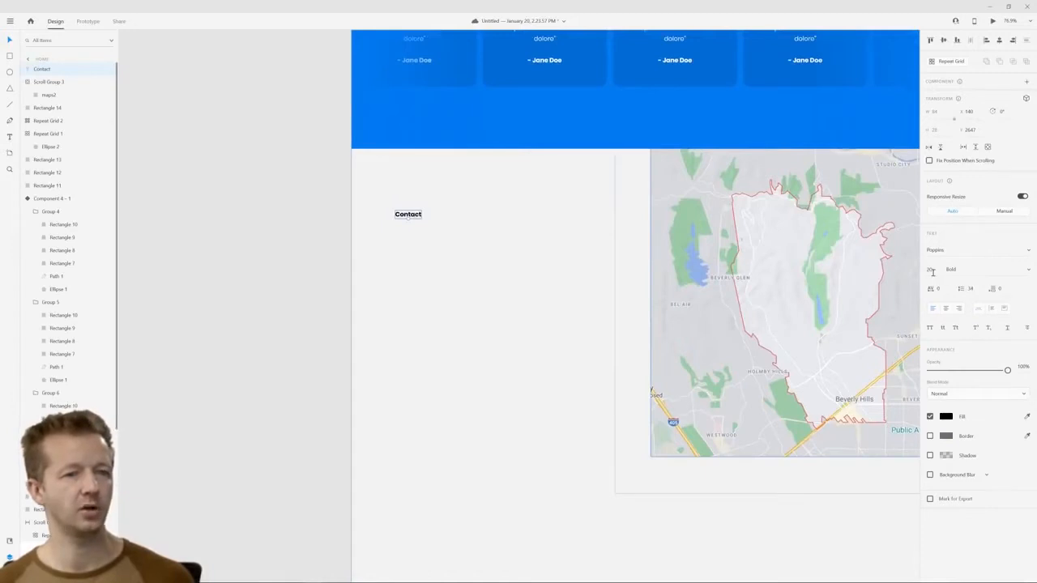
pyautogui.moveTo(930, 268); pyautogui.dragTo(949, 218)
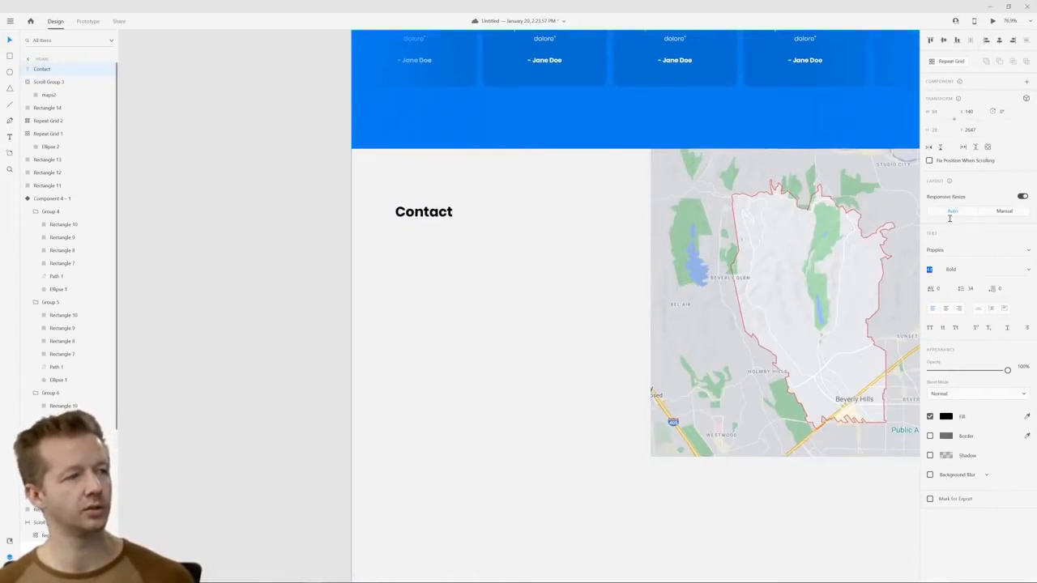
pyautogui.click(507, 303)
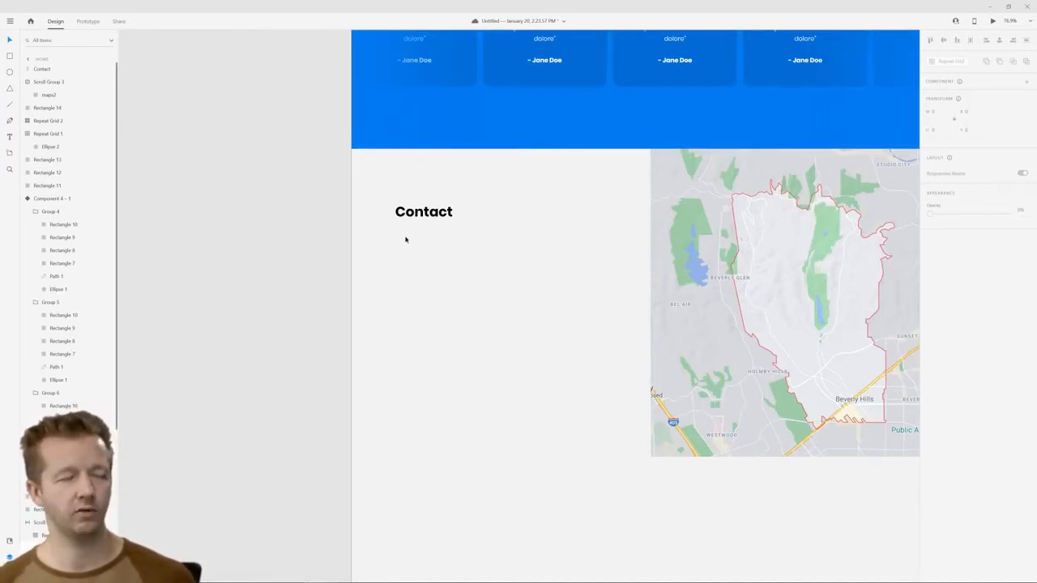
# Add the text "Name" directly below the "Contact" heading, aligned with its left edge
pyautogui.moveTo(397, 243); pyautogui.dragTo(582, 402)
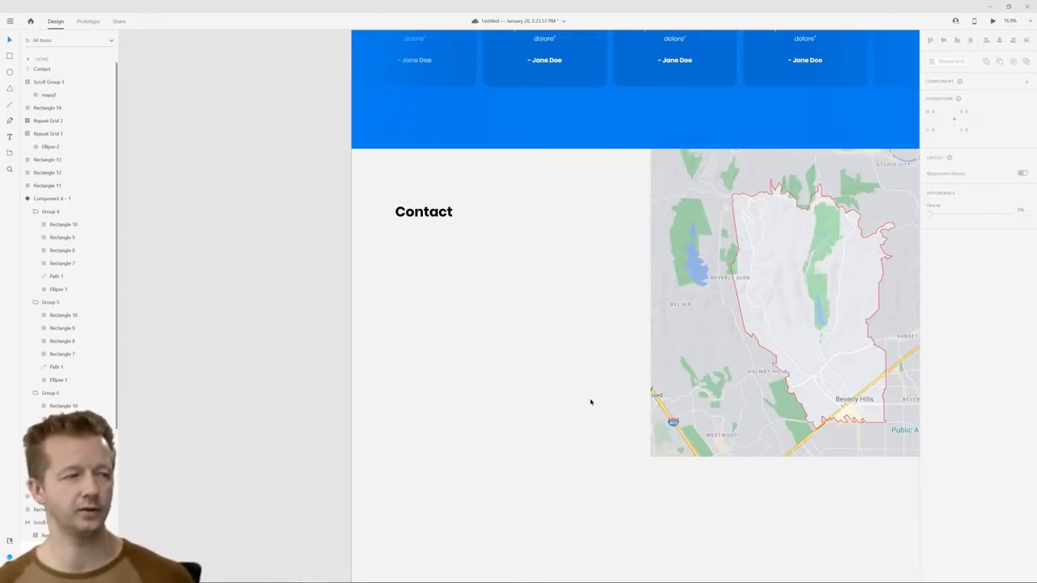
pyautogui.click(9, 139)
pyautogui.click(392, 239)
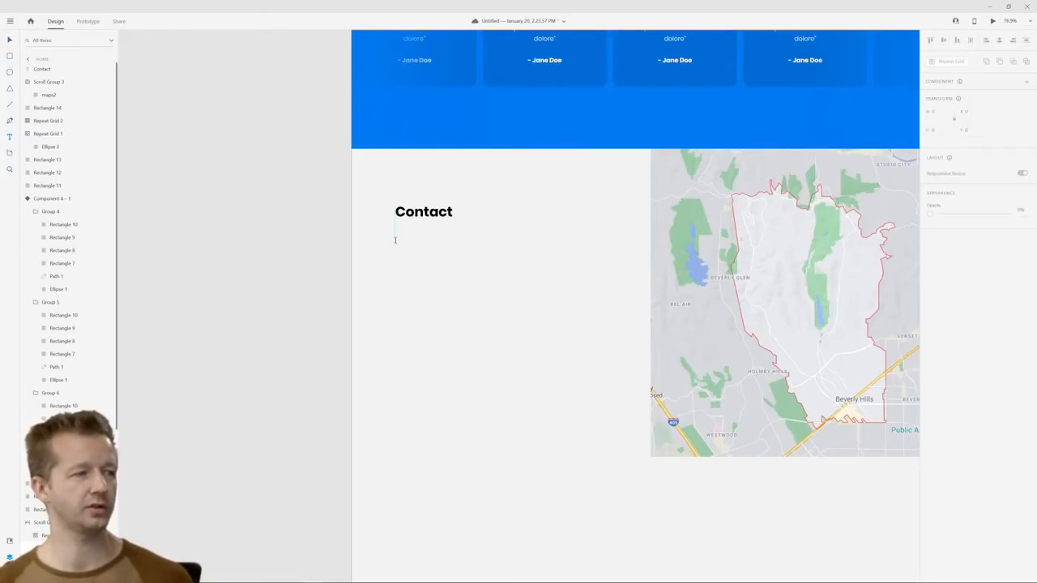
pyautogui.write('NAme')
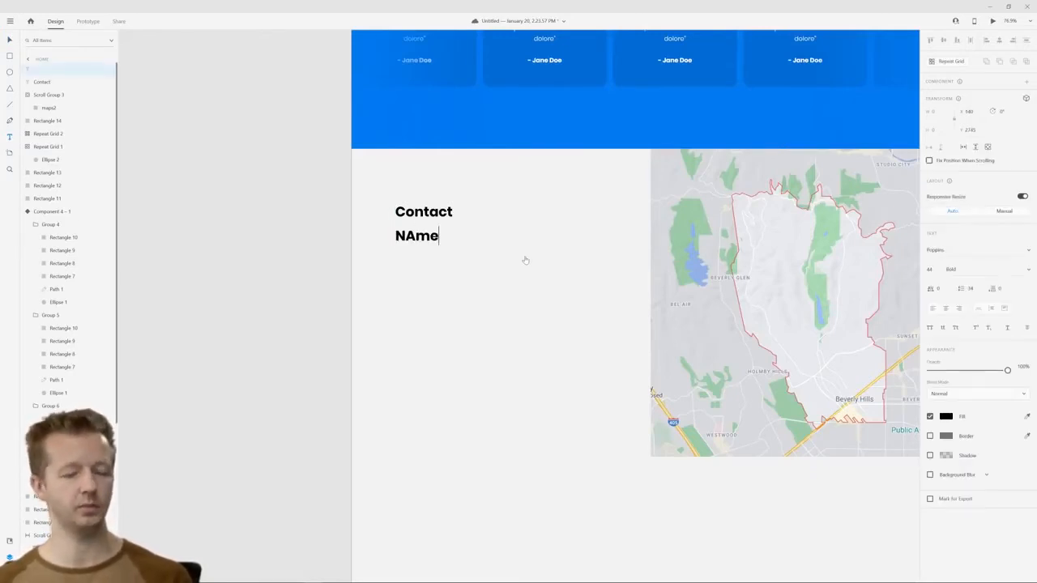
pyautogui.press('BackSpace')
pyautogui.press('BackSpace')
pyautogui.press('BackSpace')
pyautogui.write('ame')
pyautogui.press('Escape')
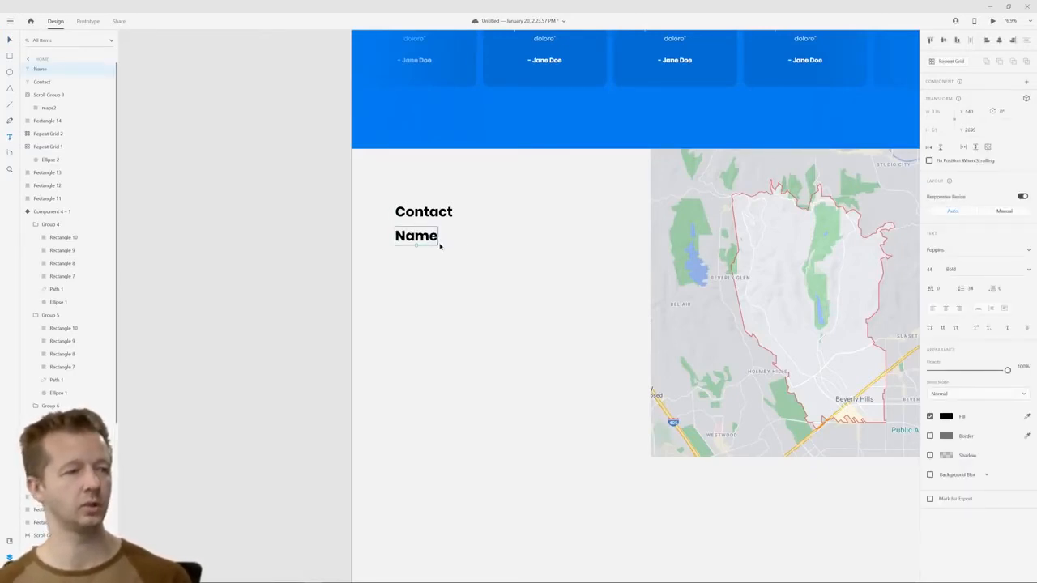
# Move the "Name" label slightly further below the heading and set its font size to about 23 and its weight to Regular
pyautogui.moveTo(431, 241); pyautogui.dragTo(432, 253)
pyautogui.moveTo(933, 274); pyautogui.dragTo(943, 310)
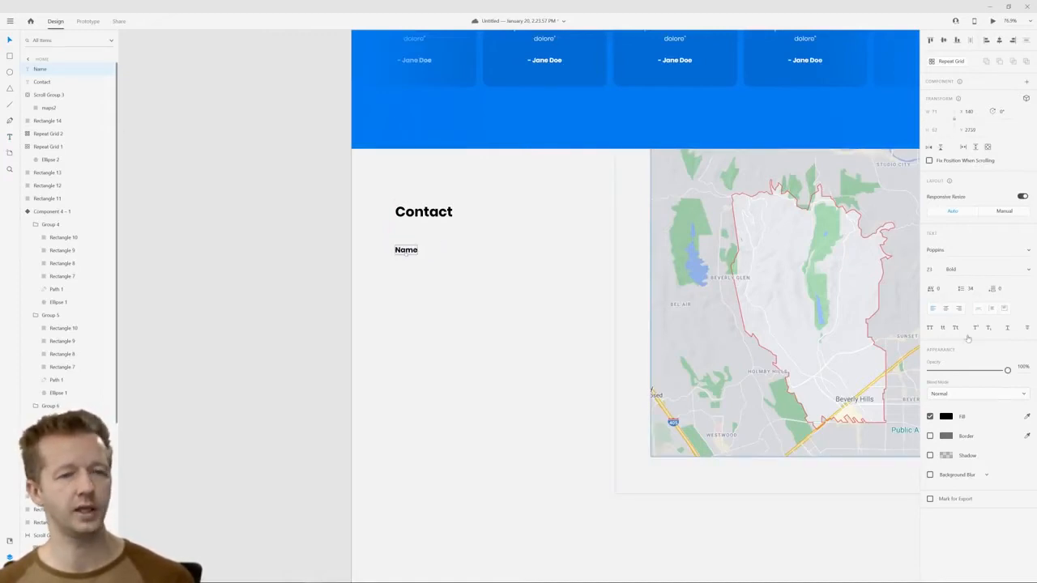
pyautogui.click(1028, 272)
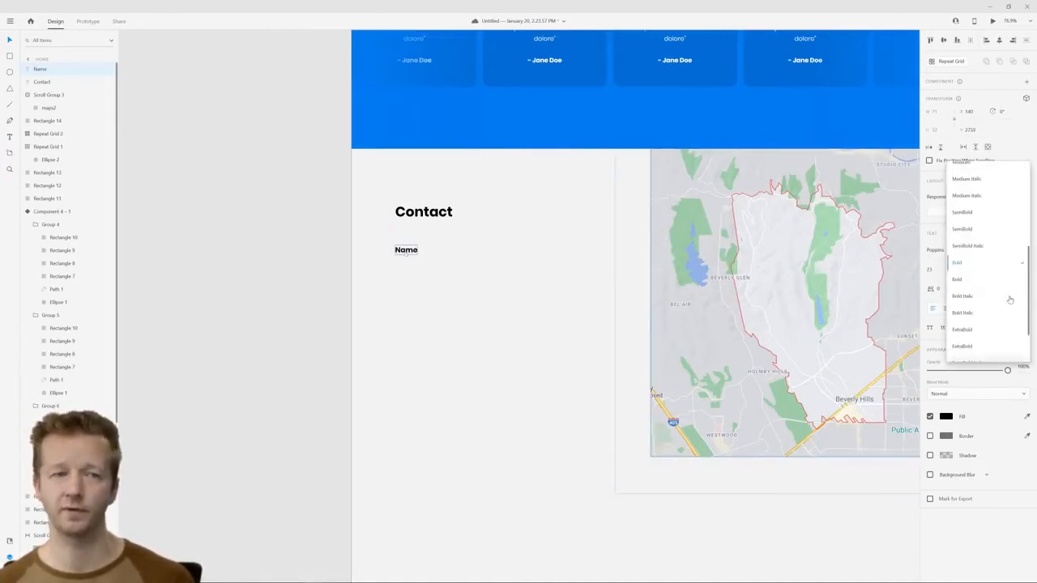
pyautogui.scroll(3, 980, 235)
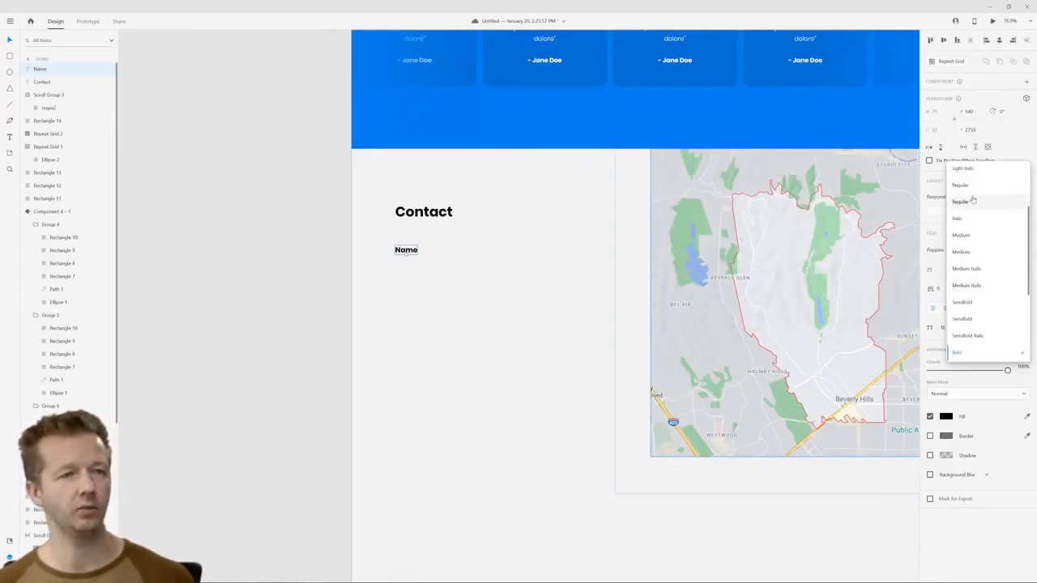
pyautogui.click(962, 185)
pyautogui.click(483, 284)
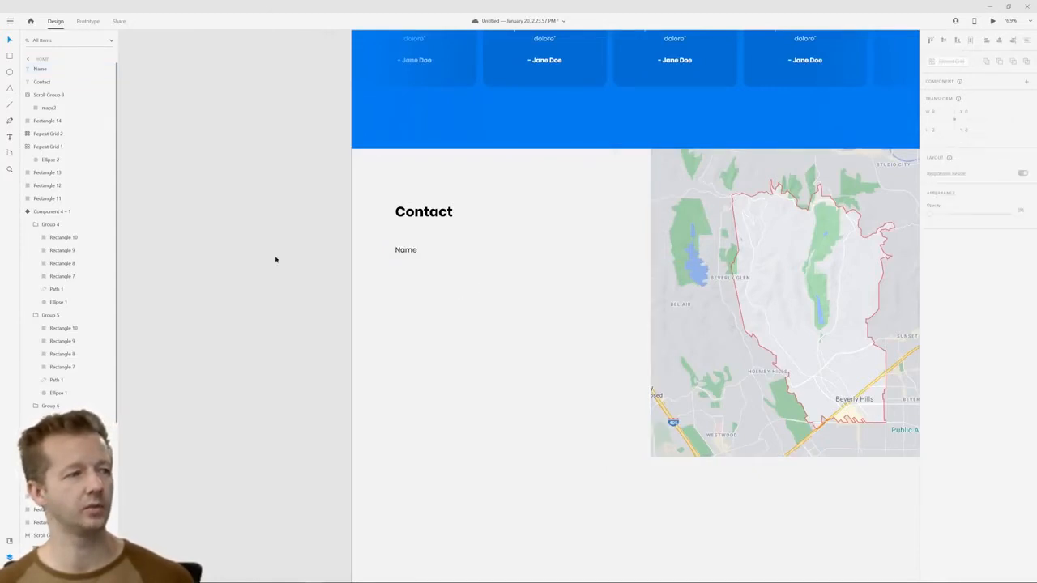
# Draw a rectangular input field about 572 by 57 directly below the "Name" label, aligned with its left edge
pyautogui.click(10, 59)
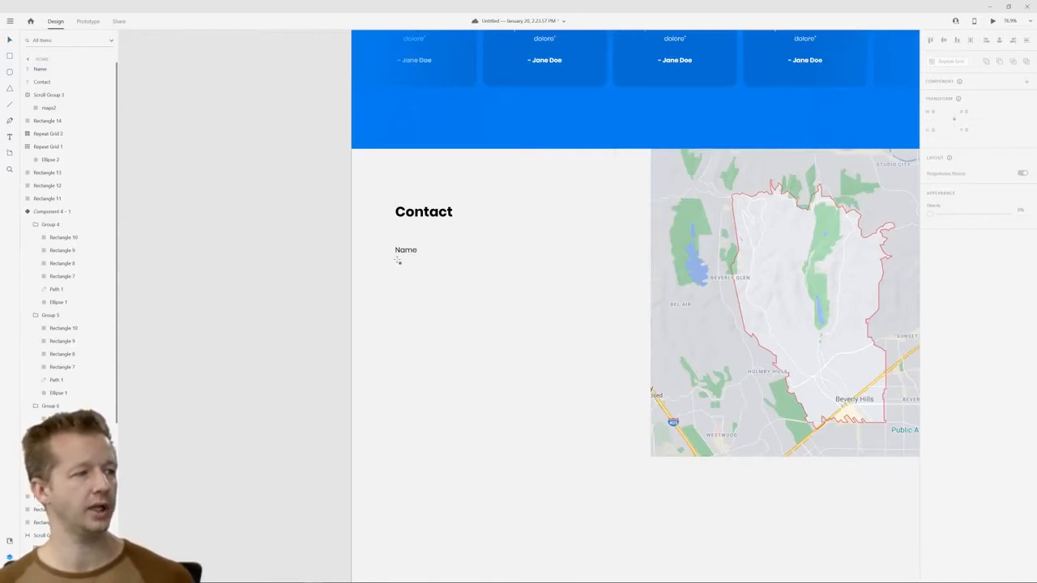
pyautogui.moveTo(396, 260)
pyautogui.mouseDown()
pyautogui.moveTo(503, 294)
pyautogui.moveTo(574, 279)
pyautogui.mouseUp()
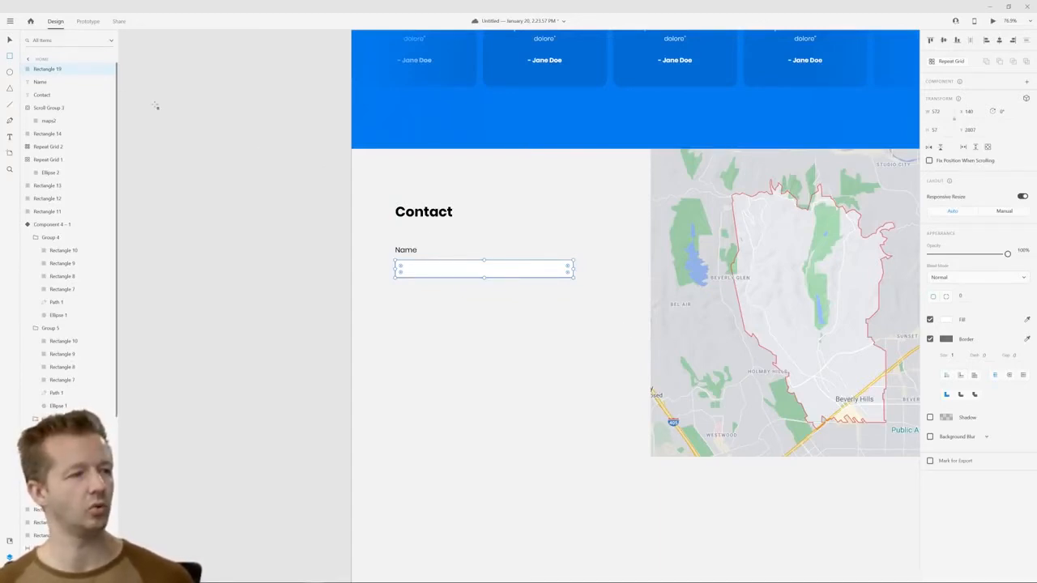
pyautogui.click(10, 39)
pyautogui.click(235, 131)
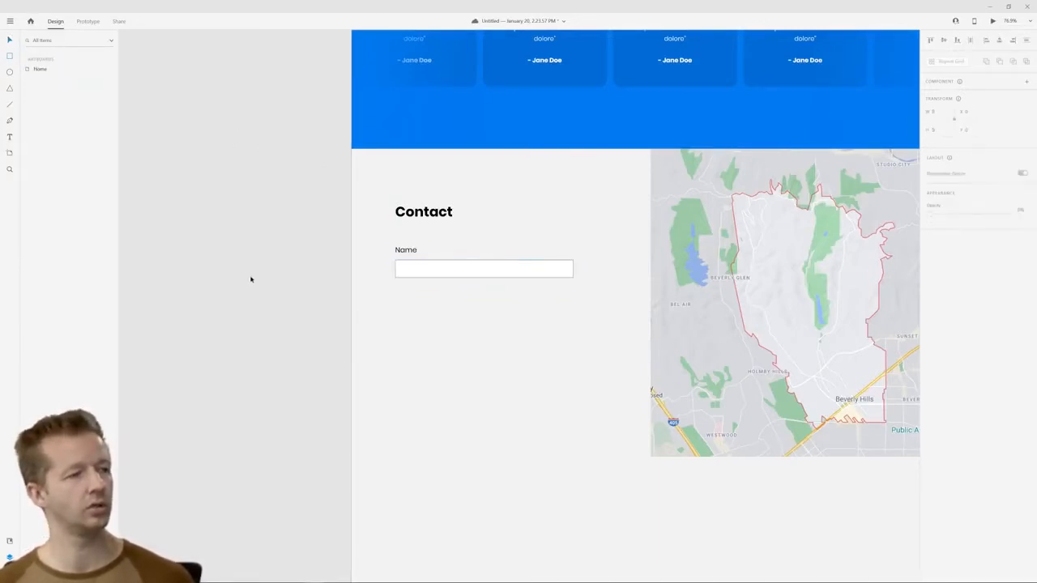
# Round all corners of the input field to a radius of about 5
pyautogui.click(548, 271)
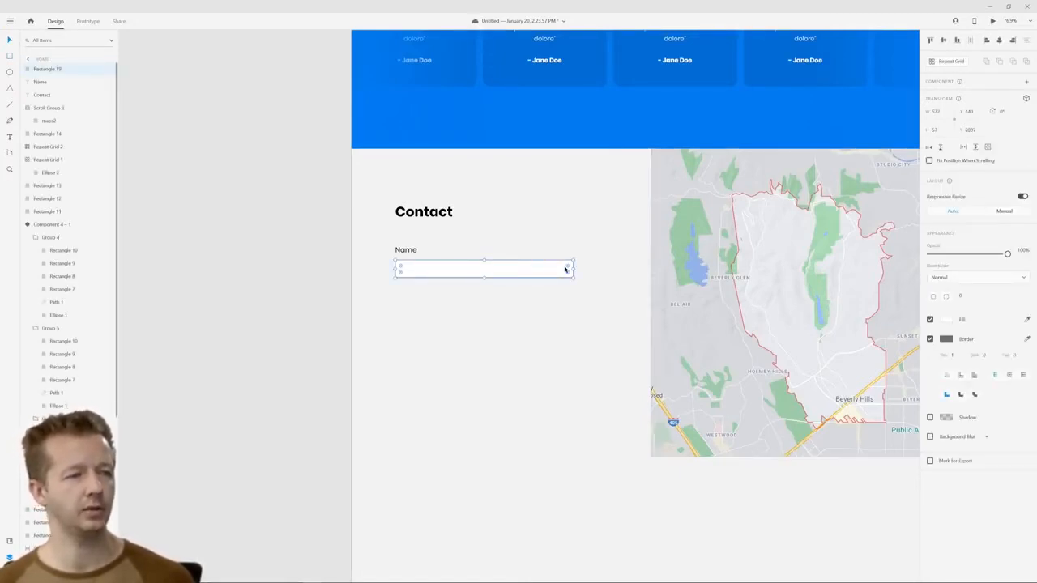
pyautogui.scroll(5, 567, 269)
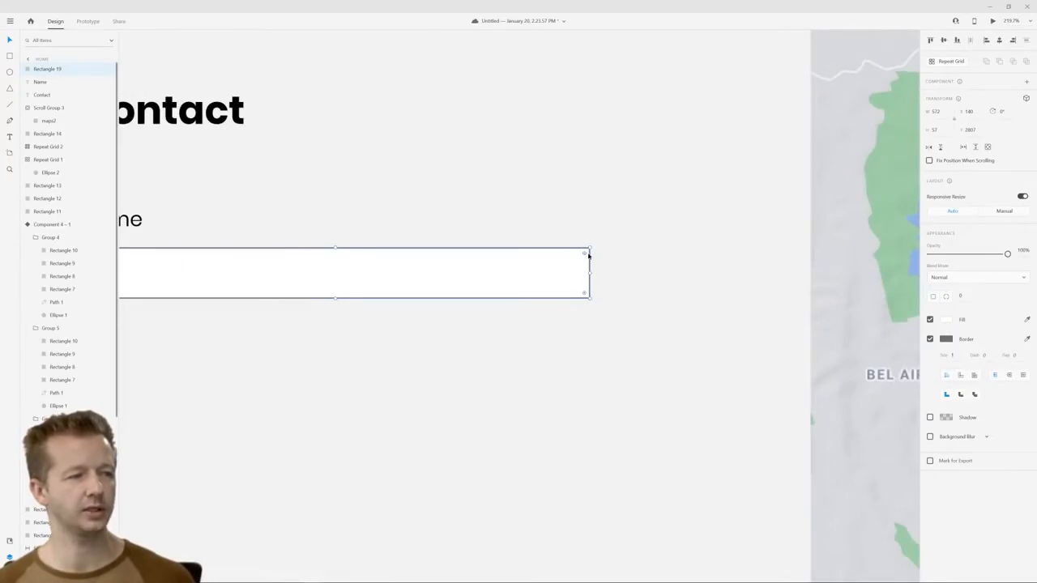
pyautogui.moveTo(586, 254)
pyautogui.mouseDown()
pyautogui.moveTo(558, 280)
pyautogui.moveTo(595, 254)
pyautogui.mouseUp()
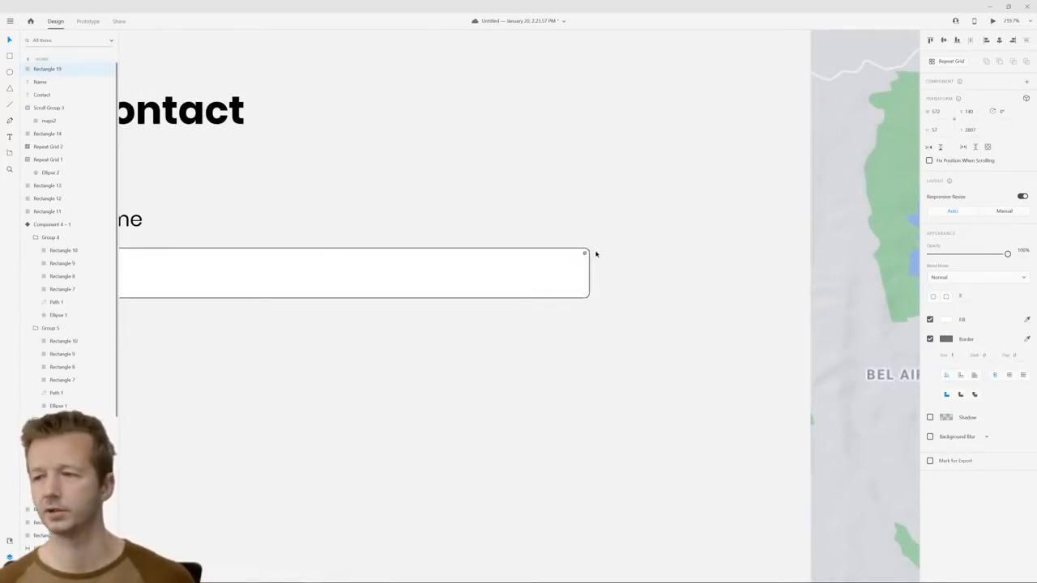
pyautogui.click(638, 269)
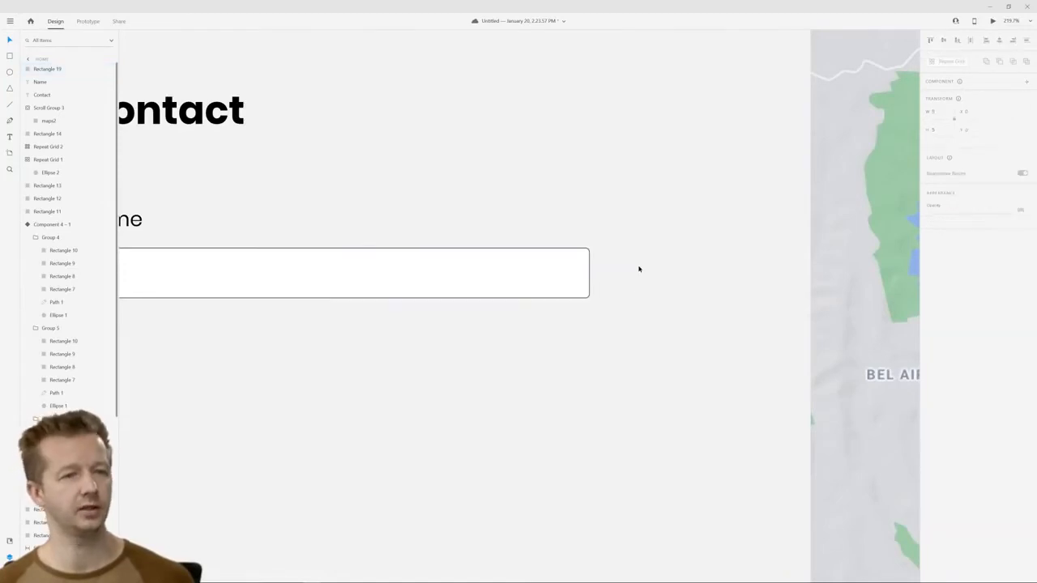
# Enlarge the input field from its lower right corner to about 644 by 63
pyautogui.scroll(-4, 599, 335)
pyautogui.moveTo(531, 342); pyautogui.dragTo(551, 331)
pyautogui.click(561, 276)
pyautogui.scroll(-5, 632, 325)
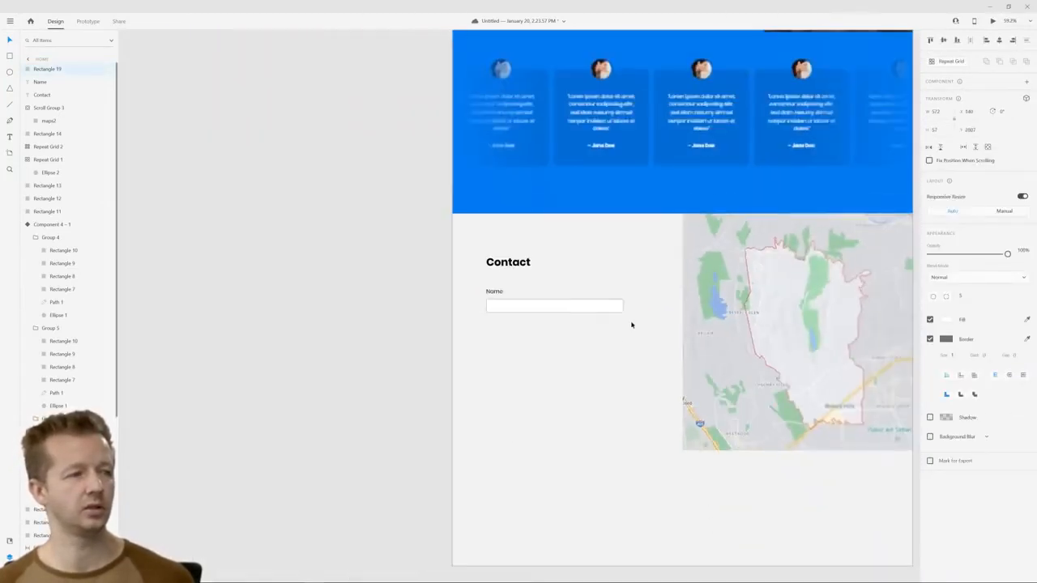
pyautogui.scroll(4, 548, 317)
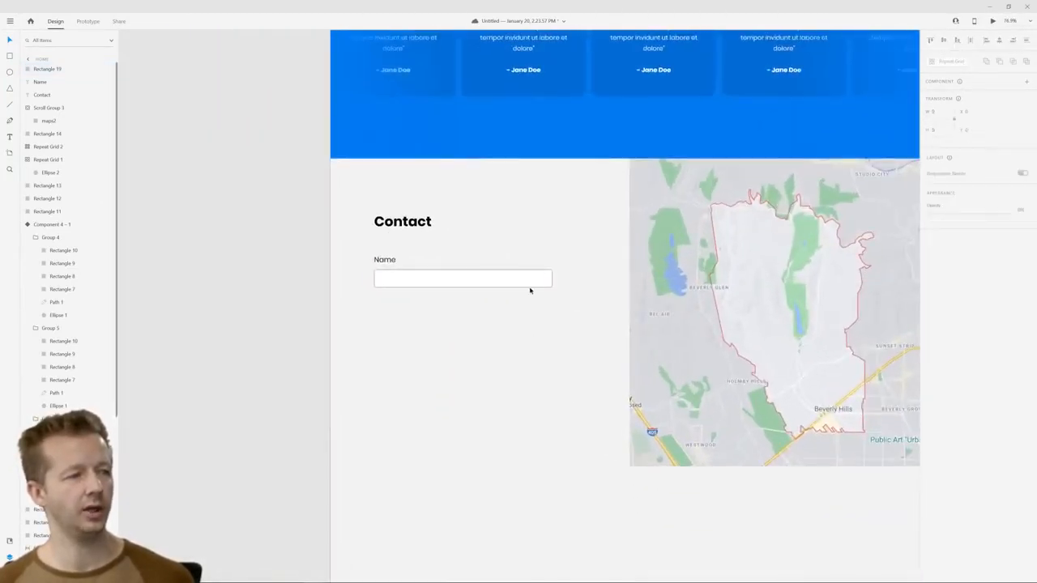
pyautogui.click(530, 279)
pyautogui.moveTo(551, 285); pyautogui.dragTo(573, 289)
pyautogui.scroll(2, 561, 303)
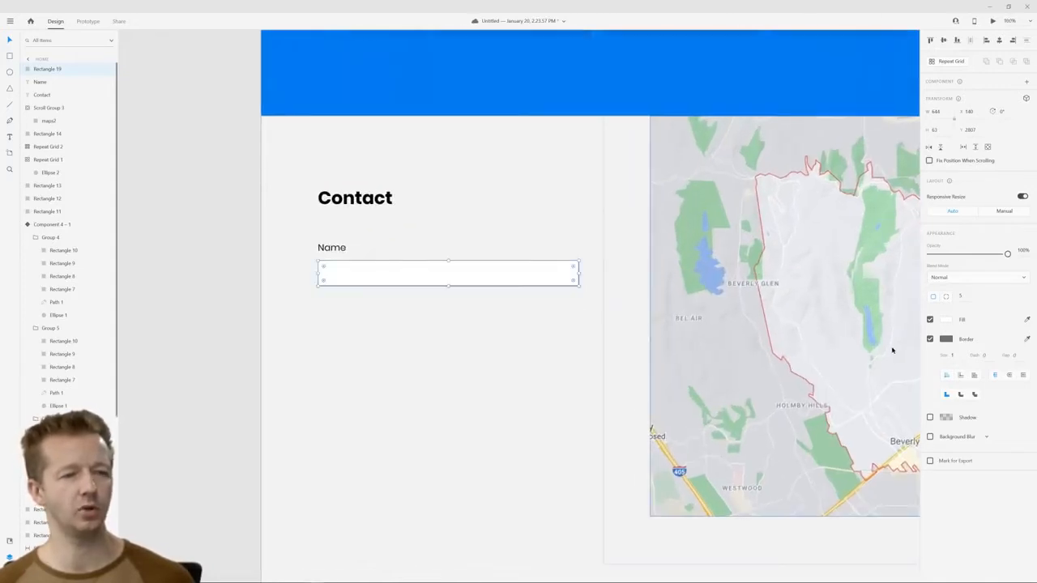
# Try the input field without its border, and turn the border back on
pyautogui.click(930, 339)
pyautogui.click(527, 348)
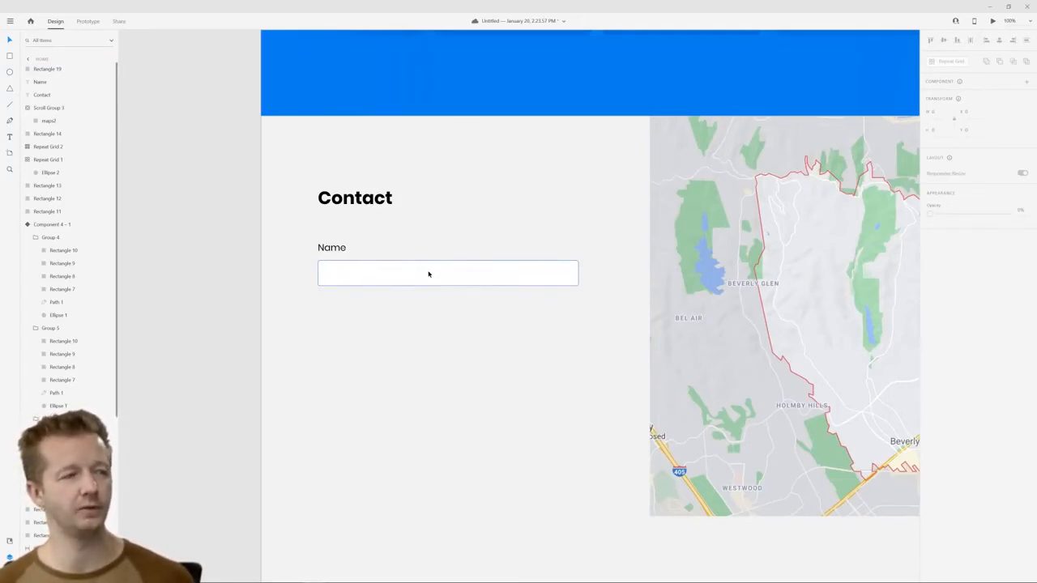
pyautogui.click(577, 273)
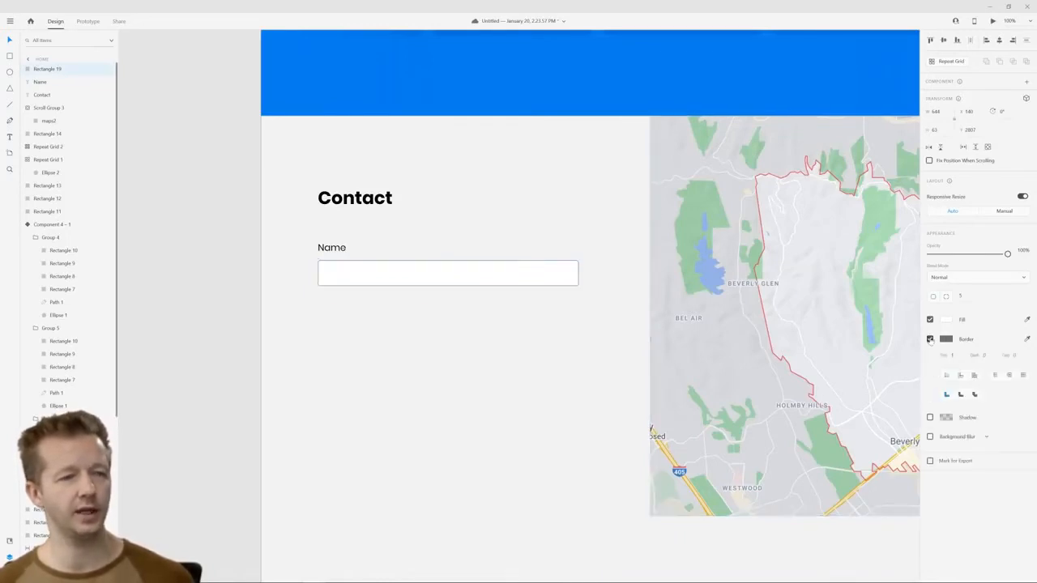
pyautogui.click(581, 336)
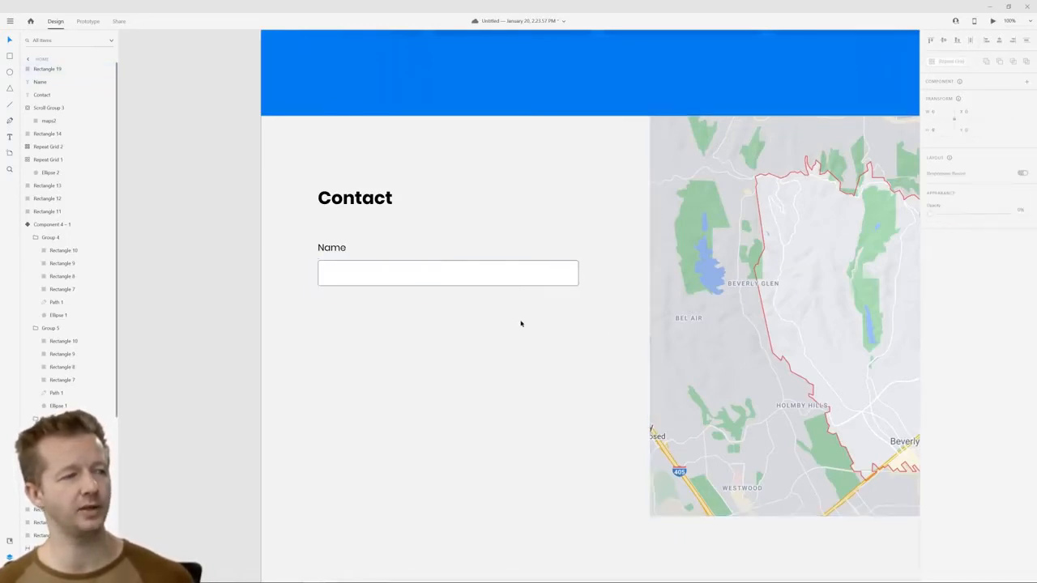
# Change the input field's border color to a lighter gray
pyautogui.click(518, 273)
pyautogui.click(947, 340)
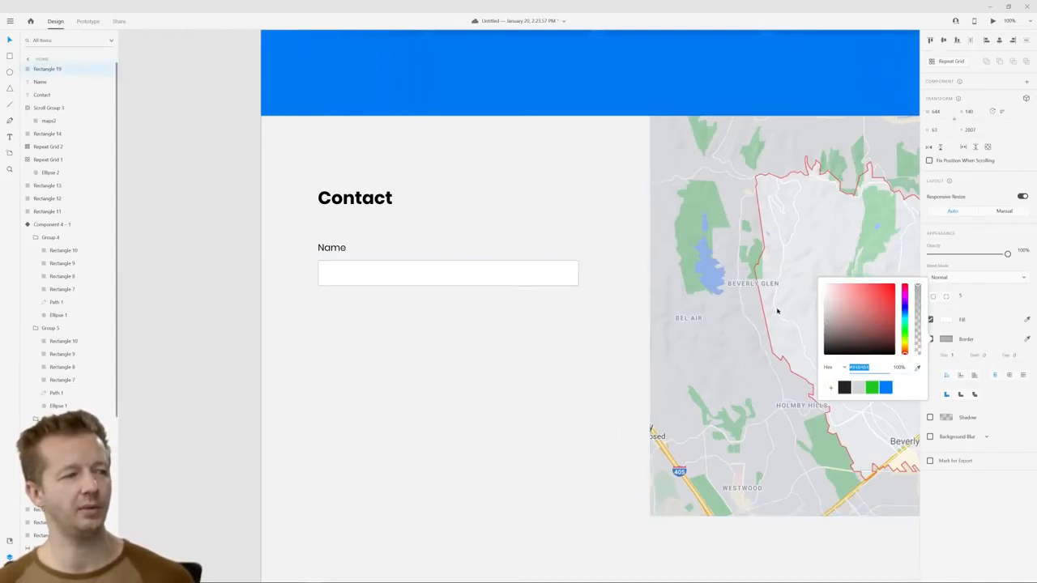
pyautogui.click(475, 412)
# Try a thicker border on the input field and bring its size back to 1
pyautogui.click(527, 284)
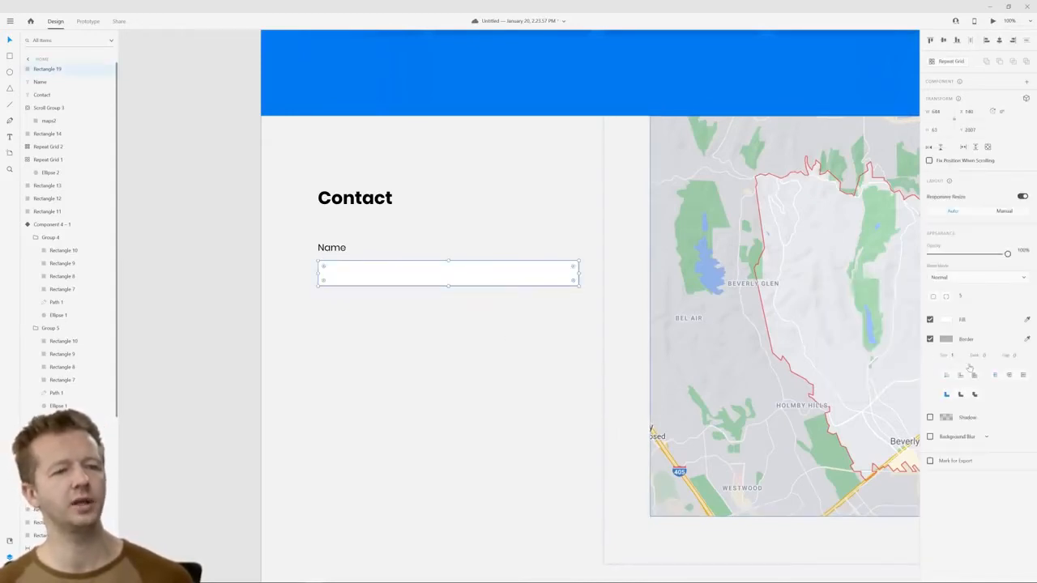
pyautogui.click(952, 355)
pyautogui.press('Up')
pyautogui.press('Up')
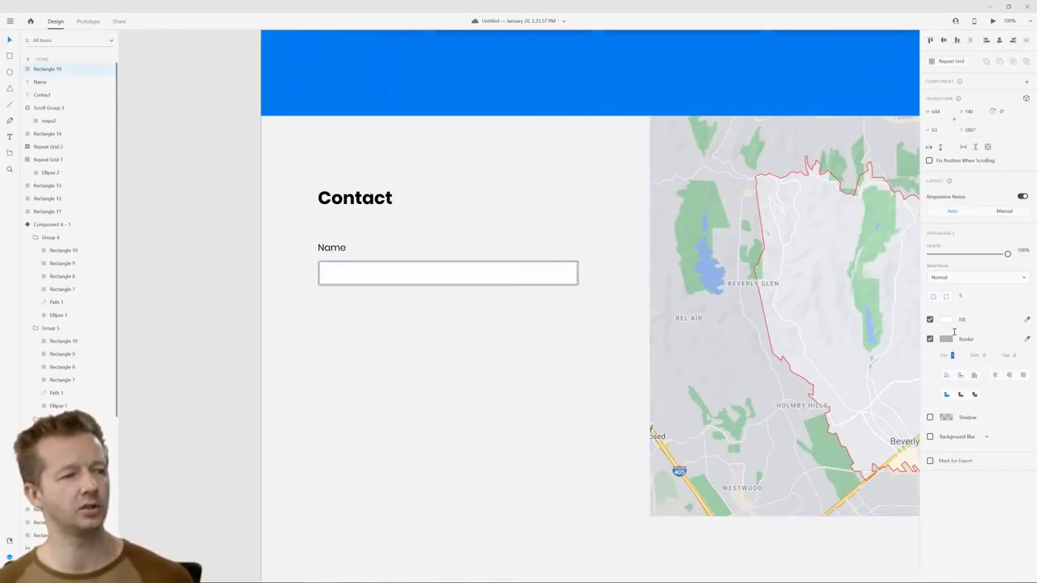
pyautogui.press('Down')
pyautogui.press('Return')
pyautogui.click(552, 370)
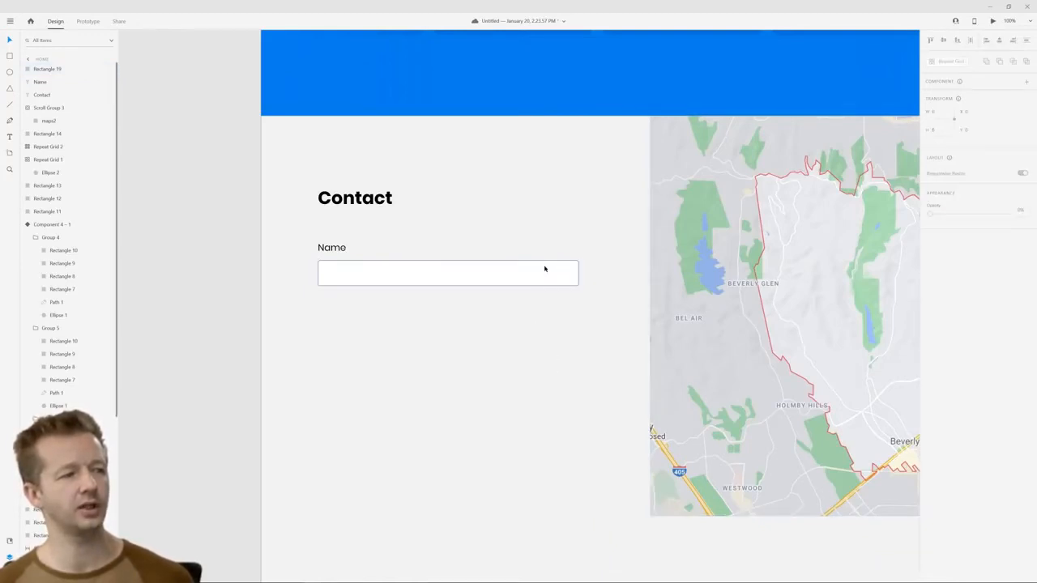
pyautogui.click(332, 249)
pyautogui.keyDown('shift'); pyautogui.click(354, 278); pyautogui.keyUp('shift')
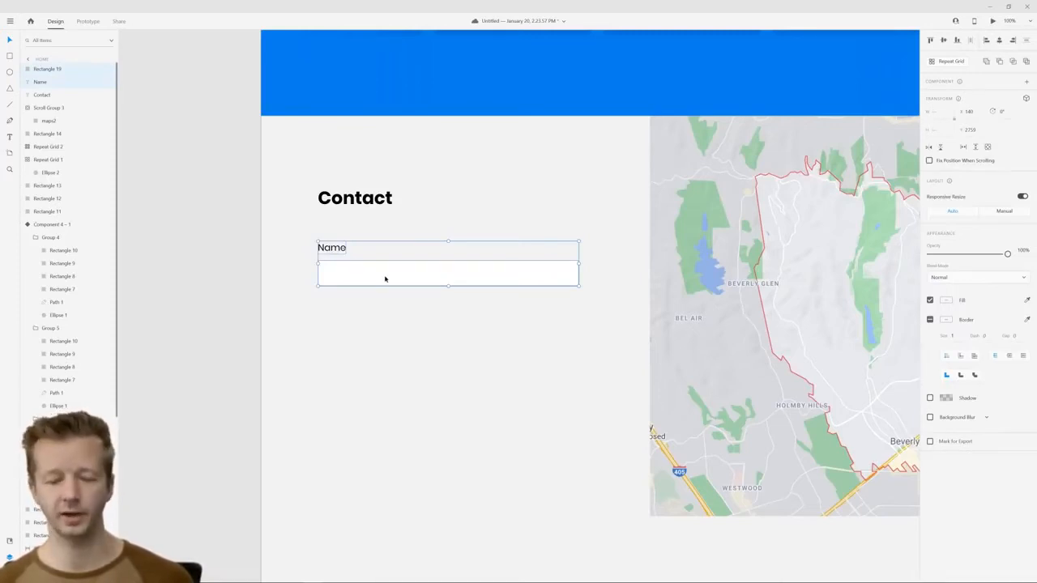
pyautogui.click(408, 331)
pyautogui.click(463, 282)
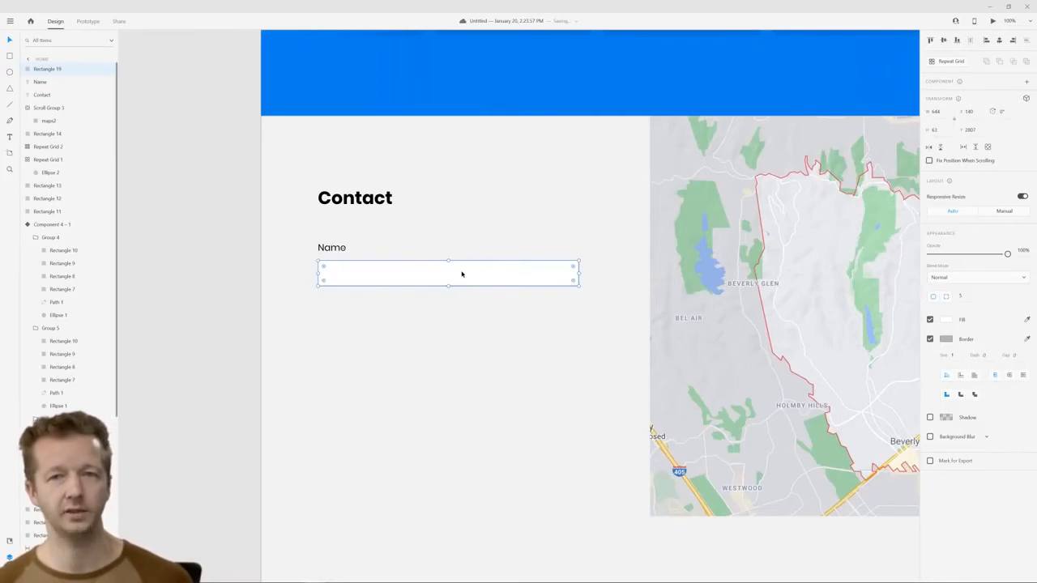
# Turn the input field below the Name label into a component and bring up the document's component list
pyautogui.rightClick(455, 276)
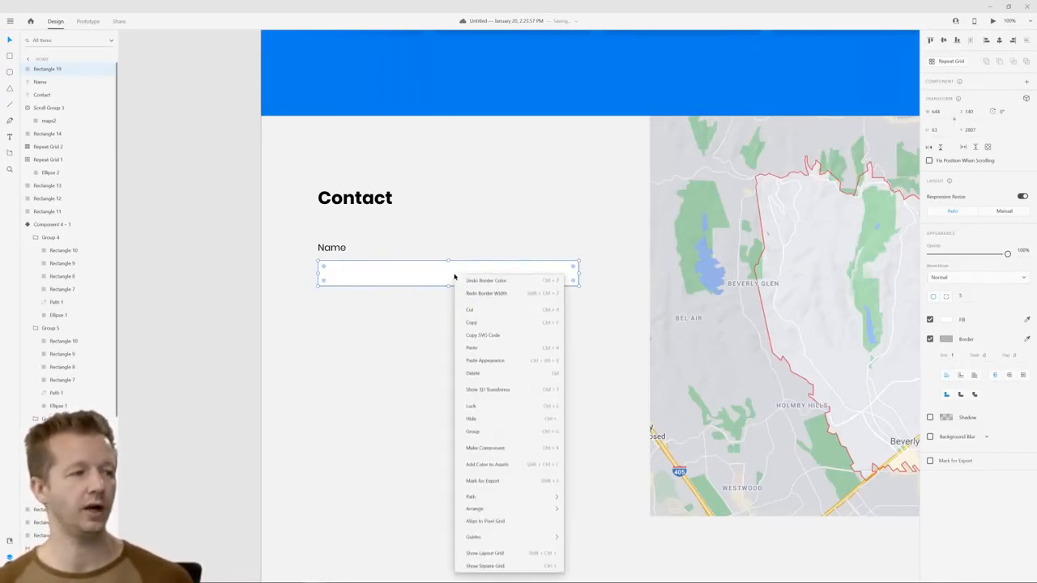
pyautogui.click(486, 448)
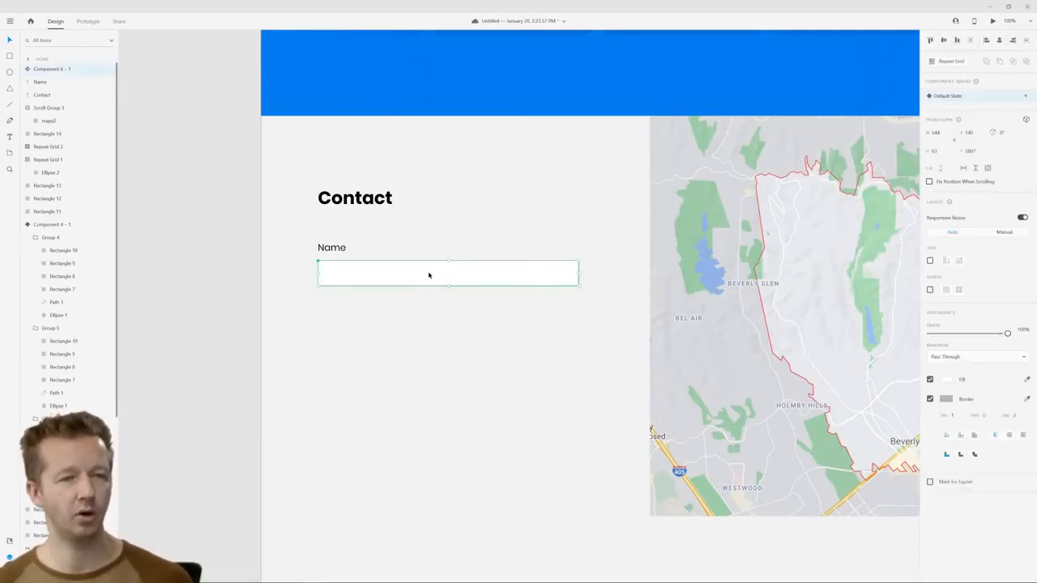
pyautogui.click(10, 542)
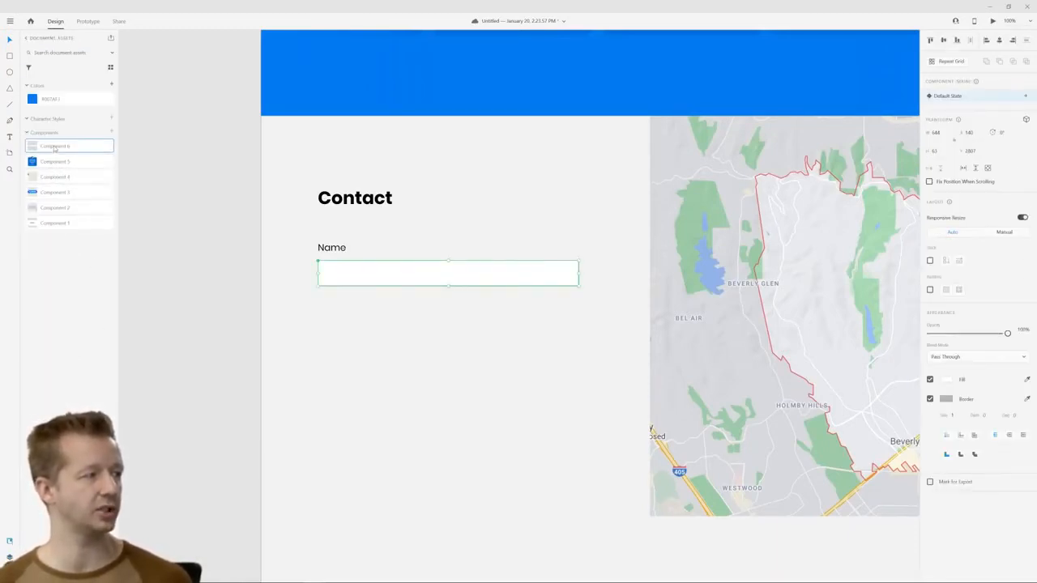
pyautogui.click(366, 249)
pyautogui.click(393, 271)
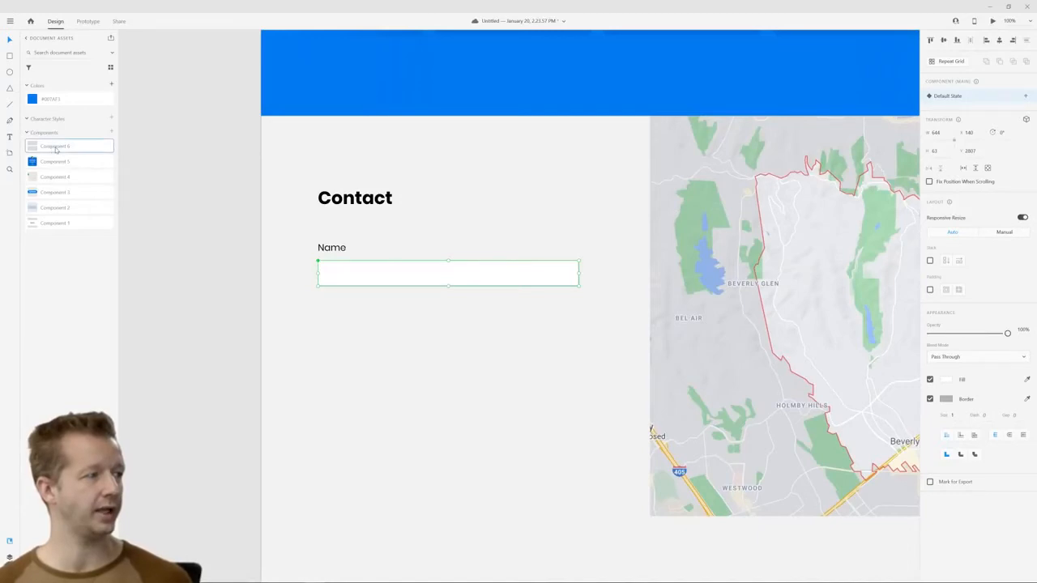
# Try placing a second instance of the input field component below the first one, and delete it
pyautogui.moveTo(53, 149); pyautogui.dragTo(335, 377)
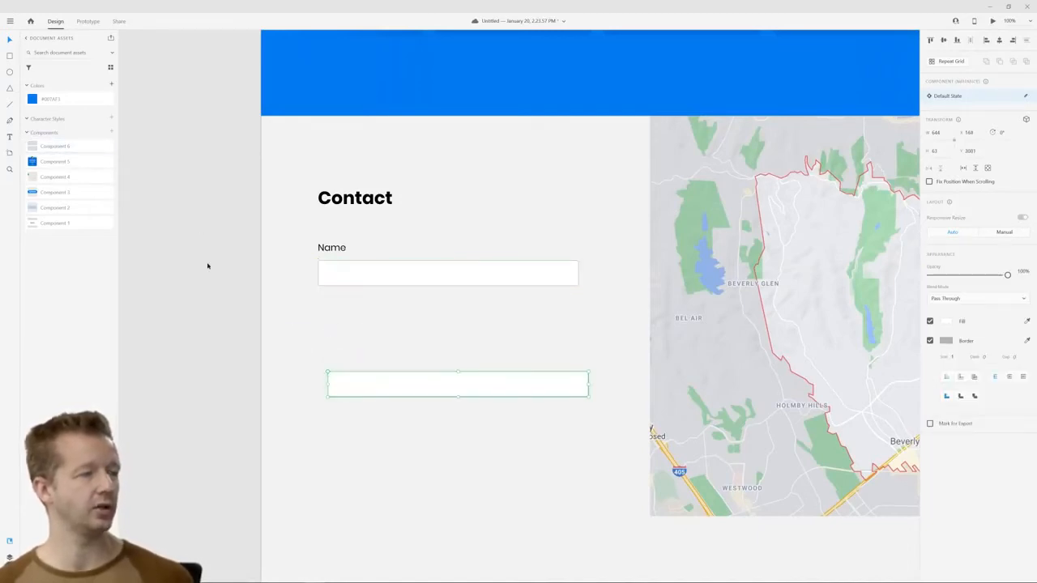
pyautogui.press('Delete')
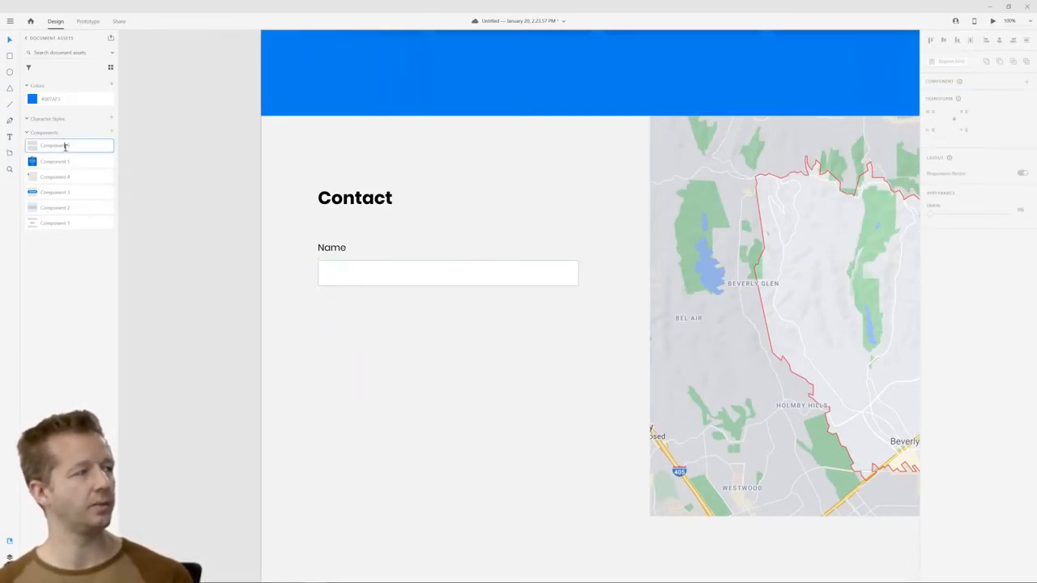
# Rename the input field component as Textfield
pyautogui.doubleClick(55, 146)
pyautogui.write('Textfield')
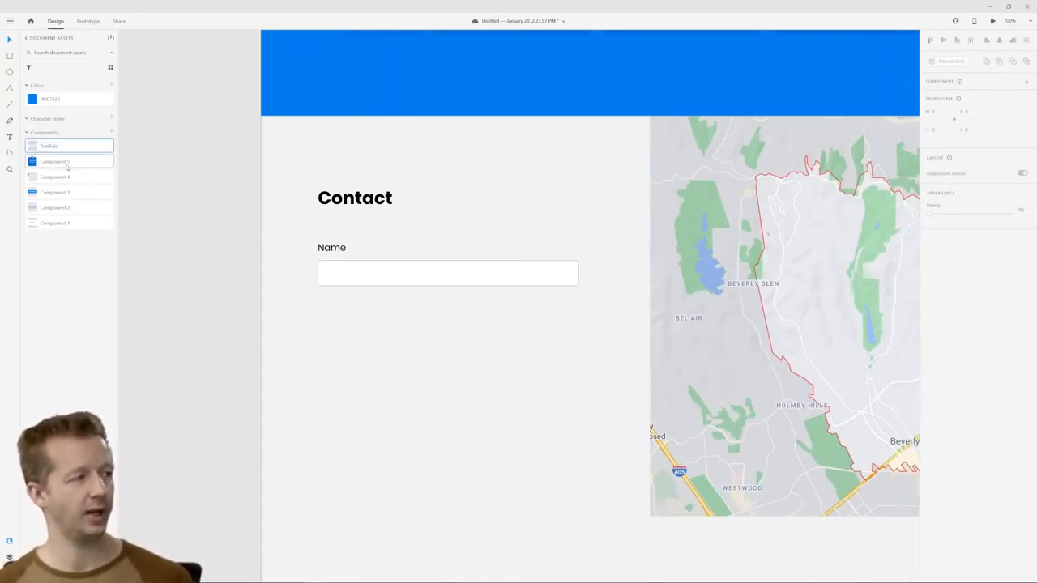
pyautogui.press('Return')
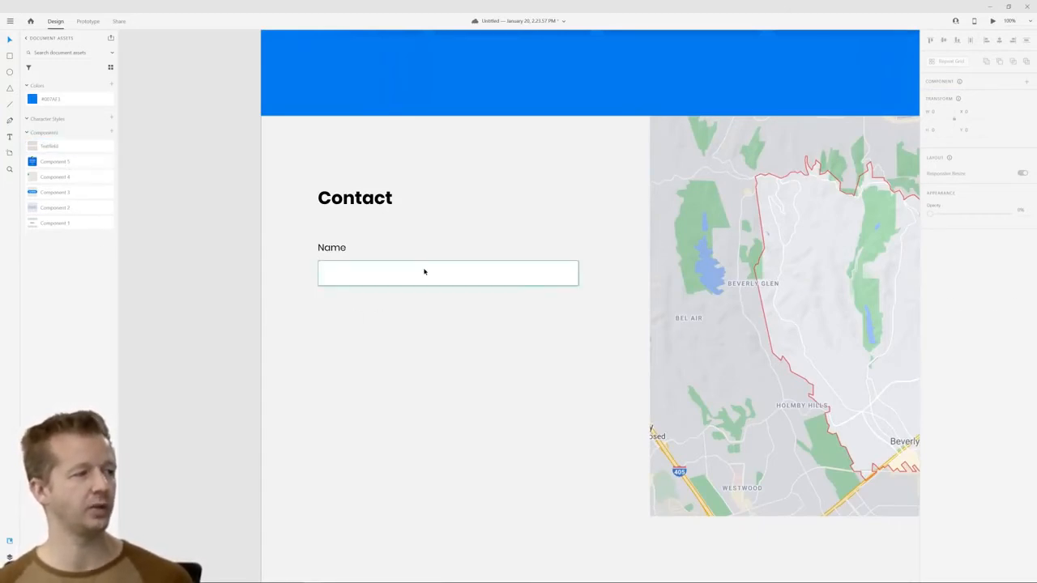
pyautogui.click(424, 271)
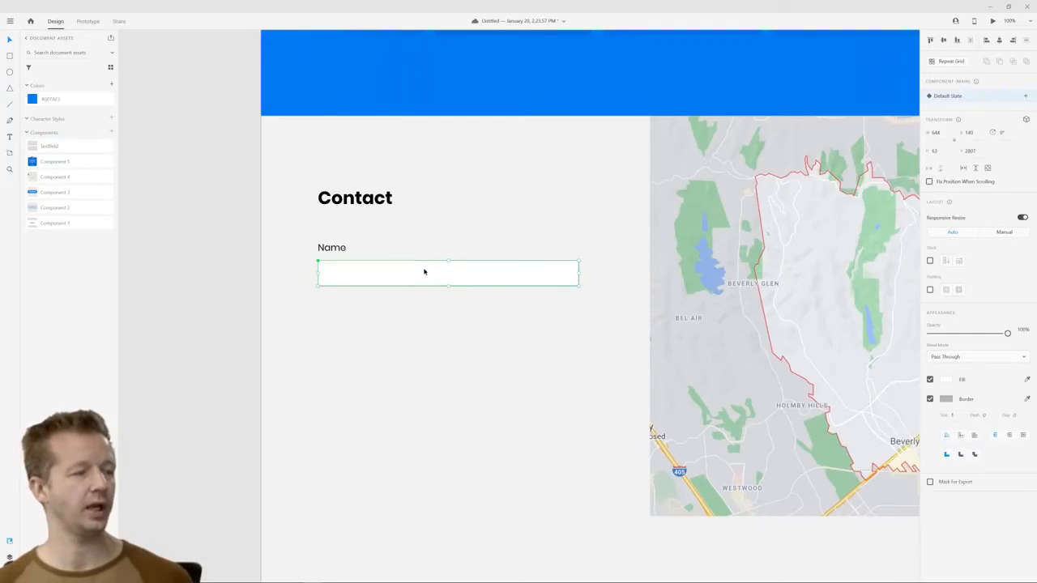
pyautogui.rightClick(46, 148)
pyautogui.rightClick(46, 148)
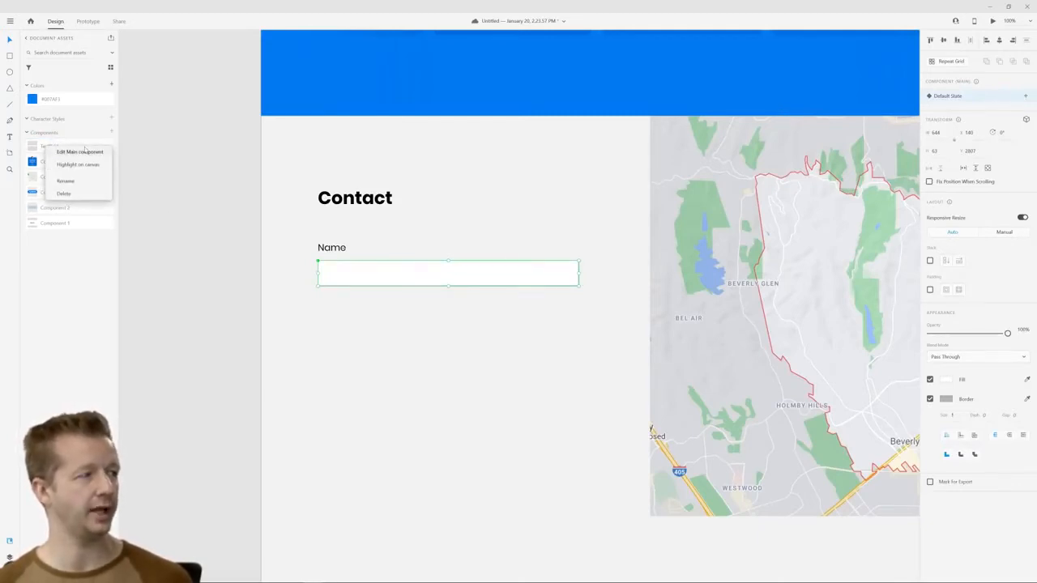
pyautogui.click(390, 310)
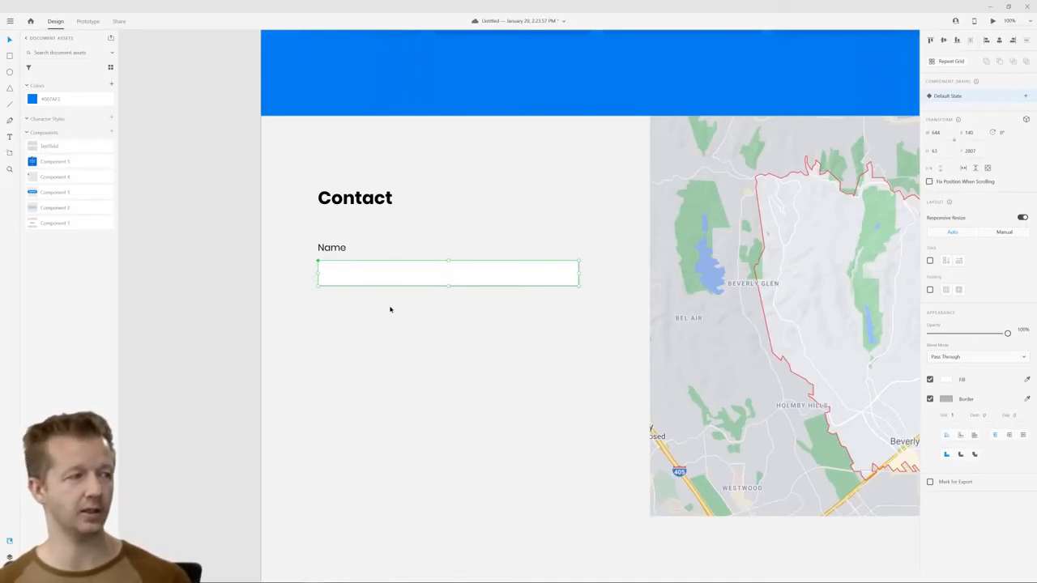
# Group the Name label with the input field below it
pyautogui.click(339, 249)
pyautogui.click(349, 273)
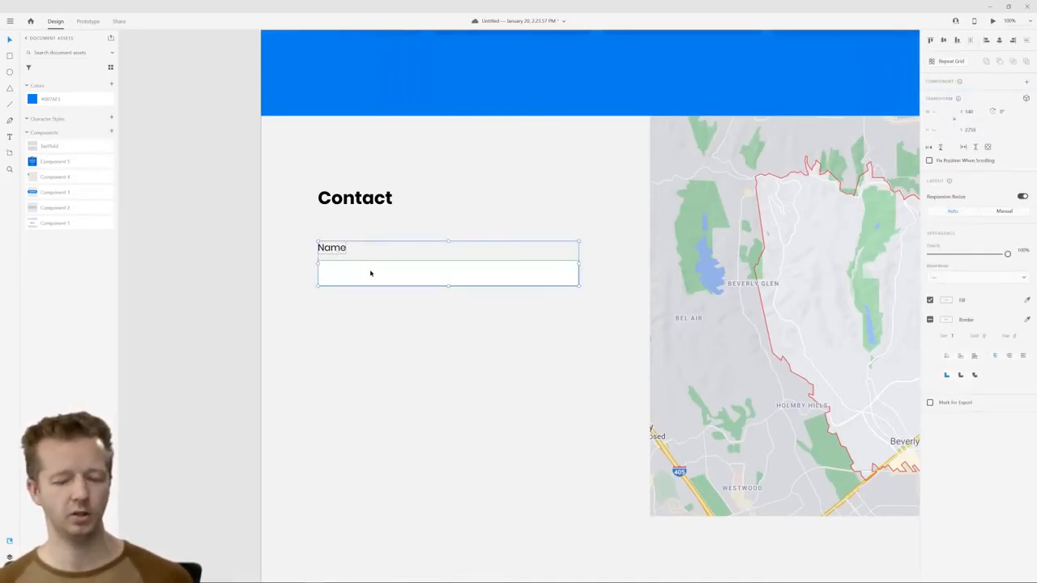
pyautogui.hotkey('ctrl', 'g')
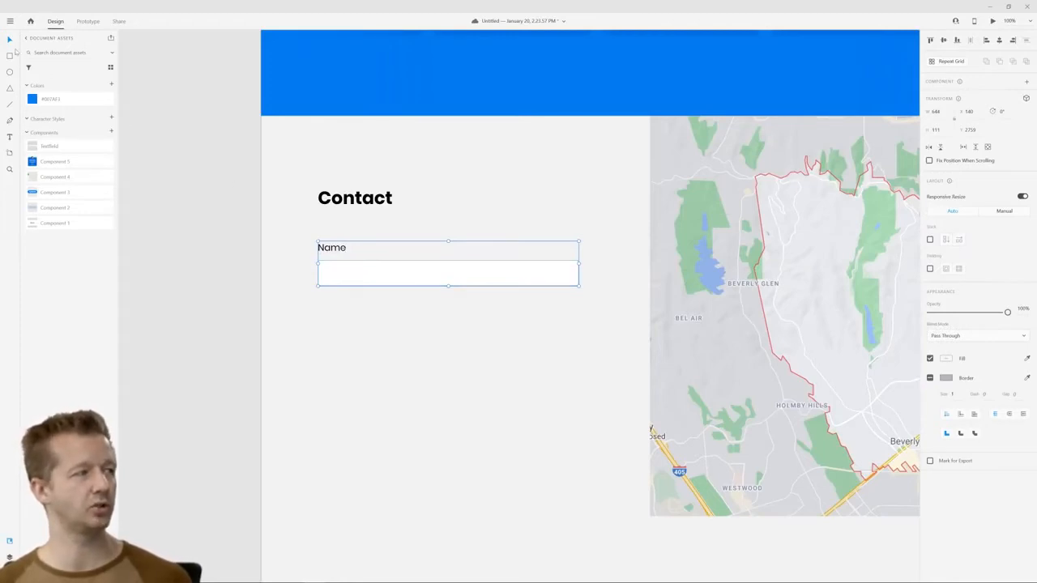
# Rename the group holding the Name label and input field as "form element" in the layer list
pyautogui.click(9, 557)
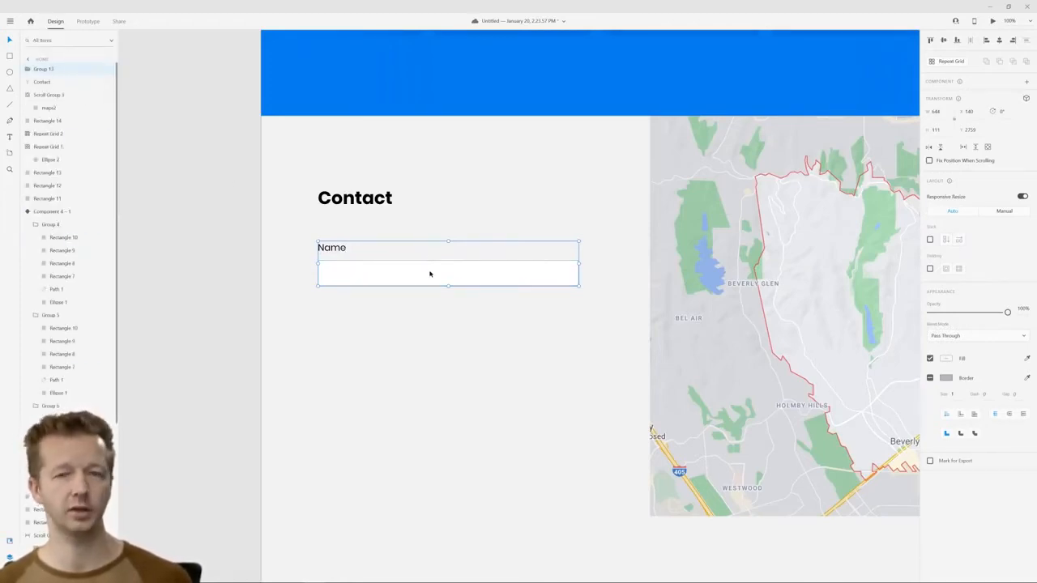
pyautogui.doubleClick(42, 70)
pyautogui.write('Input Name')
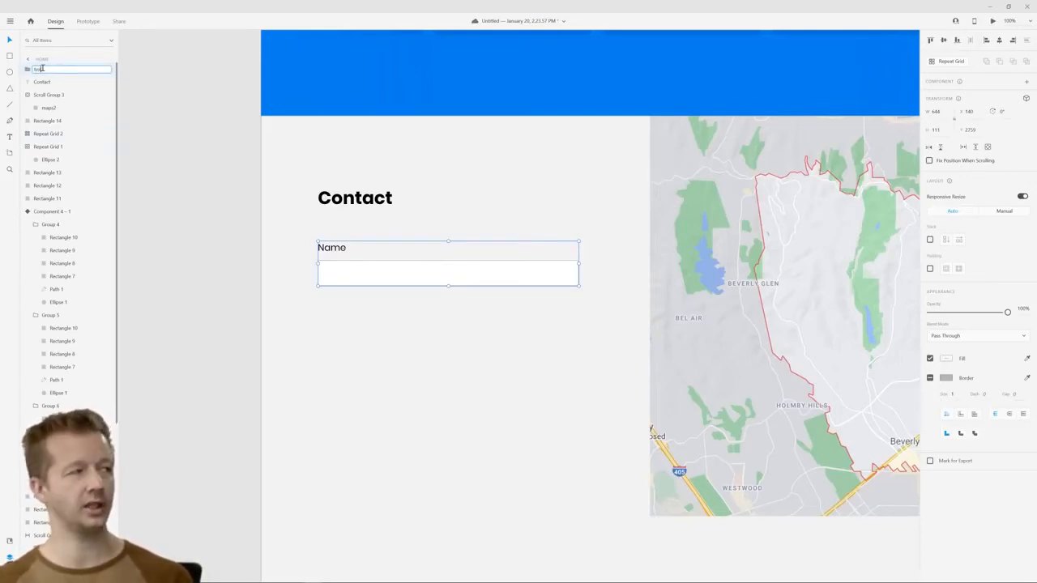
pyautogui.press('BackSpace')
pyautogui.press('BackSpace')
pyautogui.press('BackSpace')
pyautogui.press('BackSpace')
pyautogui.press('BackSpace')
pyautogui.press('BackSpace')
pyautogui.press('BackSpace')
pyautogui.press('BackSpace')
pyautogui.press('BackSpace')
pyautogui.press('BackSpace')
pyautogui.write('form element')
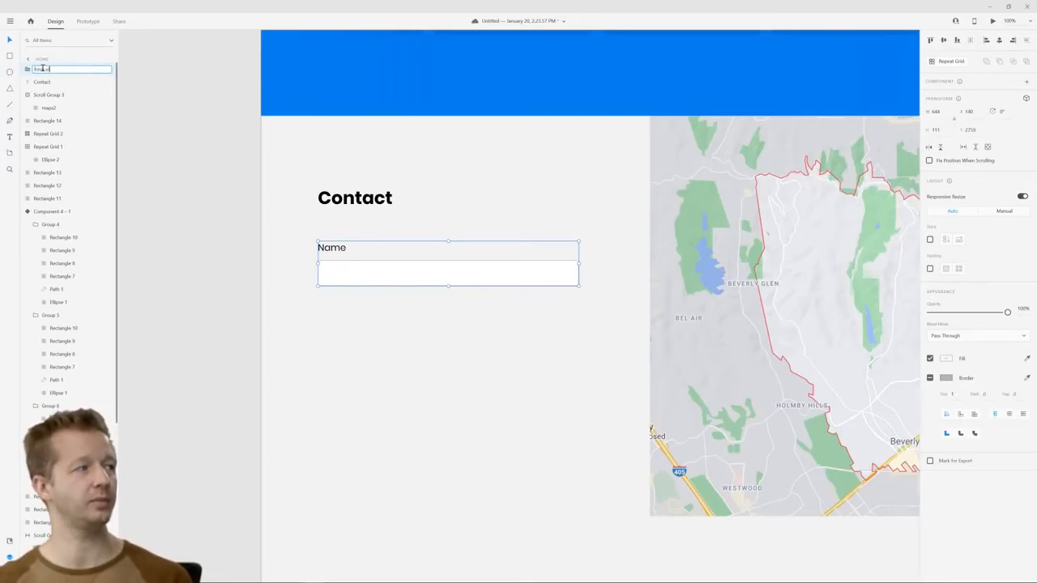
pyautogui.press('Return')
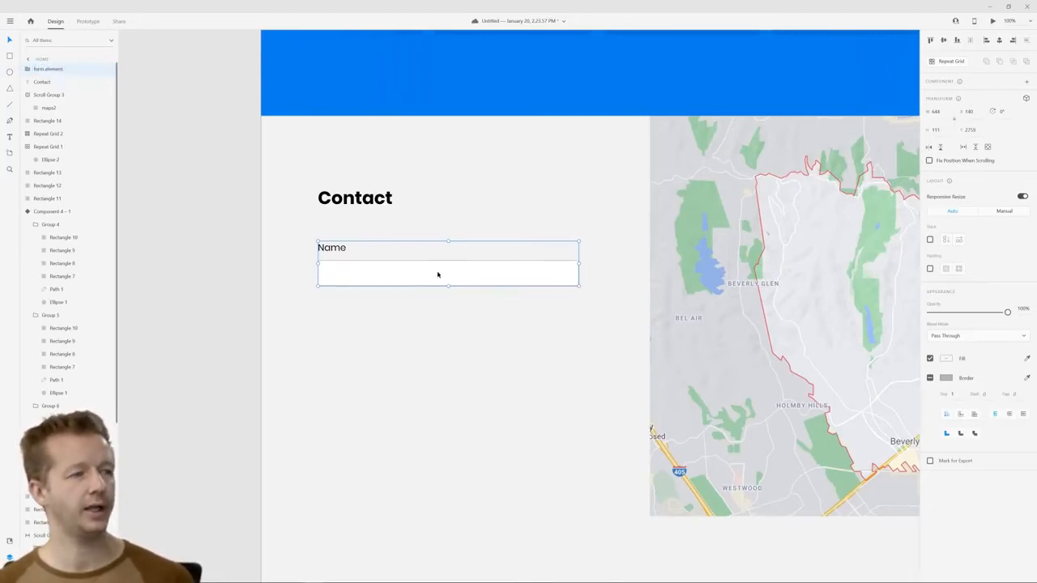
# Duplicate the form element group and place the copy directly below the original, aligned to its left edge
pyautogui.rightClick(438, 274)
pyautogui.click(426, 273)
pyautogui.hotkey('ctrl', 'd')
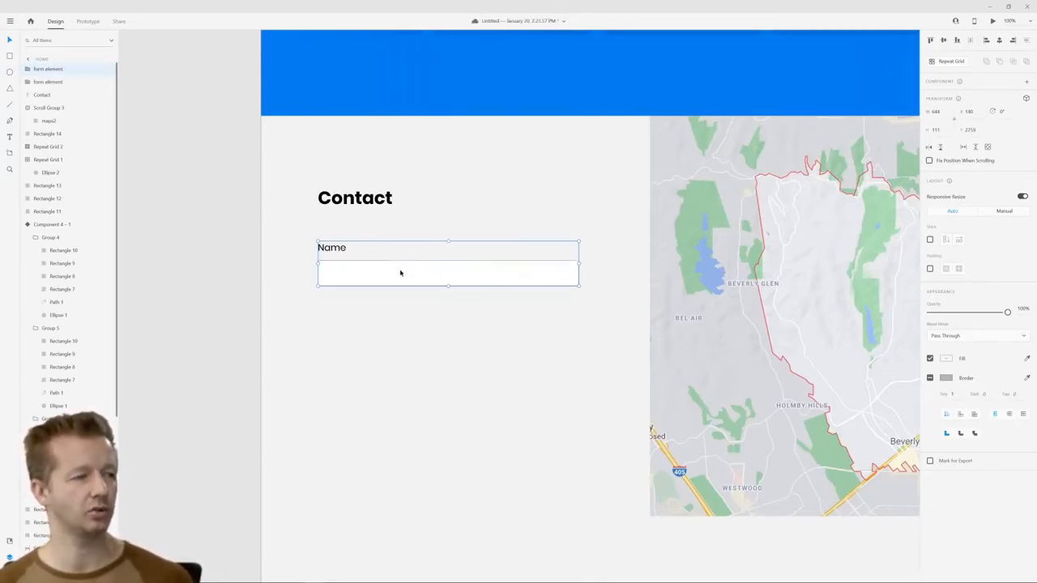
pyautogui.moveTo(400, 273); pyautogui.dragTo(398, 336)
pyautogui.click(437, 364)
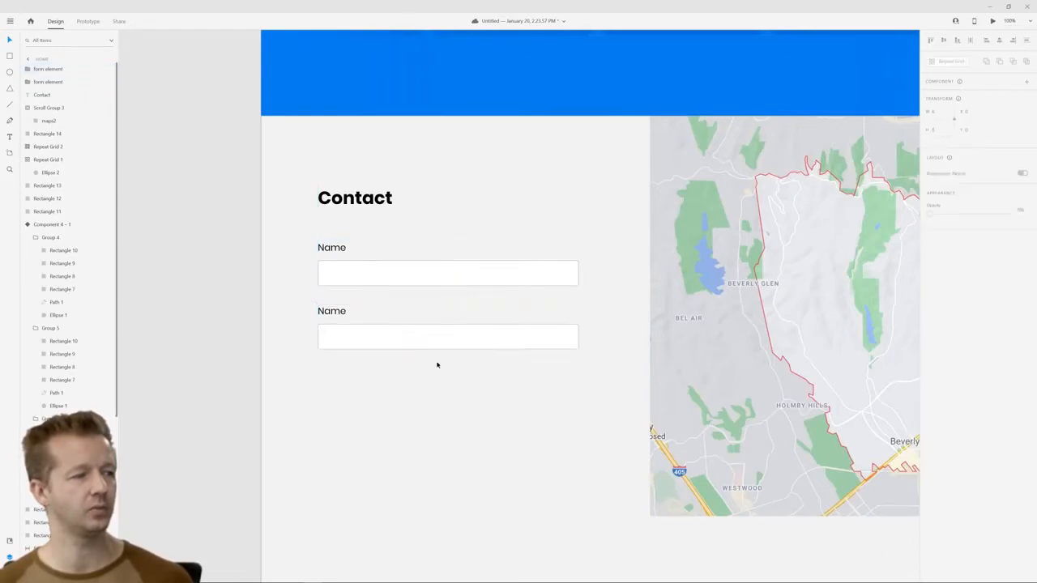
# Change the label of the lower form element to "Message"
pyautogui.click(340, 310)
pyautogui.doubleClick(340, 310)
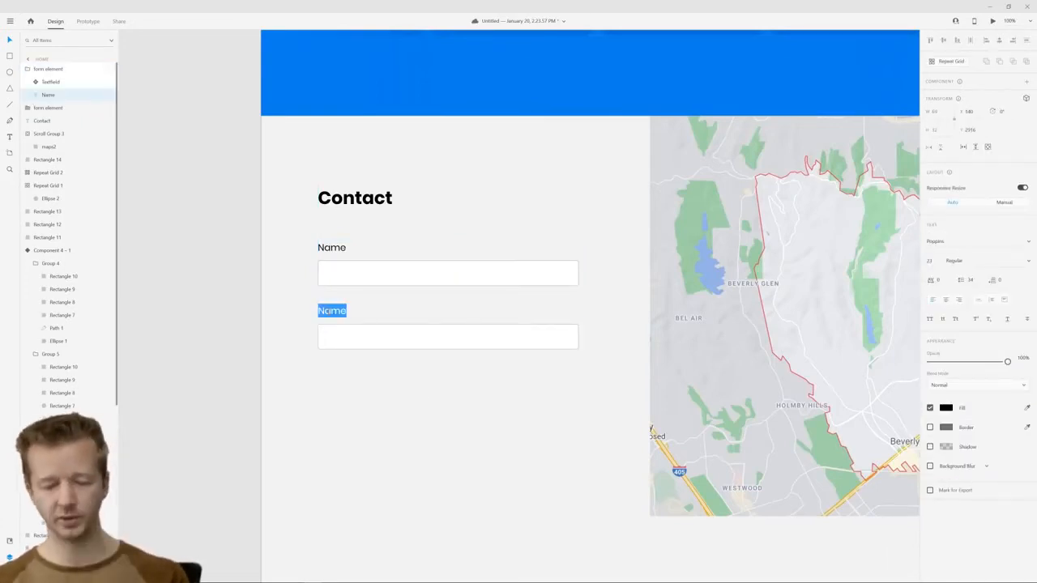
pyautogui.write('Message')
pyautogui.press('Escape')
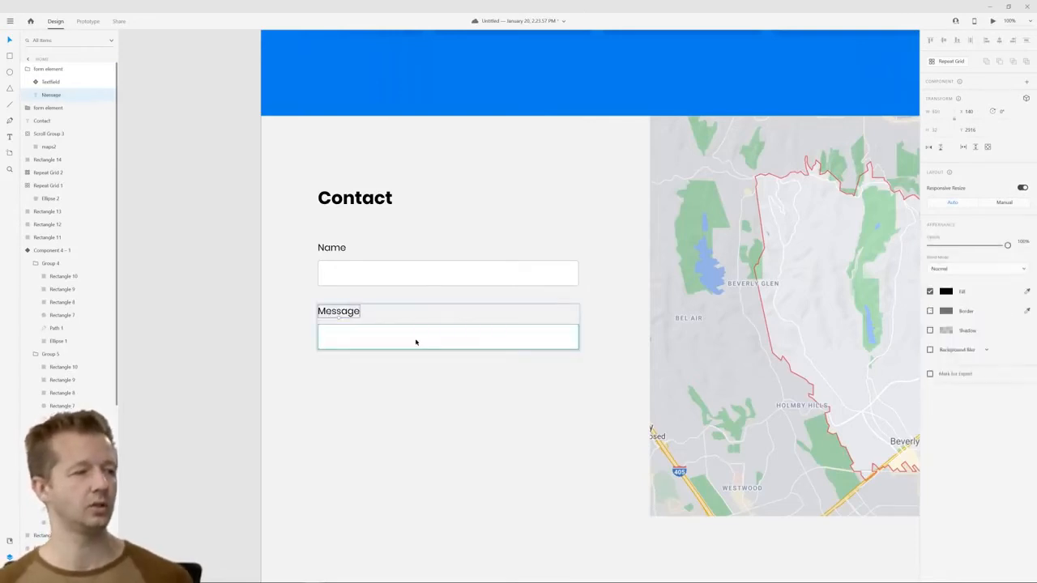
# Extend the Message input field downward to a height of about 170, keeping its width
pyautogui.click(428, 345)
pyautogui.moveTo(448, 350); pyautogui.dragTo(453, 394)
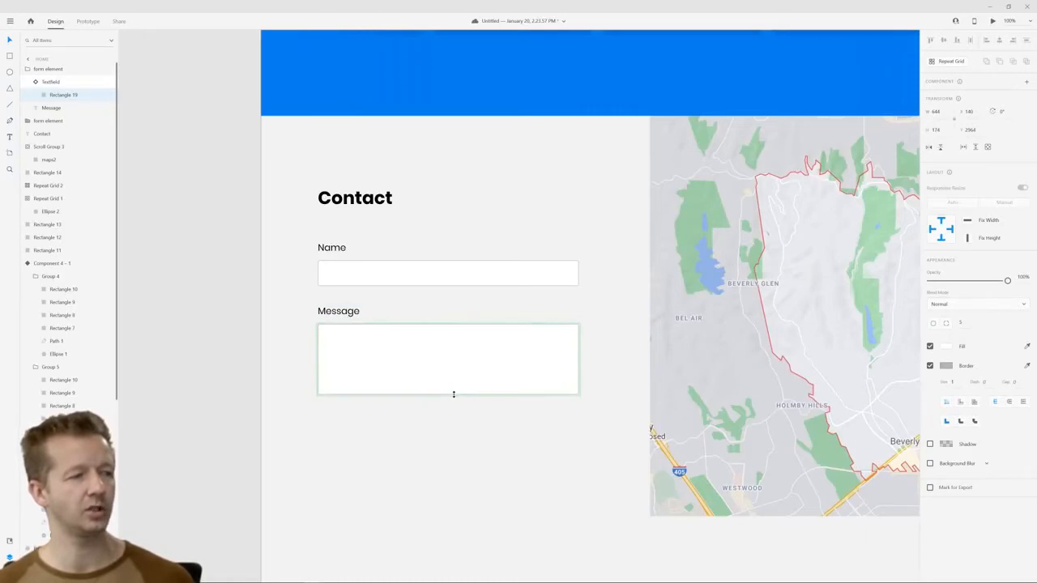
pyautogui.click(467, 435)
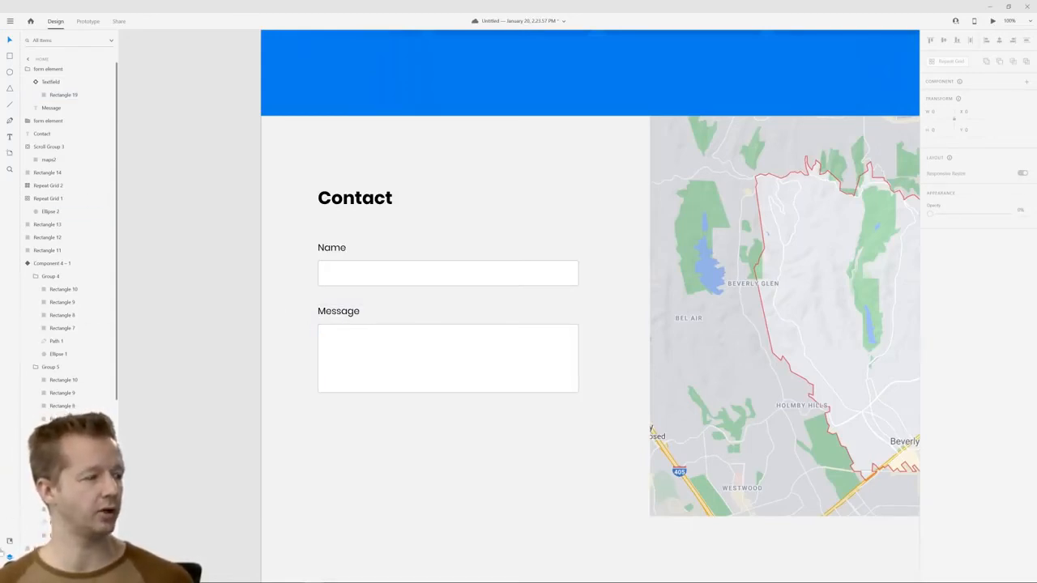
# Place an instance of the blue button component, Component 3, below the Message field, aligned to the form's left edge
pyautogui.click(10, 541)
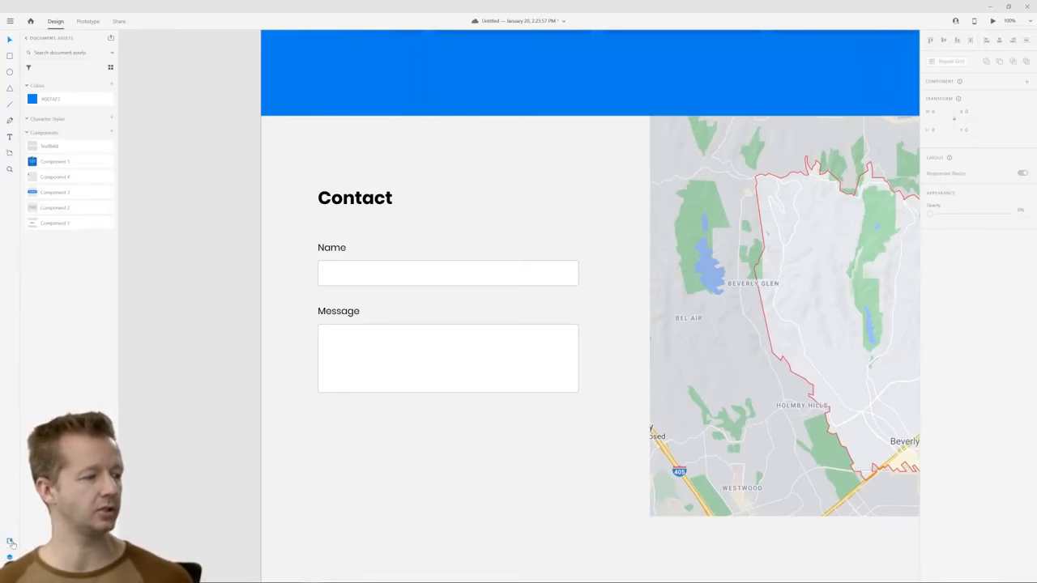
pyautogui.click(58, 197)
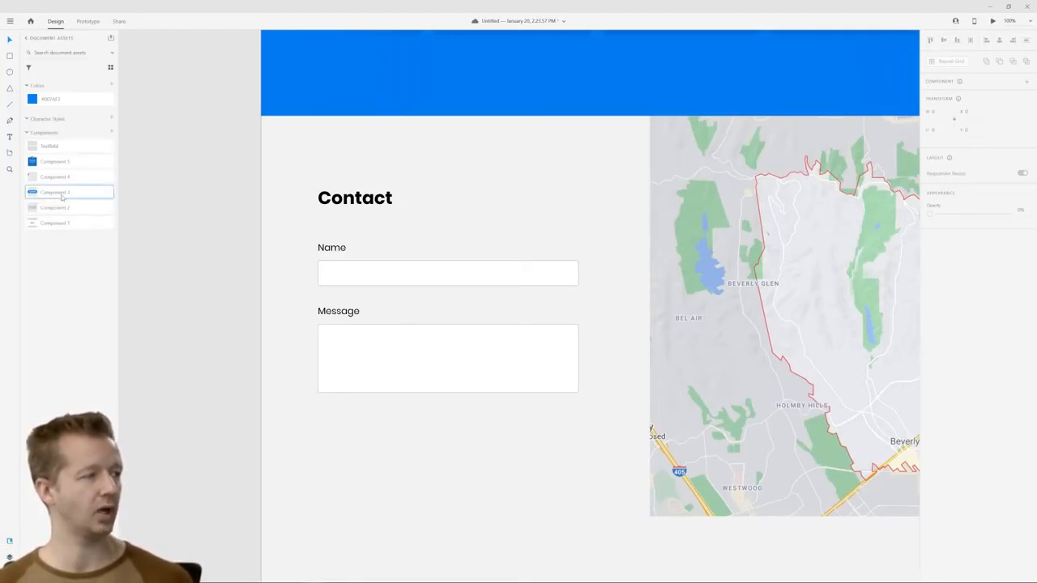
pyautogui.moveTo(63, 199); pyautogui.dragTo(358, 438)
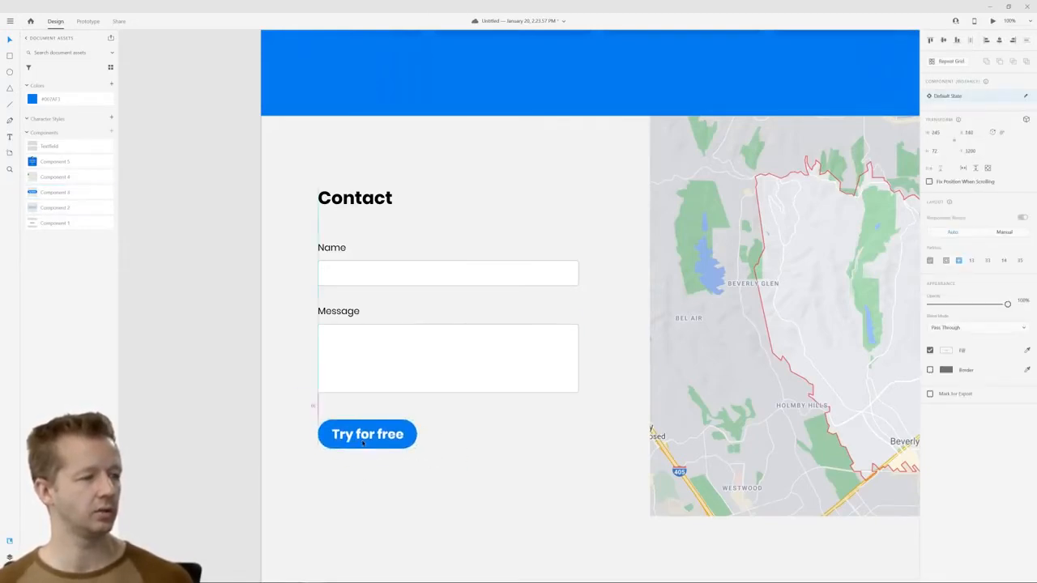
# Change the button's text to "Send message"
pyautogui.doubleClick(379, 435)
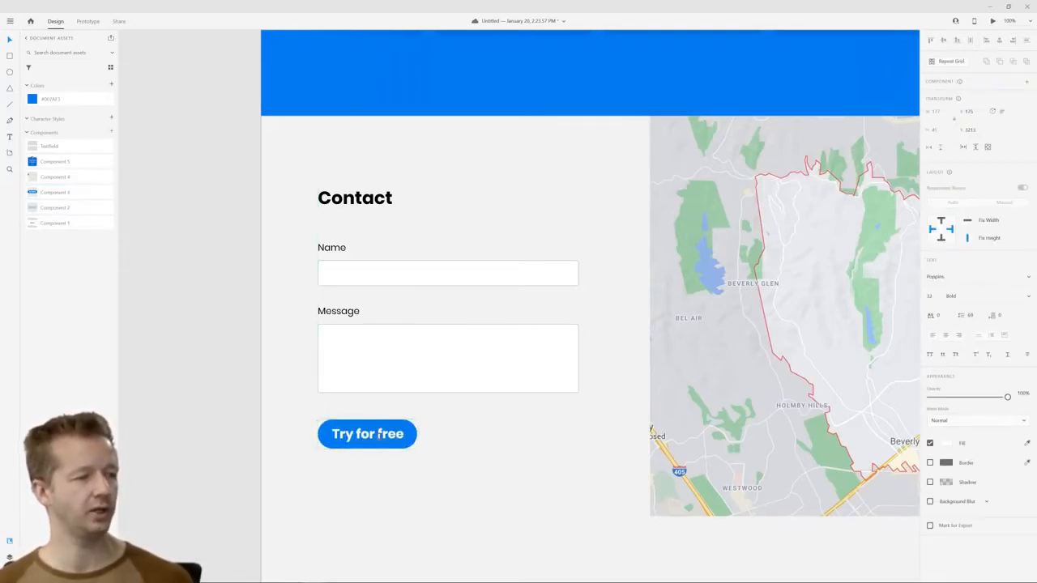
pyautogui.doubleClick(379, 436)
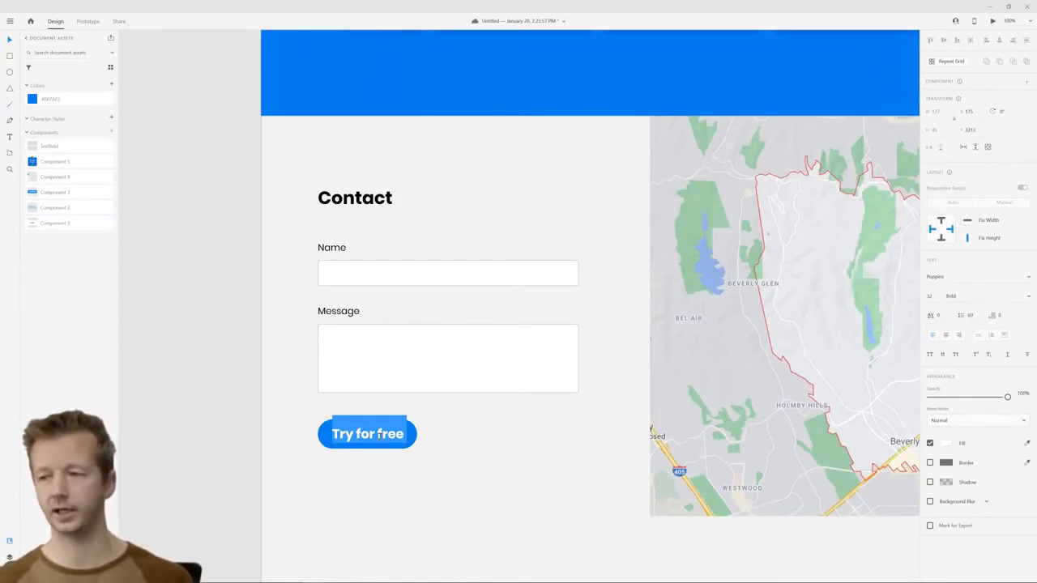
pyautogui.write('Sed')
pyautogui.write('message')
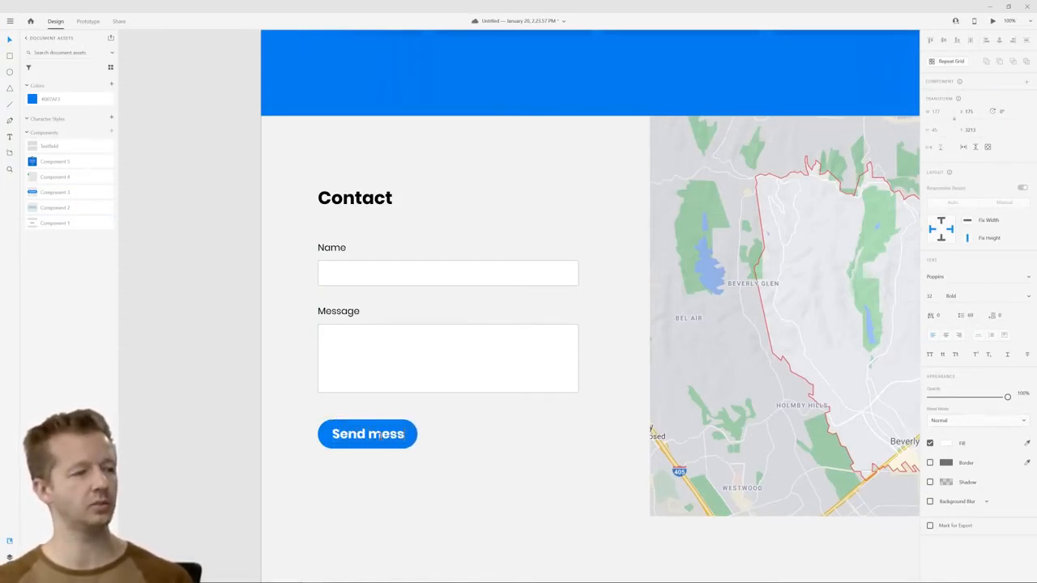
pyautogui.click(473, 436)
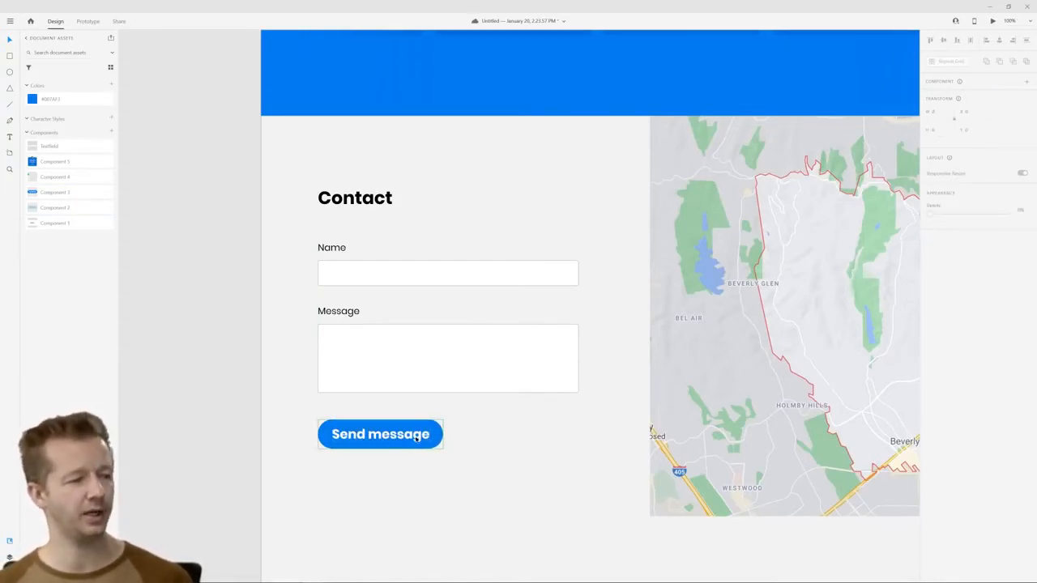
# Reduce the font size of the "Send message" text so the button becomes smaller
pyautogui.doubleClick(416, 435)
pyautogui.doubleClick(417, 435)
pyautogui.click(416, 436)
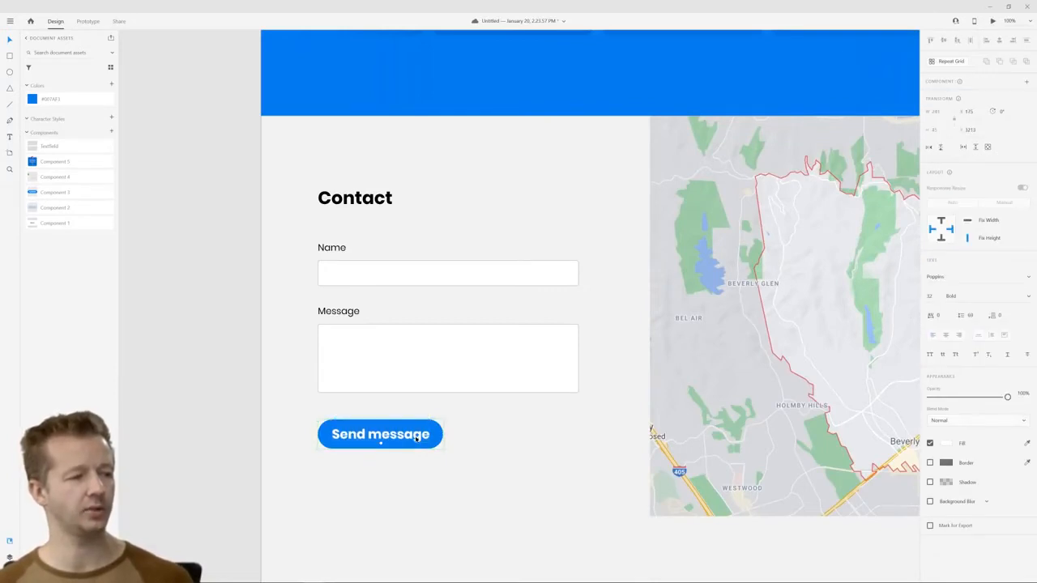
pyautogui.click(930, 296)
pyautogui.press('Down')
pyautogui.press('Down')
pyautogui.press('Down')
pyautogui.press('Down')
pyautogui.press('Down')
pyautogui.press('Down')
pyautogui.press('Down')
pyautogui.press('Down')
pyautogui.press('Down')
pyautogui.press('Down')
pyautogui.press('Down')
pyautogui.press('Down')
pyautogui.press('Down')
pyautogui.press('Down')
pyautogui.press('Down')
pyautogui.press('Down')
pyautogui.press('Down')
pyautogui.press('Down')
pyautogui.press('Down')
pyautogui.press('Up')
pyautogui.press('Up')
pyautogui.press('Up')
pyautogui.press('Up')
pyautogui.press('Up')
pyautogui.press('Up')
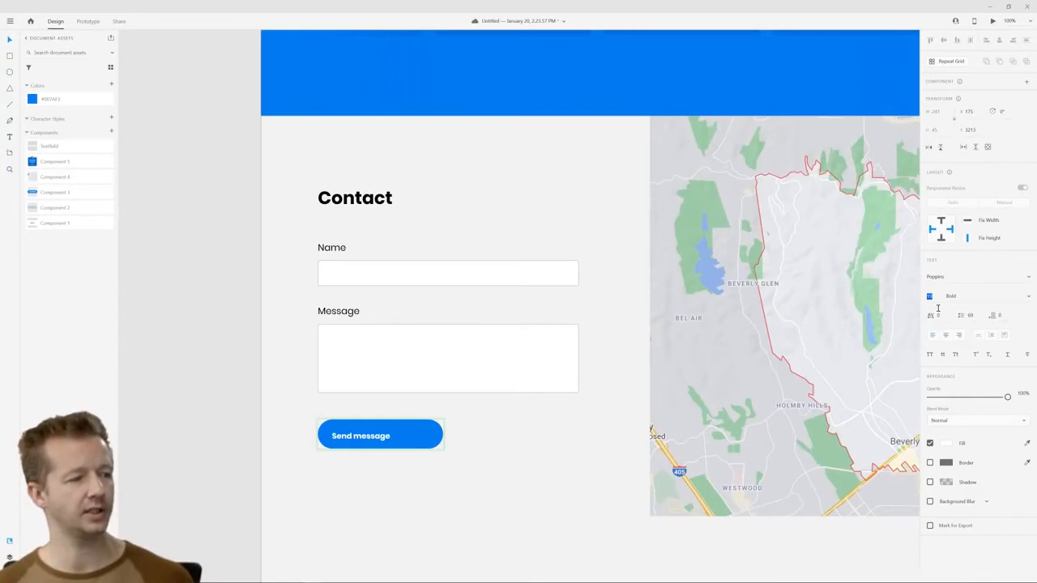
pyautogui.press('Return')
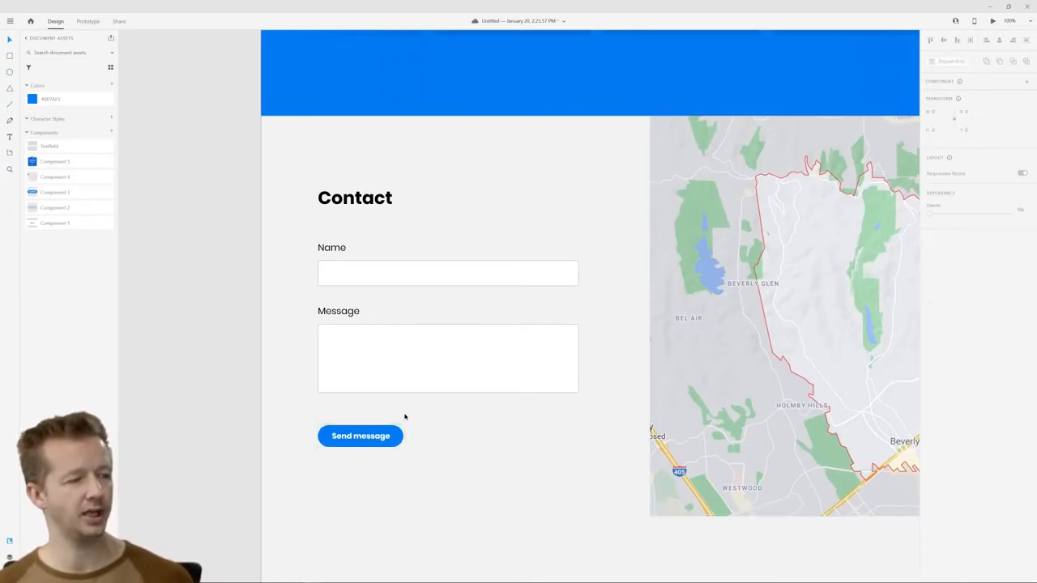
pyautogui.click(335, 436)
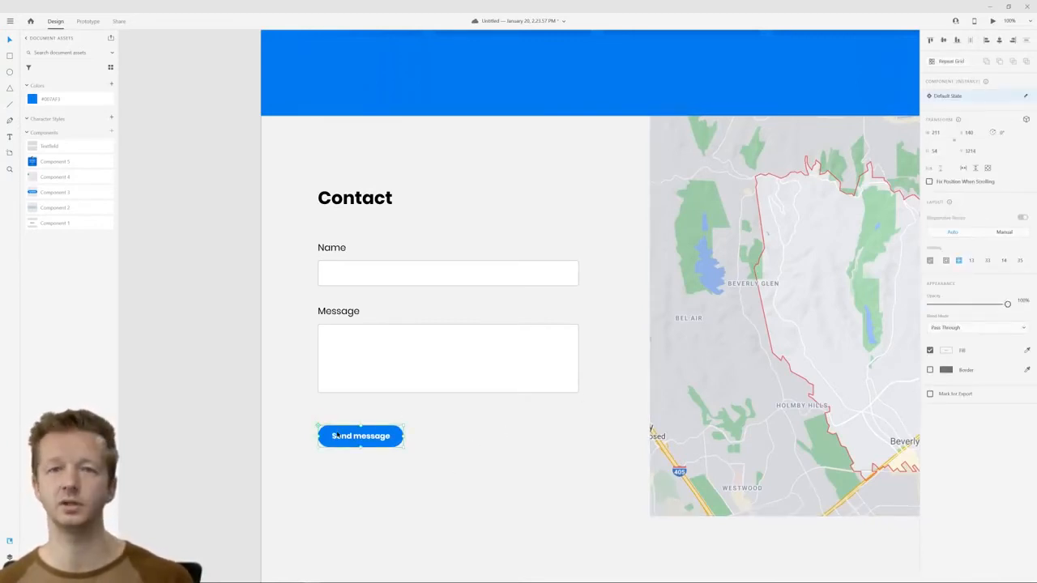
pyautogui.click(464, 441)
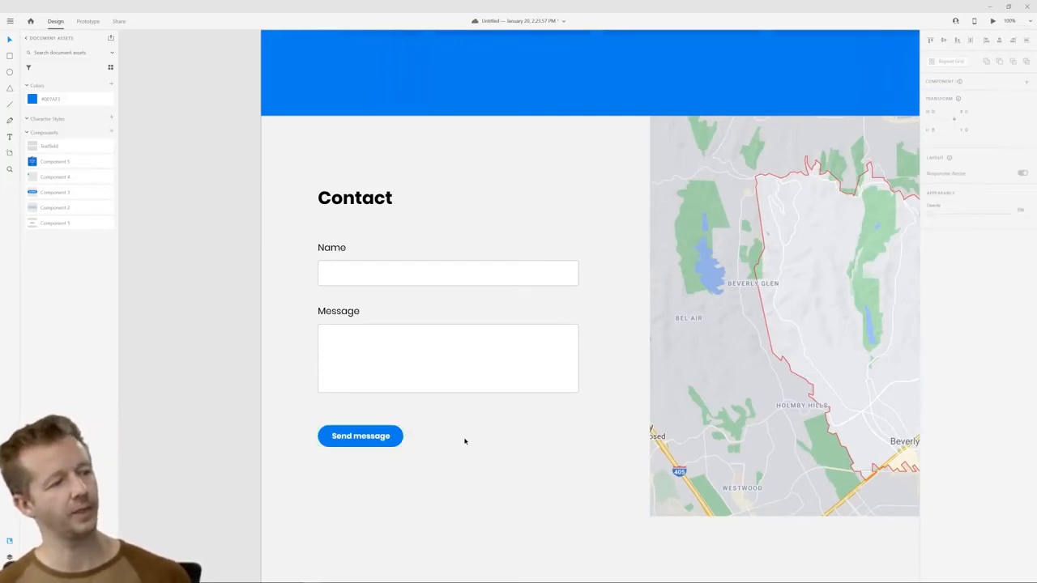
# Move the "Send message" button slightly up, closer to the Message field, keeping its left alignment
pyautogui.moveTo(362, 439); pyautogui.dragTo(362, 431)
pyautogui.click(534, 452)
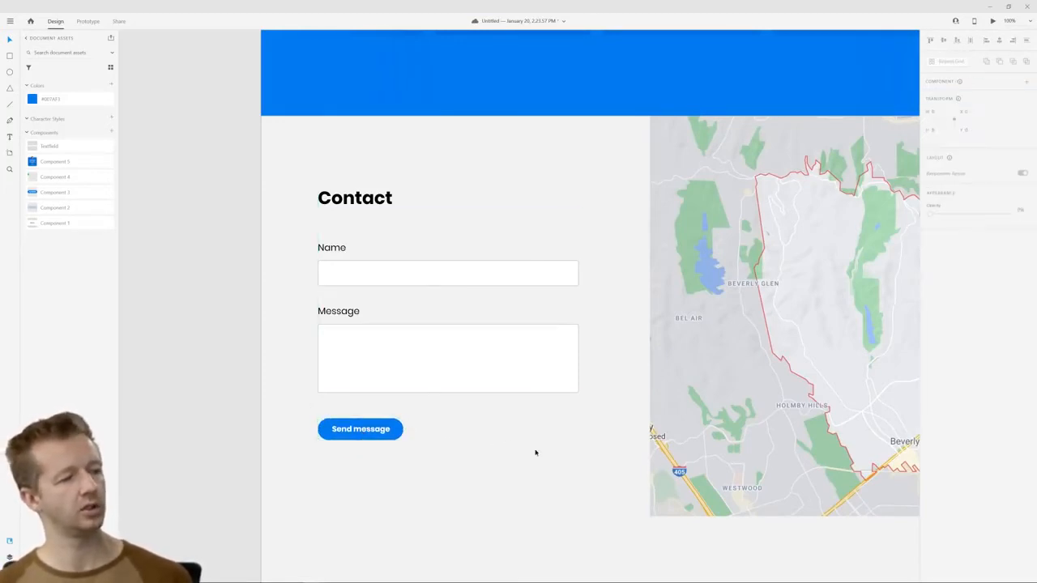
pyautogui.scroll(-6, 534, 453)
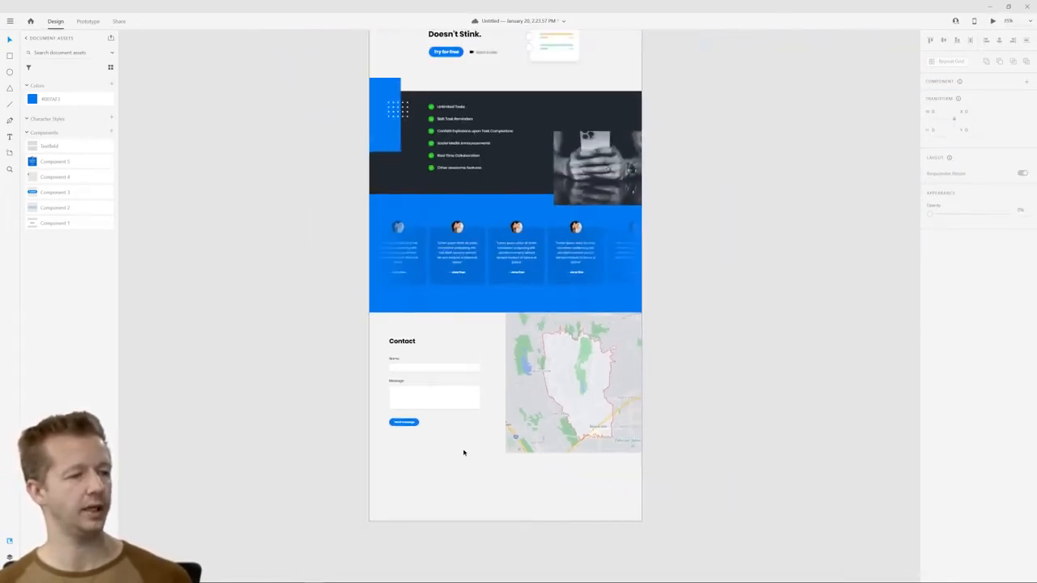
pyautogui.scroll(5, 462, 443)
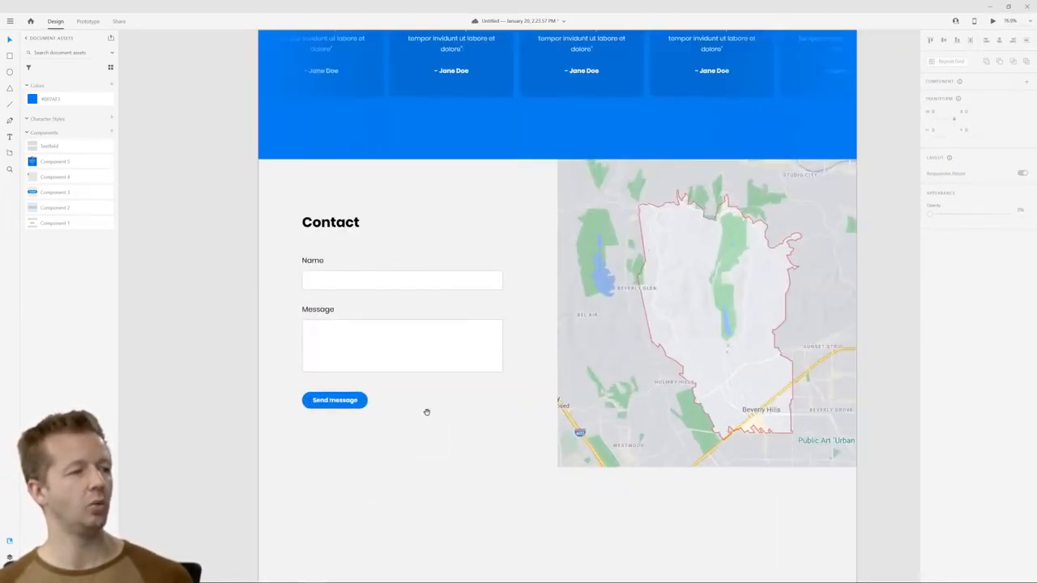
pyautogui.moveTo(426, 412); pyautogui.dragTo(471, 406)
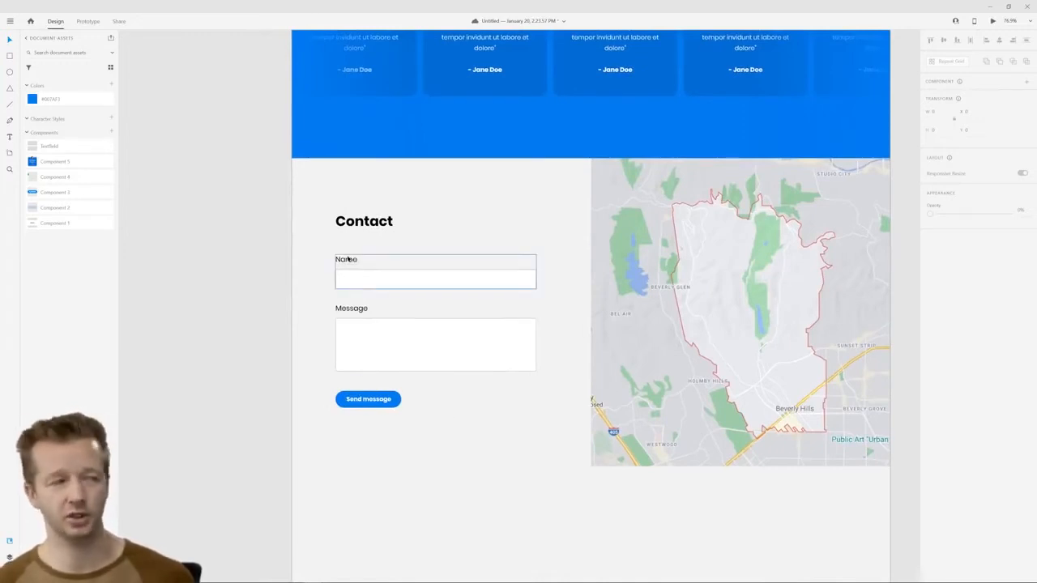
# Combine the Name field, Message field and "Send message" button into one component and enable a vertical Stack for it
pyautogui.moveTo(318, 253); pyautogui.dragTo(481, 416)
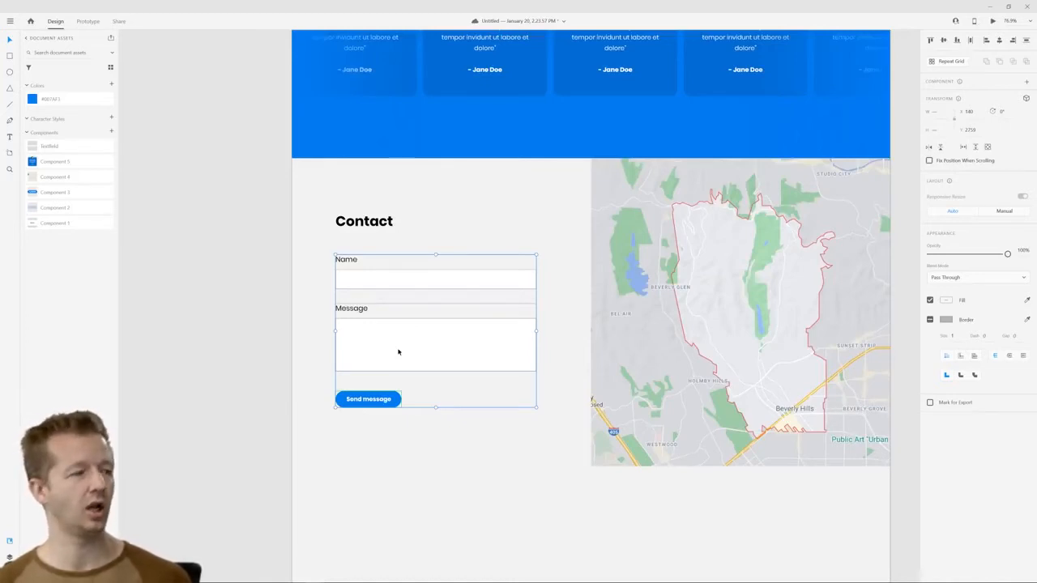
pyautogui.rightClick(398, 352)
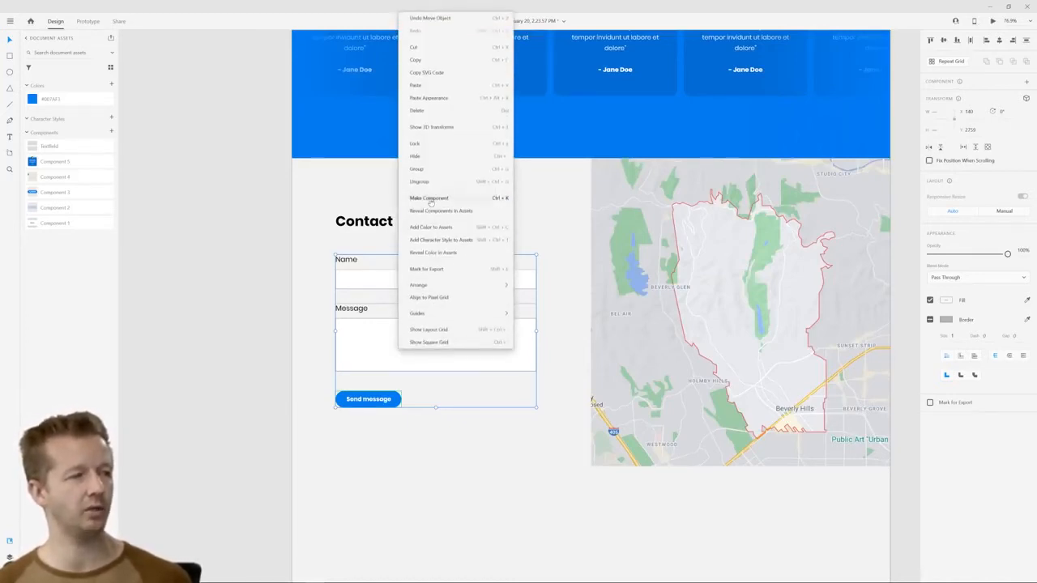
pyautogui.click(425, 202)
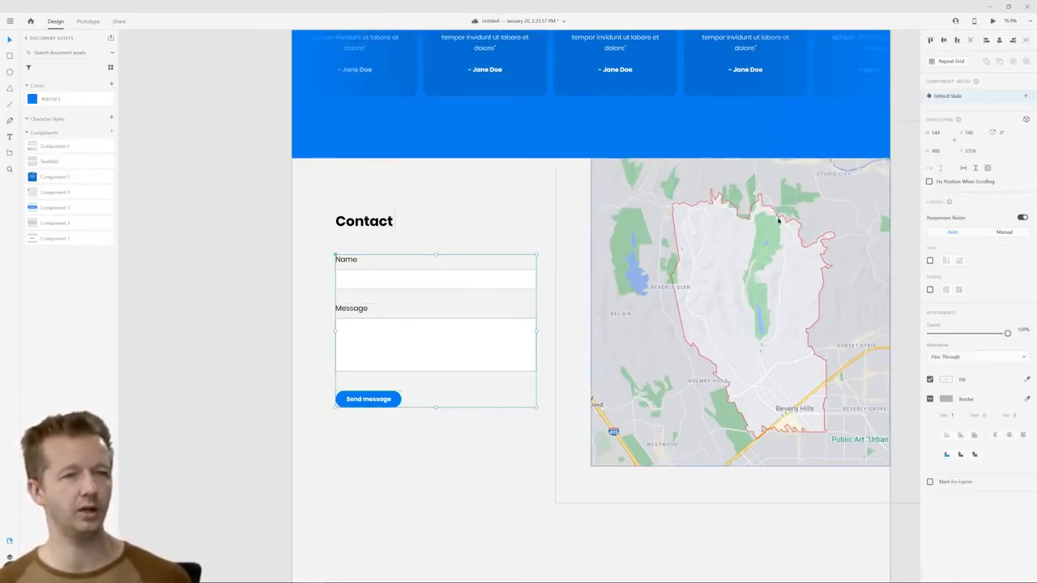
pyautogui.click(929, 260)
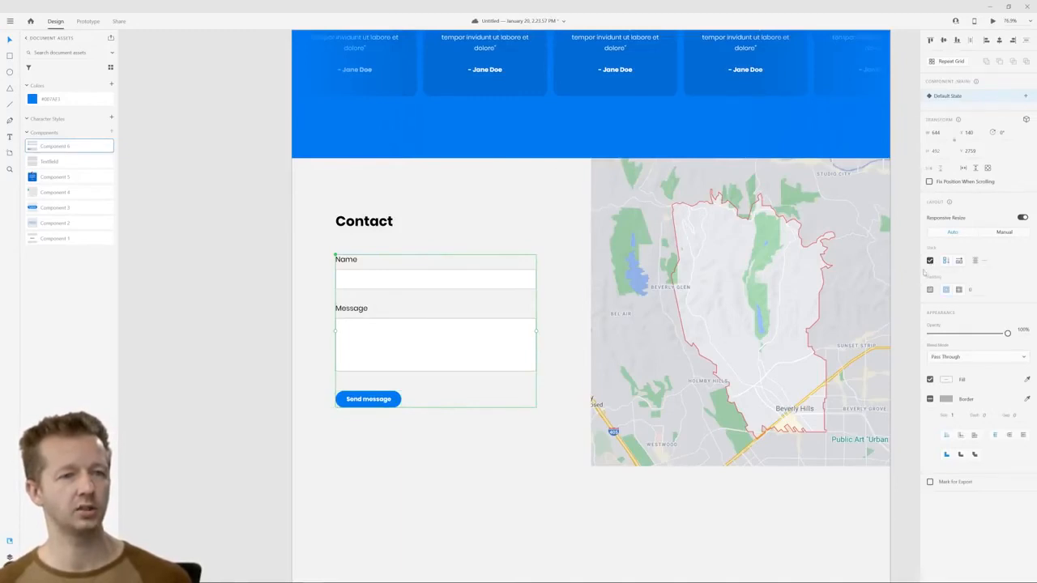
pyautogui.click(401, 459)
# Try to reorder the form stack by moving the Message field above the Name field
pyautogui.doubleClick(430, 338)
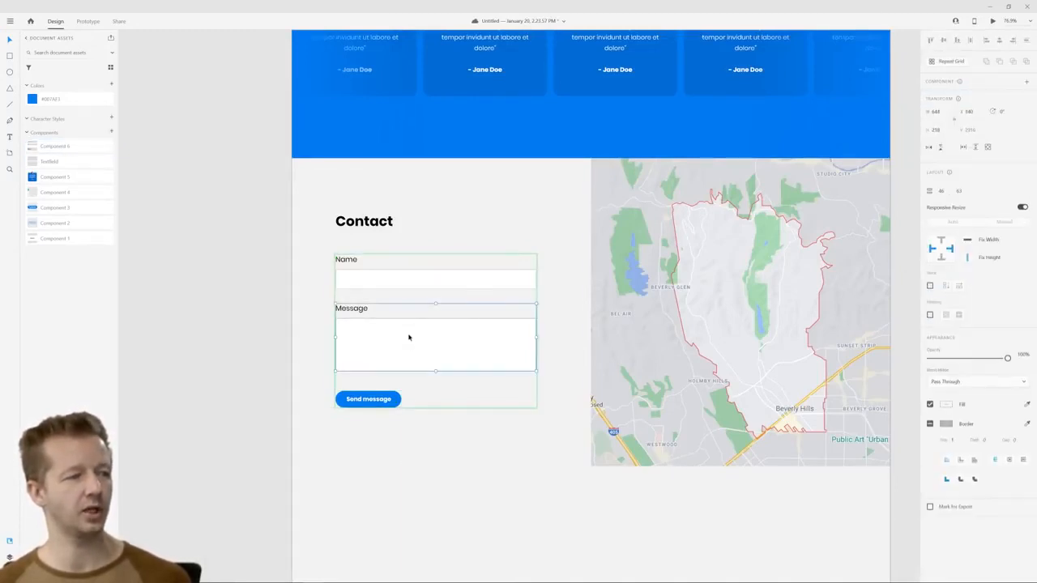
pyautogui.moveTo(408, 337); pyautogui.dragTo(408, 289)
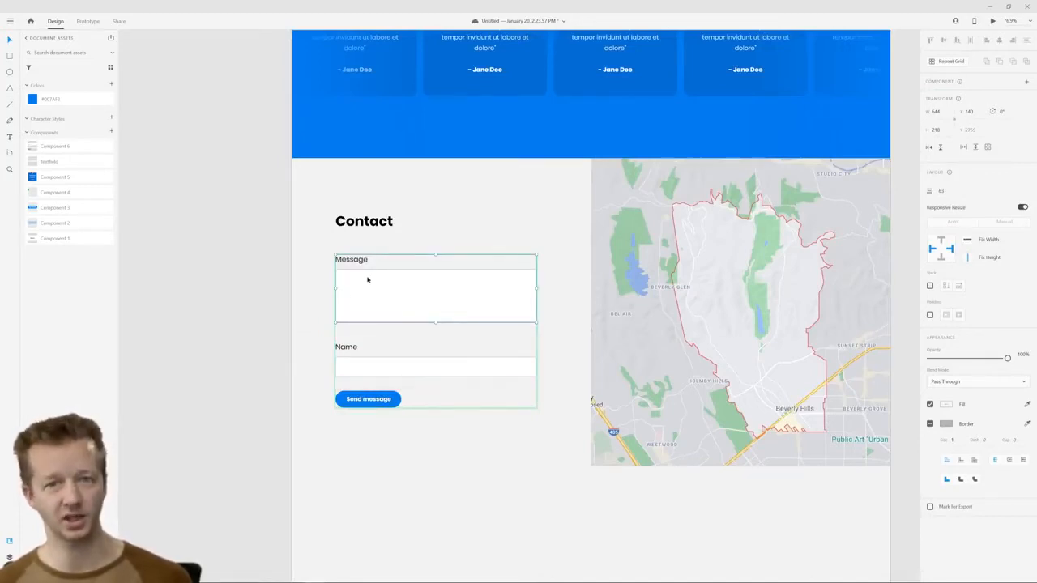
pyautogui.hotkey('ctrl', 'z')
pyautogui.click(451, 476)
pyautogui.click(372, 405)
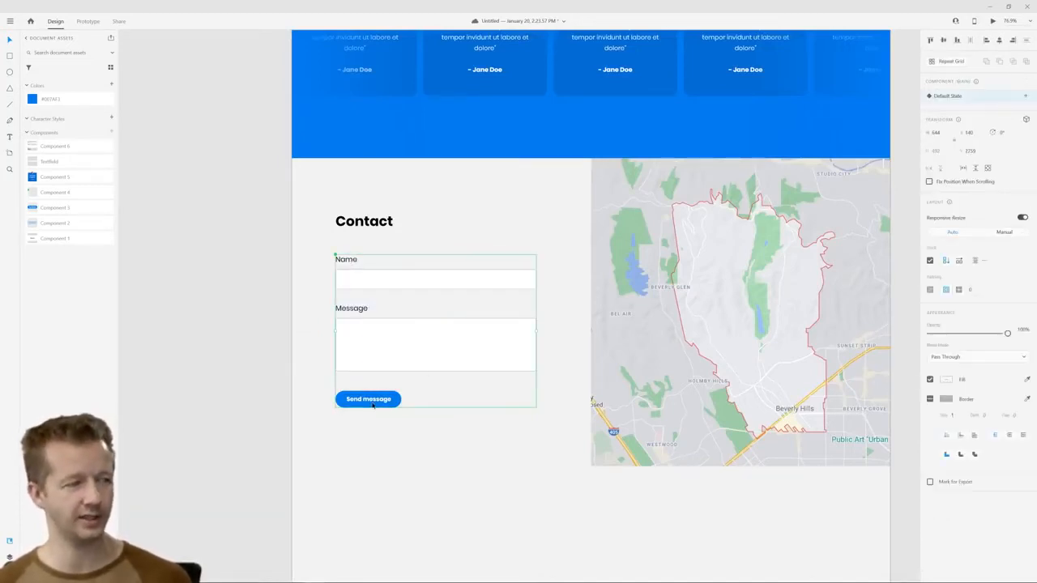
pyautogui.click(447, 462)
# Look over the whole Home artboard, from the navigation down to the contact section
pyautogui.scroll(-6, 528, 442)
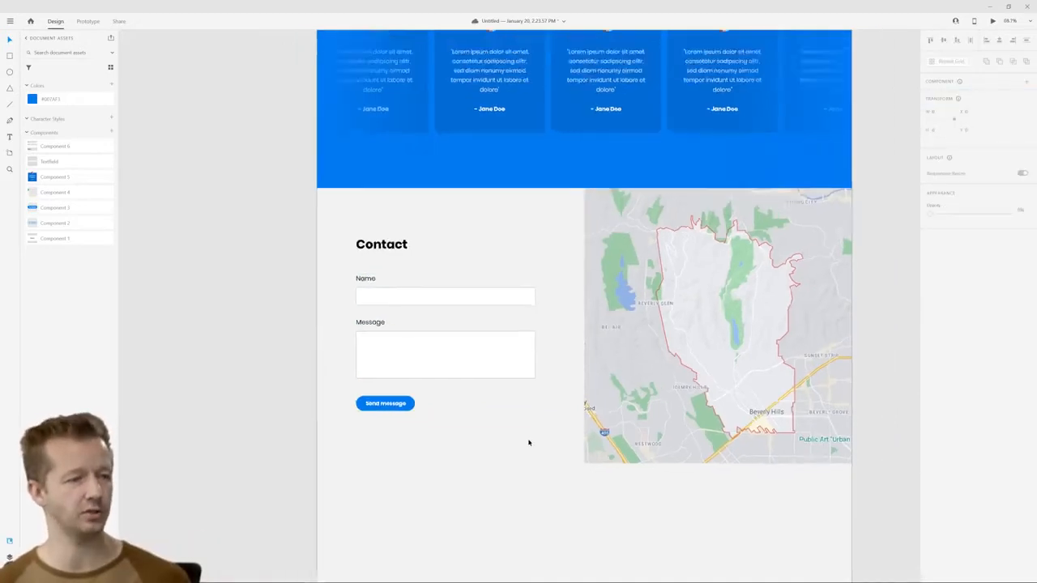
pyautogui.moveTo(684, 346); pyautogui.dragTo(683, 347)
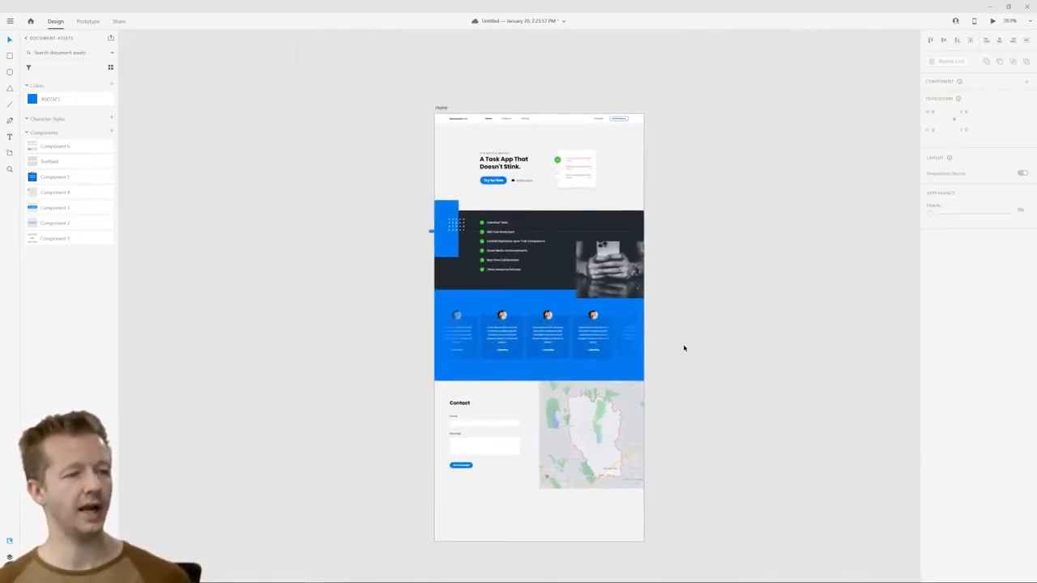
pyautogui.scroll(2, 679, 347)
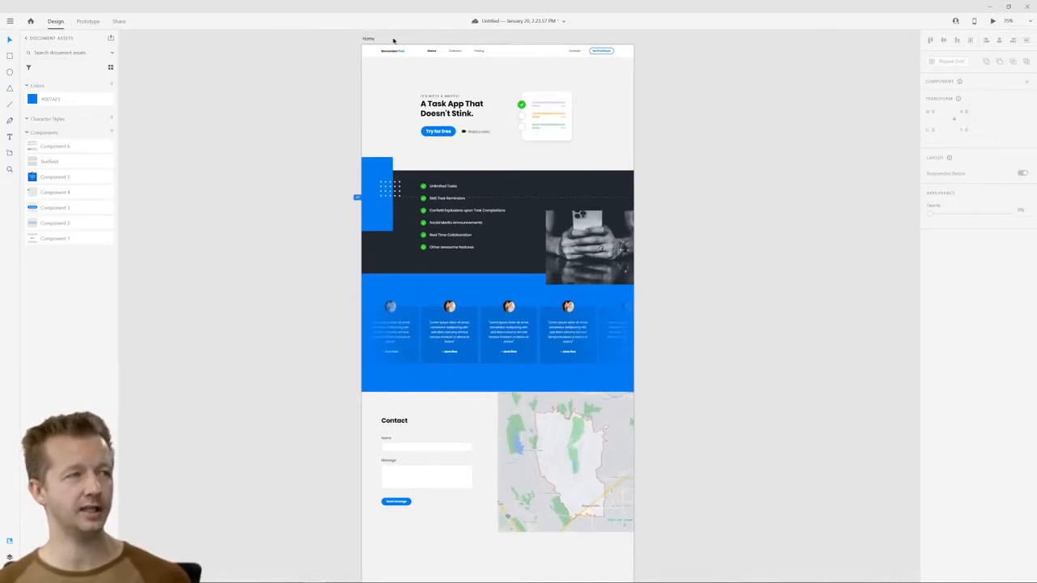
pyautogui.click(369, 39)
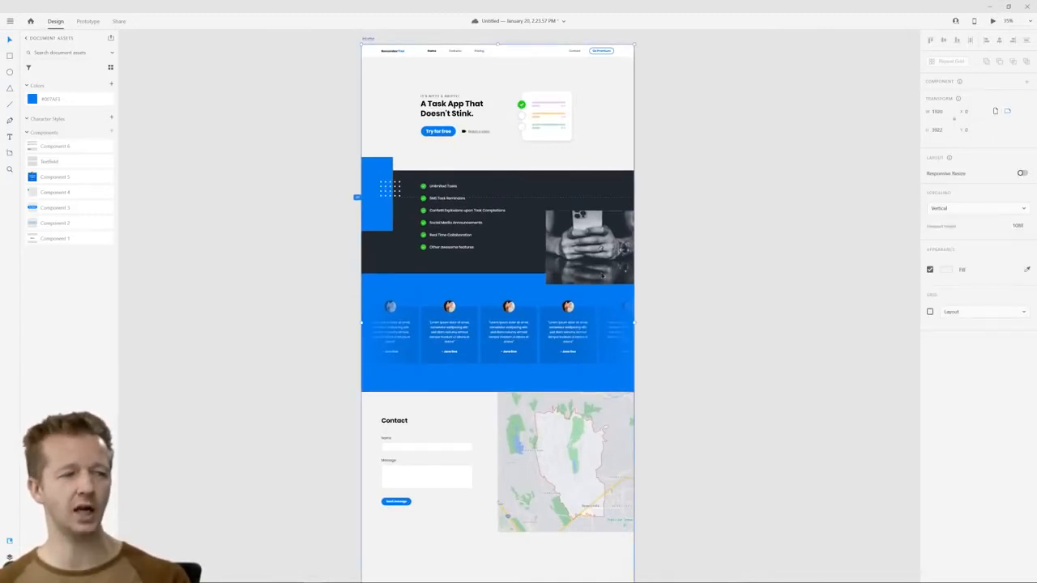
pyautogui.click(711, 396)
pyautogui.scroll(-3, 660, 519)
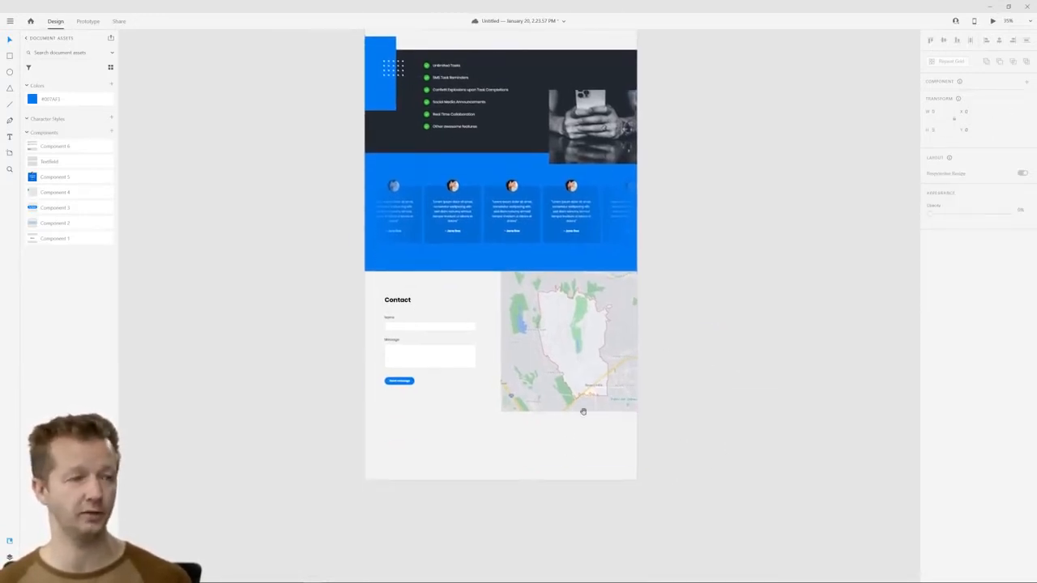
pyautogui.scroll(3, 659, 297)
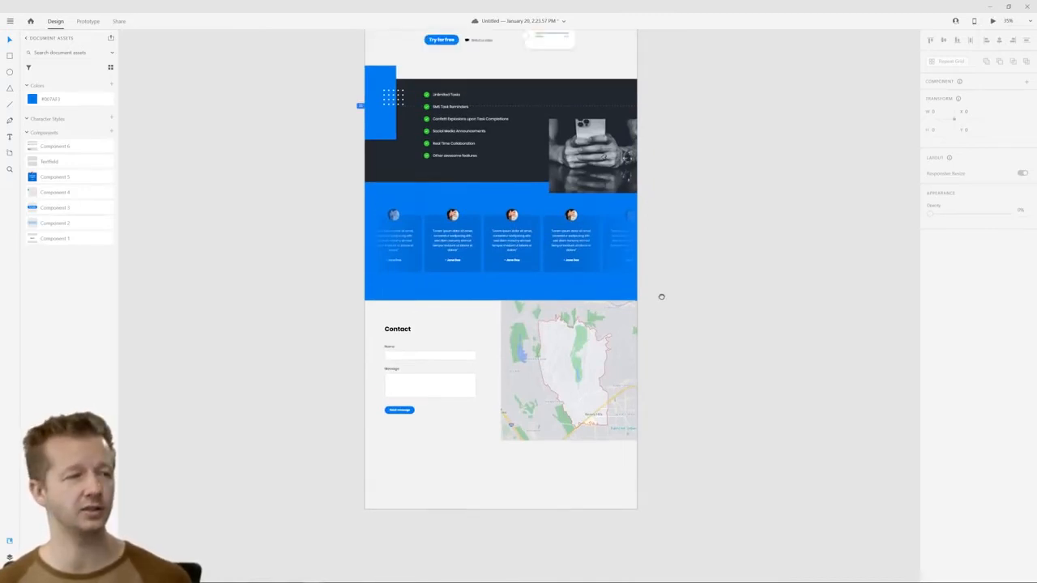
pyautogui.scroll(1, 291, 92)
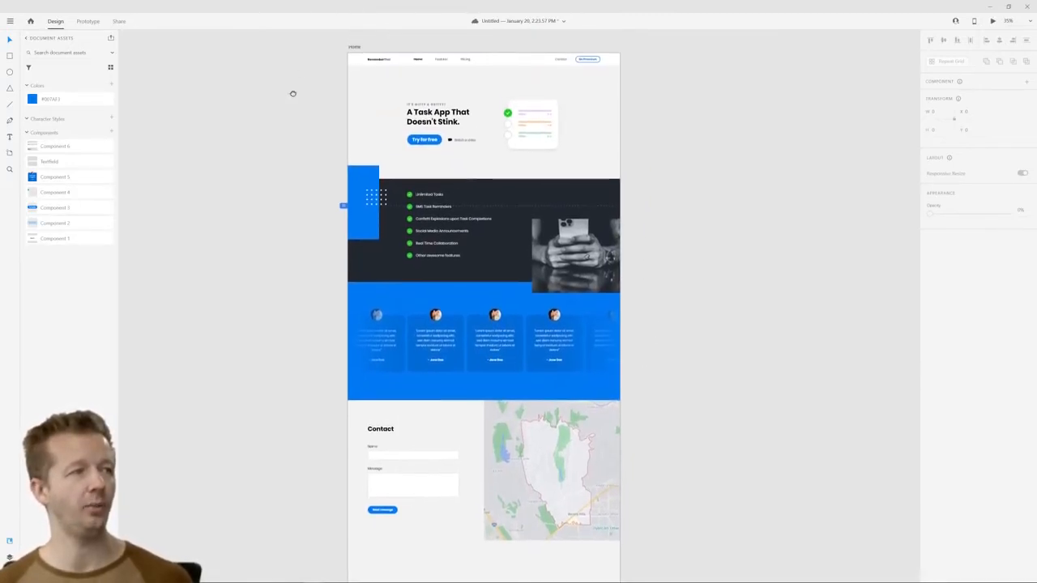
# Preview the Home artboard, check its sections down to the contact form and map, and close the preview
pyautogui.click(355, 49)
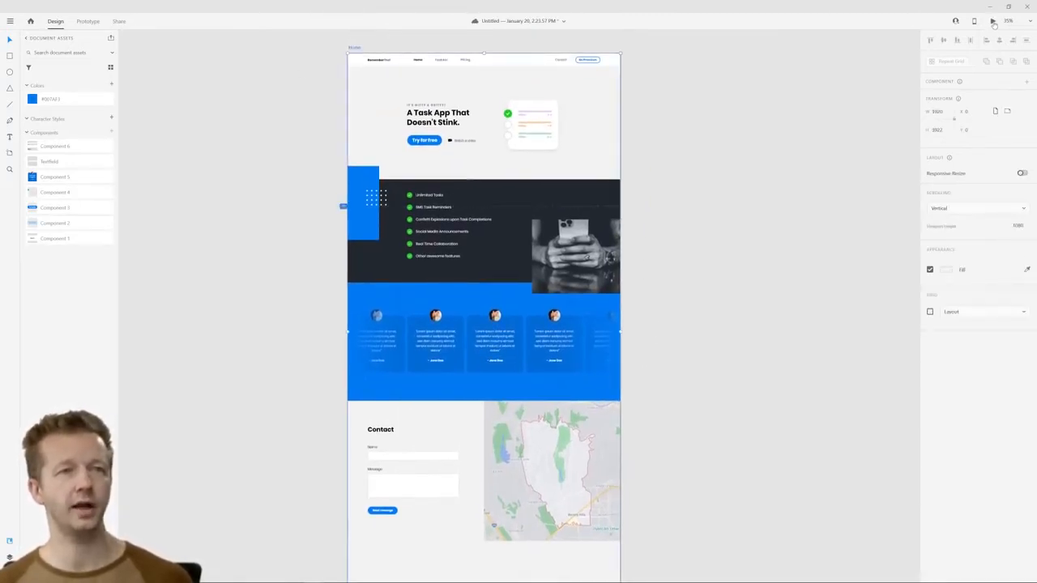
pyautogui.hotkey('ctrl', 'Return')
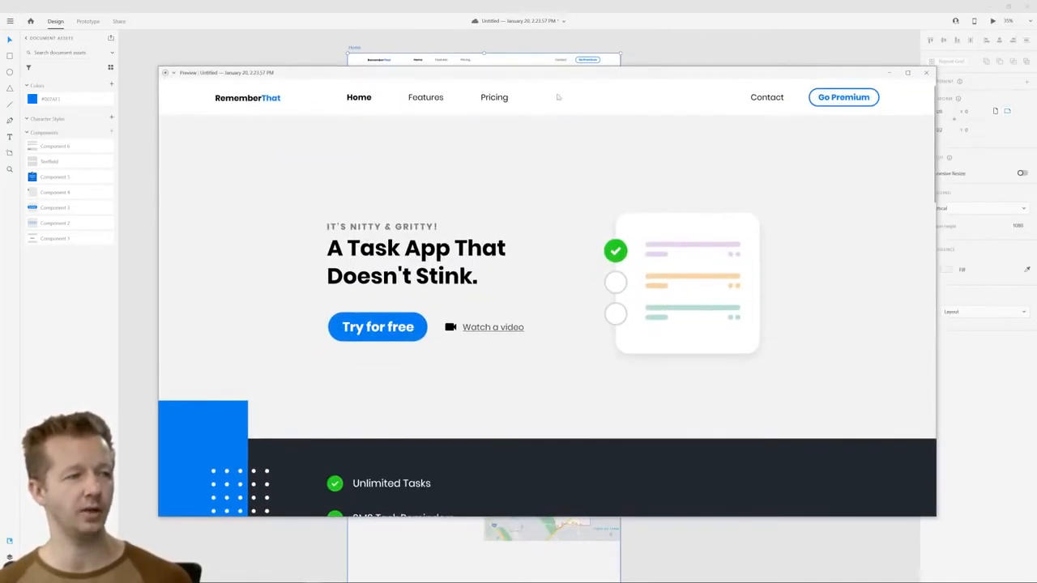
pyautogui.scroll(-6, 581, 296)
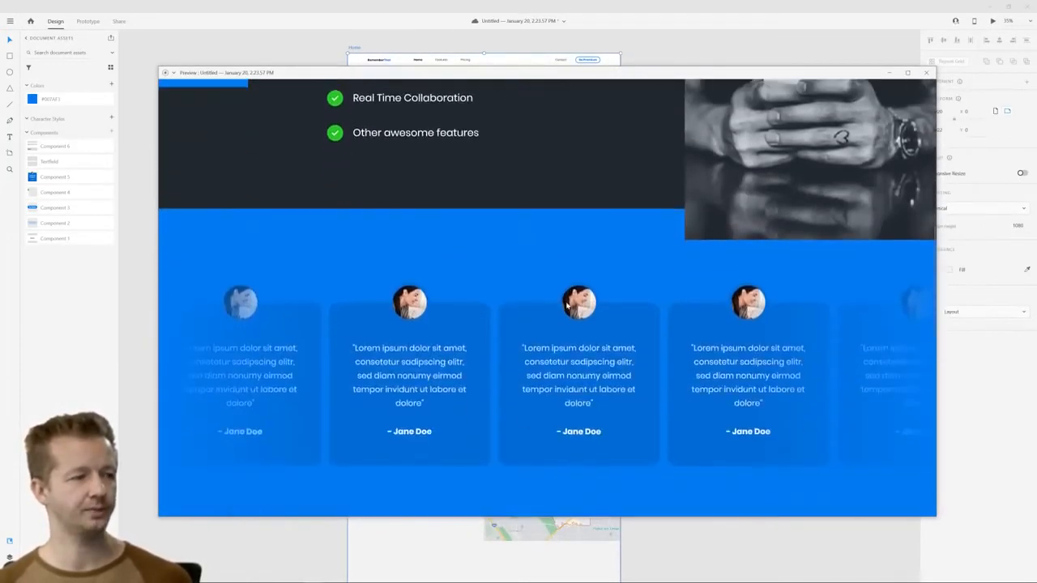
pyautogui.scroll(-6, 518, 366)
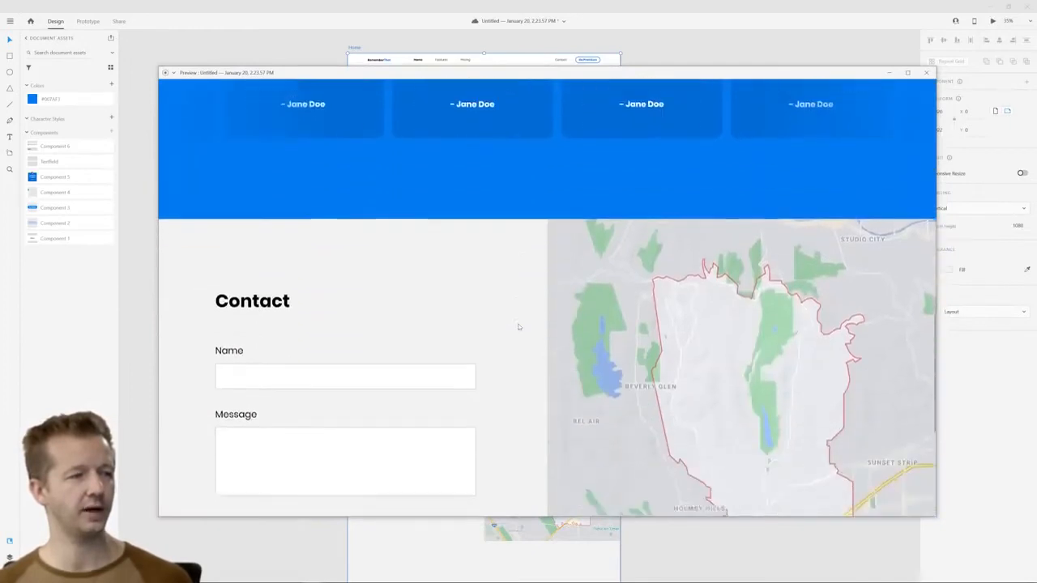
pyautogui.scroll(-1, 624, 322)
pyautogui.scroll(1, 682, 327)
pyautogui.scroll(2, 533, 242)
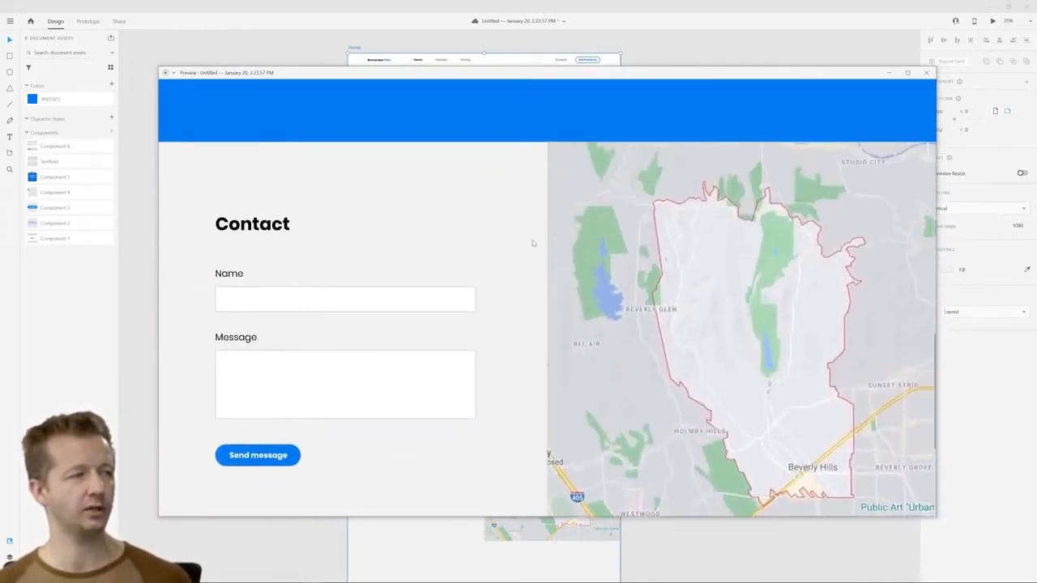
pyautogui.scroll(12, 718, 327)
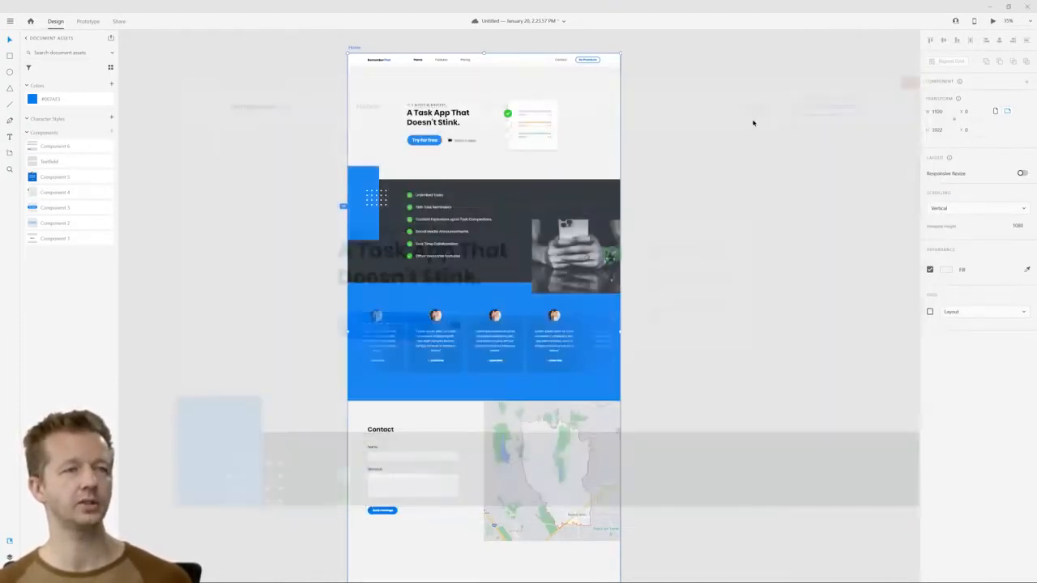
pyautogui.click(926, 72)
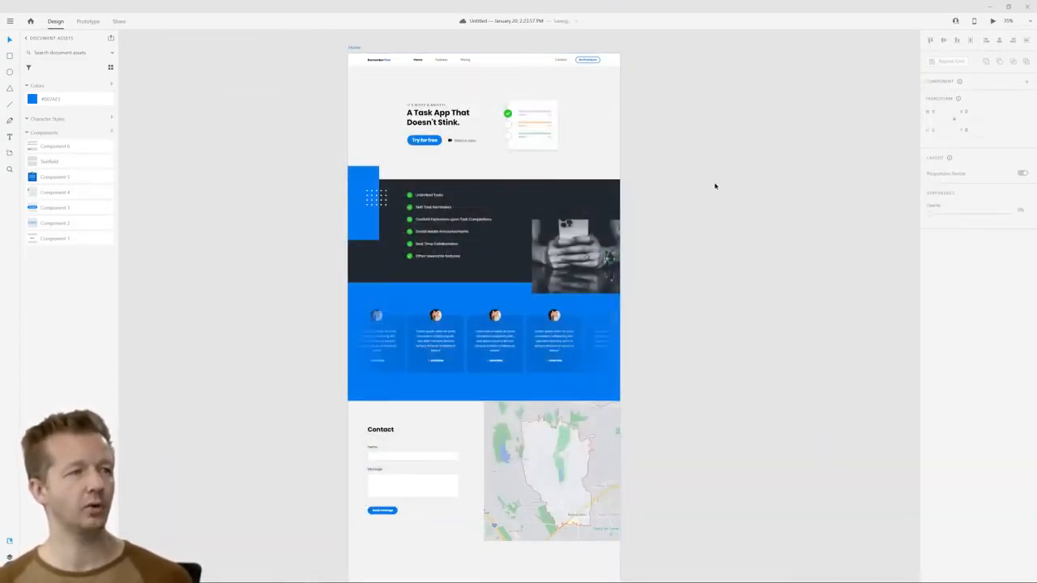
# Examine the "Watch a video" link beside the "Try for free" button in the hero section
pyautogui.scroll(-1, 705, 162)
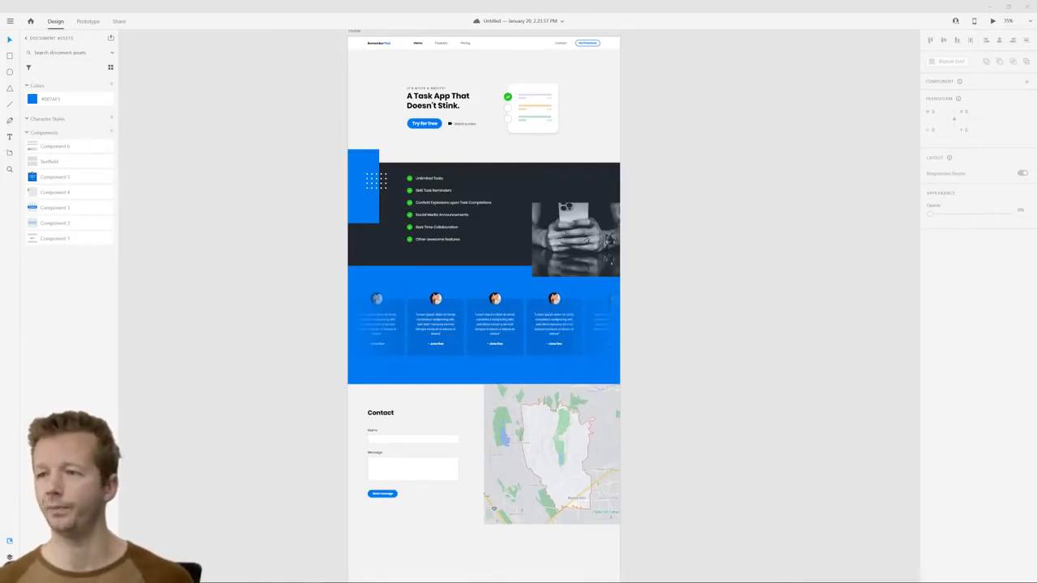
pyautogui.scroll(2, 696, 162)
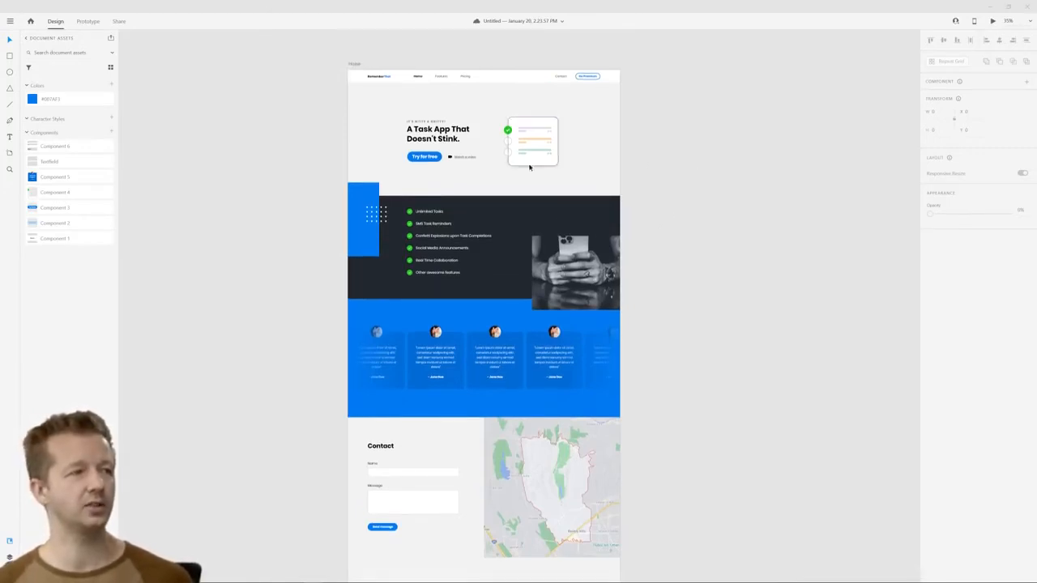
pyautogui.scroll(3, 450, 159)
pyautogui.scroll(3, 450, 159)
pyautogui.click(483, 157)
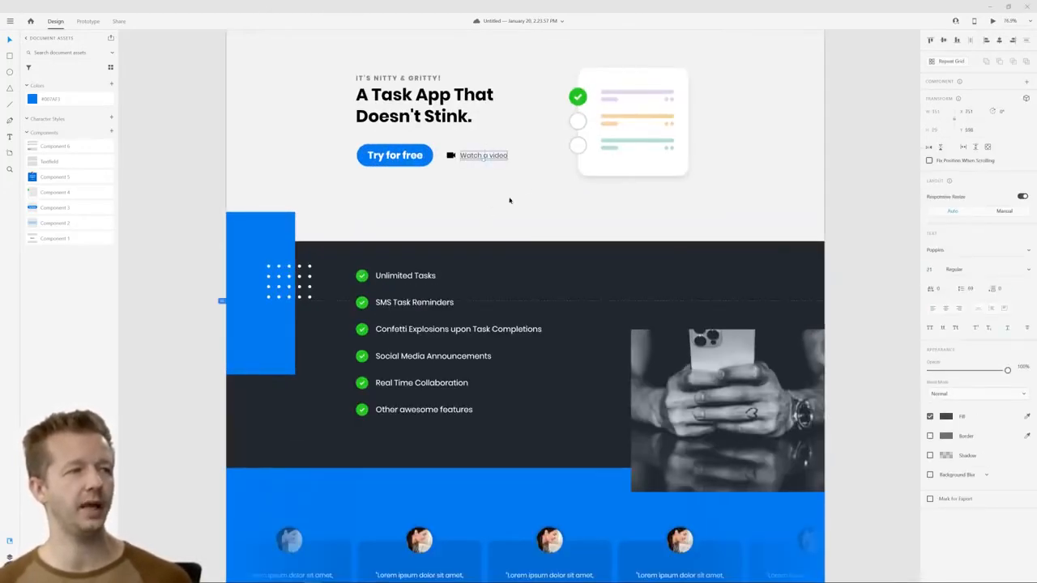
pyautogui.click(505, 198)
pyautogui.scroll(5, 504, 197)
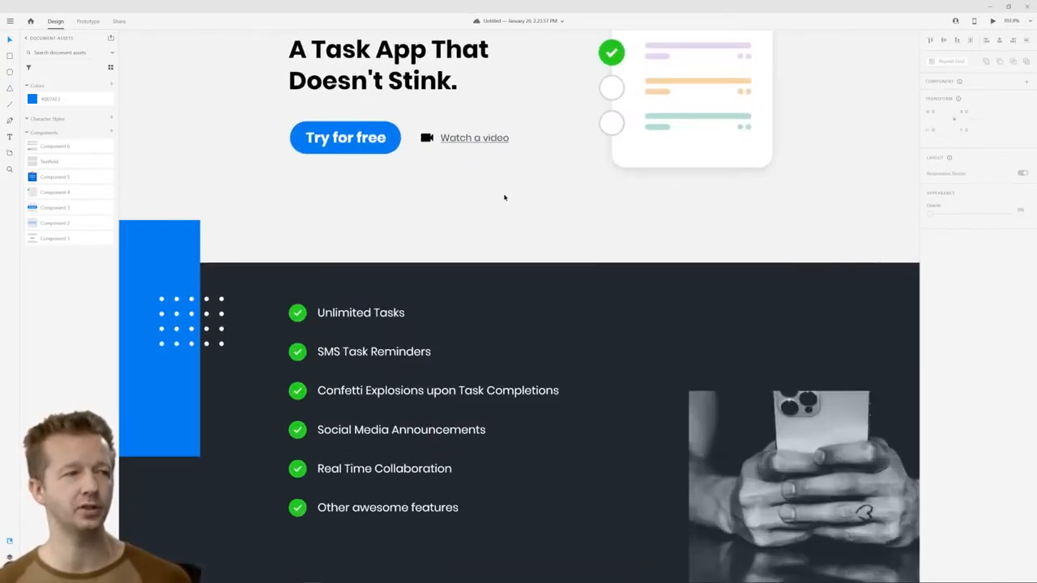
pyautogui.scroll(3, 467, 187)
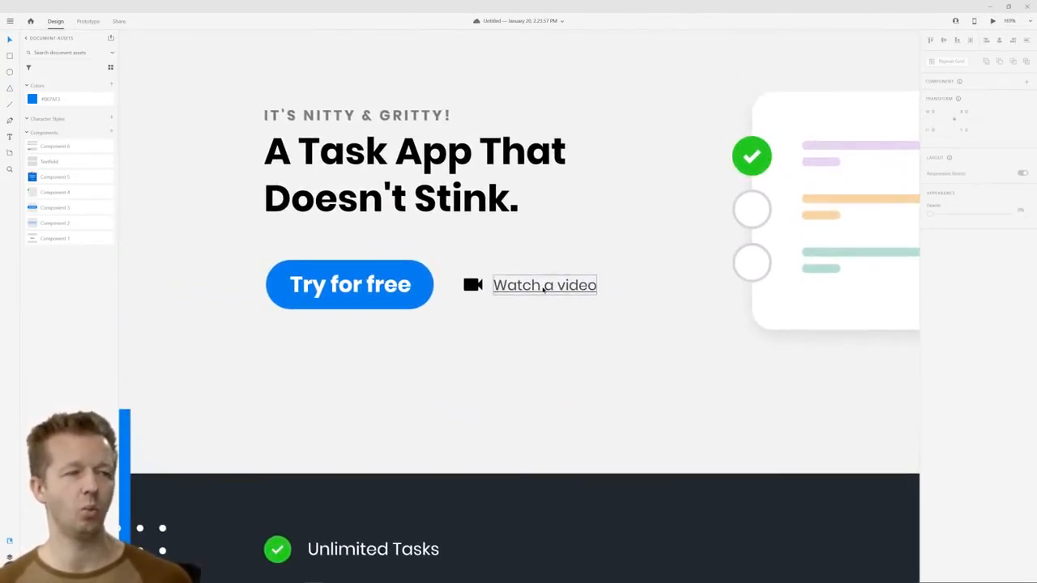
pyautogui.scroll(-8, 618, 322)
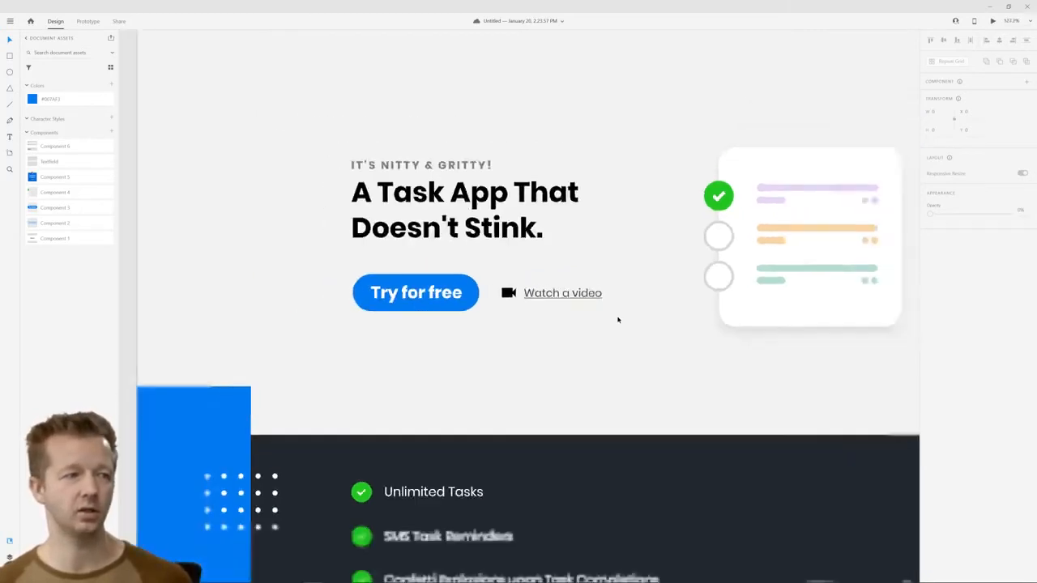
# Duplicate the Home artboard with all its content
pyautogui.scroll(1, 656, 335)
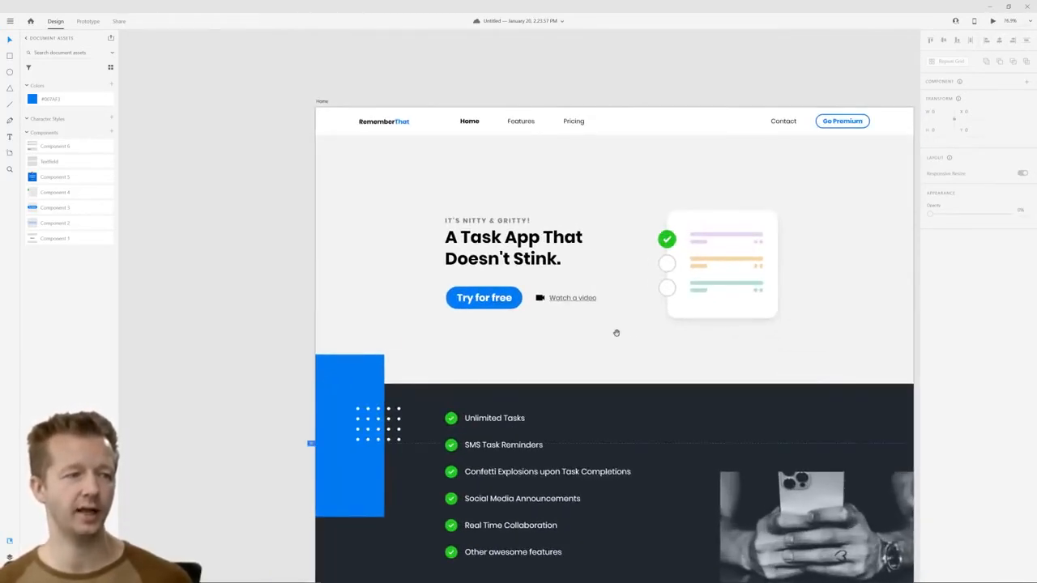
pyautogui.moveTo(615, 332); pyautogui.dragTo(513, 311)
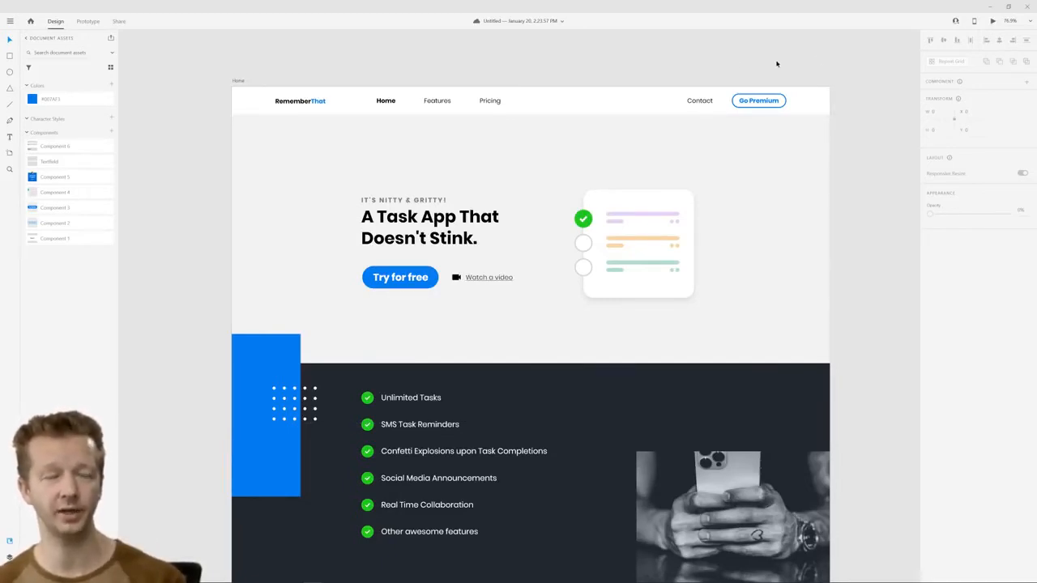
pyautogui.click(237, 81)
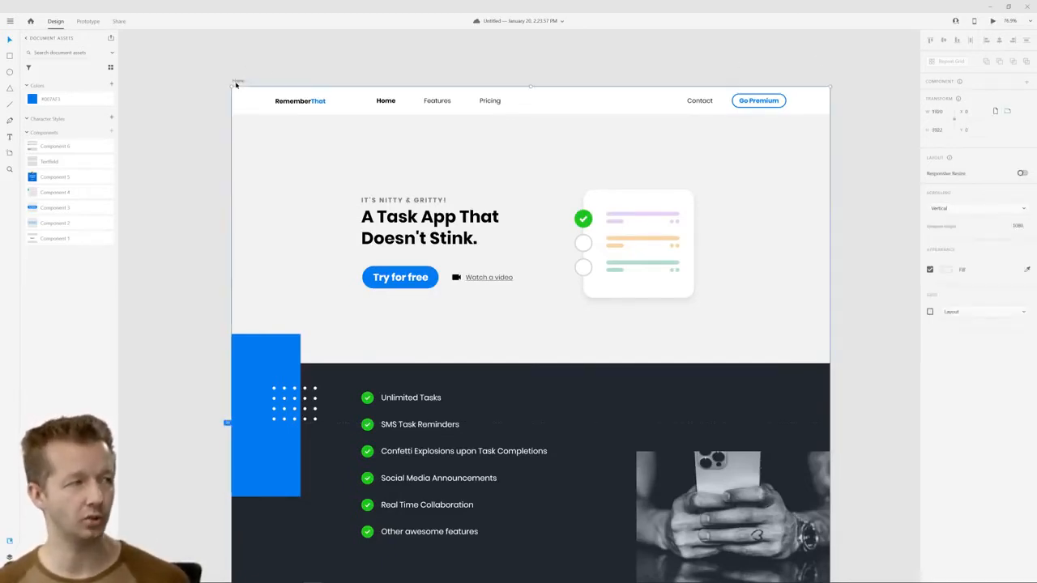
pyautogui.hotkey('ctrl', 'd')
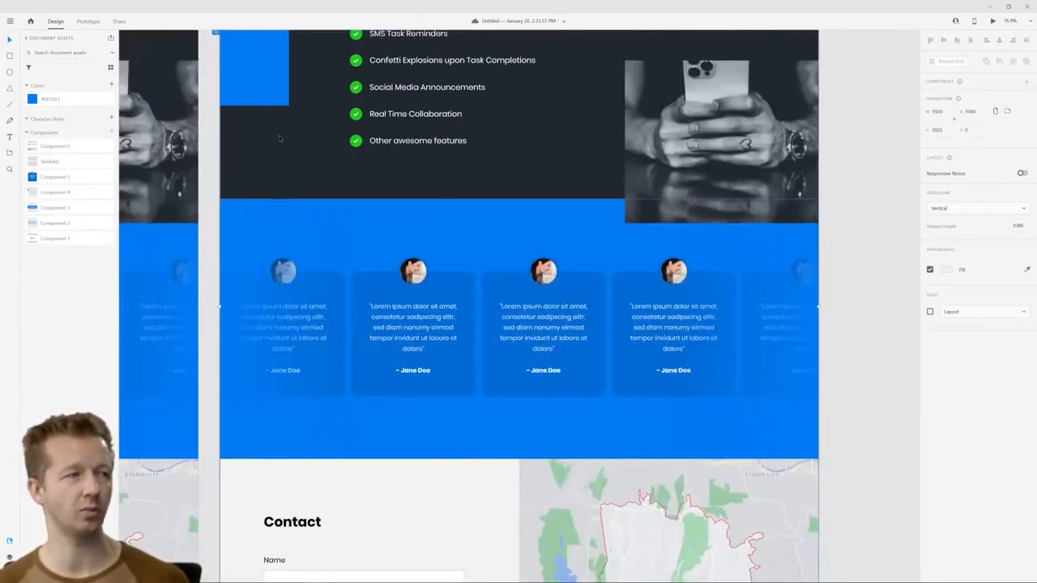
# Rename the duplicated Home artboard as "Video player"
pyautogui.keyDown('ctrl'); pyautogui.scroll(-5, 279, 135); pyautogui.keyUp('ctrl')
pyautogui.moveTo(259, 142); pyautogui.dragTo(493, 253)
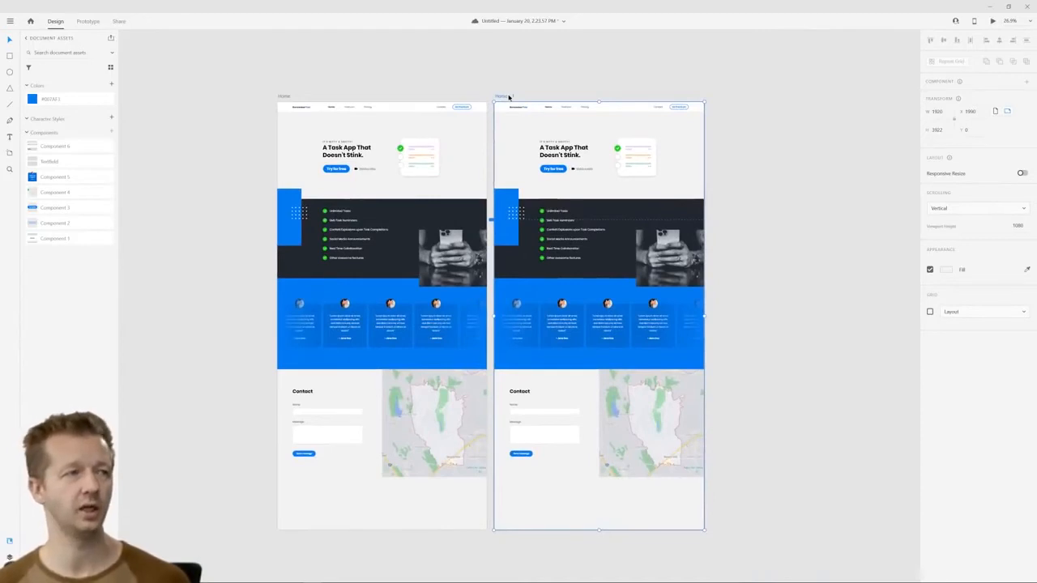
pyautogui.doubleClick(508, 97)
pyautogui.write('Video Player')
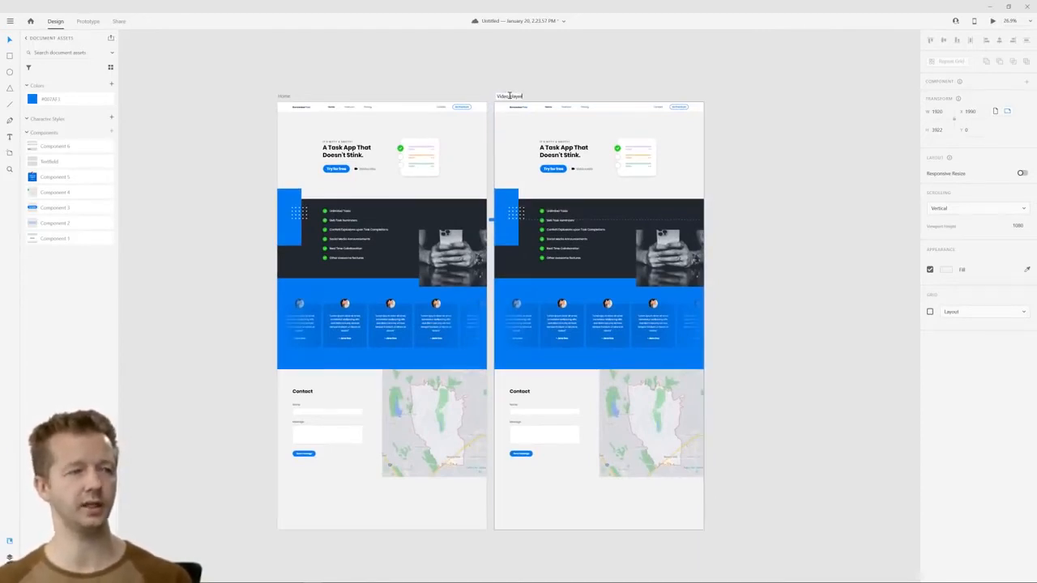
pyautogui.click(586, 69)
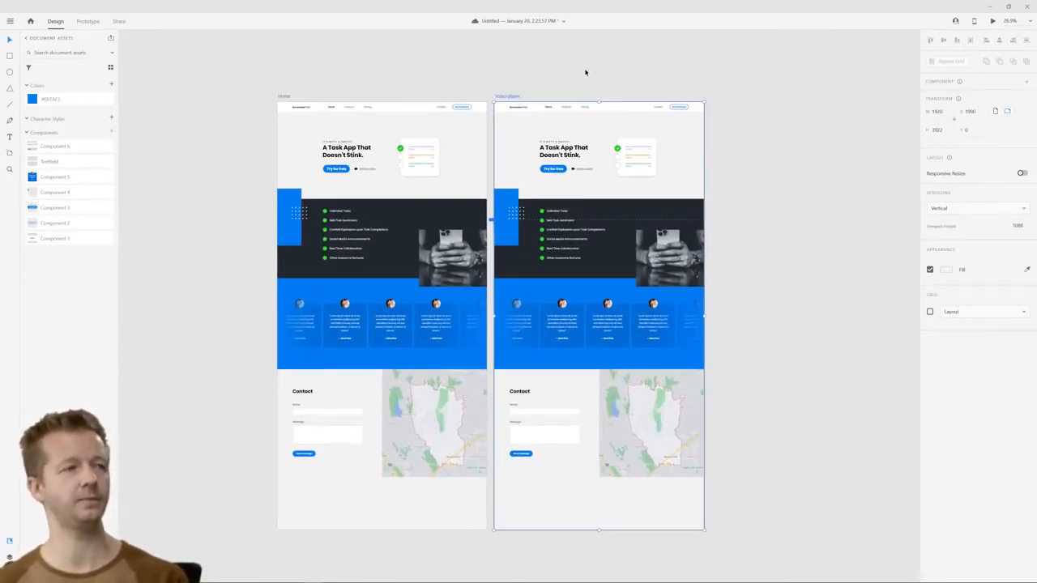
# Delete the phone photo, testimonials, contact form and map from the Video player artboard
pyautogui.scroll(5, 579, 162)
pyautogui.scroll(-5, 578, 162)
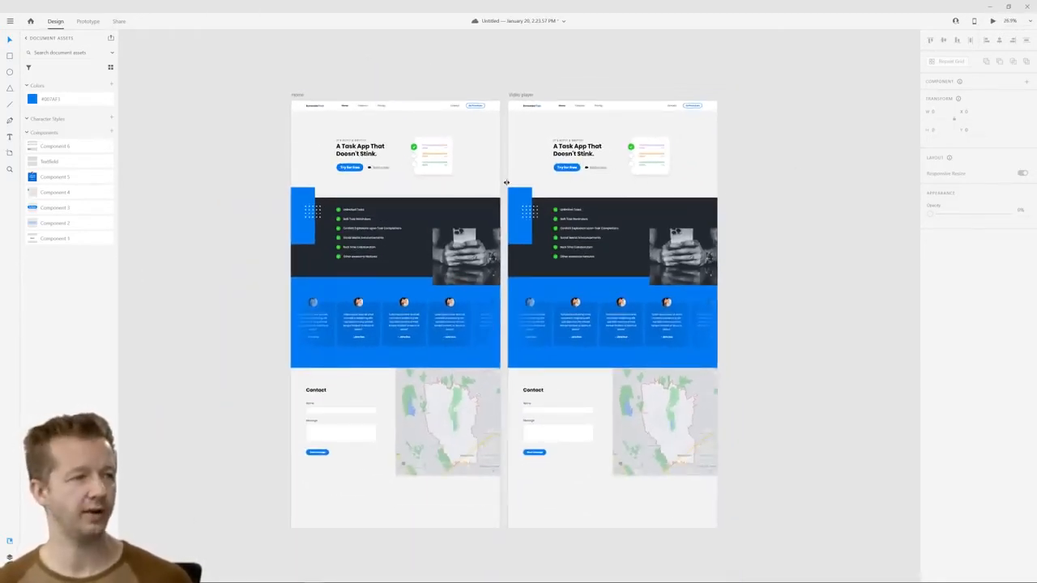
pyautogui.moveTo(504, 185); pyautogui.dragTo(738, 555)
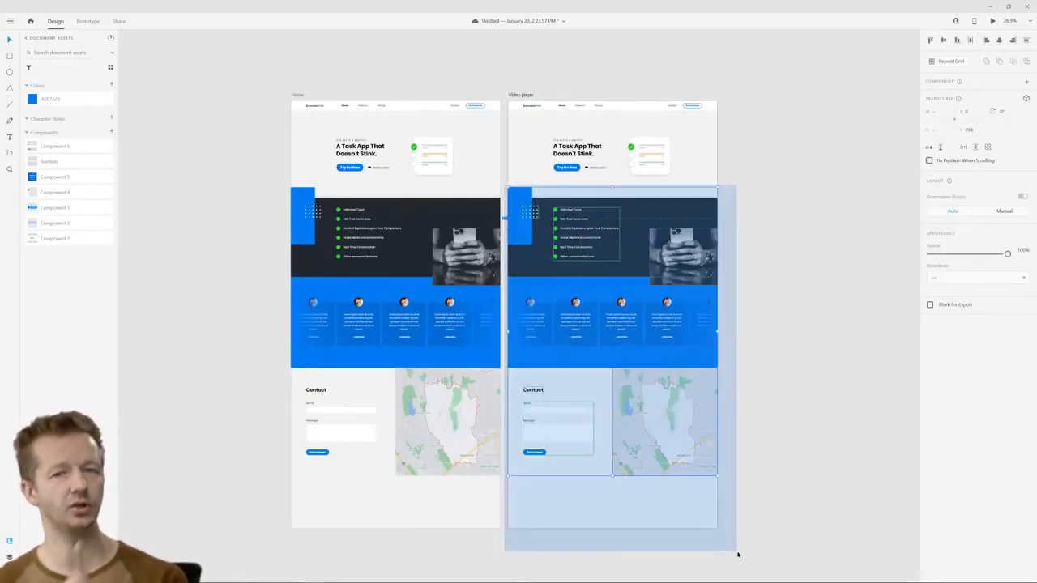
pyautogui.moveTo(738, 554); pyautogui.dragTo(508, 284)
pyautogui.press('Delete')
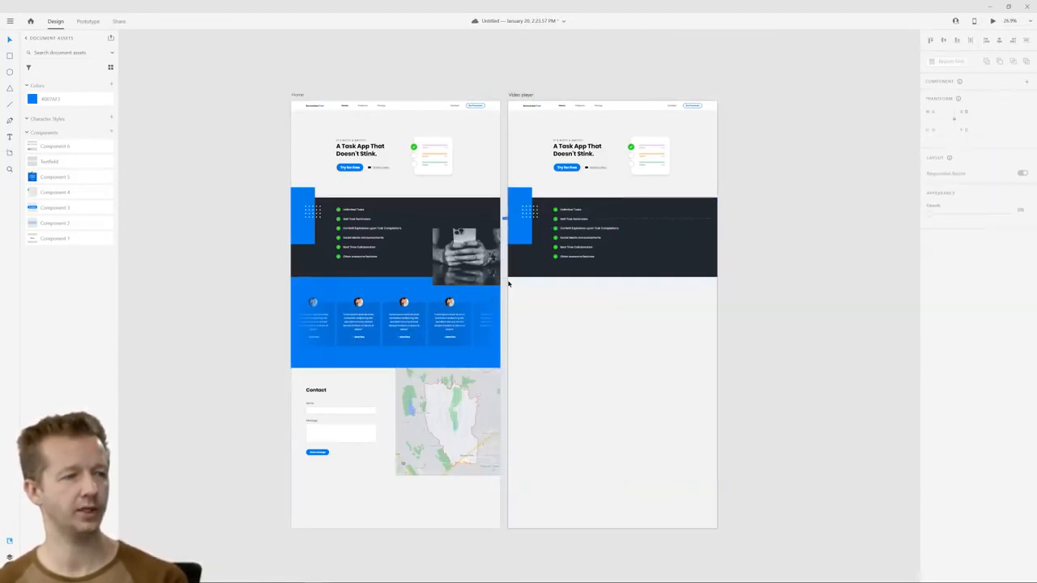
# Move the dark features section with its blue block, dots and checklist down to Y 1087 on the Video player artboard
pyautogui.scroll(3, 571, 167)
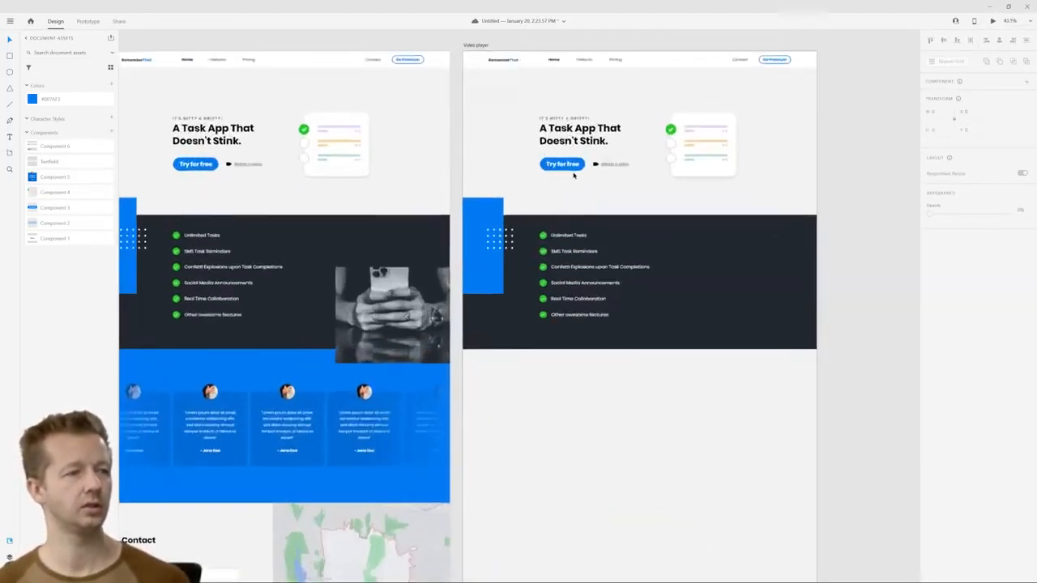
pyautogui.scroll(1, 600, 166)
pyautogui.moveTo(830, 420); pyautogui.dragTo(476, 254)
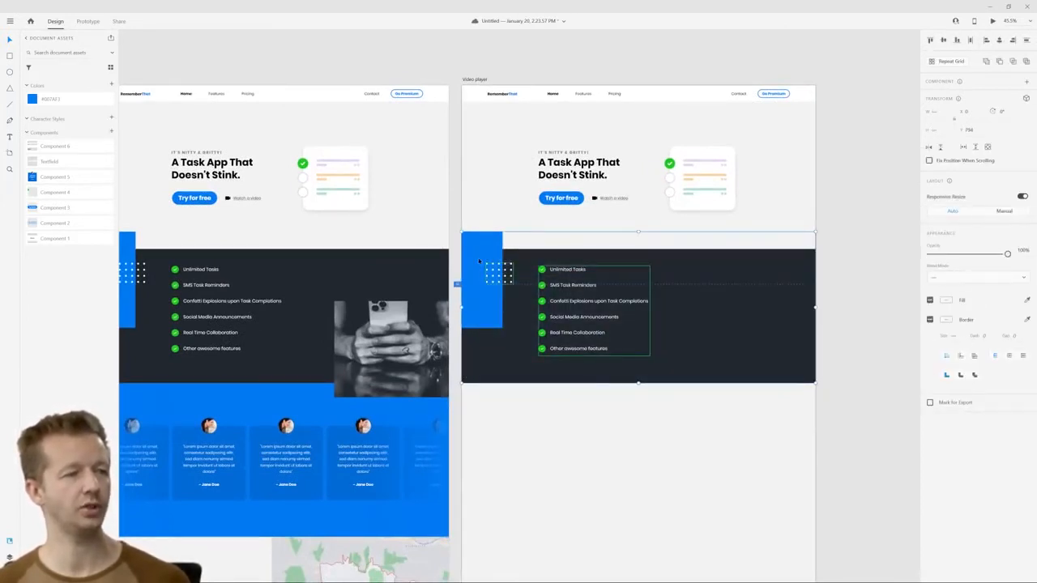
pyautogui.moveTo(479, 260); pyautogui.dragTo(480, 302)
pyautogui.hotkey('ctrl', 'z')
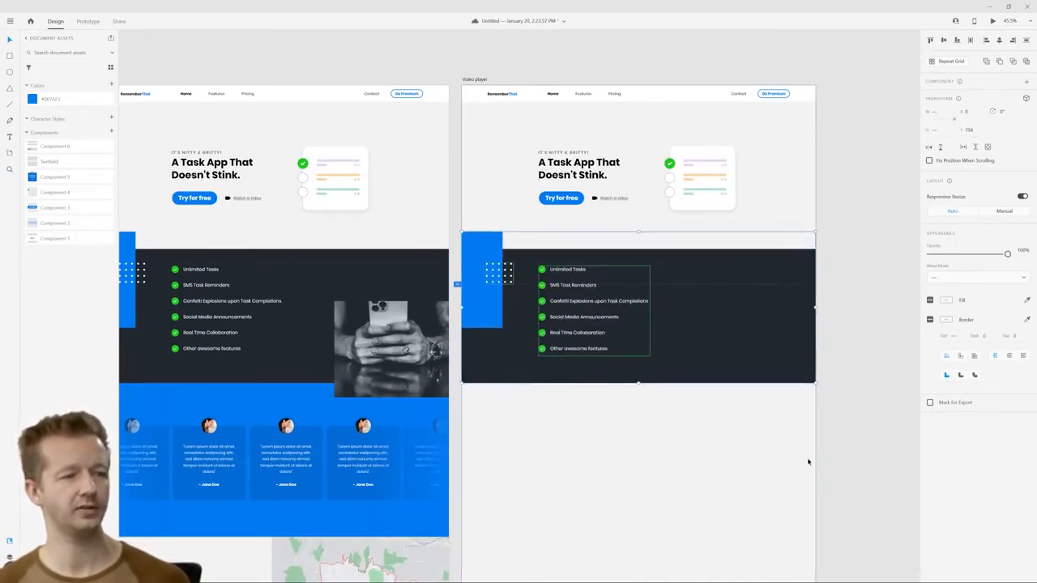
pyautogui.moveTo(888, 449); pyautogui.dragTo(488, 320)
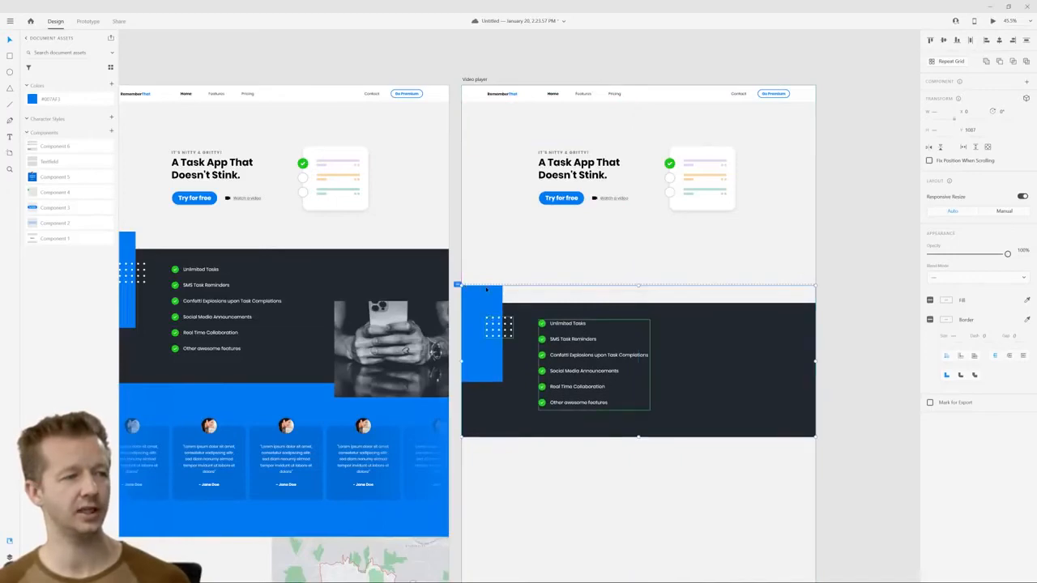
# Set the opacity of the moved features section on the Video player artboard to 0%
pyautogui.scroll(5, 511, 295)
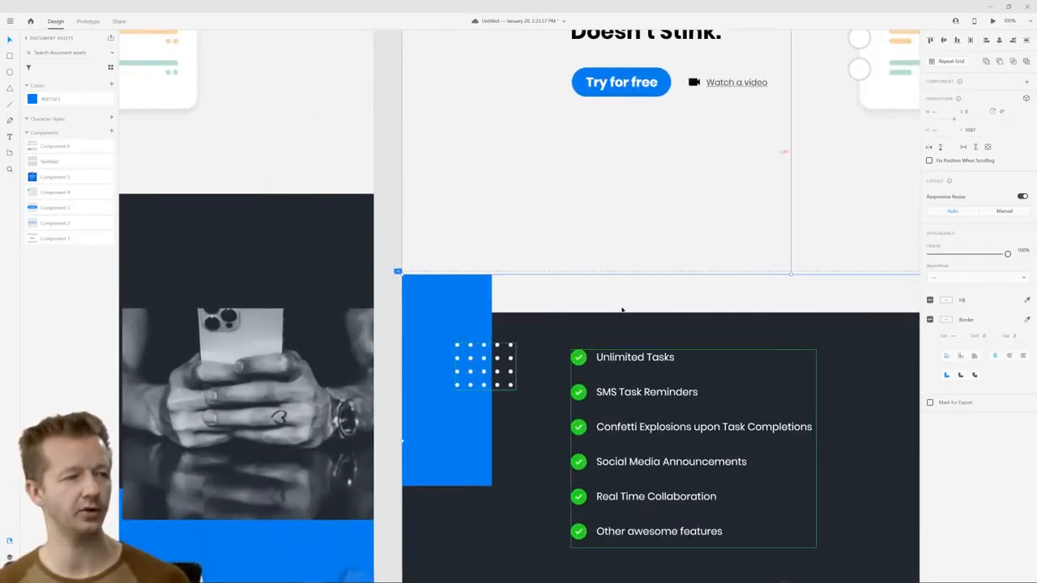
pyautogui.scroll(-5, 623, 309)
pyautogui.click(652, 310)
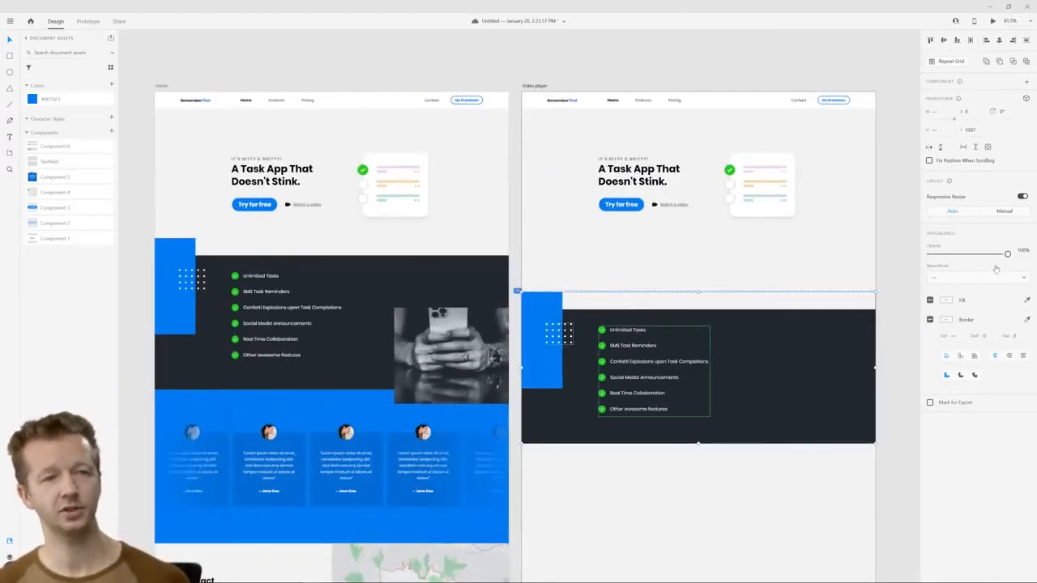
pyautogui.moveTo(1007, 254); pyautogui.dragTo(929, 254)
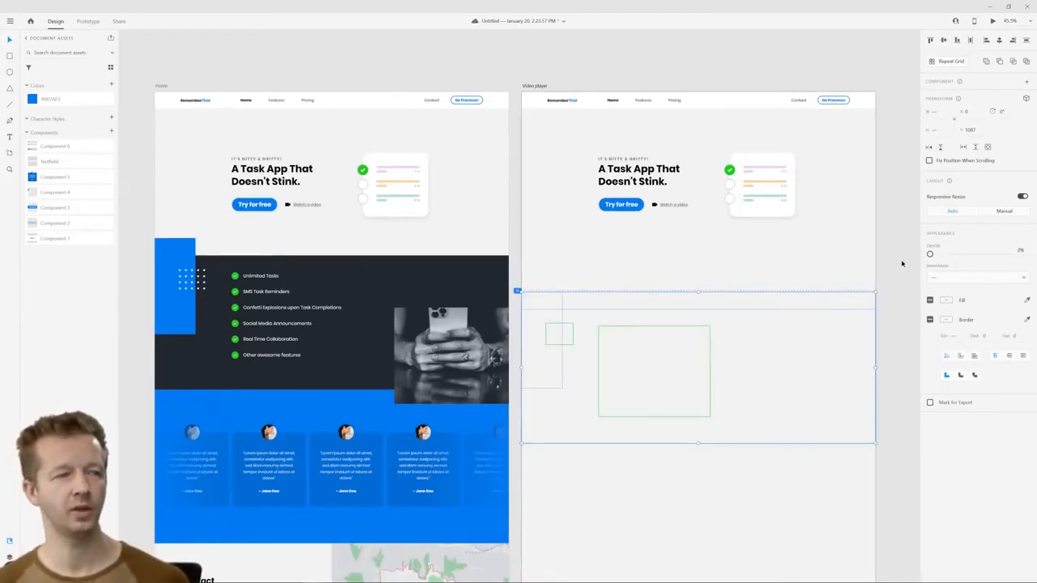
pyautogui.click(902, 264)
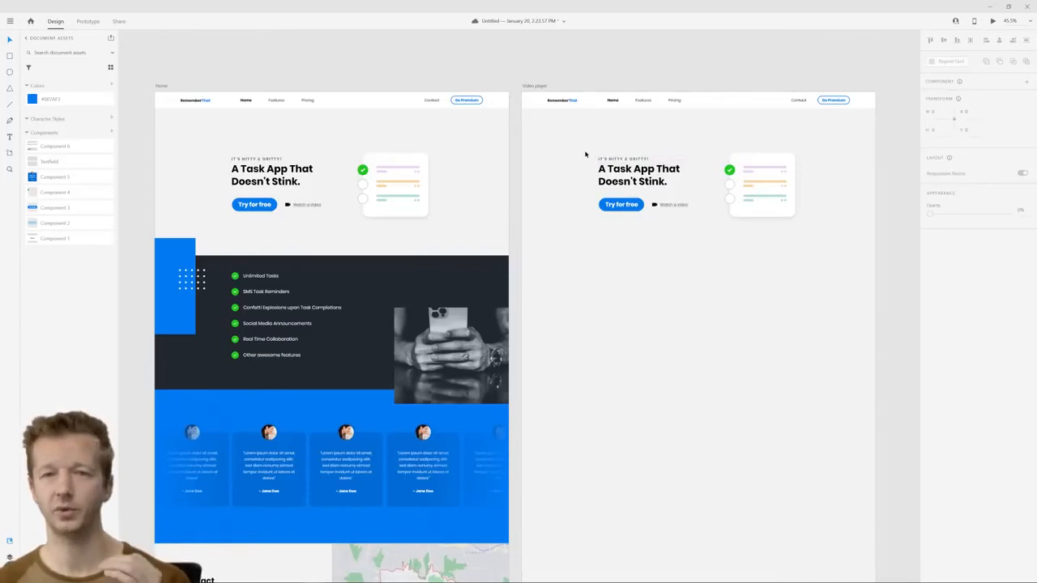
# Shift the Video player artboard's hero heading, button and video link to the left and set their opacity to 0%
pyautogui.moveTo(584, 154); pyautogui.dragTo(692, 219)
pyautogui.scroll(2, 683, 195)
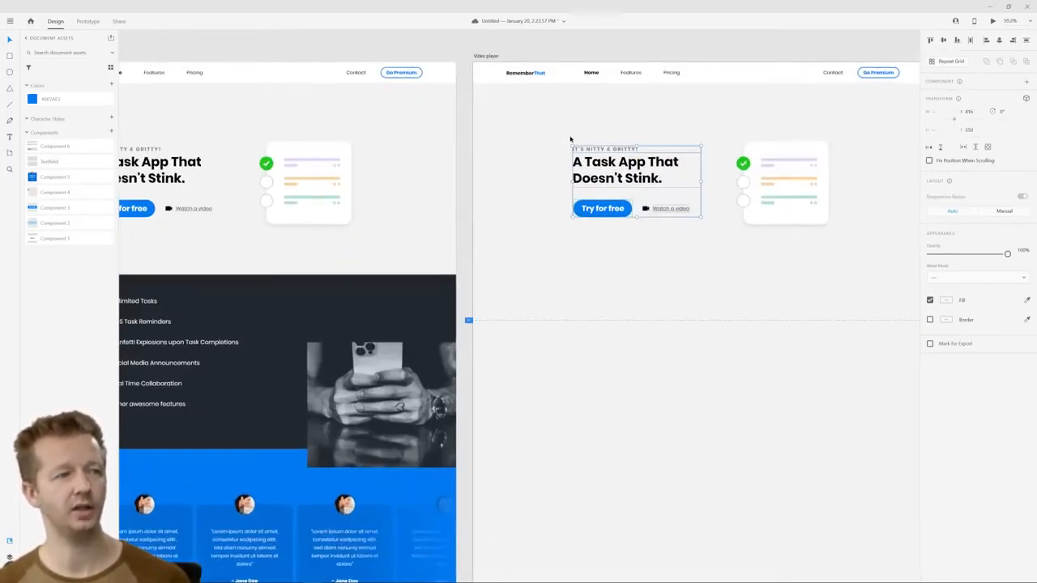
pyautogui.moveTo(619, 163); pyautogui.dragTo(589, 164)
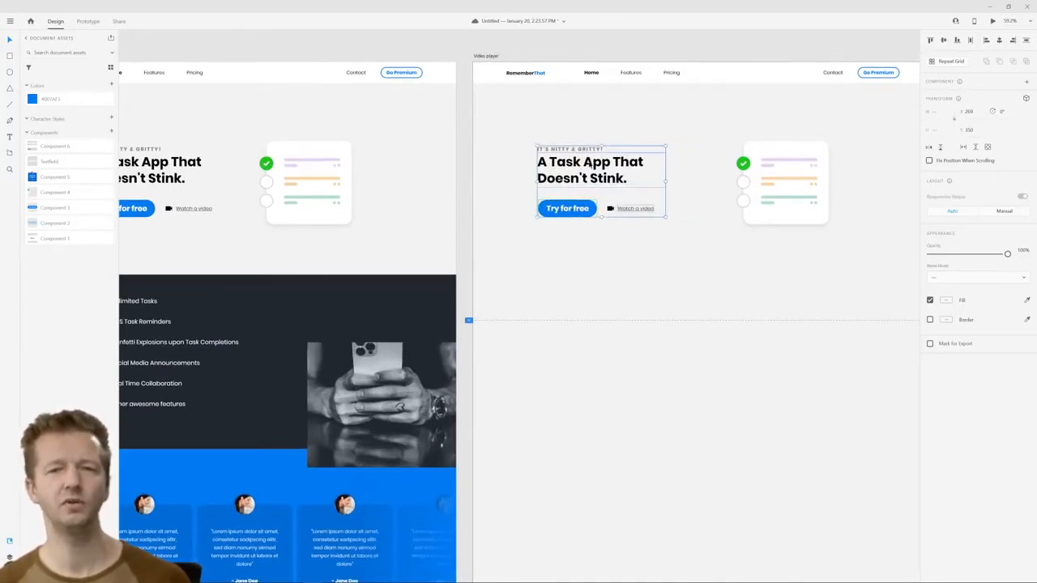
pyautogui.moveTo(1006, 254); pyautogui.dragTo(888, 256)
# Shift the task card illustration on the Video player artboard to the right and set its opacity to 0%
pyautogui.moveTo(726, 120); pyautogui.dragTo(859, 243)
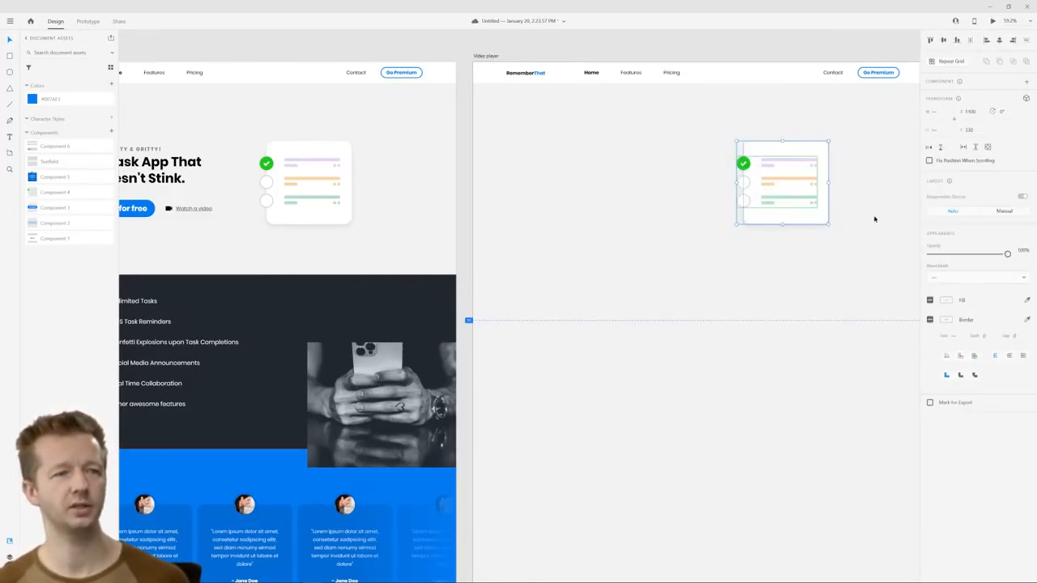
pyautogui.moveTo(800, 189); pyautogui.dragTo(839, 190)
pyautogui.moveTo(979, 253); pyautogui.dragTo(927, 255)
pyautogui.click(796, 263)
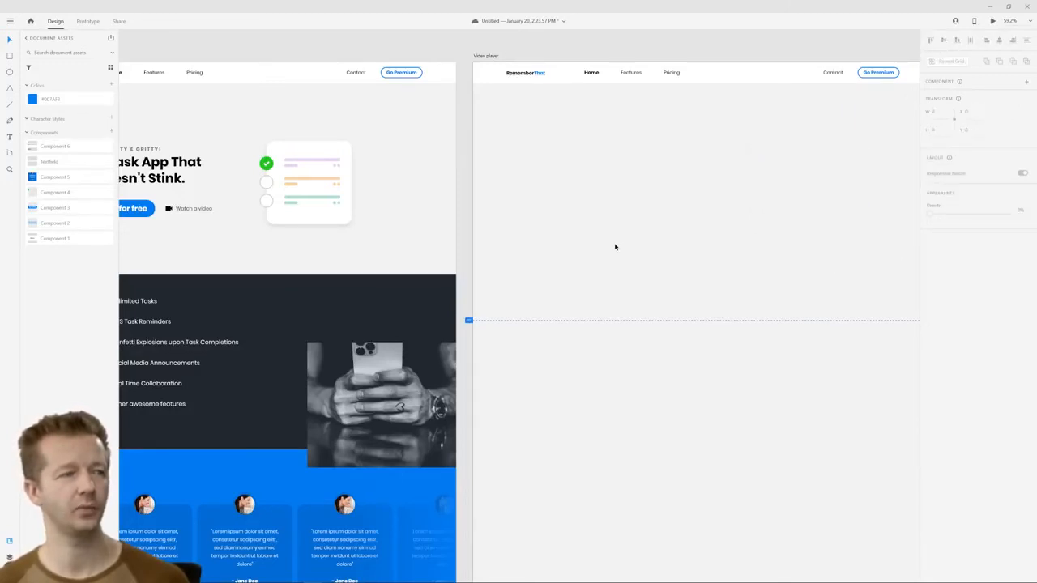
# Switch to prototyping and connect the "Watch a video" link on the Home artboard to the Video player artboard
pyautogui.scroll(-2, 615, 247)
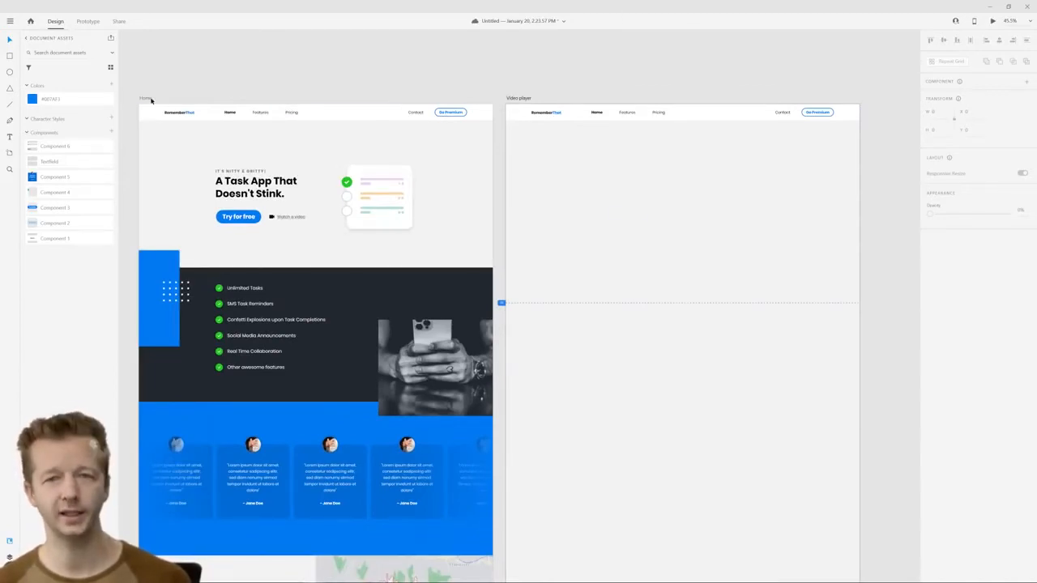
pyautogui.click(151, 100)
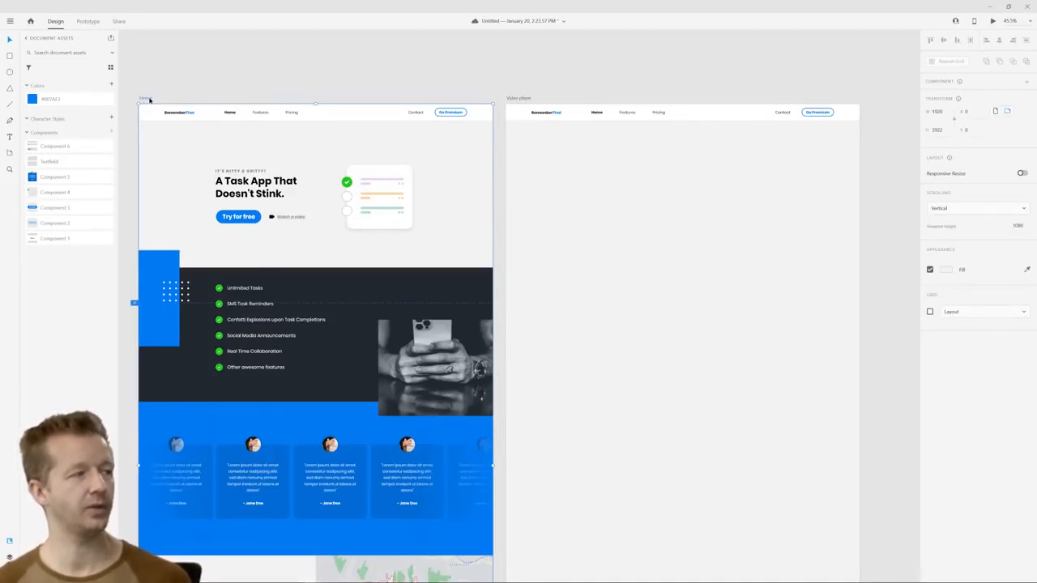
pyautogui.click(87, 21)
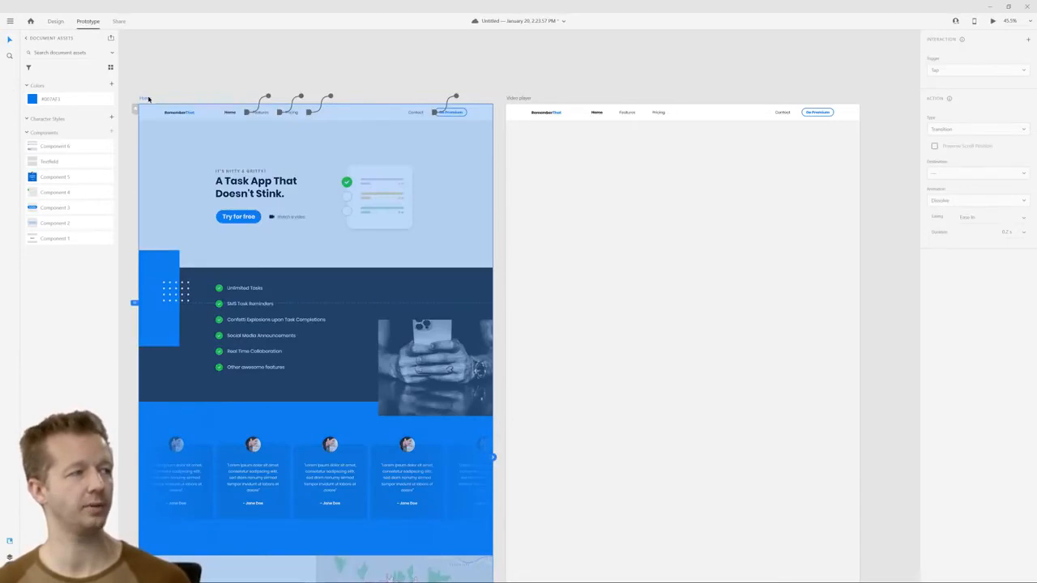
pyautogui.click(286, 218)
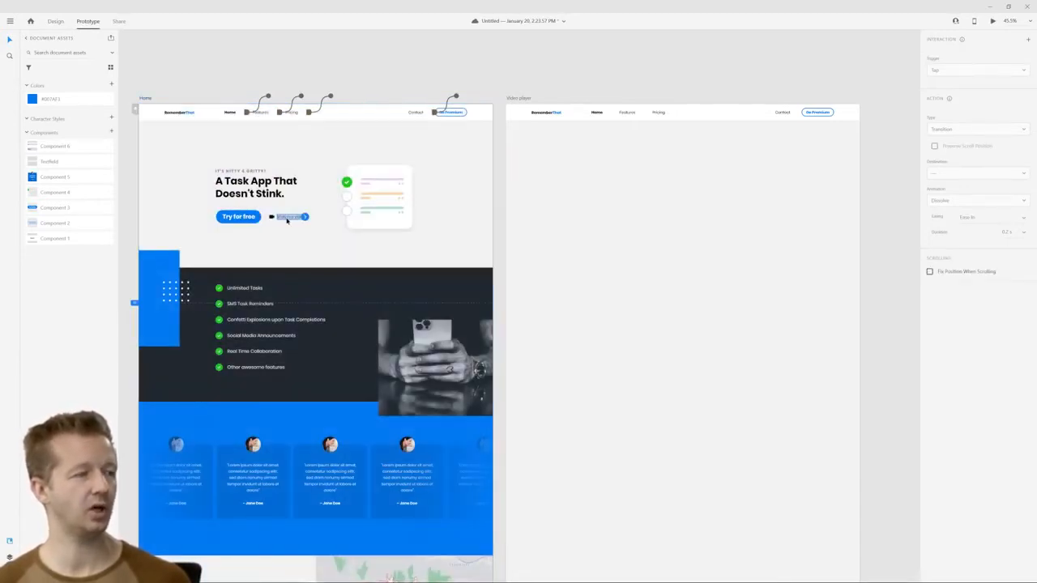
pyautogui.scroll(3, 286, 218)
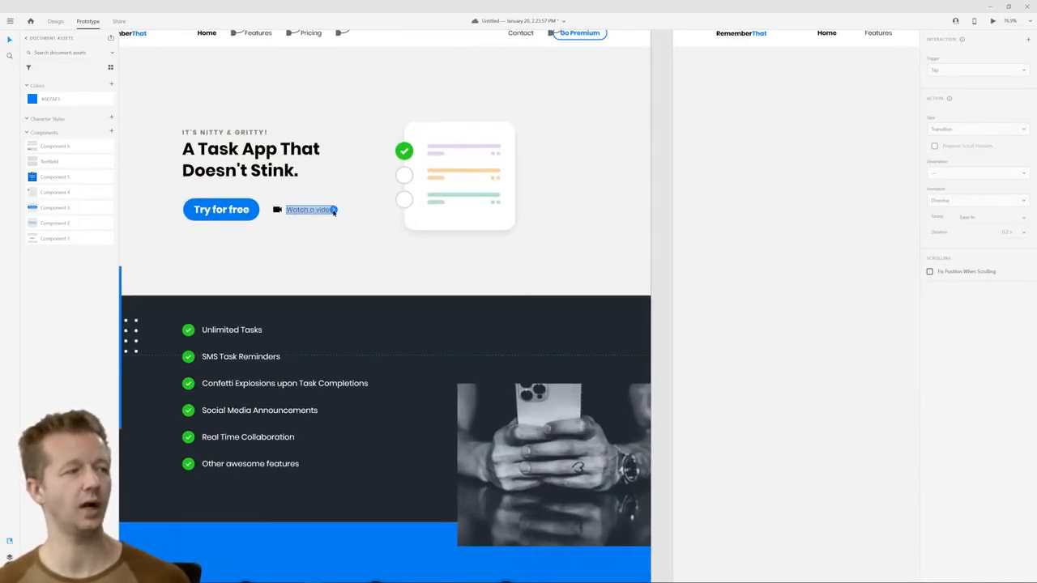
pyautogui.moveTo(333, 212); pyautogui.dragTo(814, 250)
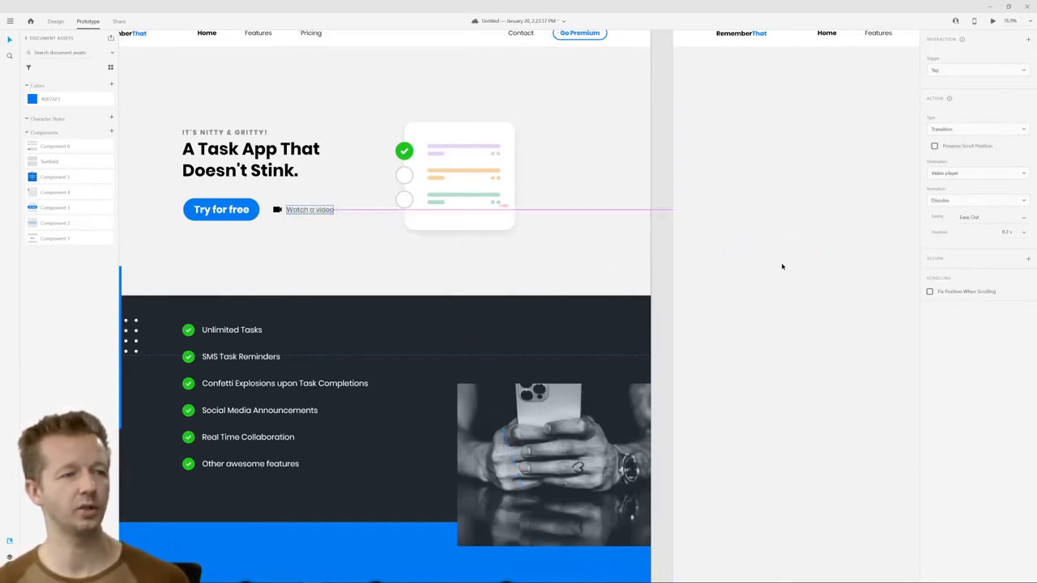
pyautogui.scroll(-4, 782, 266)
pyautogui.moveTo(839, 318); pyautogui.dragTo(627, 226)
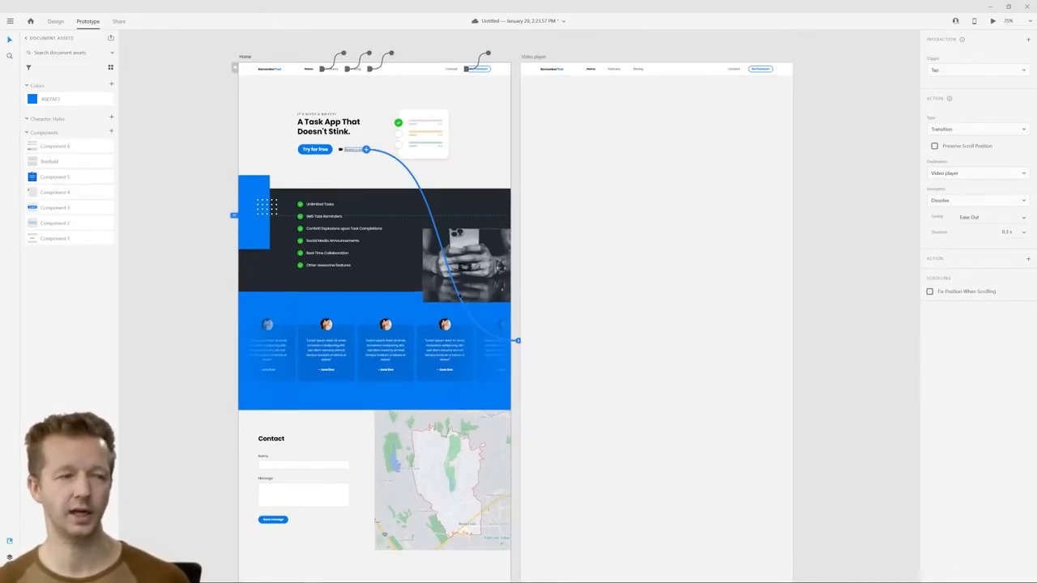
# Keep Tap as the trigger of the "Watch a video" interaction and open its action type choices
pyautogui.click(956, 71)
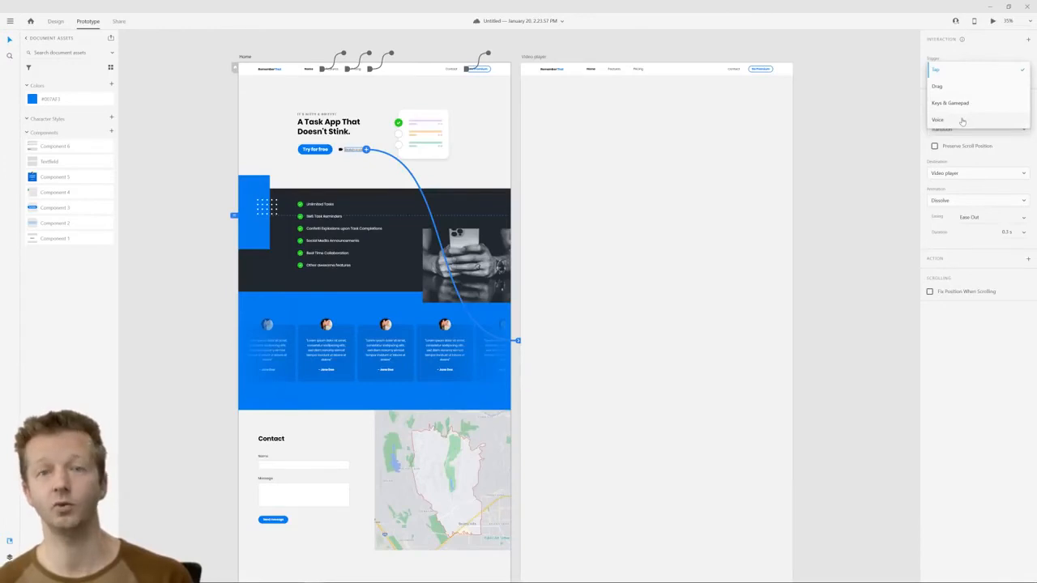
pyautogui.click(960, 71)
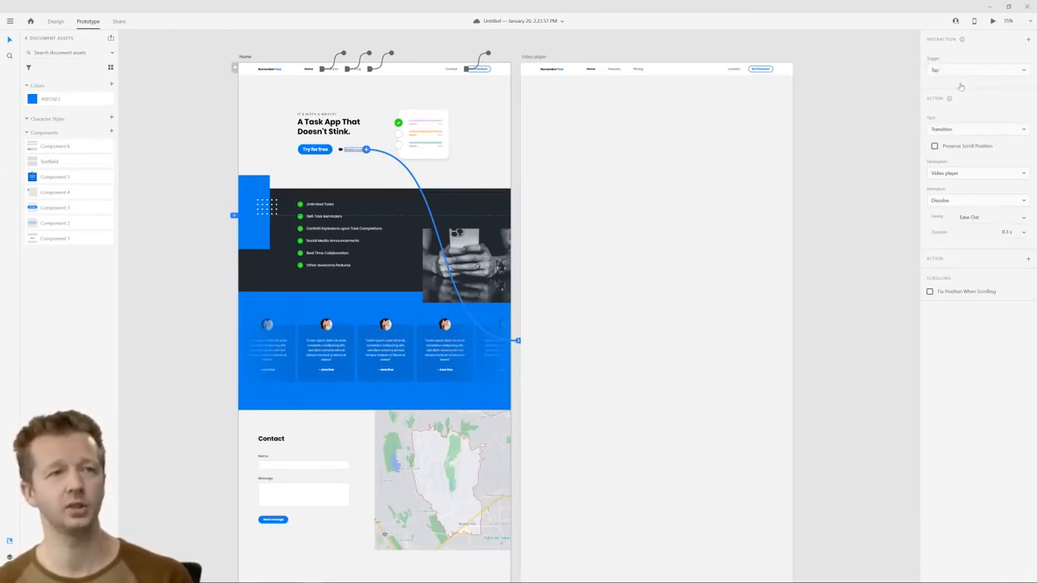
pyautogui.click(961, 132)
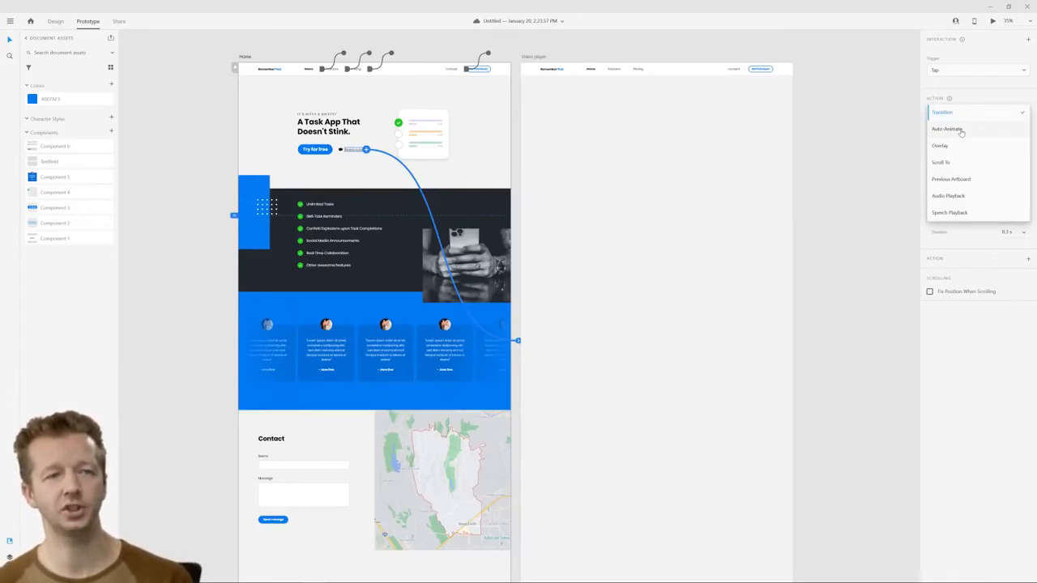
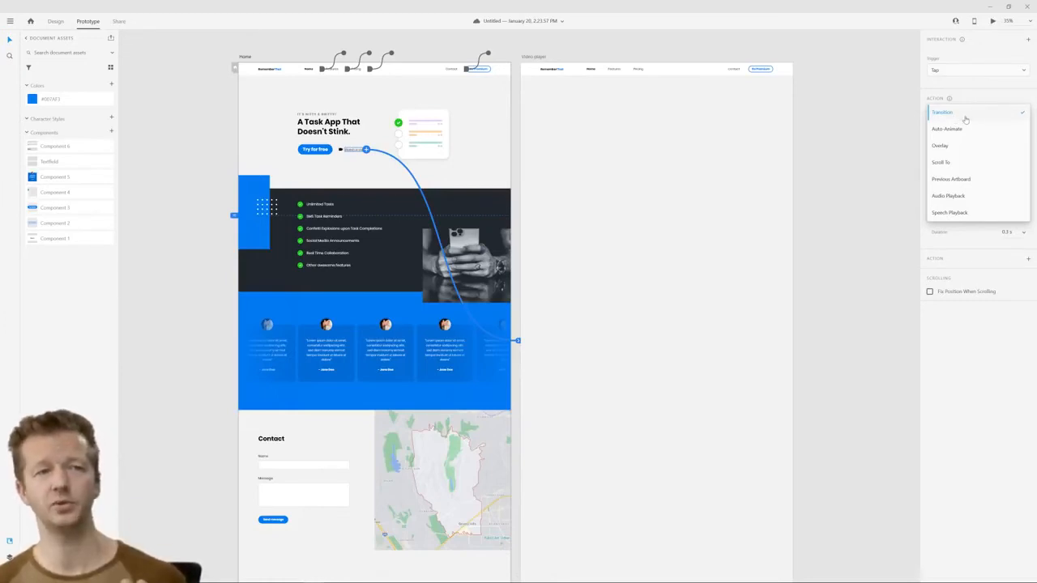
# Review the "Watch a video" interaction's animation and easing choices, keeping Transition, Dissolve and Ease Out
pyautogui.click(965, 119)
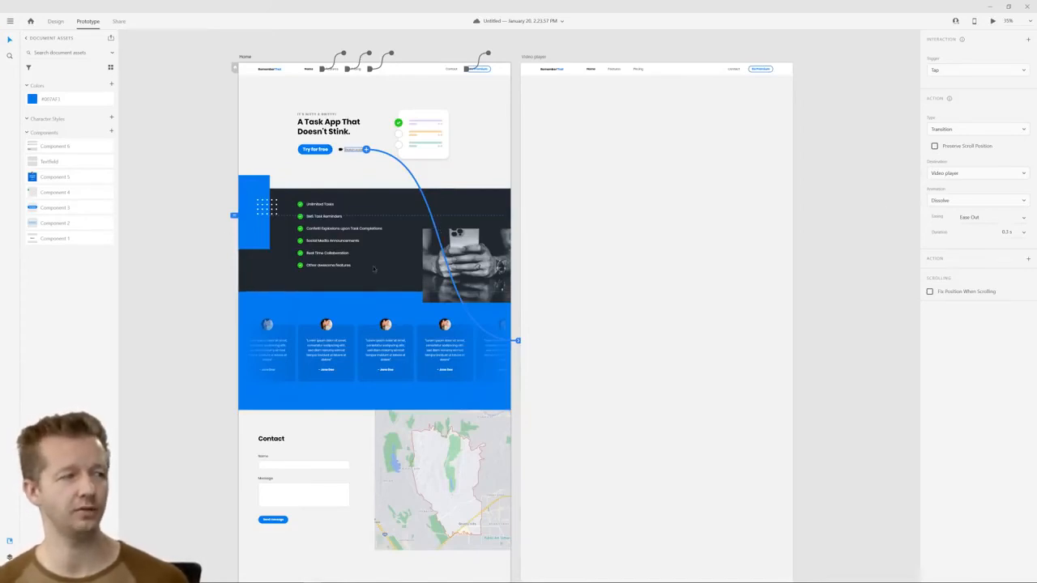
pyautogui.click(964, 203)
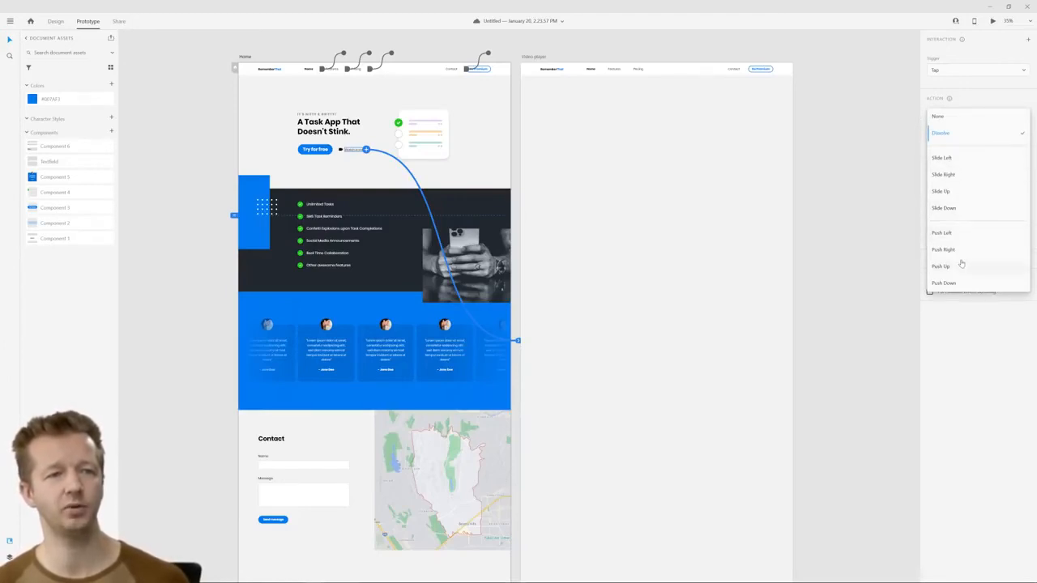
pyautogui.click(965, 364)
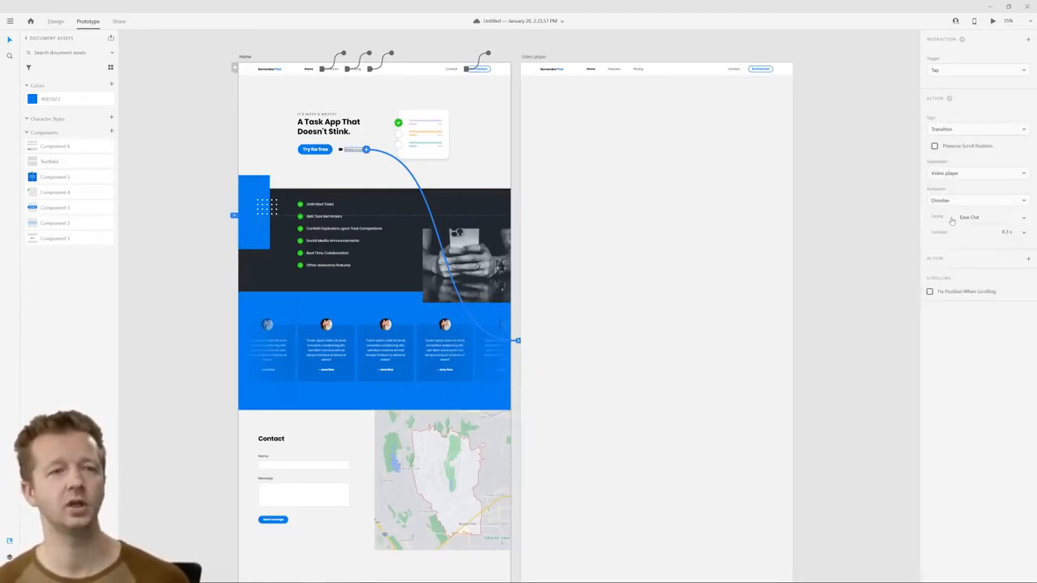
pyautogui.click(1021, 219)
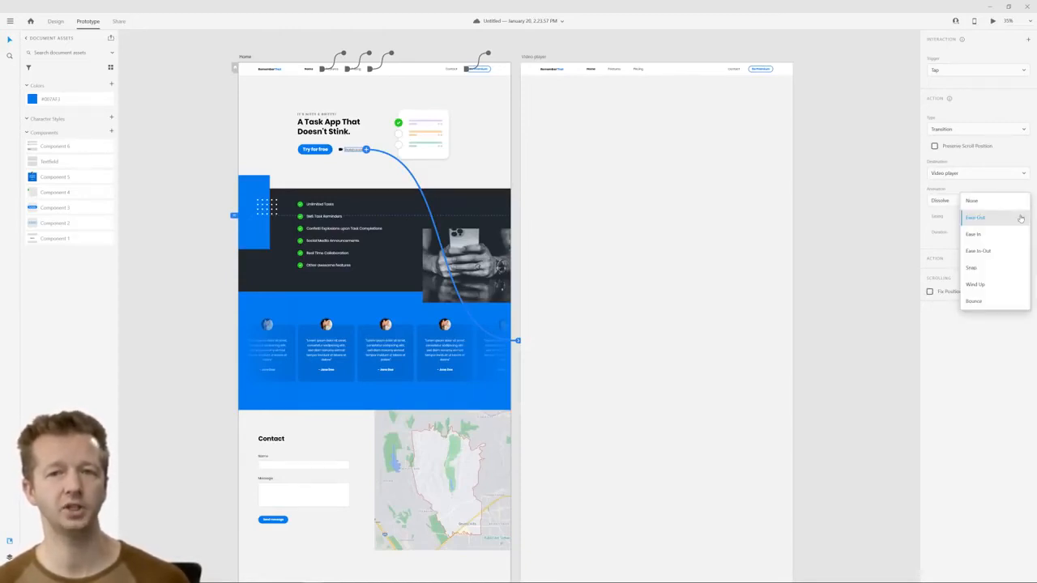
pyautogui.click(1019, 219)
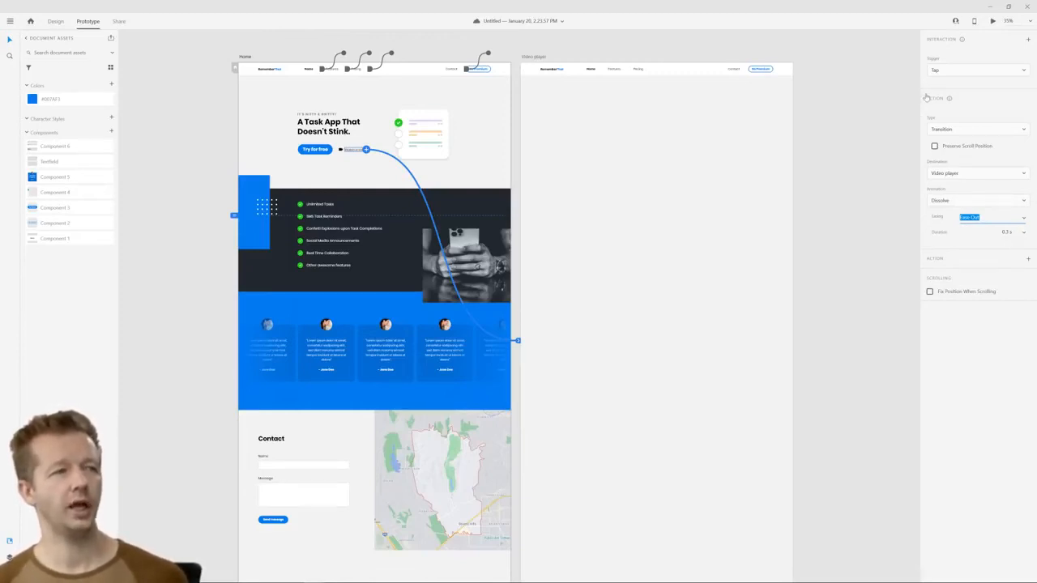
# Preview the Dissolve transition by following the "Watch a video" link, and close the preview
pyautogui.click(992, 22)
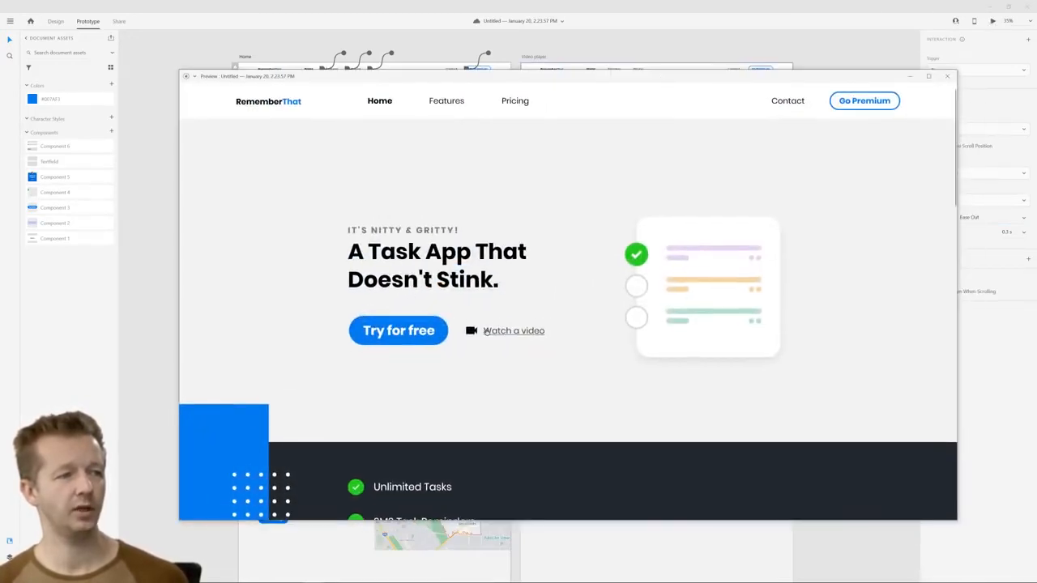
pyautogui.click(491, 334)
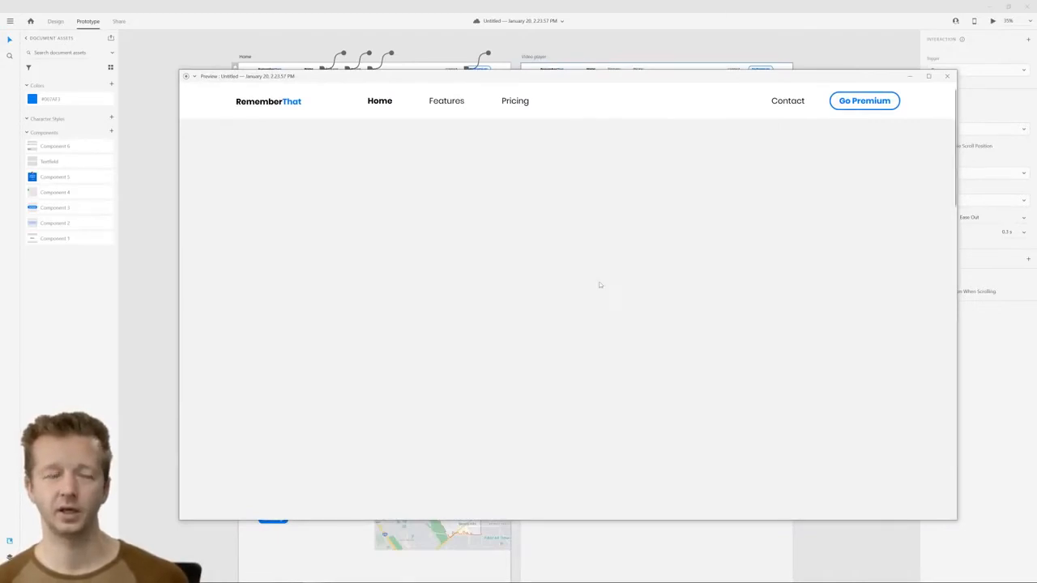
pyautogui.click(946, 76)
# Change the "Watch a video" action type to Auto-Animate and test the link in the preview
pyautogui.click(953, 129)
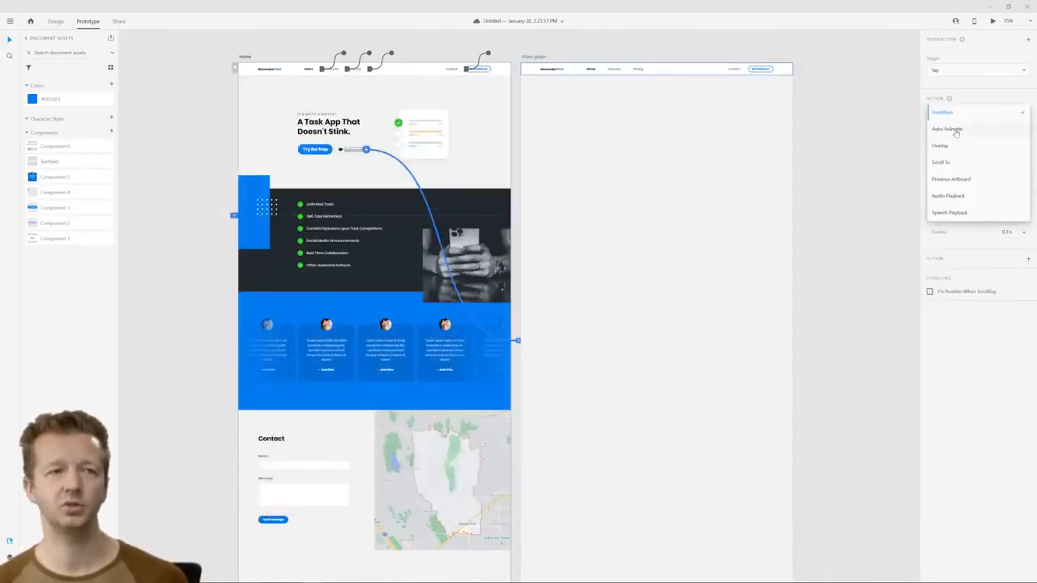
pyautogui.click(954, 131)
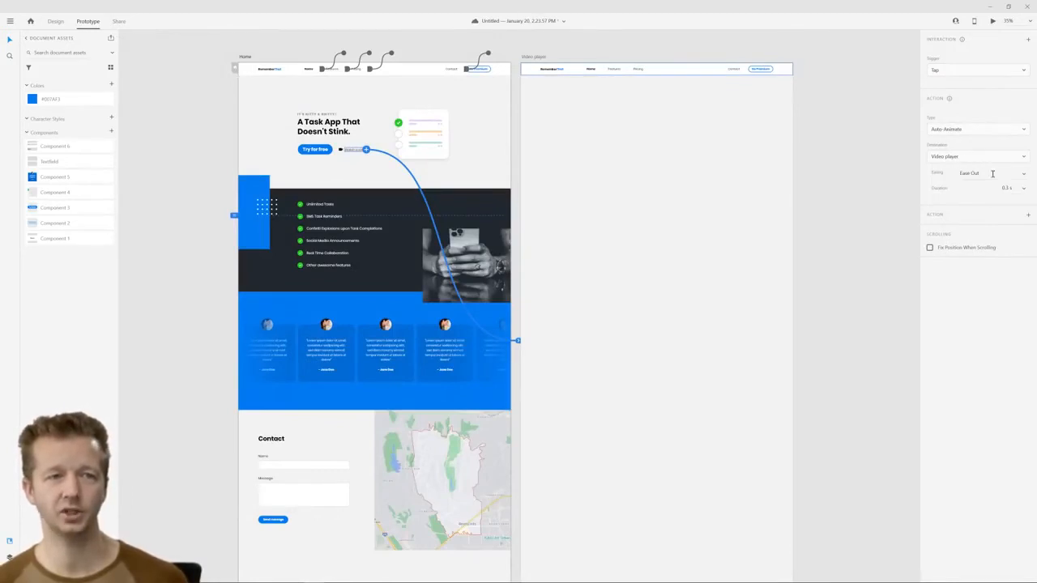
pyautogui.click(993, 22)
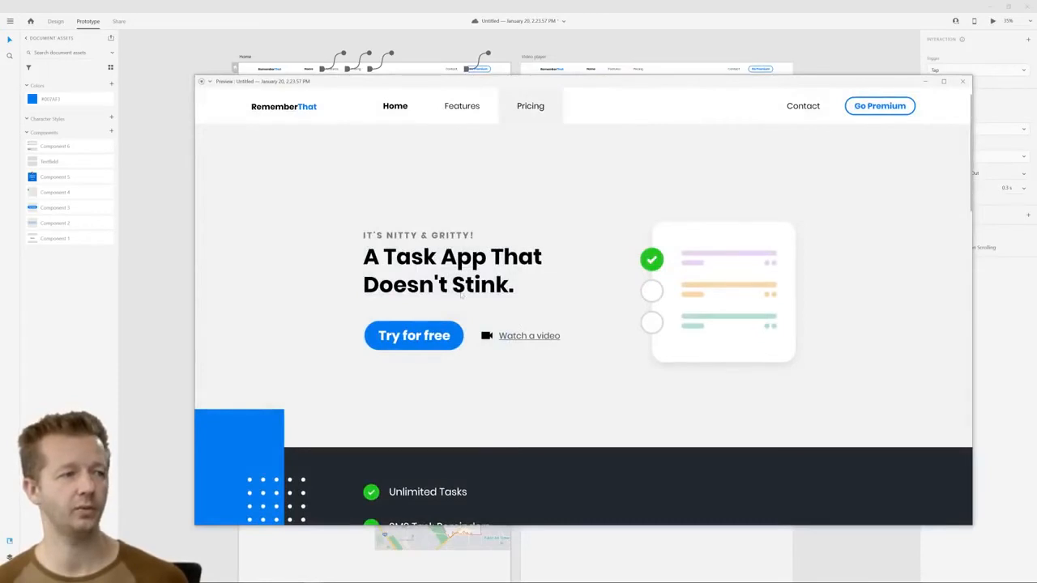
pyautogui.click(524, 336)
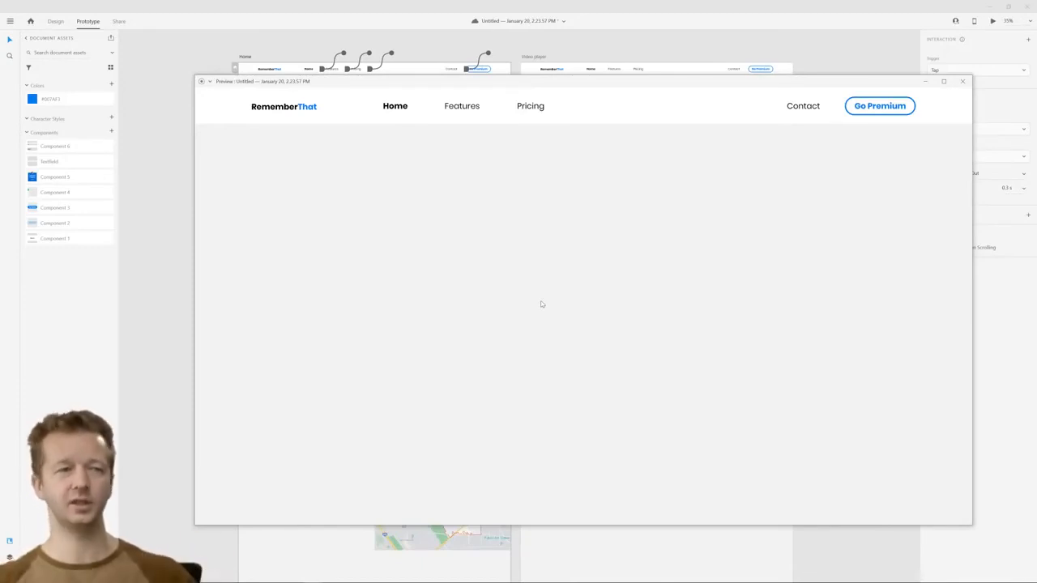
pyautogui.click(963, 82)
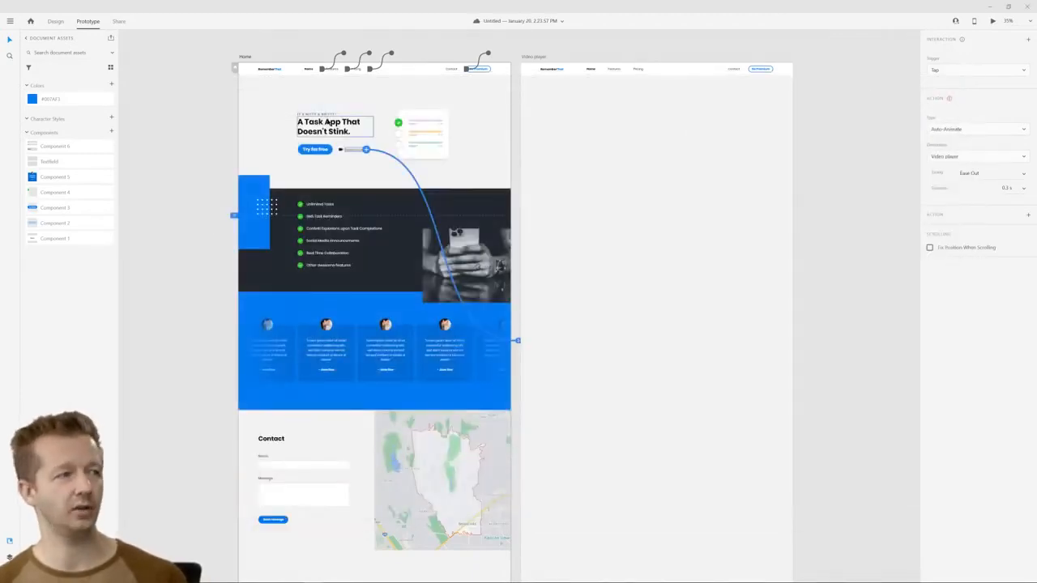
# Examine the Home artboard's hero heading, task card and features section alongside the Video player artboard
pyautogui.click(289, 101)
pyautogui.scroll(3, 291, 103)
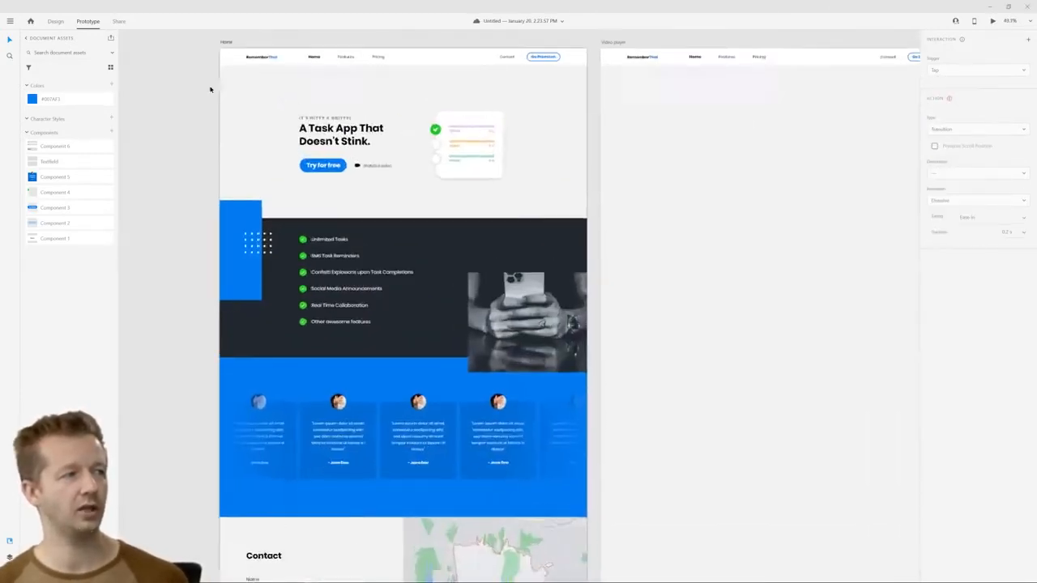
pyautogui.click(357, 142)
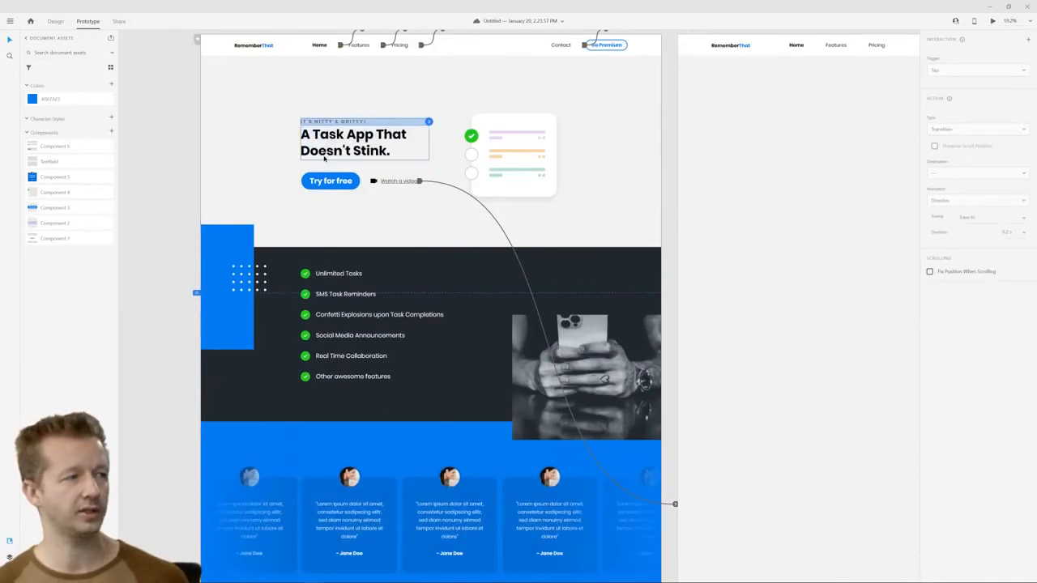
pyautogui.click(510, 147)
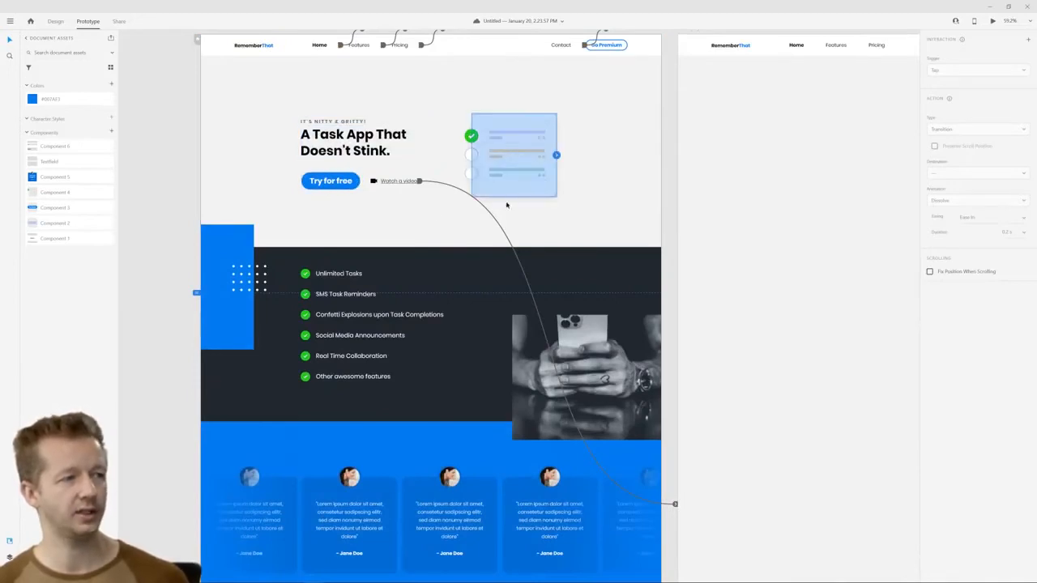
pyautogui.click(231, 244)
pyautogui.click(286, 266)
pyautogui.scroll(-1, 583, 217)
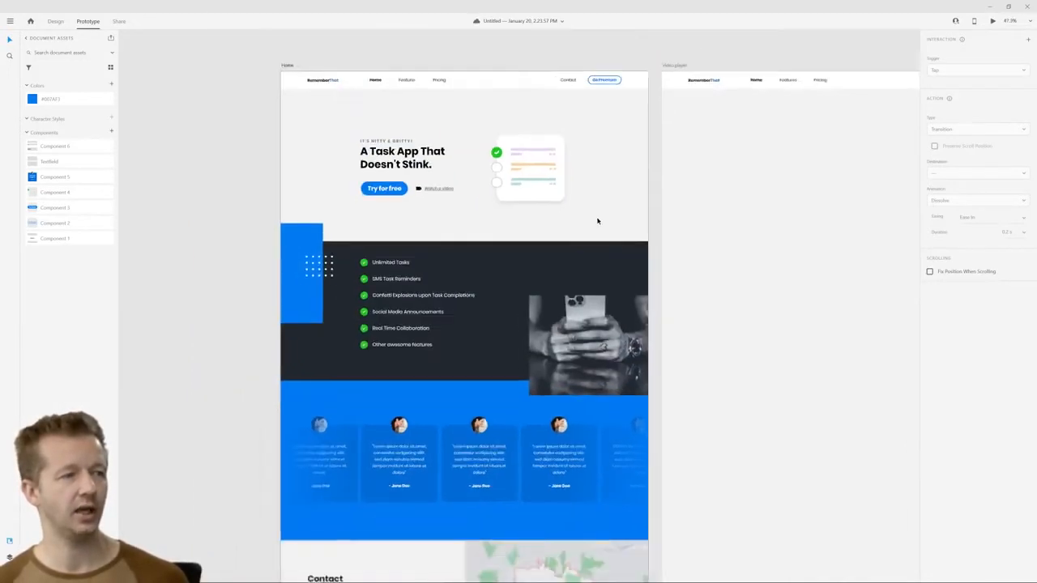
pyautogui.moveTo(650, 201); pyautogui.dragTo(488, 223)
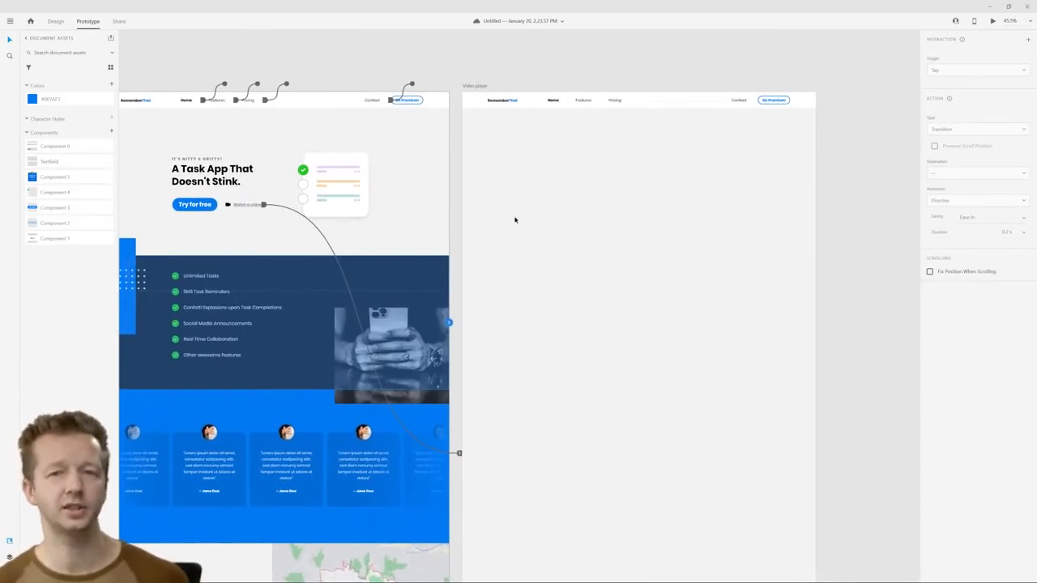
pyautogui.click(514, 220)
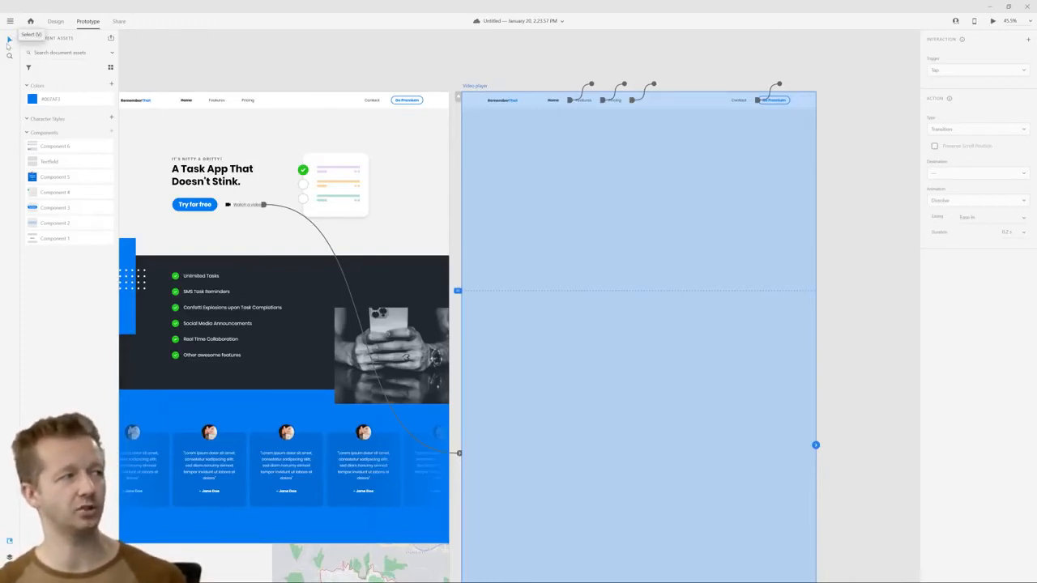
pyautogui.click(316, 41)
pyautogui.scroll(-3, 405, 49)
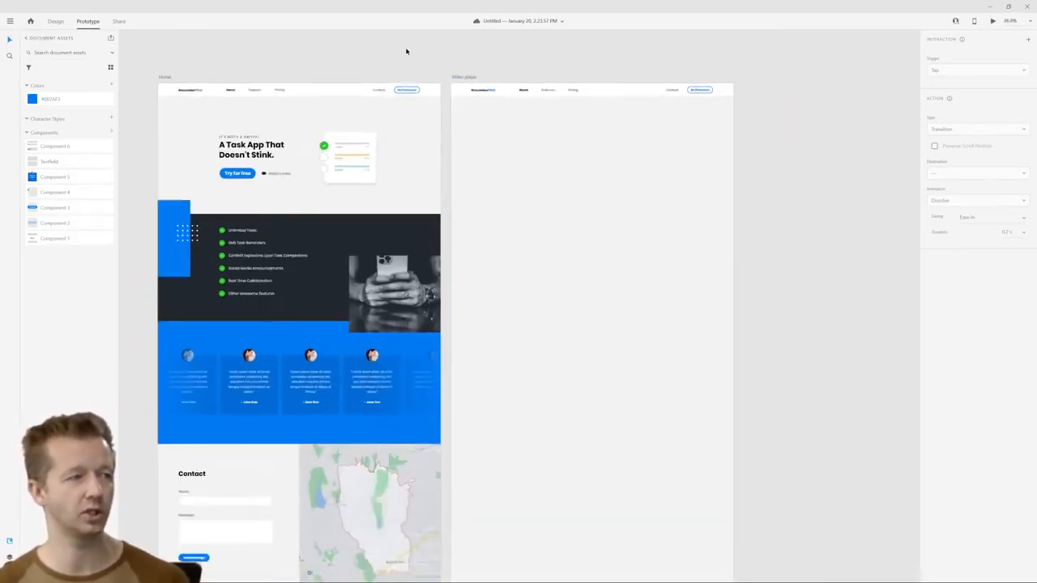
pyautogui.moveTo(393, 41); pyautogui.dragTo(477, 77)
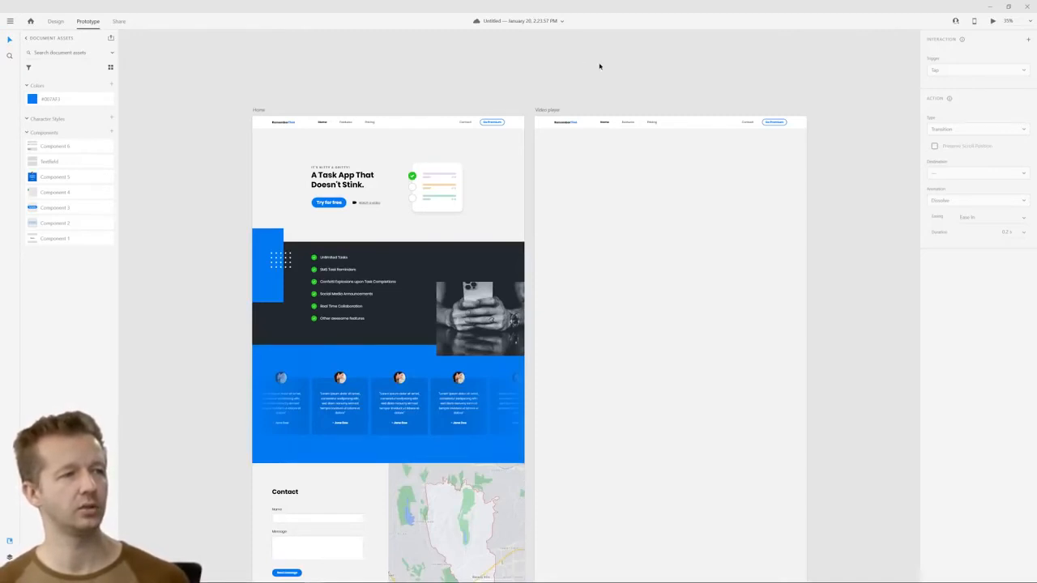
# Return to design mode and draw a rectangle about 1920 by 1086 px over the upper part of the Video player artboard
pyautogui.click(56, 21)
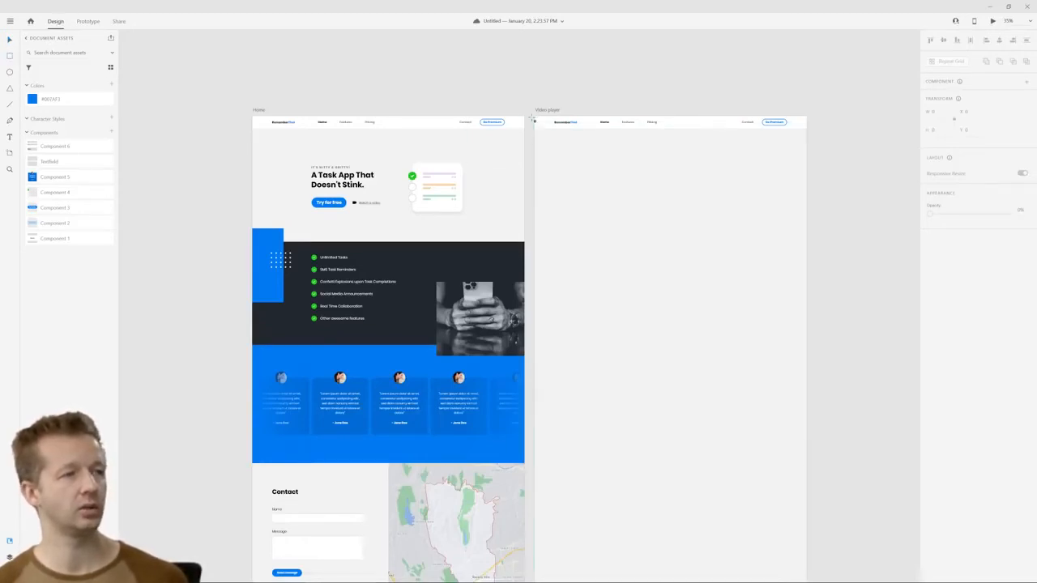
pyautogui.press('r')
pyautogui.moveTo(535, 118)
pyautogui.mouseDown()
pyautogui.moveTo(559, 324)
pyautogui.moveTo(613, 243)
pyautogui.moveTo(804, 272)
pyautogui.mouseUp()
pyautogui.click(11, 41)
# Style the Video player artboard's rectangle as an overlay with no border, a near-black fill and 72% opacity
pyautogui.scroll(5, 740, 237)
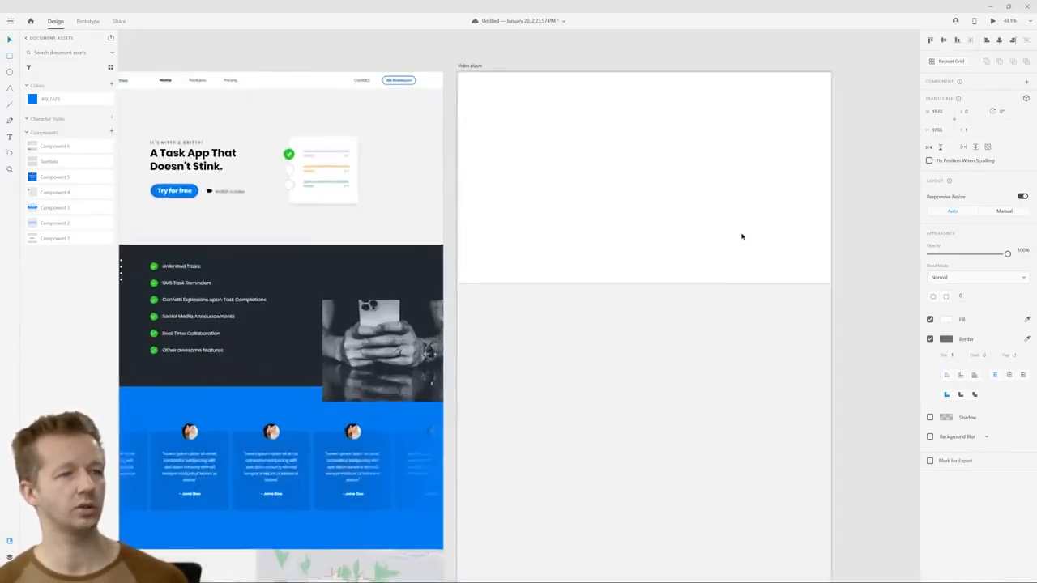
pyautogui.moveTo(624, 144); pyautogui.dragTo(613, 210)
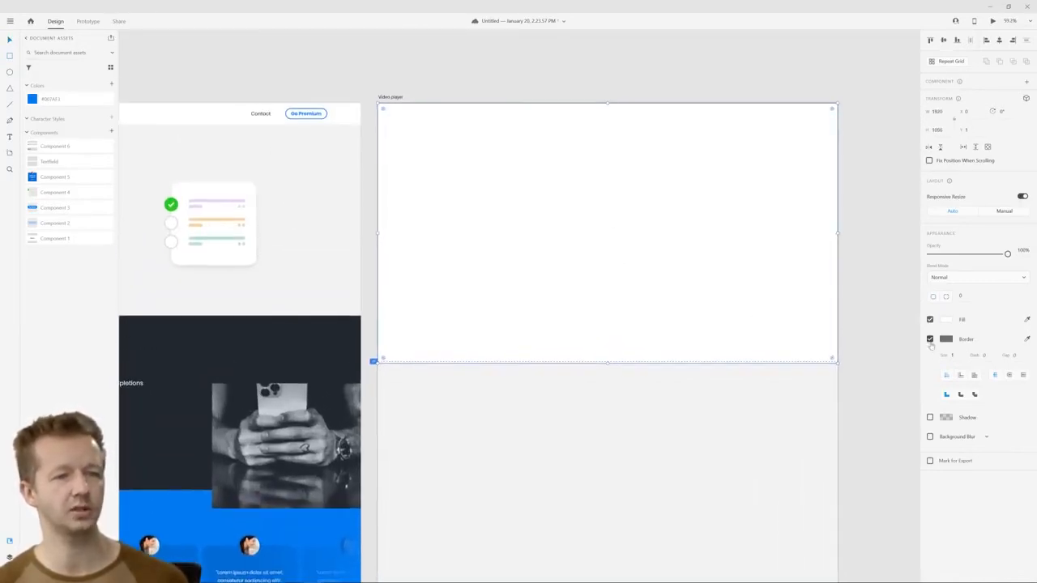
pyautogui.click(929, 338)
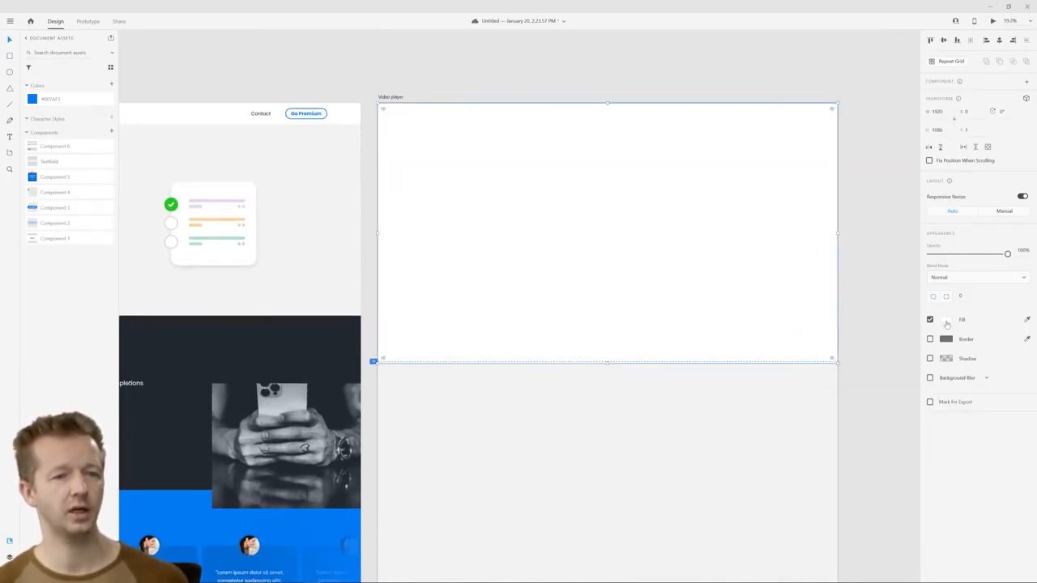
pyautogui.click(948, 320)
pyautogui.moveTo(855, 318); pyautogui.dragTo(805, 335)
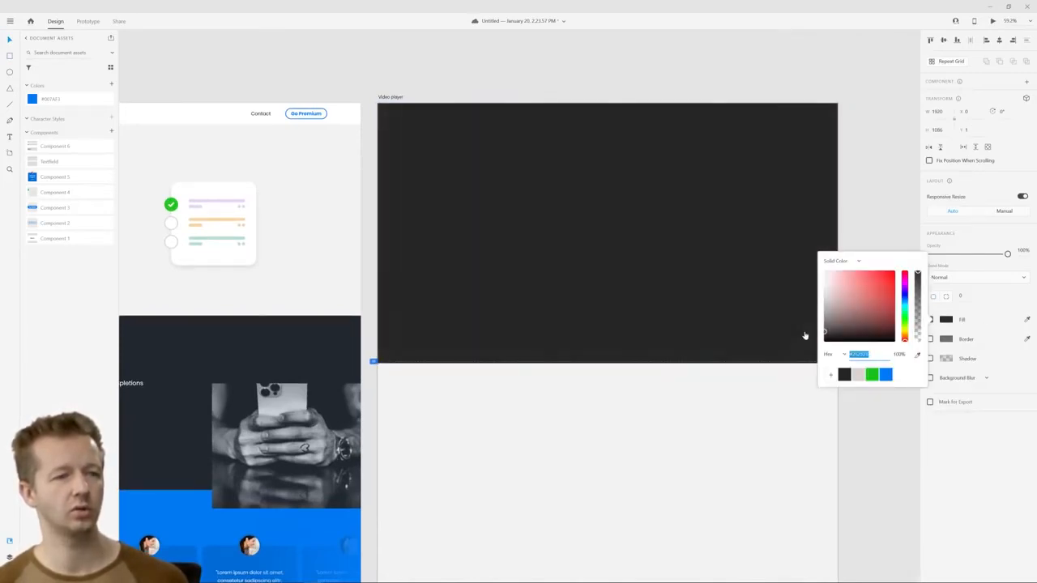
pyautogui.click(998, 291)
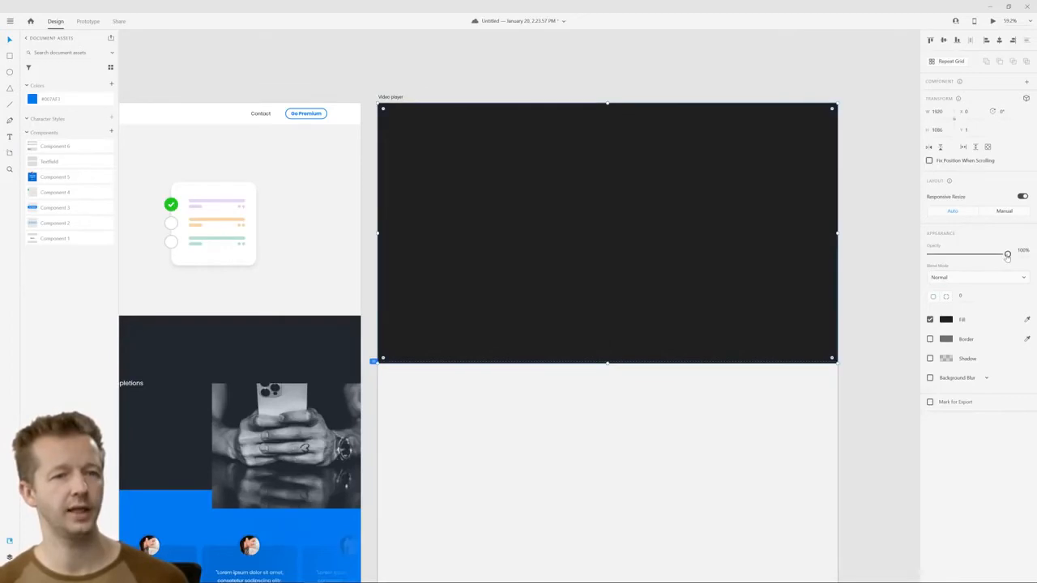
pyautogui.moveTo(1007, 254); pyautogui.dragTo(984, 254)
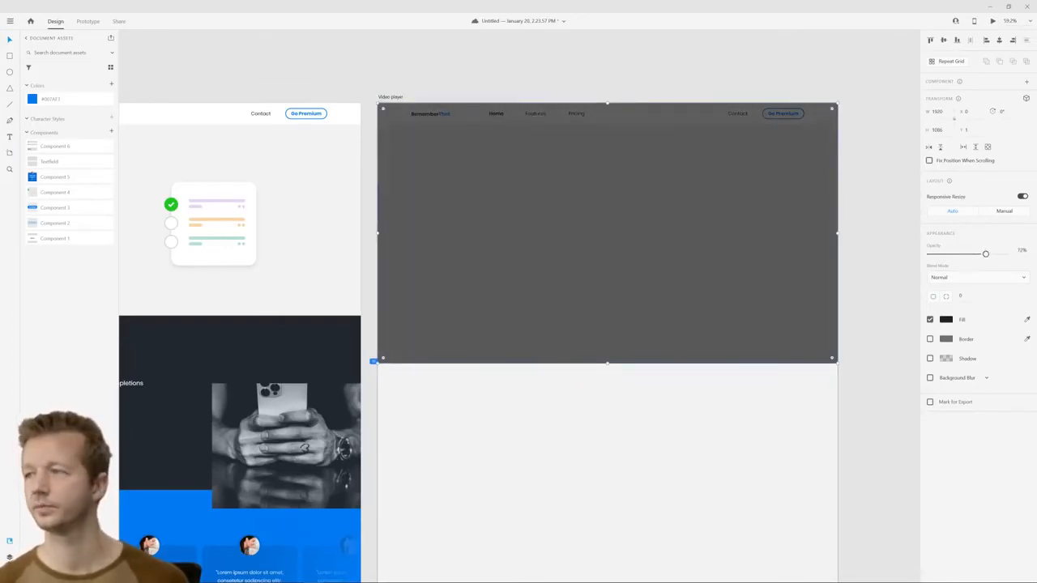
pyautogui.click(376, 73)
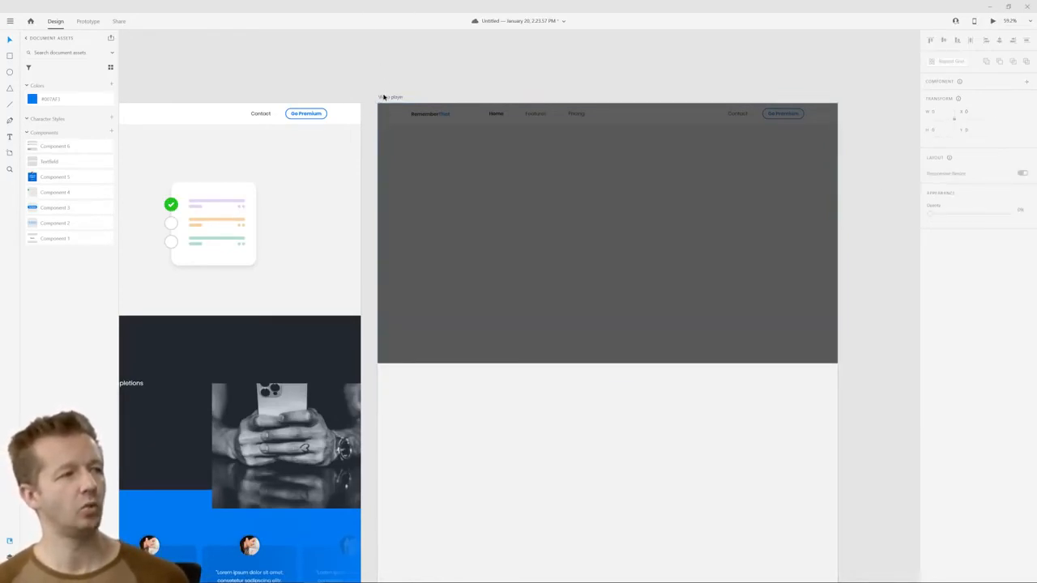
# Shorten the Video player artboard to about 1084 px high so it ends at the dark overlay's lower edge
pyautogui.click(386, 97)
pyautogui.scroll(-6, 606, 289)
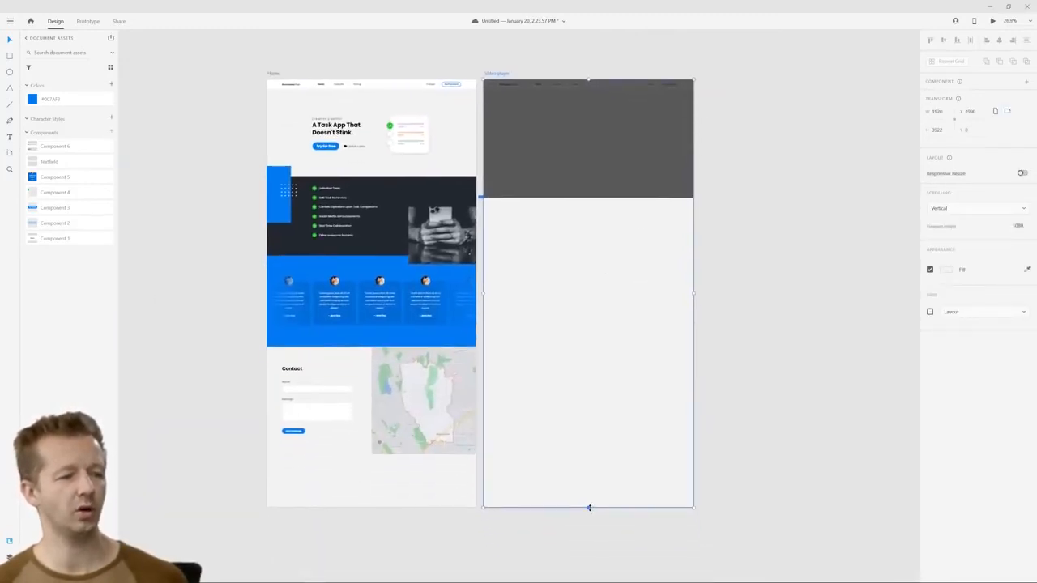
pyautogui.moveTo(587, 508); pyautogui.dragTo(363, 64)
pyautogui.scroll(2, 528, 160)
pyautogui.scroll(1, 529, 162)
pyautogui.scroll(3, 529, 162)
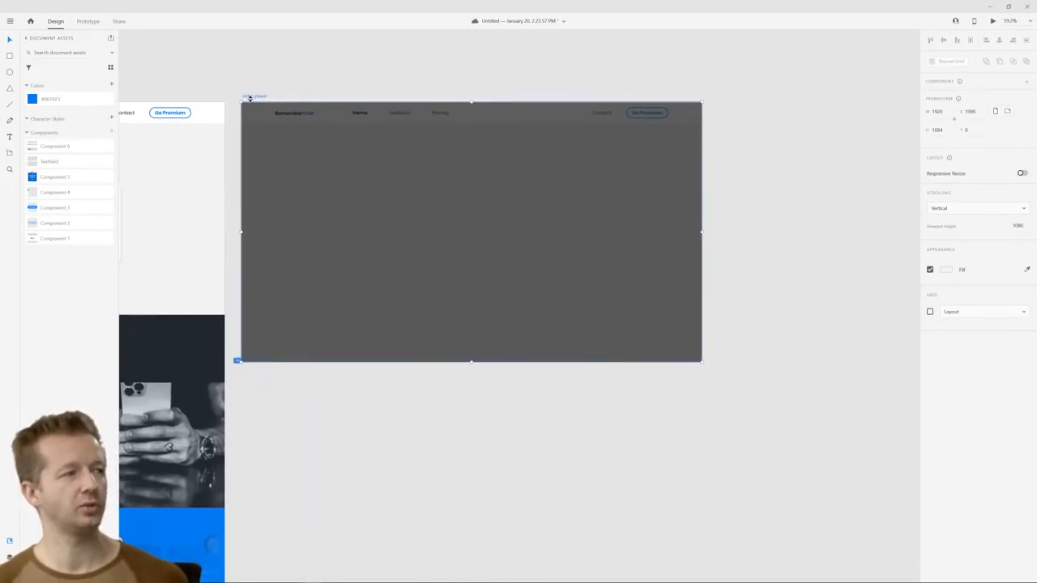
pyautogui.hotkey('ctrl', 'd')
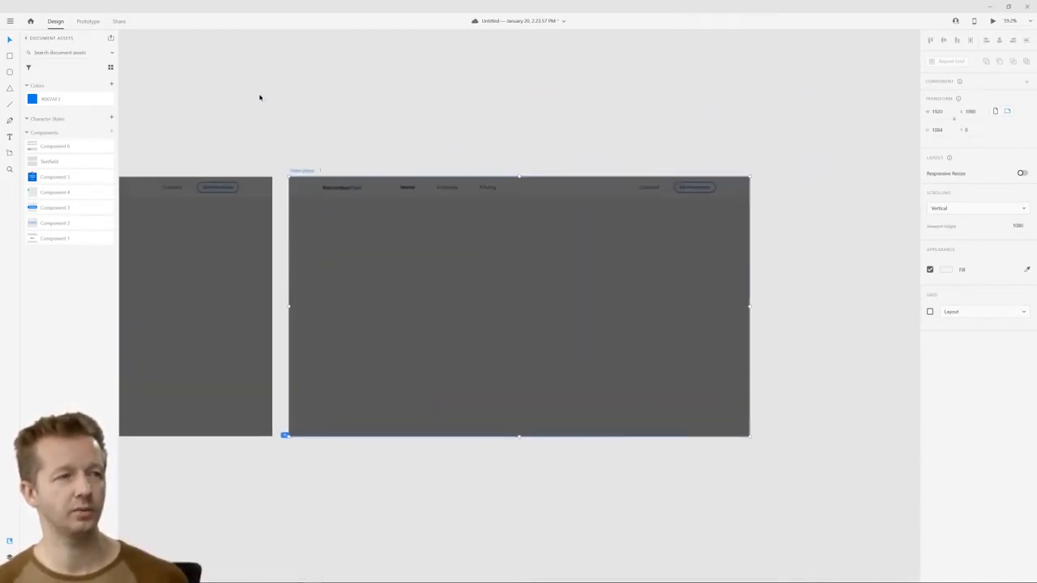
pyautogui.click(275, 106)
pyautogui.moveTo(245, 127); pyautogui.dragTo(576, 64)
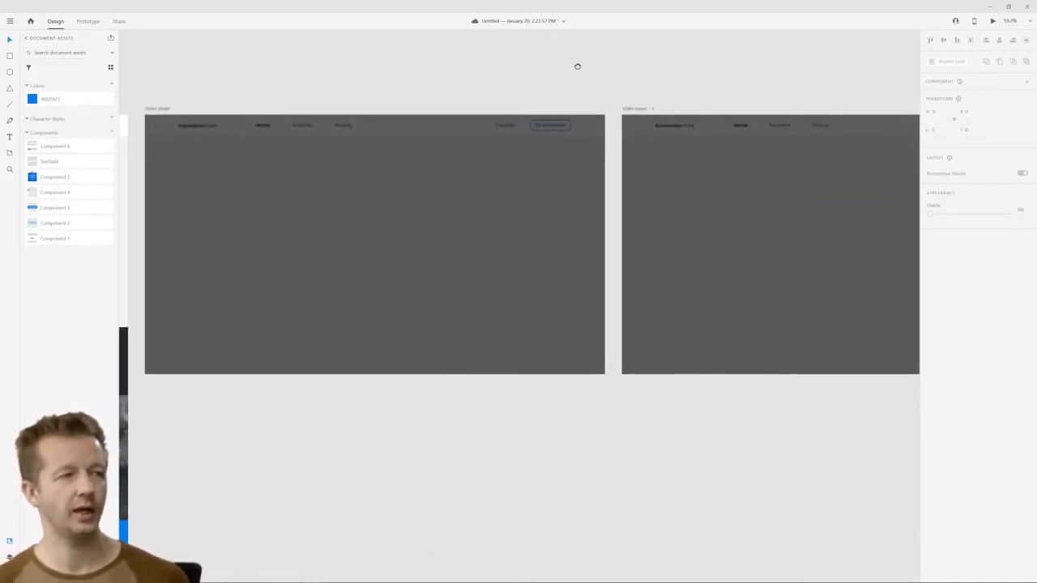
pyautogui.click(640, 108)
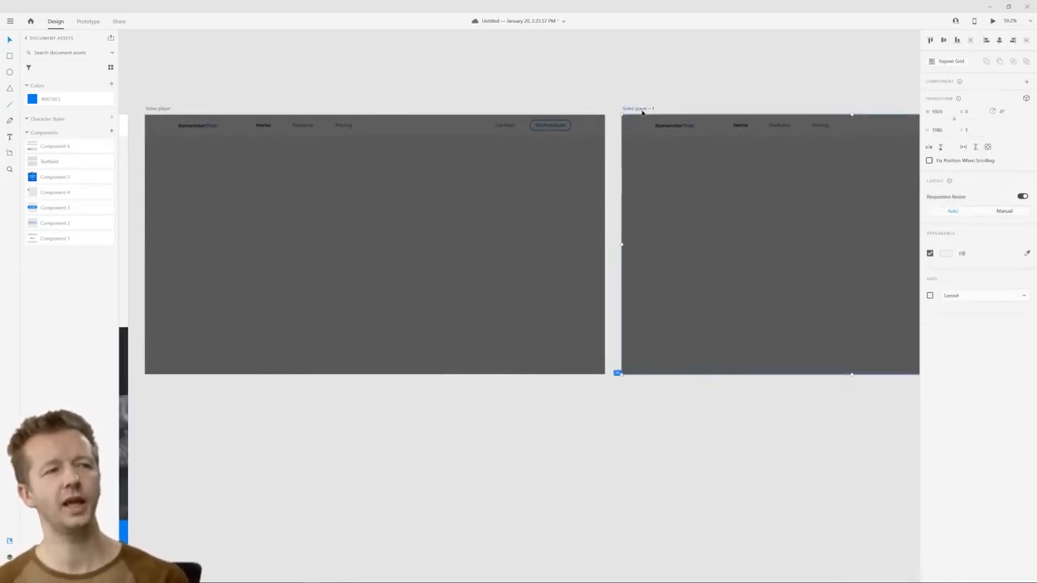
pyautogui.press('Delete')
# Draw a rectangle about 1160 by 620 px outward from the centre of the Video player artboard
pyautogui.hscroll(-5, 578, 97)
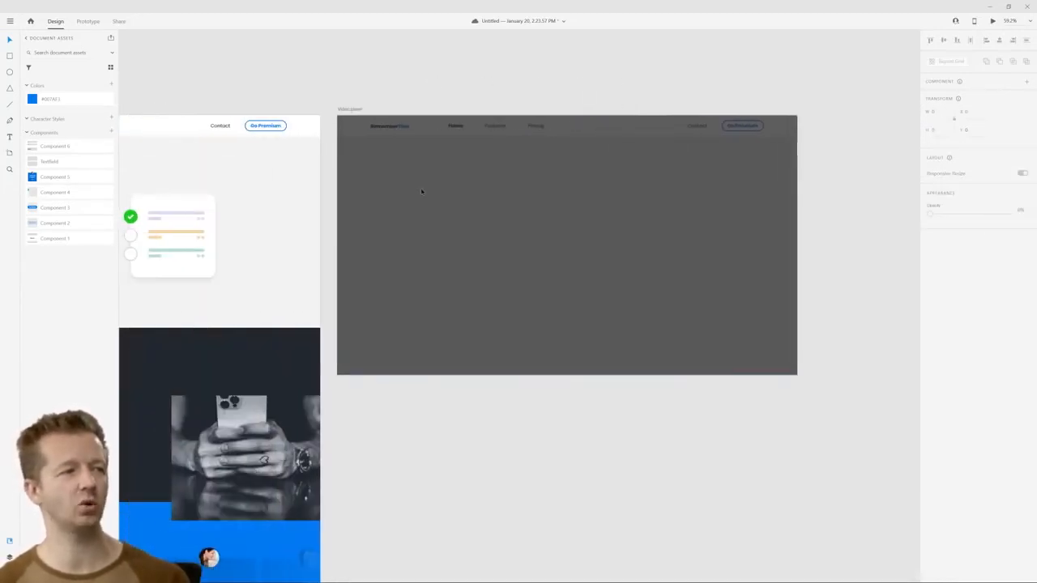
pyautogui.click(11, 56)
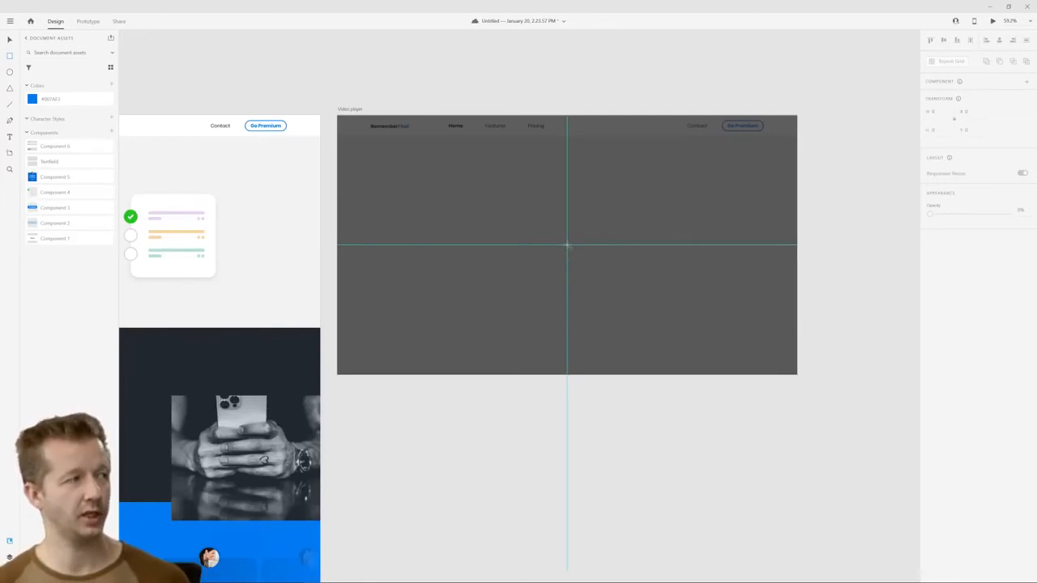
pyautogui.moveTo(567, 244)
pyautogui.mouseDown()
pyautogui.moveTo(584, 270)
pyautogui.moveTo(706, 320)
pyautogui.mouseUp()
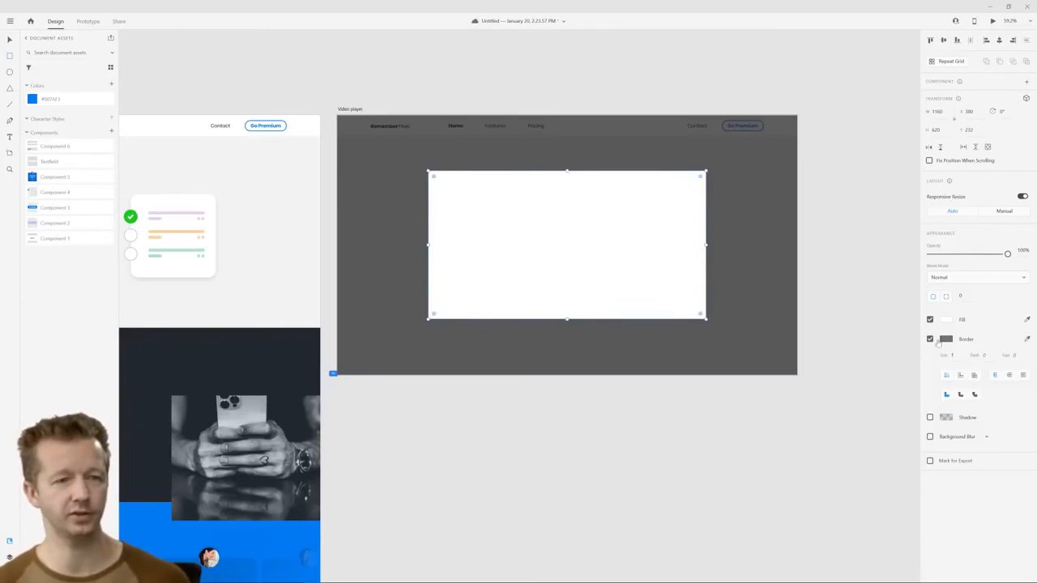
# Remove the new rectangle's border and give it a solid very dark grey fill
pyautogui.click(930, 339)
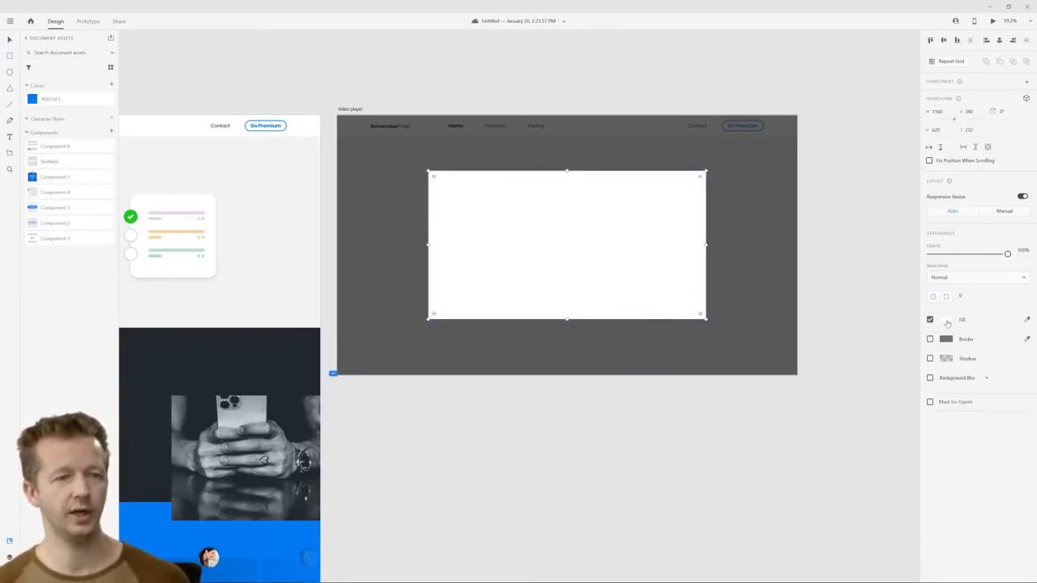
pyautogui.click(946, 321)
pyautogui.click(825, 323)
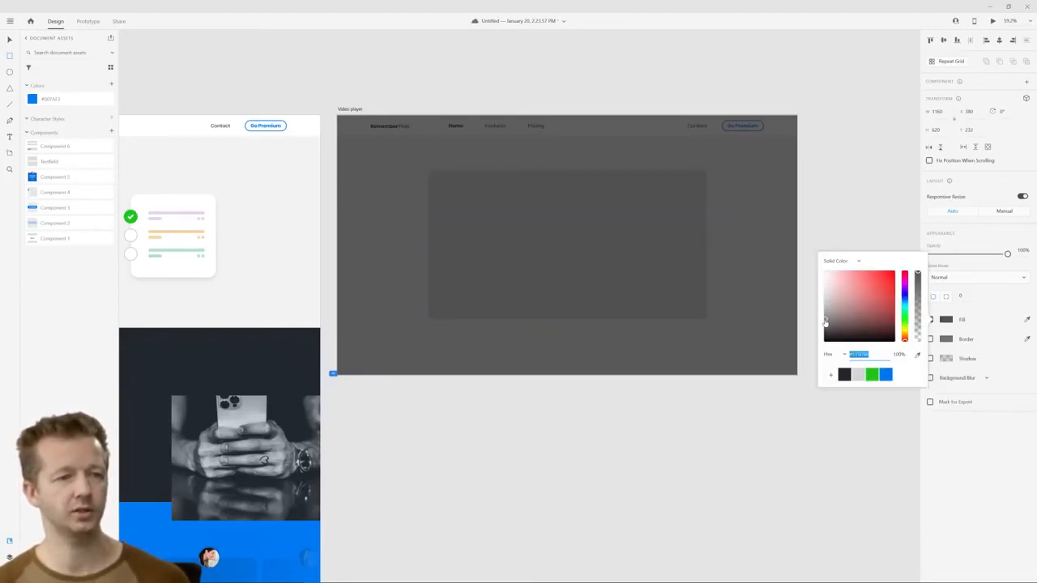
pyautogui.moveTo(825, 323); pyautogui.dragTo(798, 336)
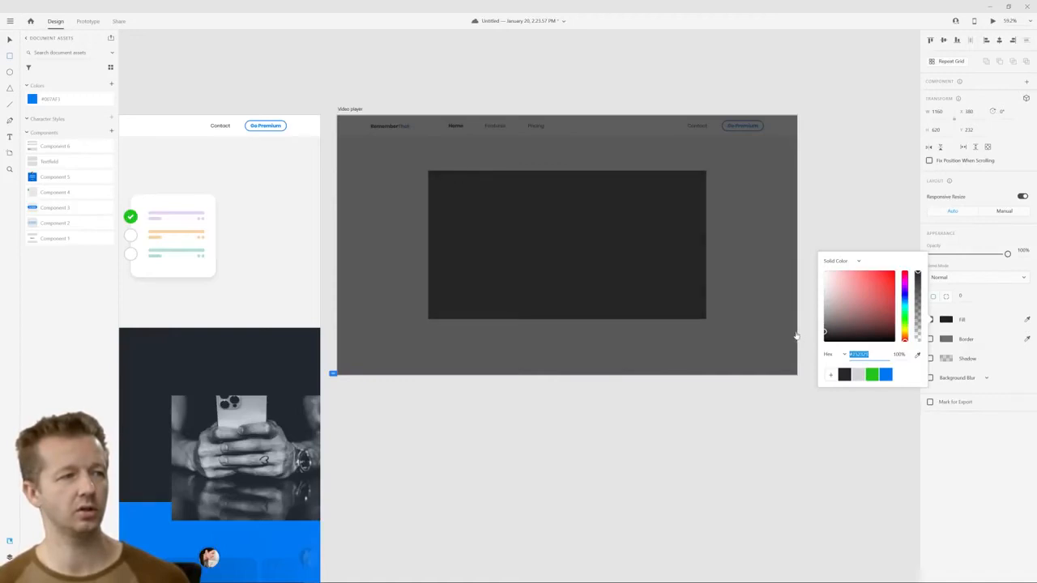
pyautogui.click(955, 448)
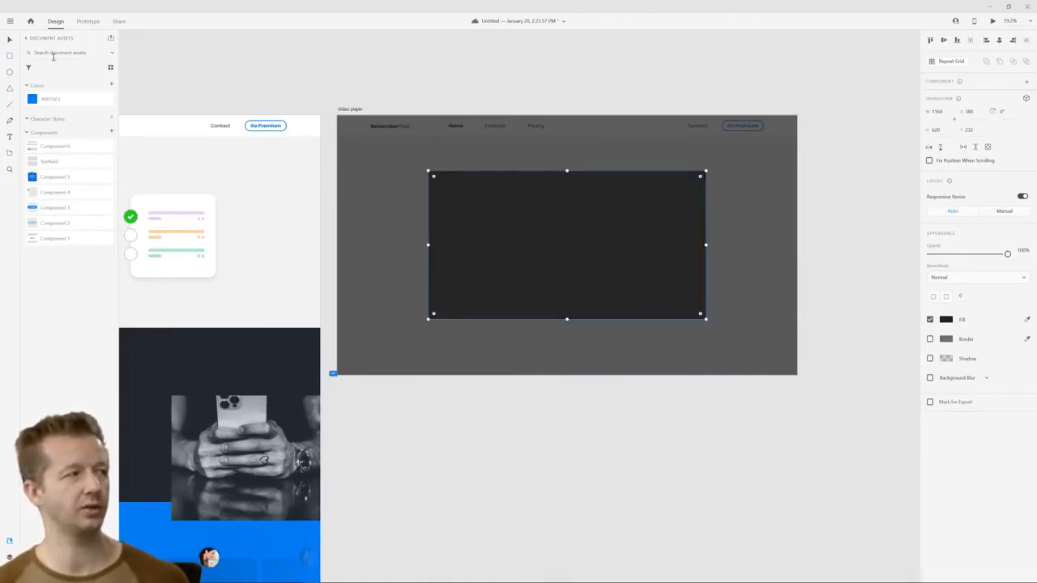
# Try a Pen-drawn play triangle with white fill and no border on the dark video rectangle, and delete it
pyautogui.scroll(2, 553, 224)
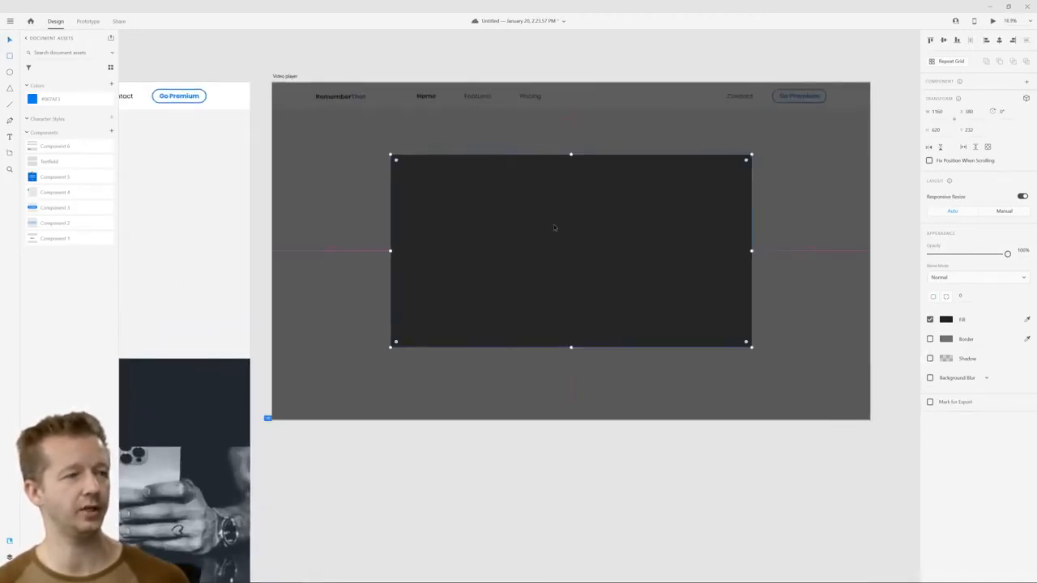
pyautogui.click(472, 63)
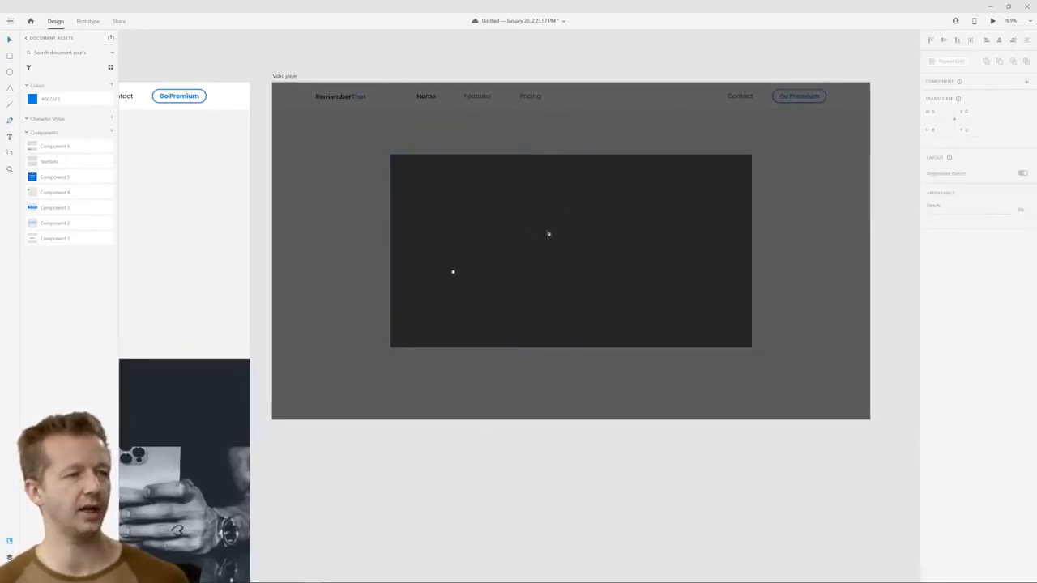
pyautogui.click(559, 220)
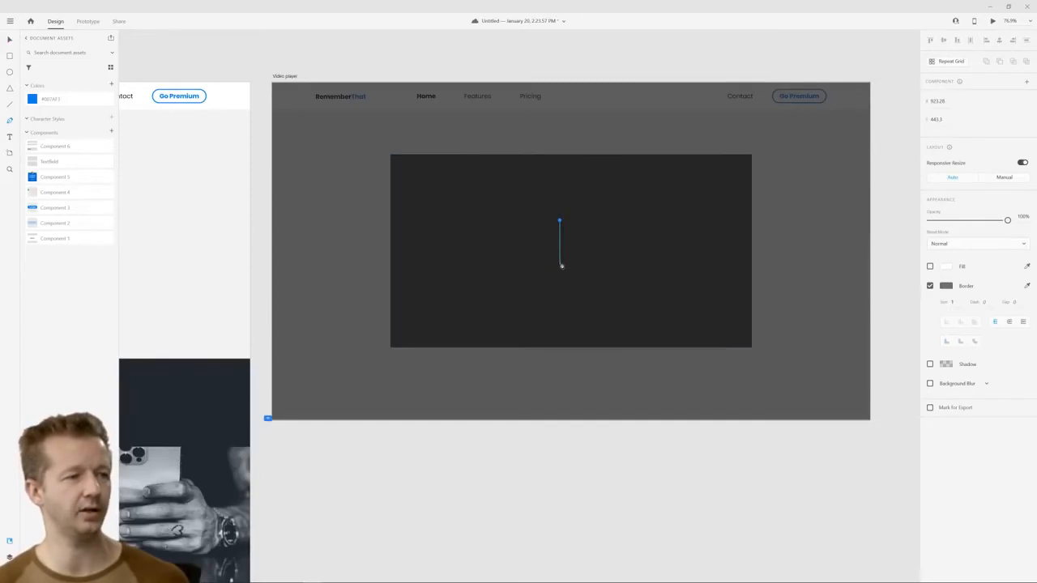
pyautogui.click(559, 261)
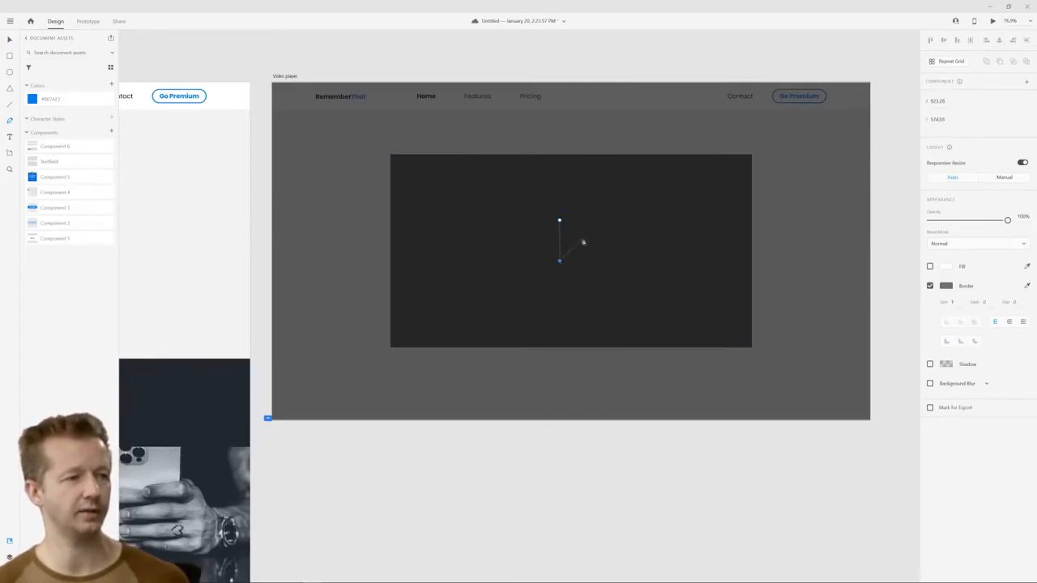
pyautogui.click(930, 285)
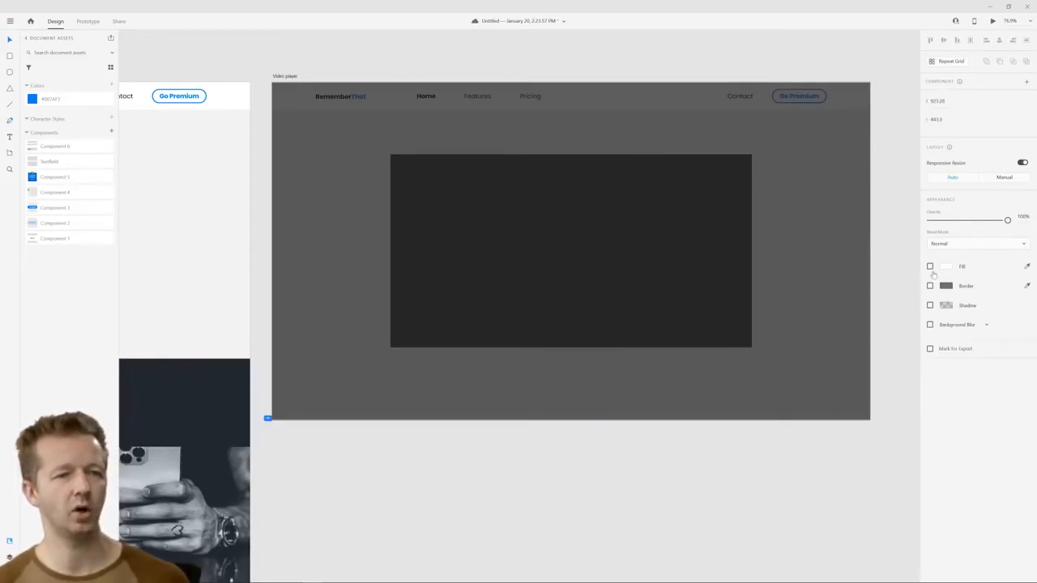
pyautogui.click(930, 266)
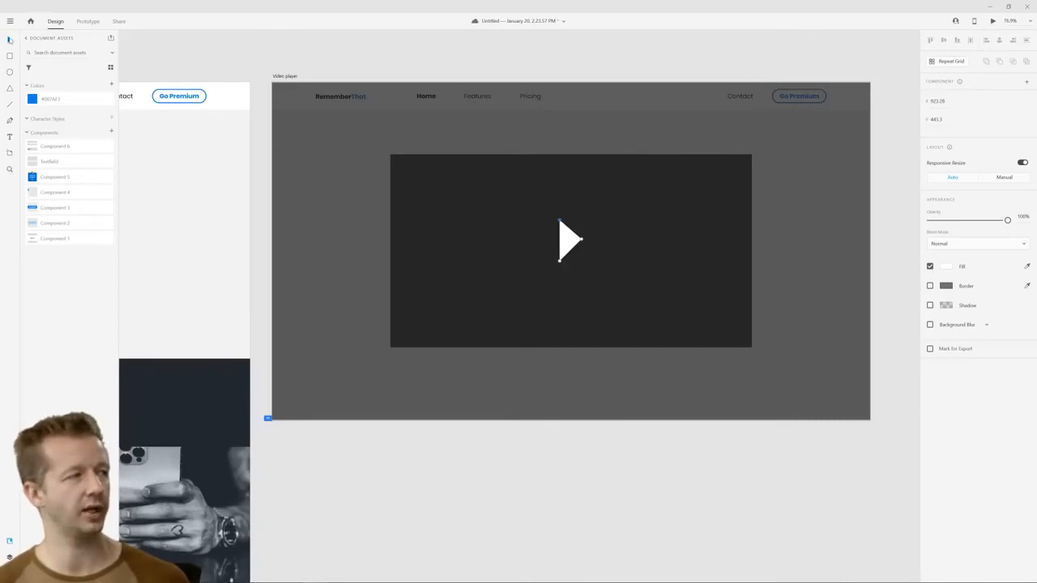
pyautogui.press('v')
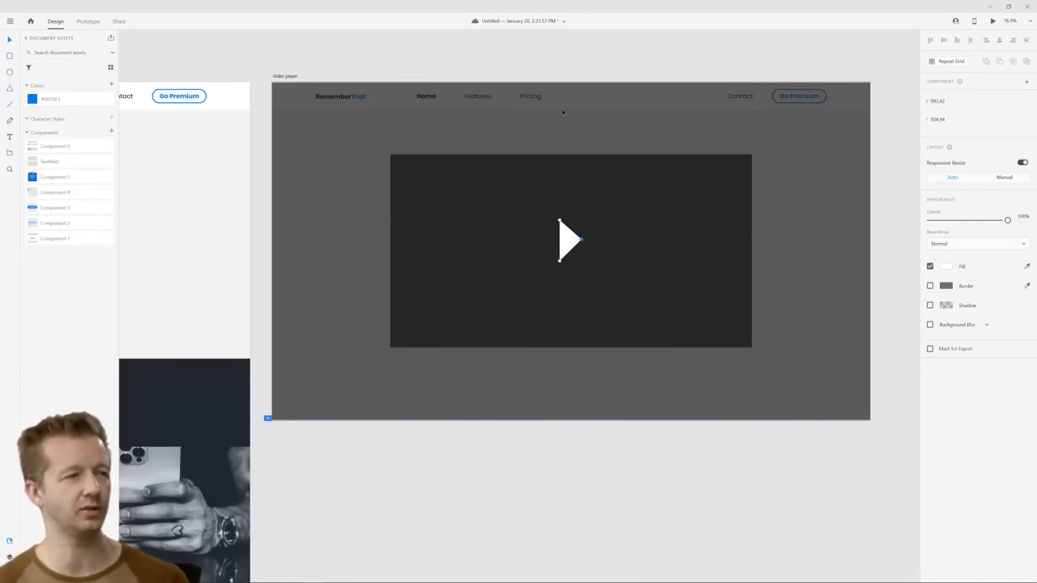
pyautogui.click(569, 239)
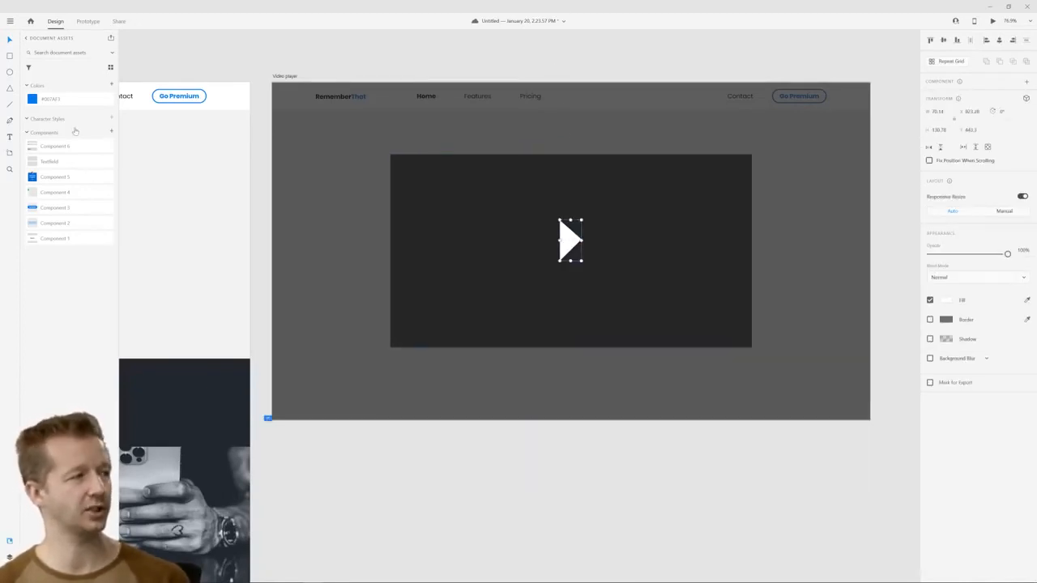
pyautogui.press('Delete')
# Draw a white play triangle with the Polygon tool, about 158 by 136 px and rotated 90°, at the centre of the video rectangle
pyautogui.press('l')
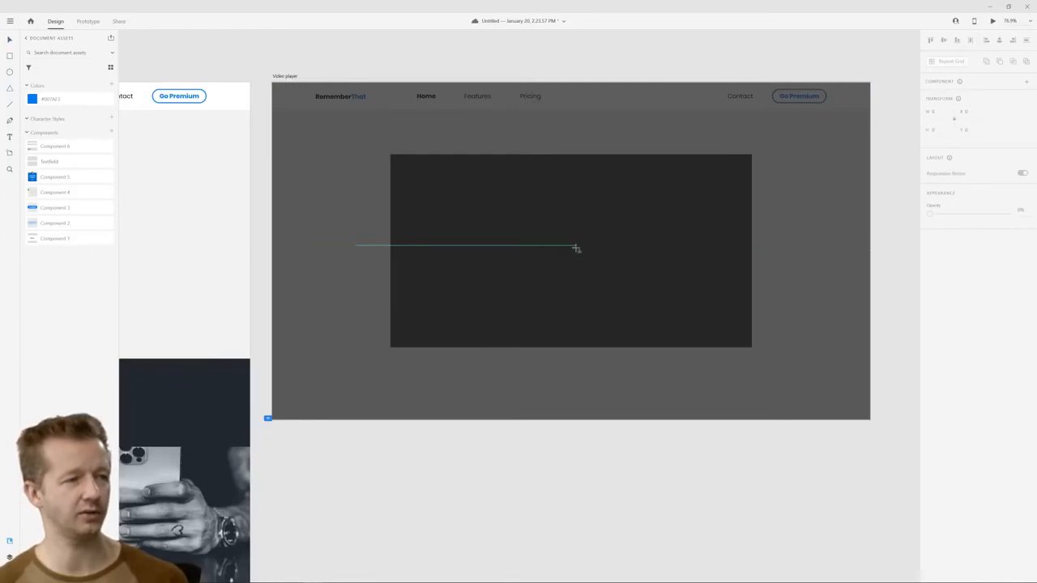
pyautogui.moveTo(569, 248)
pyautogui.mouseDown()
pyautogui.moveTo(602, 273)
pyautogui.moveTo(528, 294)
pyautogui.mouseUp()
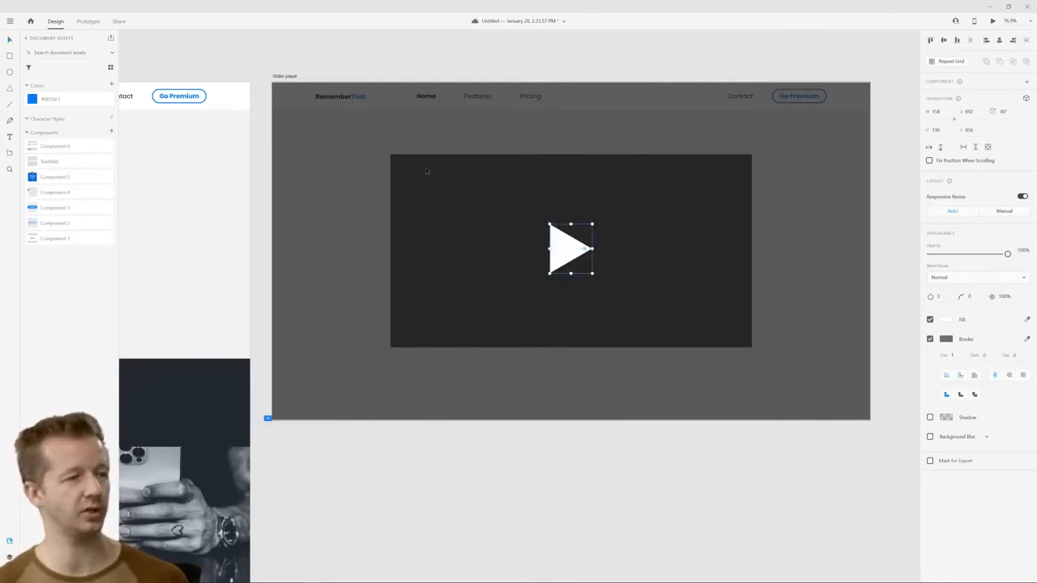
pyautogui.click(671, 490)
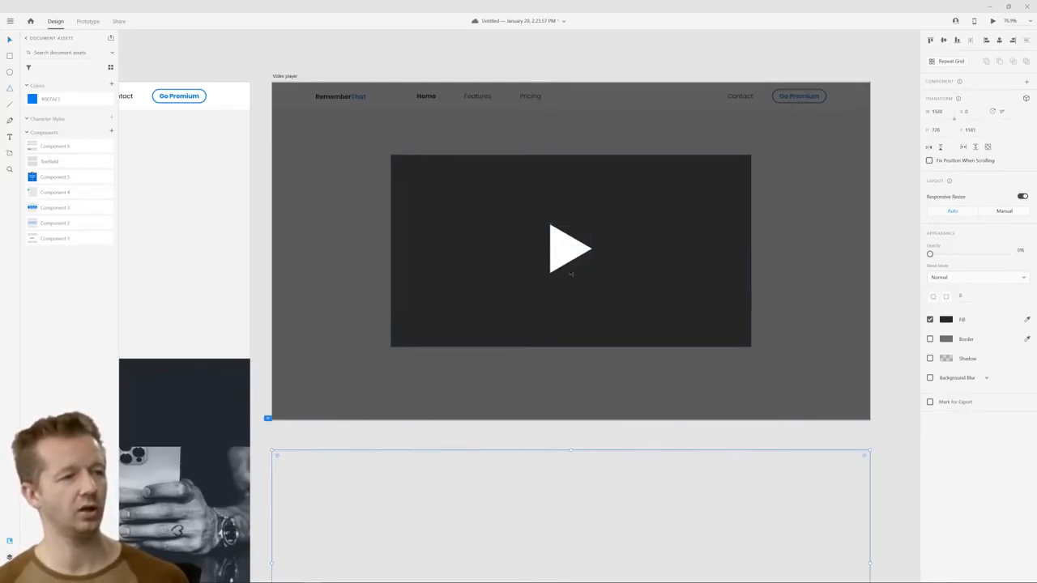
pyautogui.click(569, 259)
# Make a slightly darker control bar about 51 px high along the video rectangle's lower edge from a duplicate of that rectangle
pyautogui.click(648, 232)
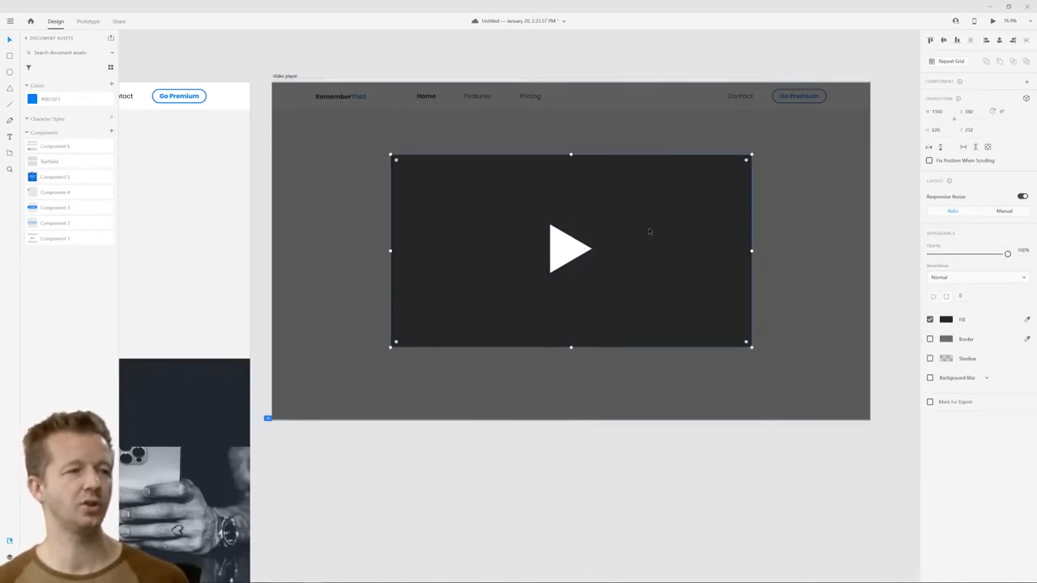
pyautogui.hotkey('ctrl', 'd')
pyautogui.moveTo(571, 155); pyautogui.dragTo(579, 332)
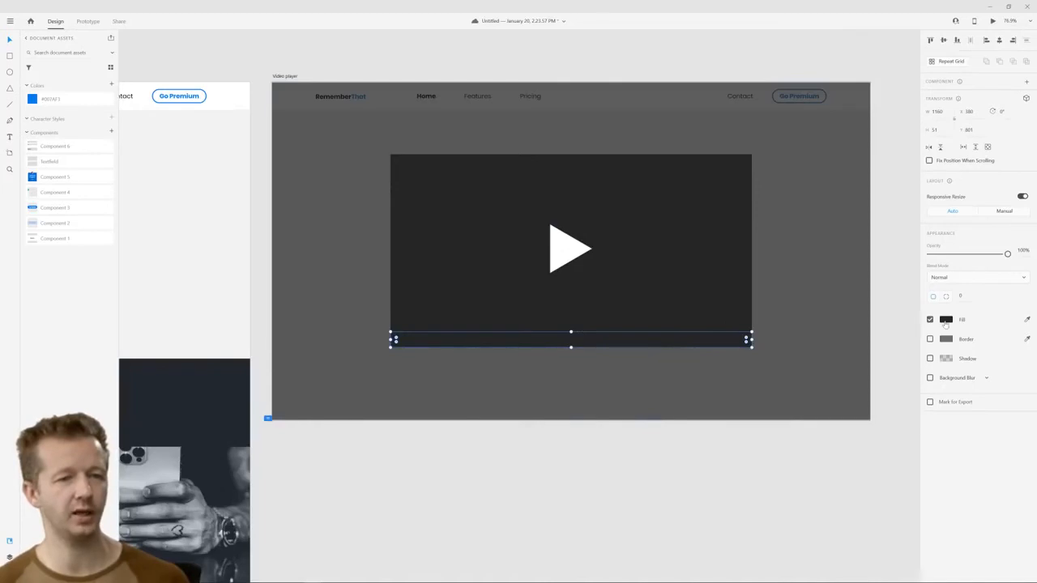
pyautogui.click(946, 320)
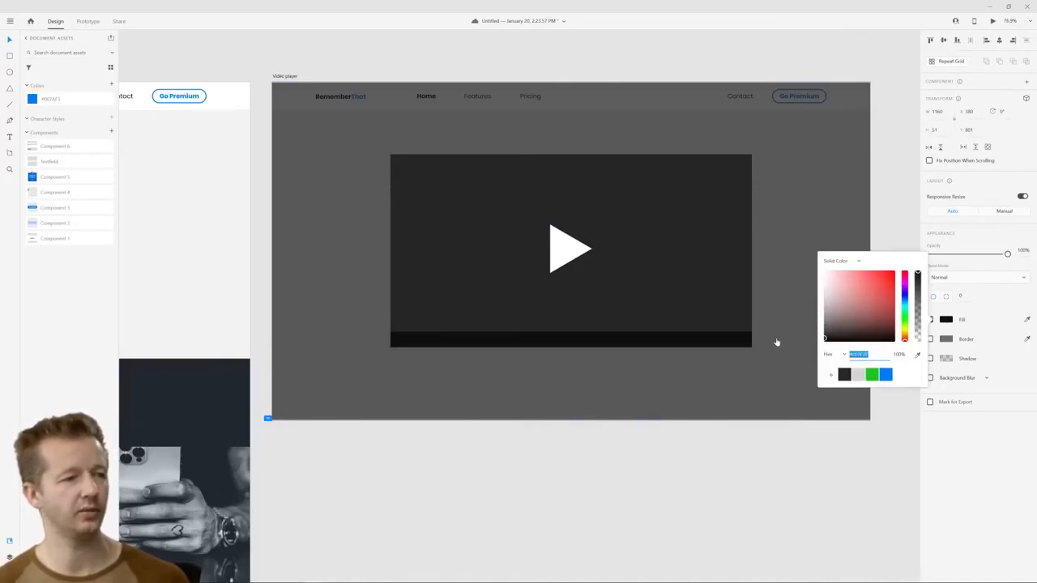
pyautogui.moveTo(776, 342); pyautogui.dragTo(760, 338)
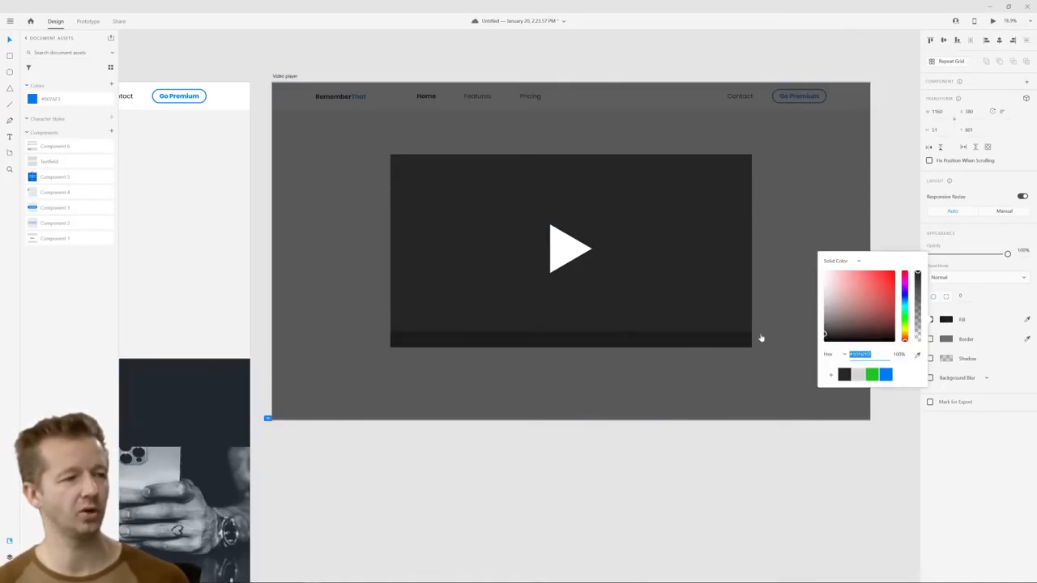
# Place a small copy of the play triangle, about 30 by 26 px, at the left end of the control bar
pyautogui.click(556, 247)
pyautogui.moveTo(556, 247); pyautogui.dragTo(411, 339)
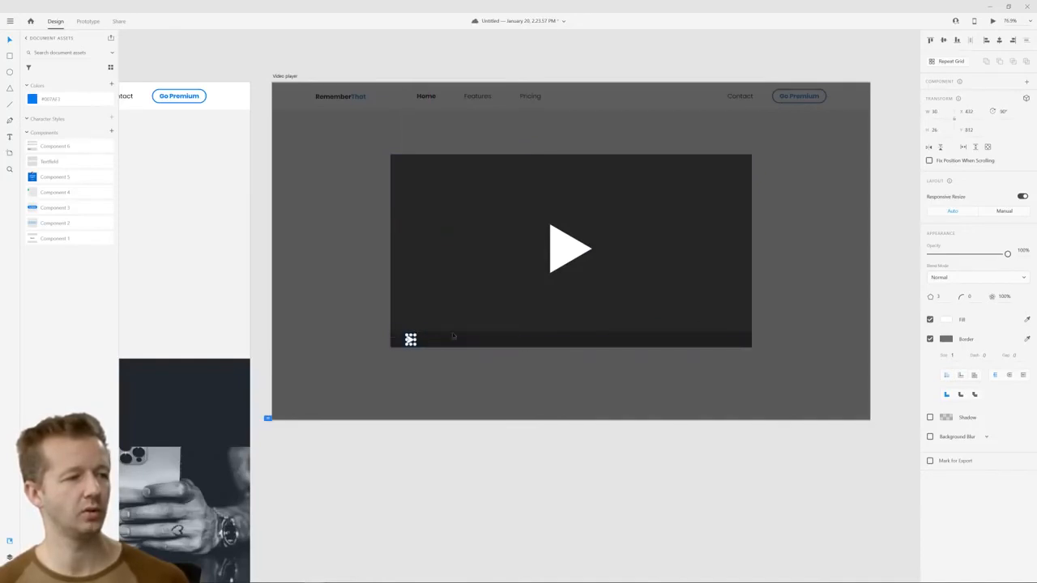
pyautogui.click(526, 452)
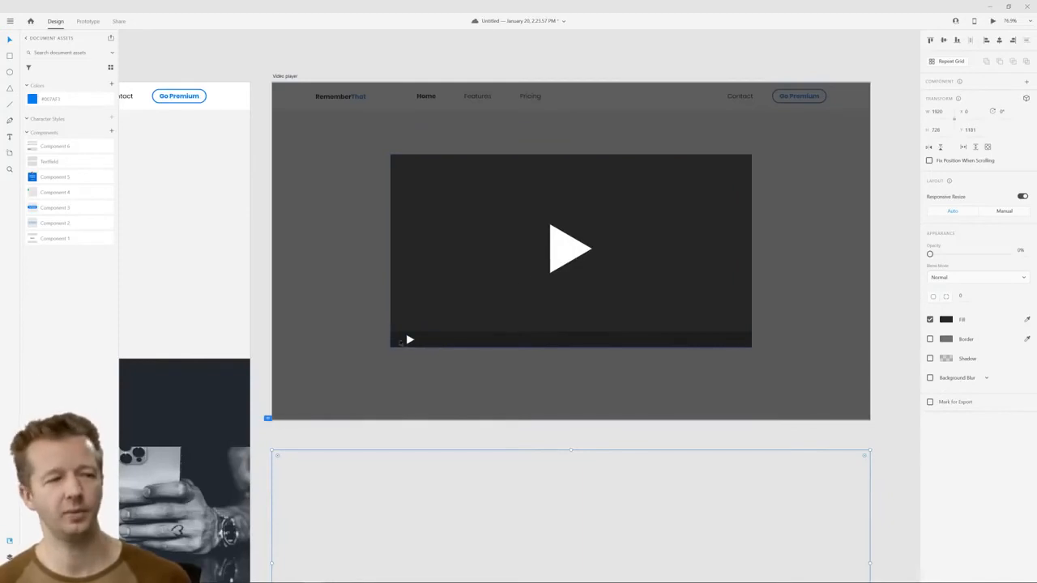
pyautogui.click(410, 339)
pyautogui.moveTo(410, 339); pyautogui.dragTo(398, 339)
pyautogui.click(564, 479)
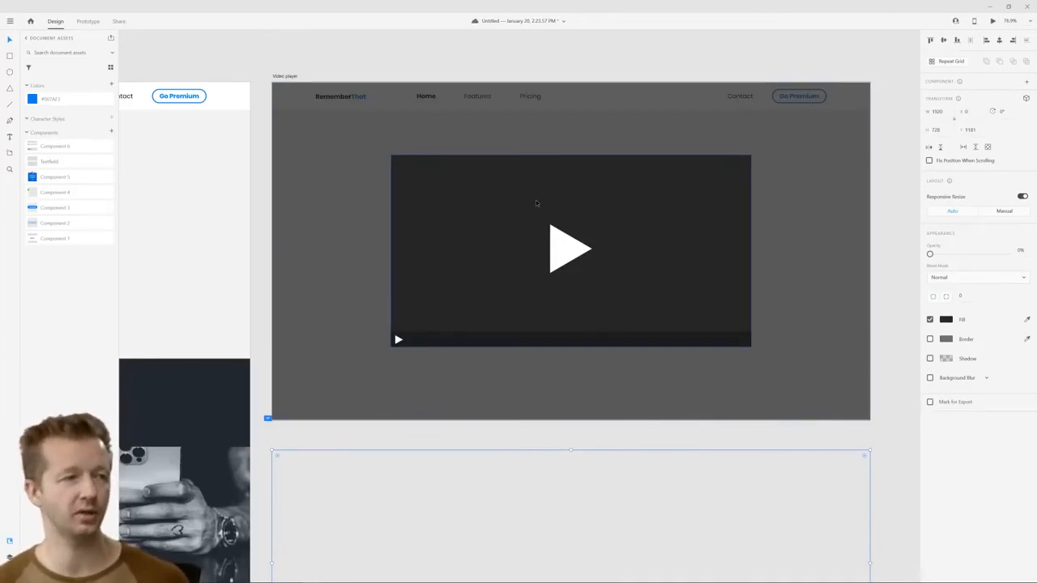
# Group the video rectangle, control bar and both play triangles
pyautogui.click(399, 338)
pyautogui.keyDown('shift'); pyautogui.click(426, 338); pyautogui.keyUp('shift')
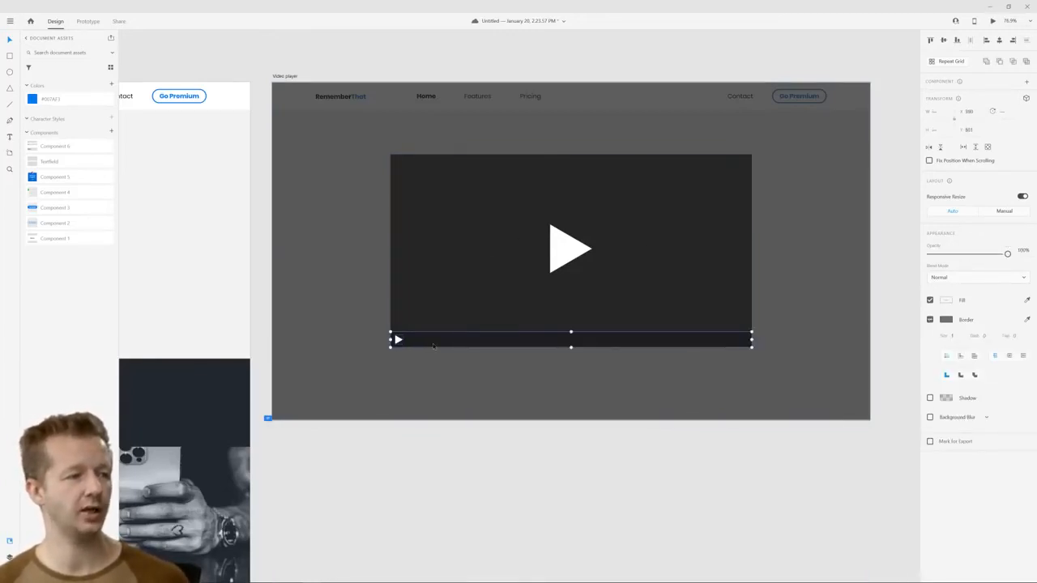
pyautogui.keyDown('shift'); pyautogui.click(458, 267); pyautogui.keyUp('shift')
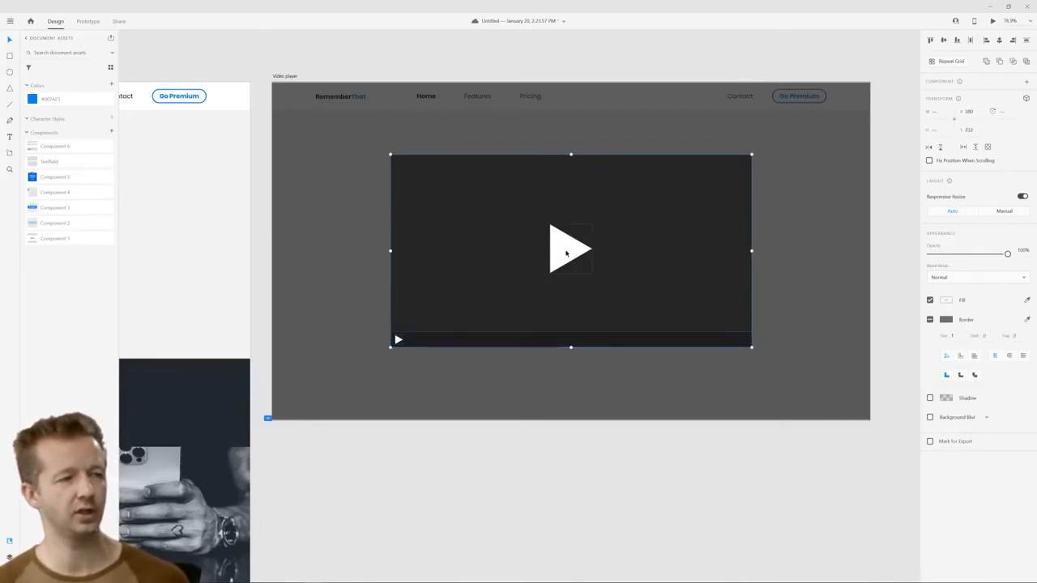
pyautogui.hotkey('ctrl', 'g')
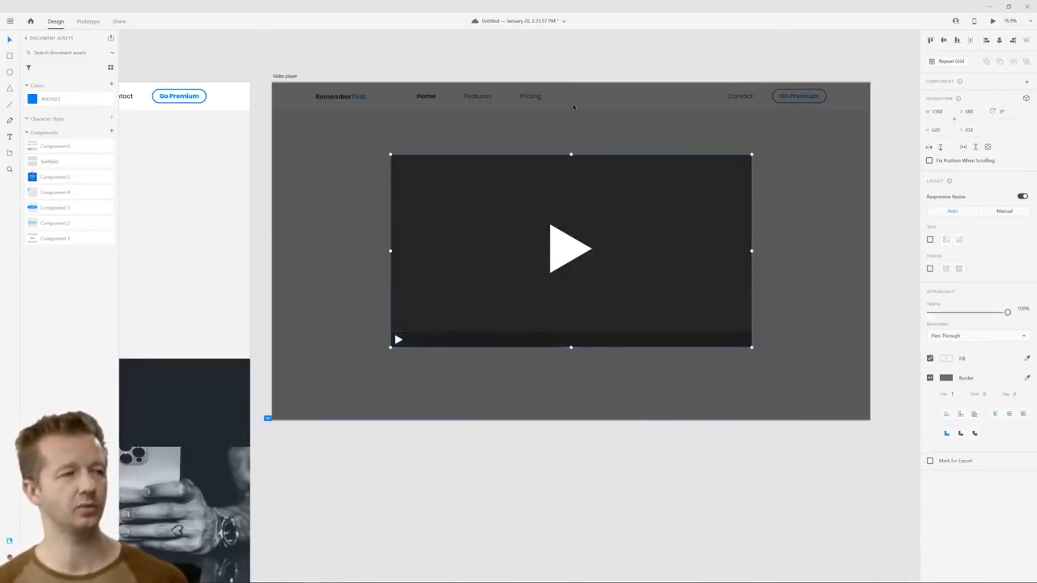
pyautogui.click(562, 78)
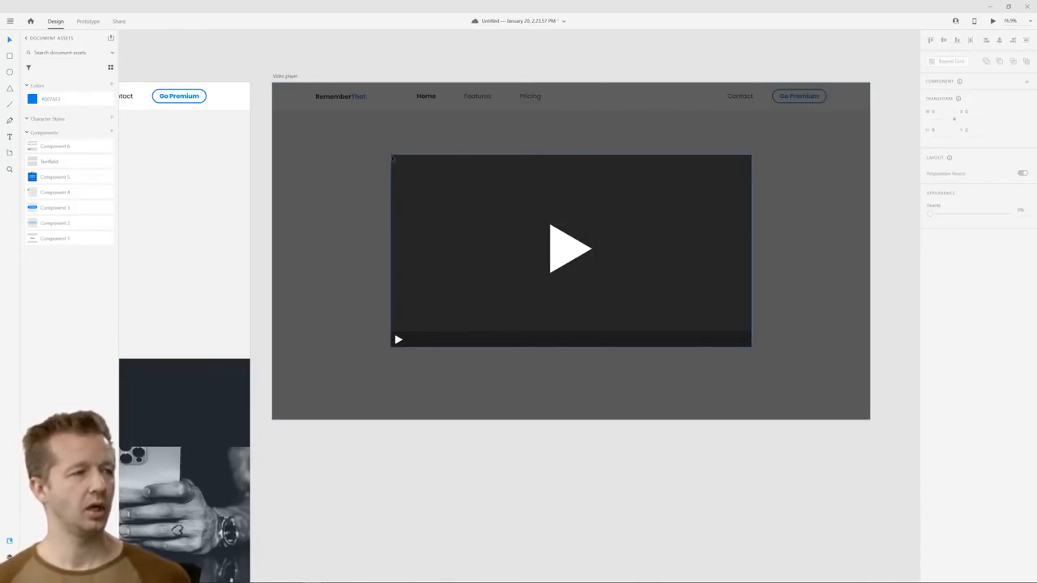
# Duplicate the Video player artboard beside the original
pyautogui.scroll(-1, 375, 130)
pyautogui.click(305, 86)
pyautogui.hotkey('ctrl', 'd')
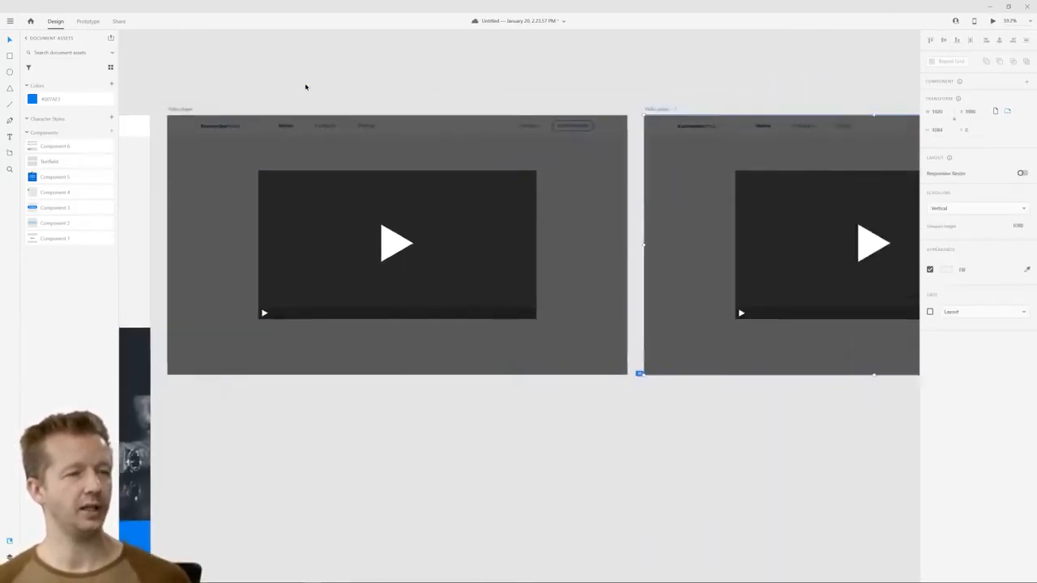
pyautogui.click(322, 108)
pyautogui.moveTo(248, 129); pyautogui.dragTo(639, 103)
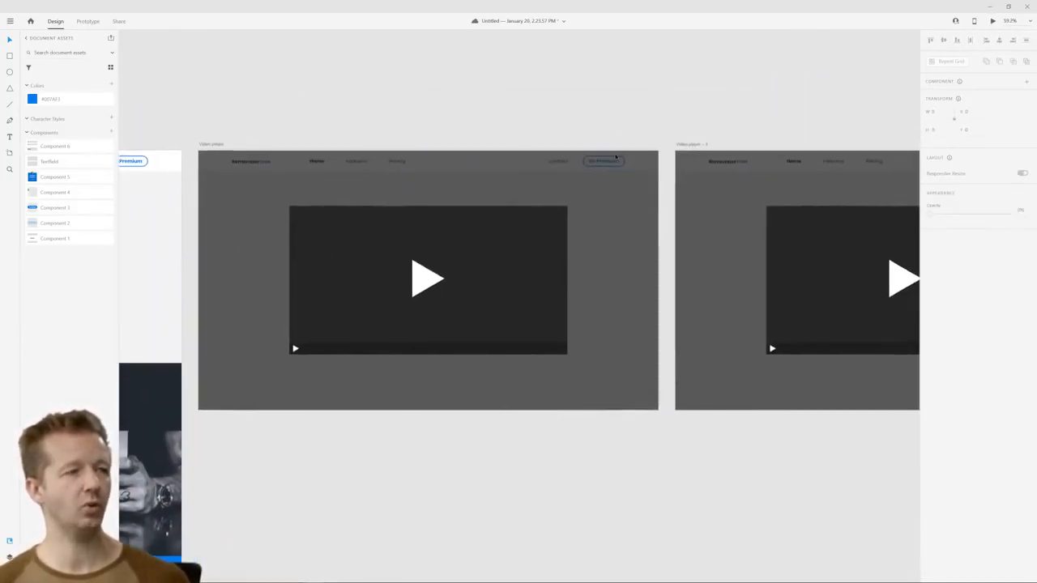
# On the original Video player artboard, move the video group up to about Y 127 and set both it and the dark overlay to 0% opacity
pyautogui.click(500, 256)
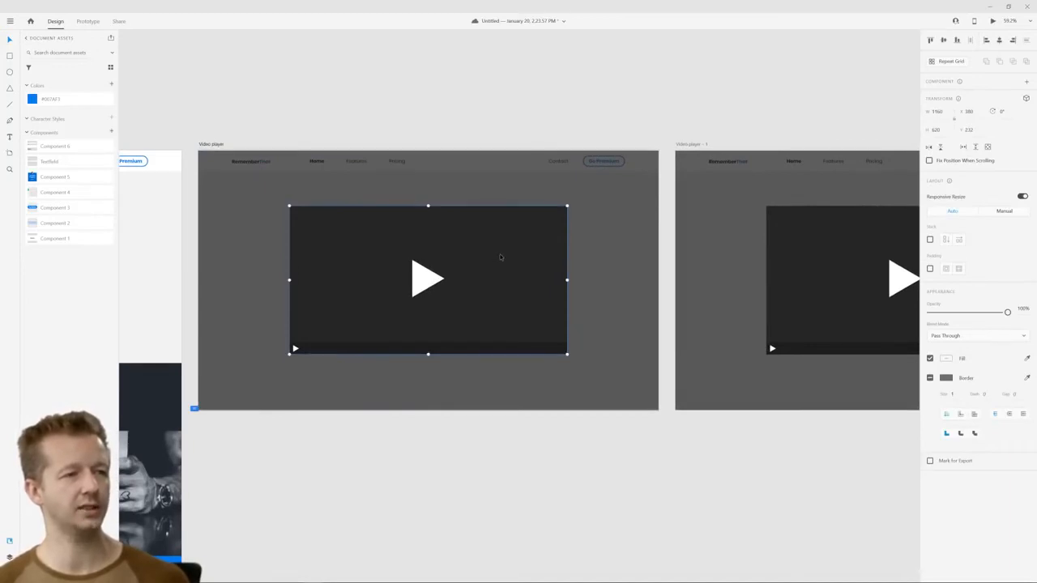
pyautogui.moveTo(500, 256); pyautogui.dragTo(500, 231)
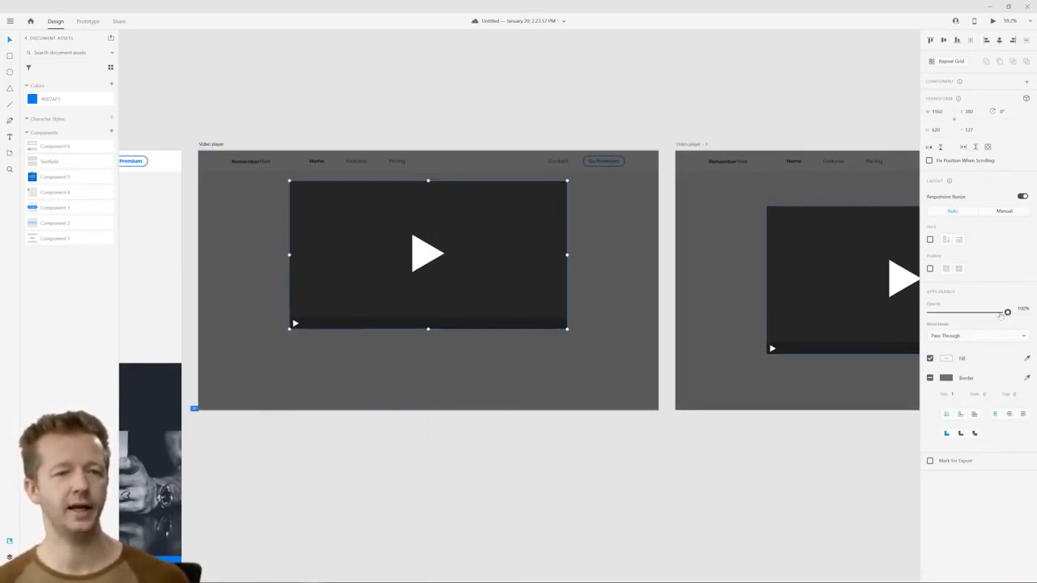
pyautogui.moveTo(1007, 312); pyautogui.dragTo(928, 312)
pyautogui.click(613, 201)
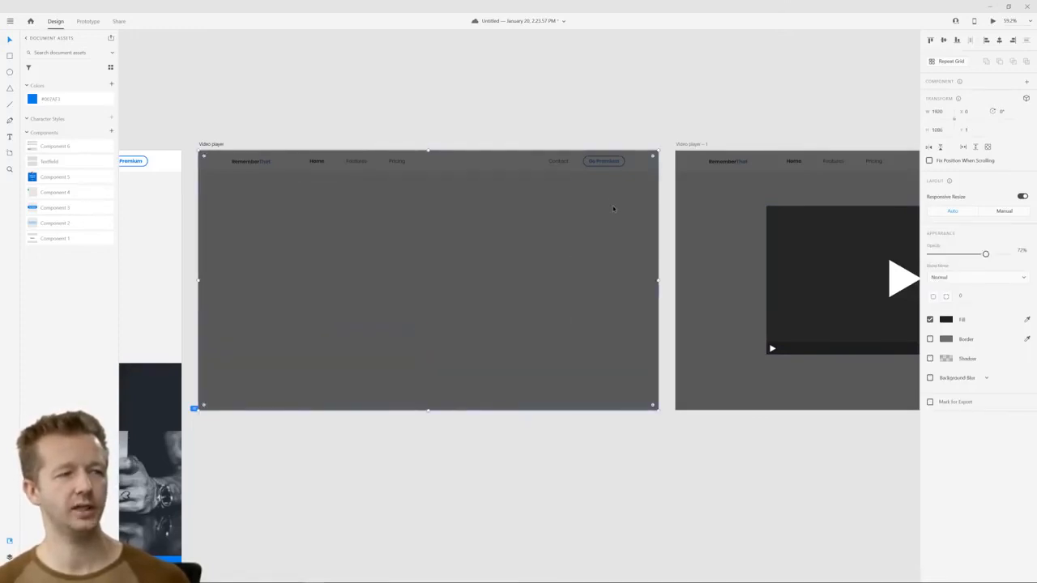
pyautogui.moveTo(985, 257); pyautogui.dragTo(890, 263)
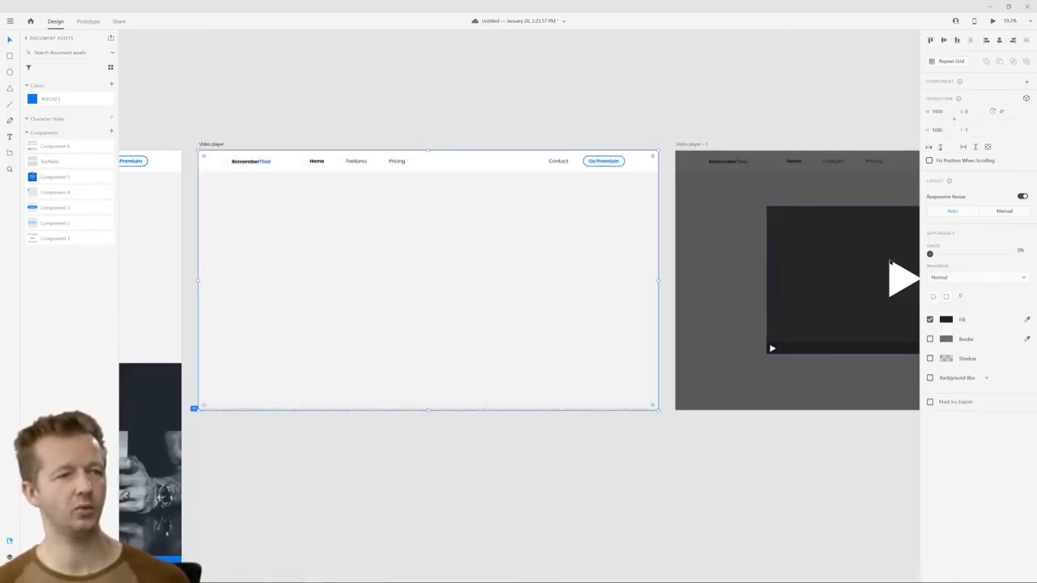
# Link the Video player artboard to Video player – 1 with a Time trigger and the Auto-Animate action
pyautogui.click(486, 97)
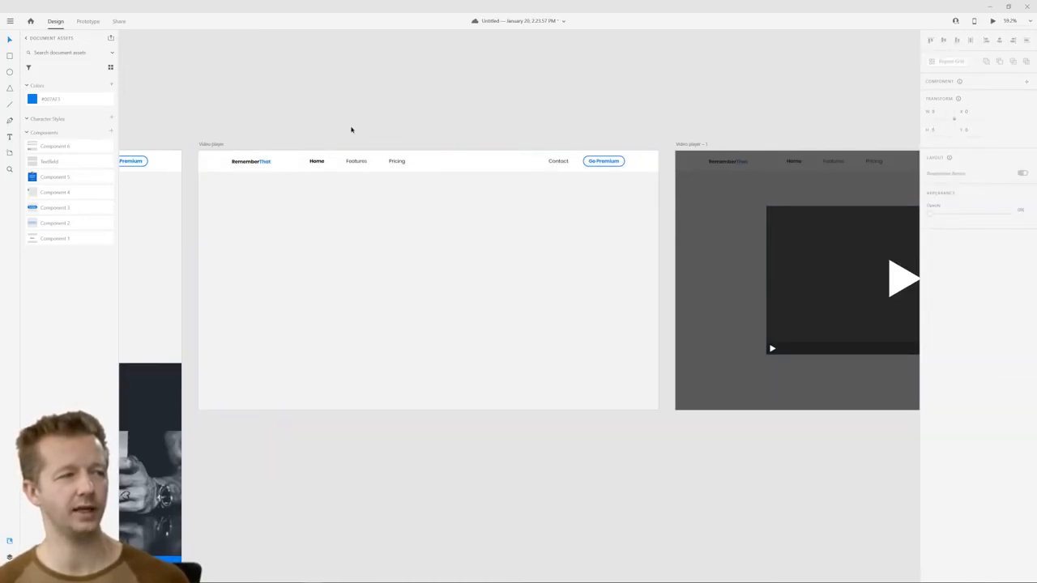
pyautogui.click(87, 21)
pyautogui.click(210, 145)
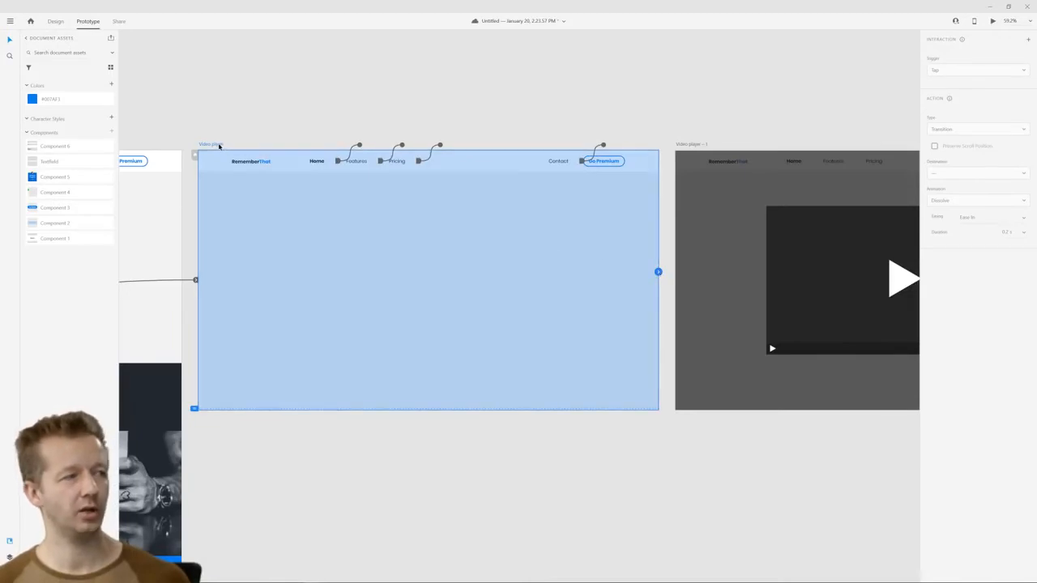
pyautogui.moveTo(657, 273); pyautogui.dragTo(698, 283)
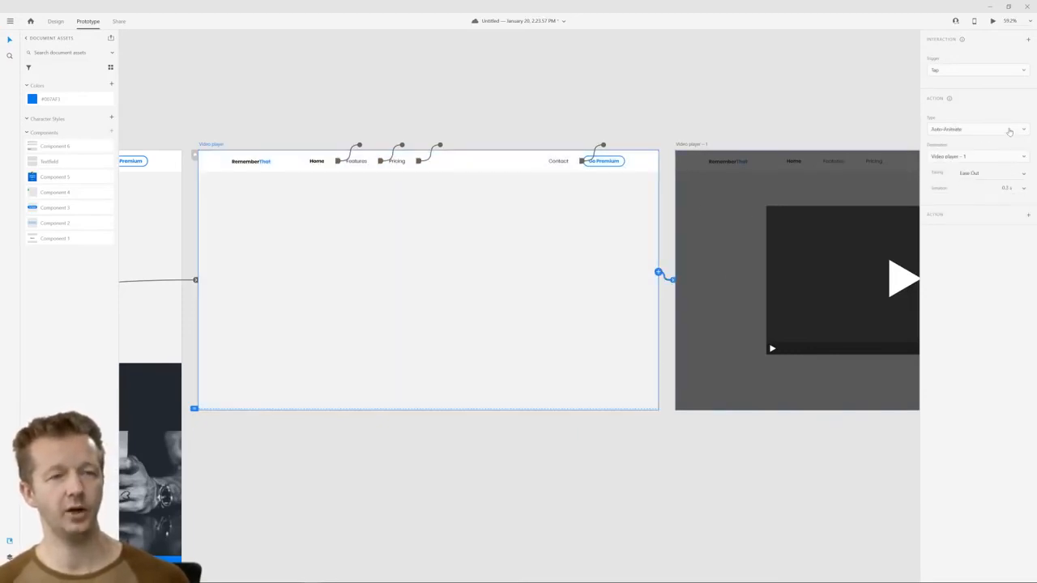
pyautogui.click(982, 72)
pyautogui.click(956, 104)
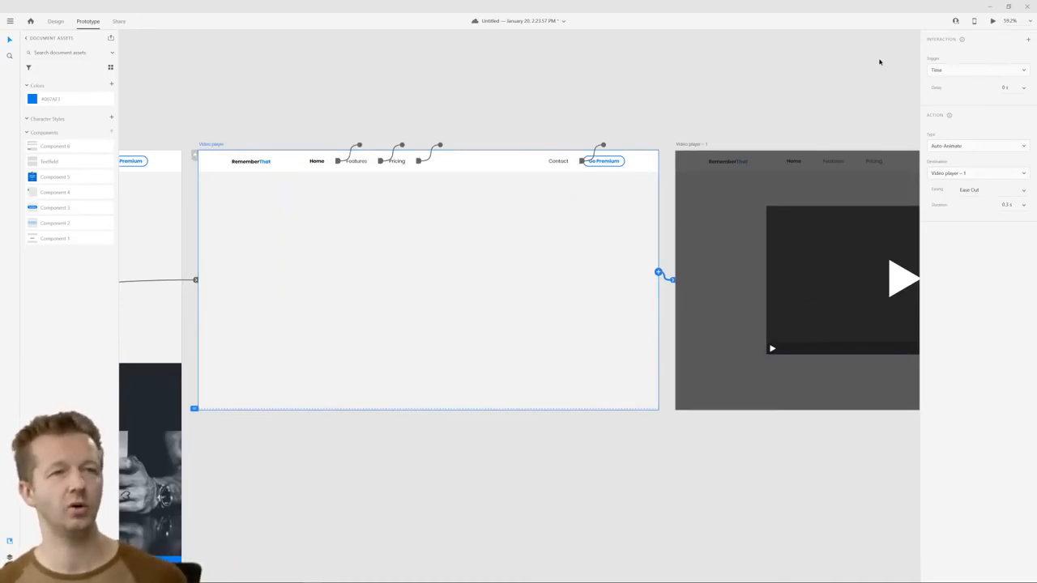
# Preview the prototype from the Home artboard and test the "Watch a video" link
pyautogui.click(295, 100)
pyautogui.moveTo(271, 102); pyautogui.dragTo(440, 106)
pyautogui.scroll(-2, 440, 107)
pyautogui.moveTo(312, 118); pyautogui.dragTo(474, 113)
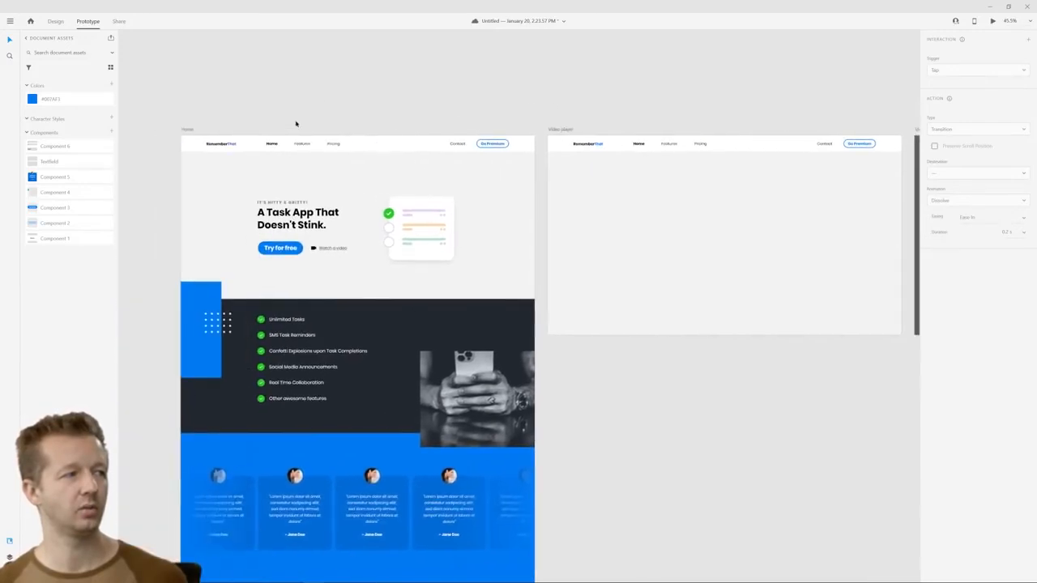
pyautogui.click(189, 130)
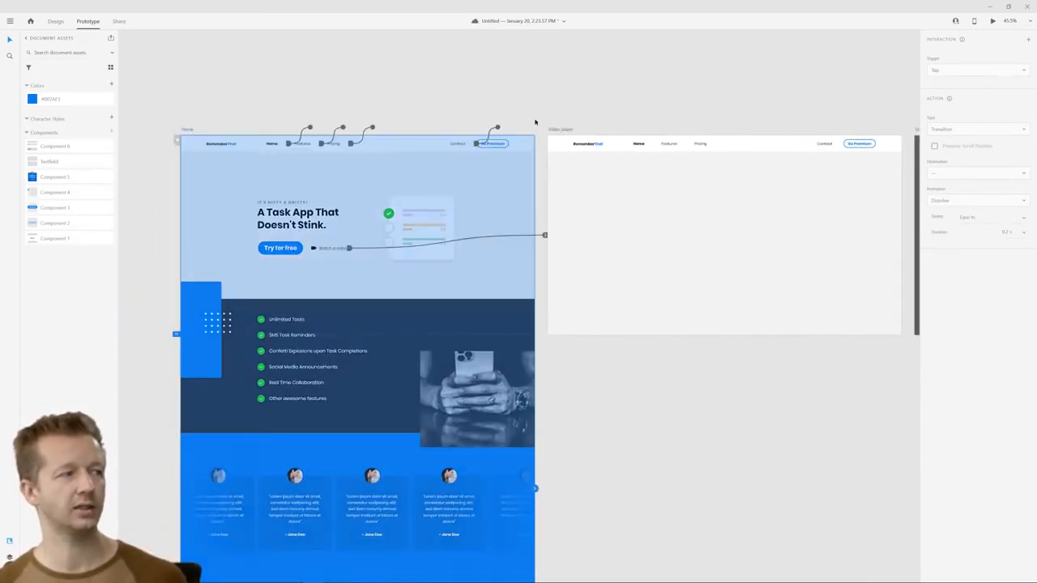
pyautogui.click(992, 21)
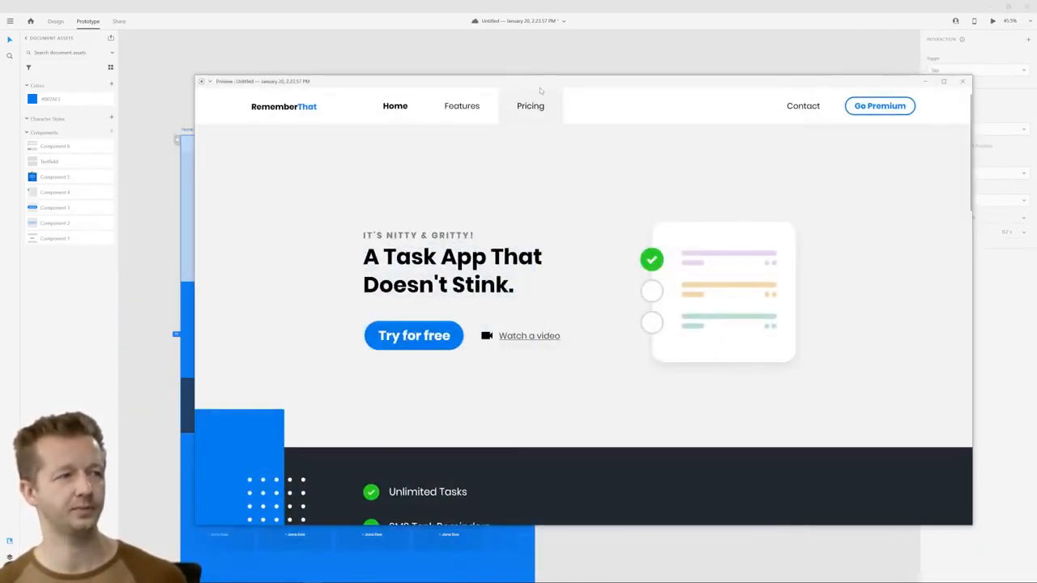
pyautogui.moveTo(539, 88); pyautogui.dragTo(494, 72)
pyautogui.click(488, 323)
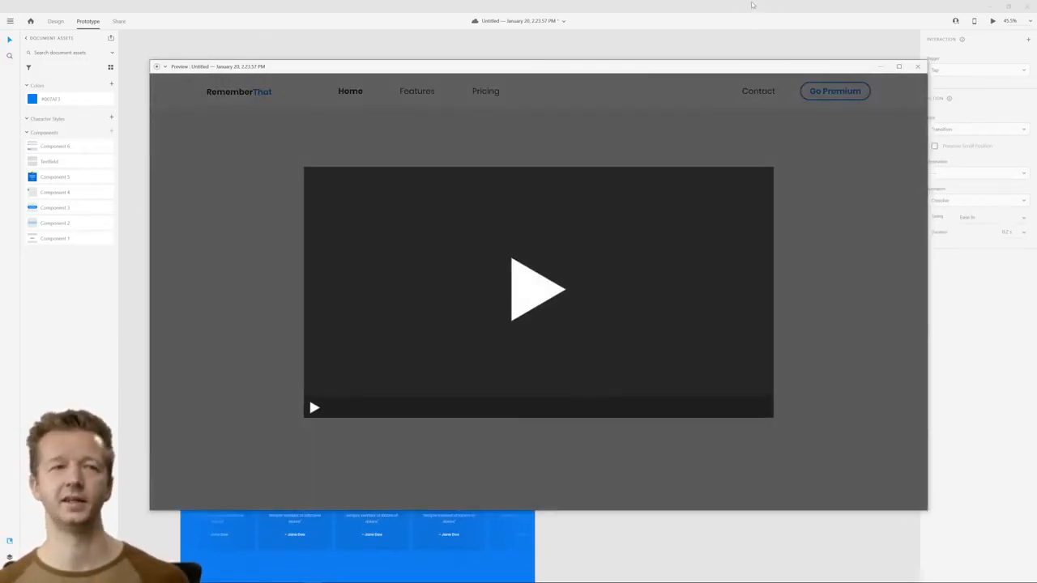
pyautogui.click(917, 67)
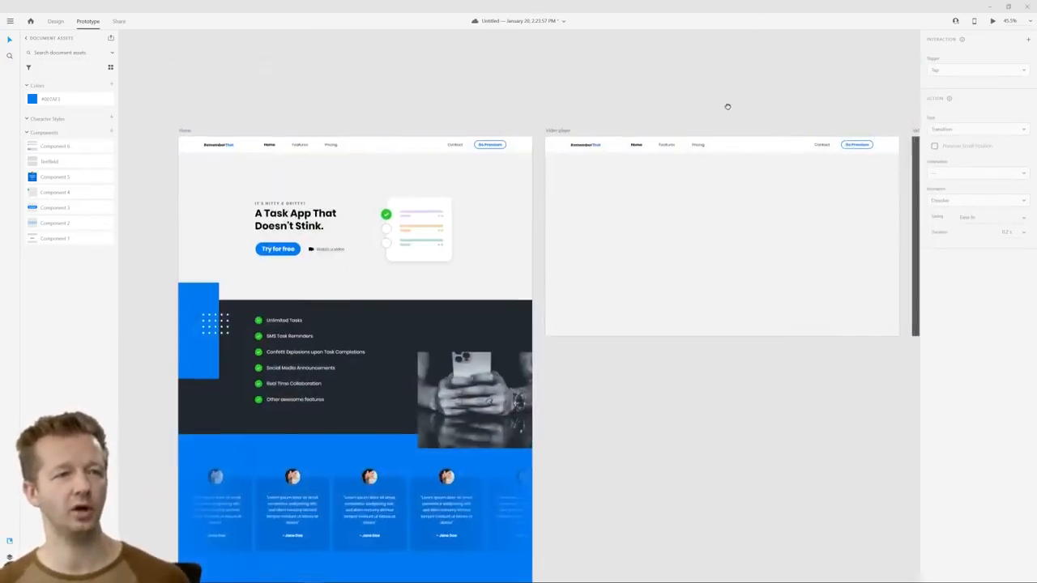
# Set the duration of the Video player artboard's timed transition to 0.8 s
pyautogui.scroll(3, 363, 142)
pyautogui.click(323, 158)
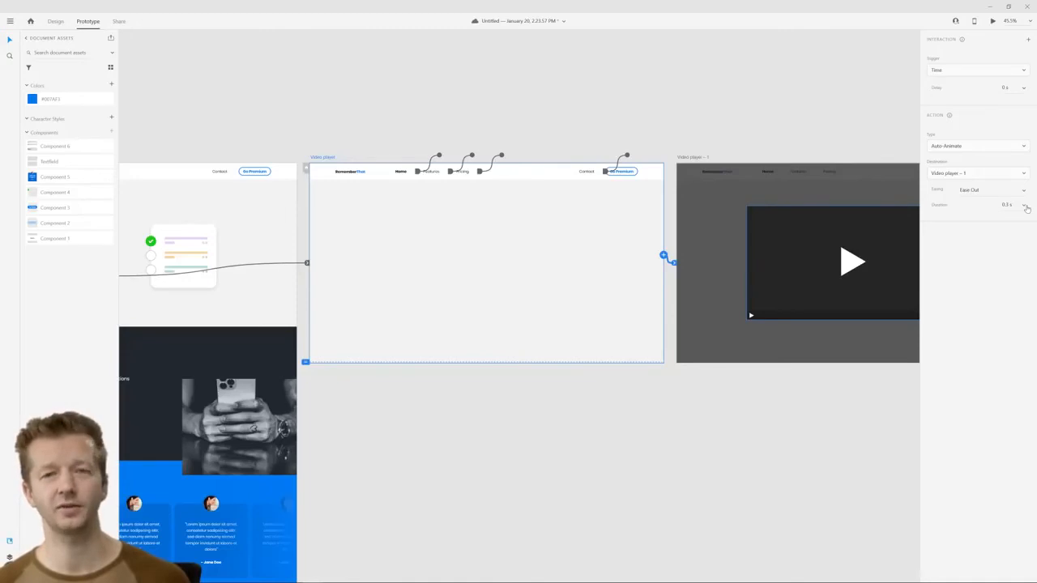
pyautogui.click(1026, 208)
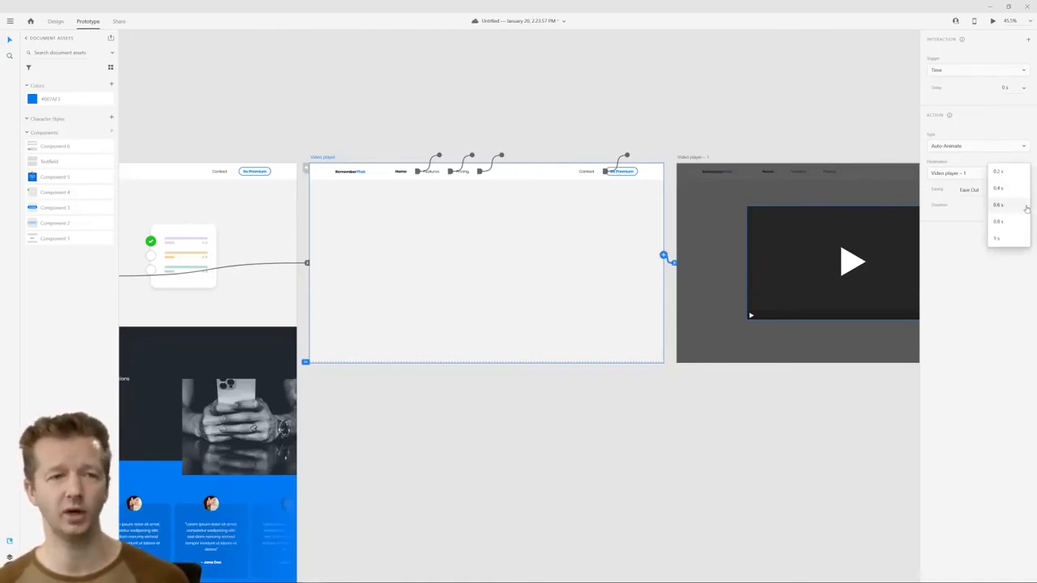
pyautogui.click(1008, 227)
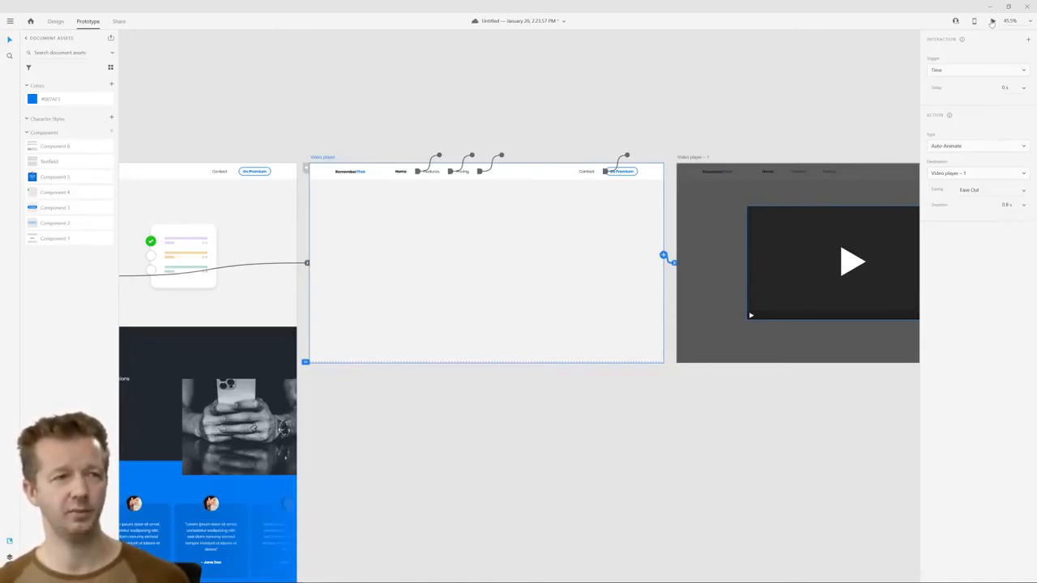
# Preview the timed transition from the Video player artboard to check its new speed
pyautogui.click(992, 21)
pyautogui.click(947, 81)
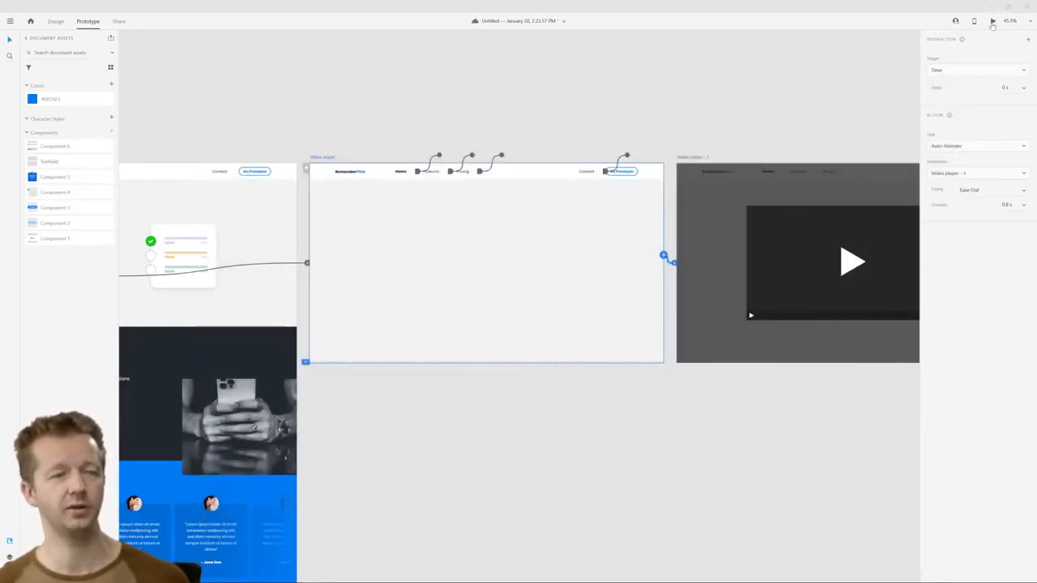
pyautogui.click(992, 21)
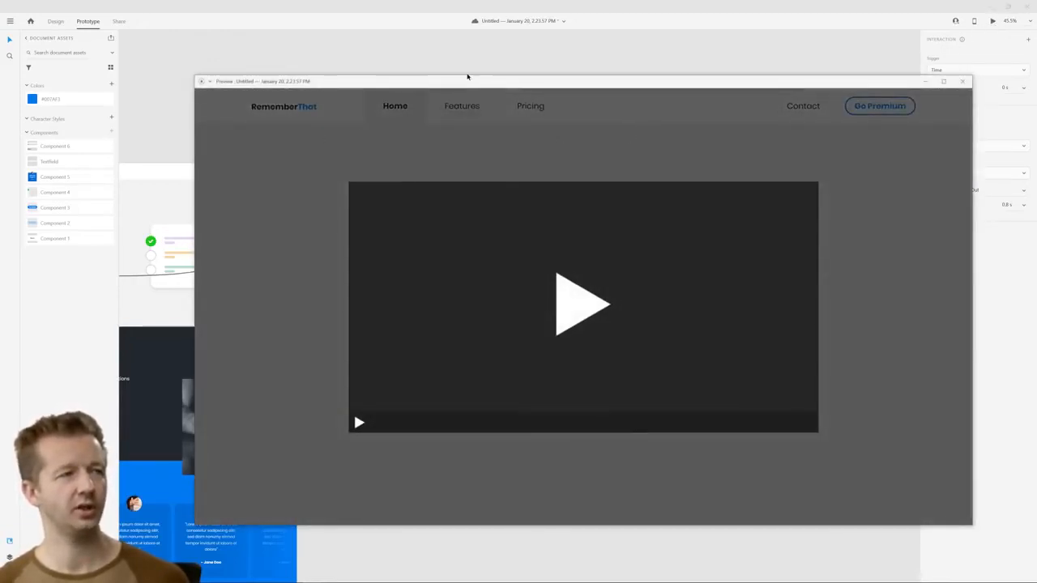
pyautogui.moveTo(467, 76); pyautogui.dragTo(364, 86)
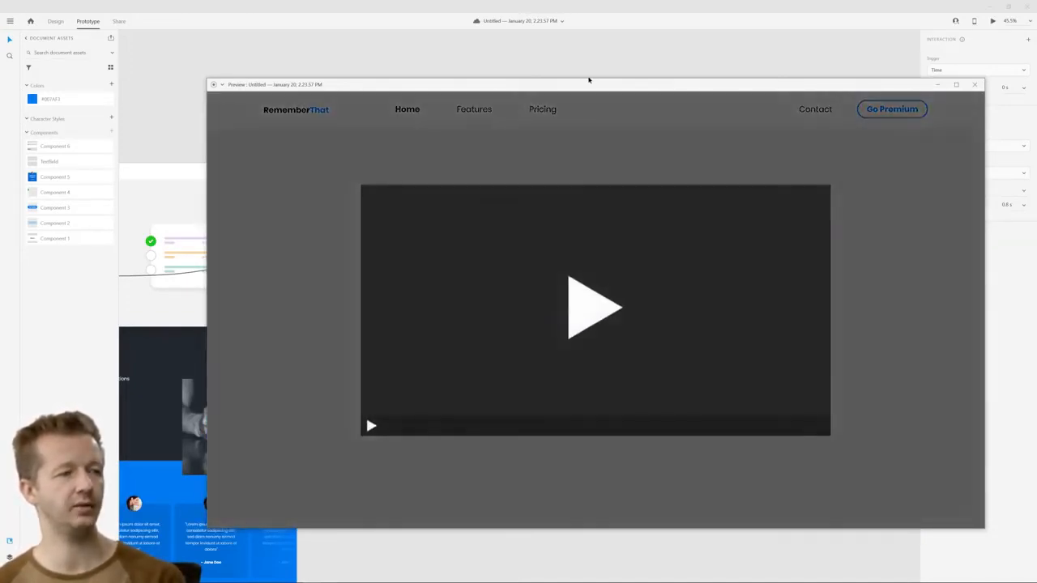
pyautogui.click(974, 84)
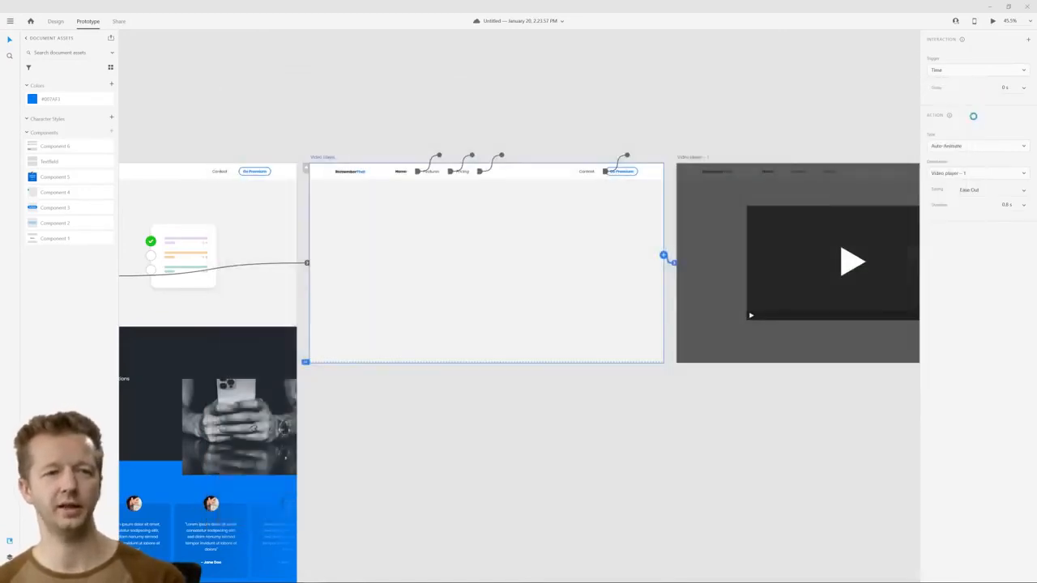
# Try Bounce easing on the Video player artboard's timed transition and preview it
pyautogui.click(1018, 193)
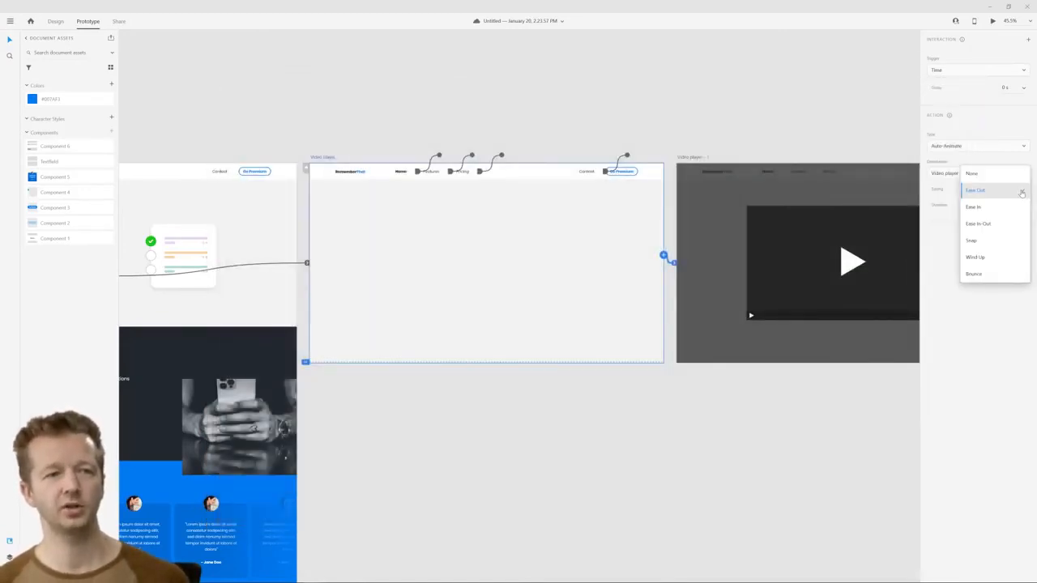
pyautogui.click(981, 274)
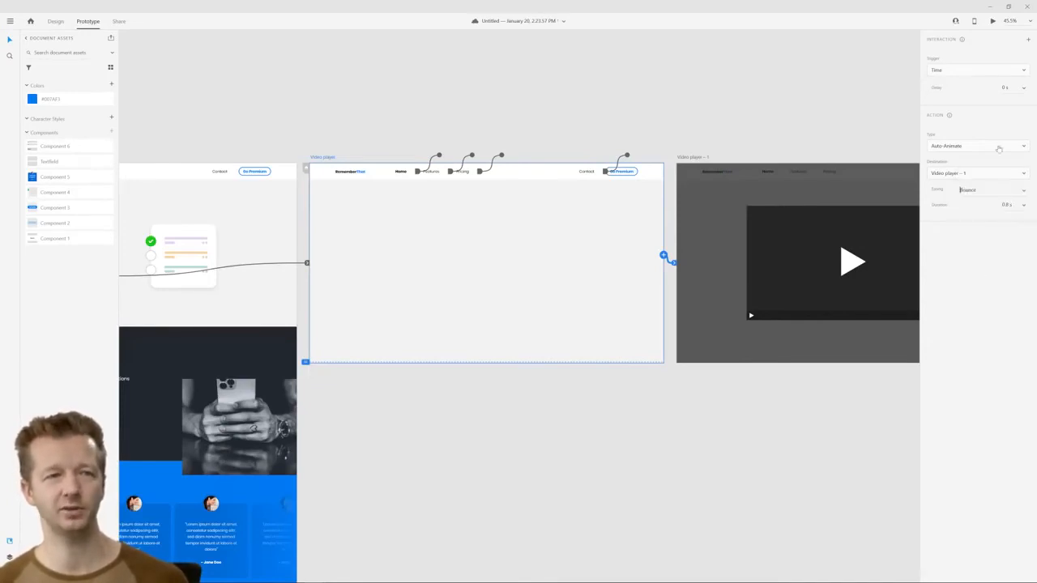
pyautogui.click(992, 21)
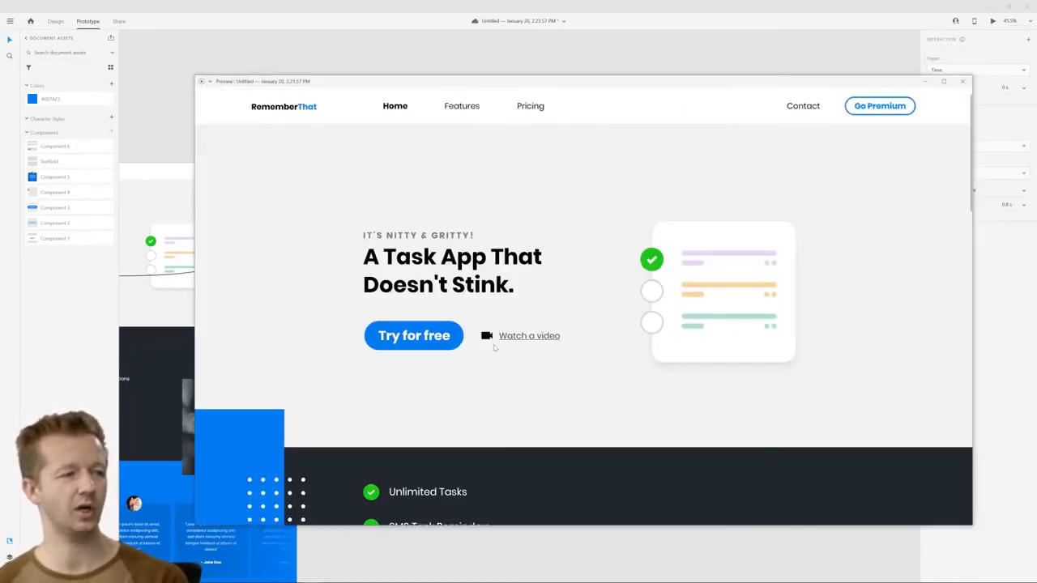
pyautogui.click(516, 342)
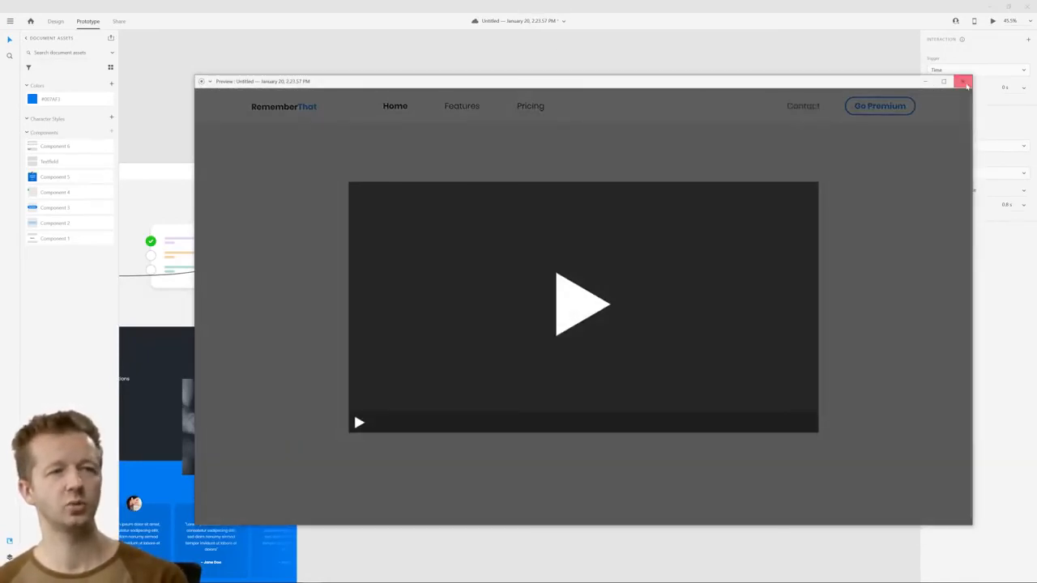
pyautogui.click(964, 82)
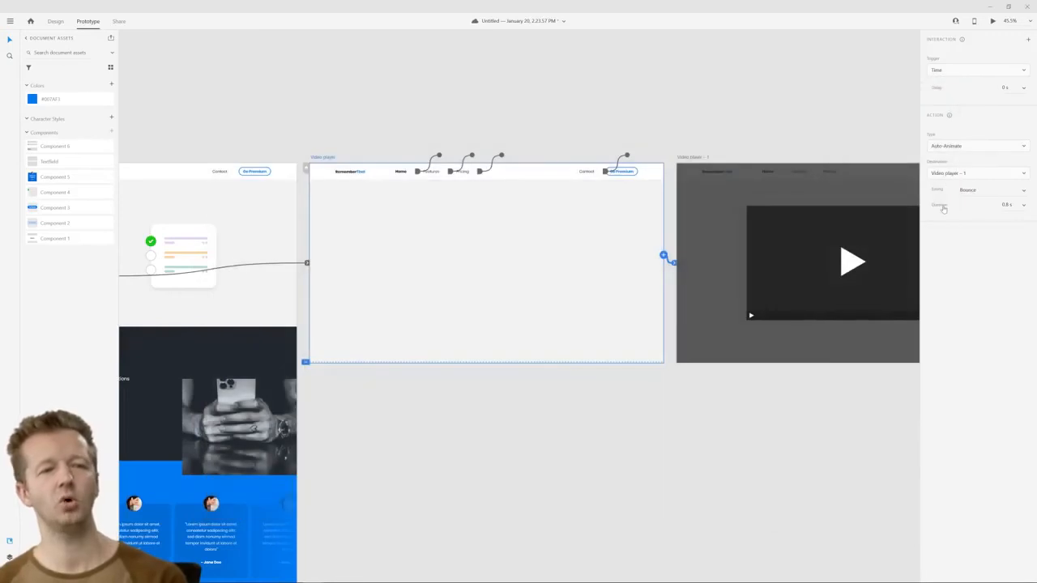
# Set the Video player artboard's timed transition to Ease In-Out easing and preview it
pyautogui.click(1023, 193)
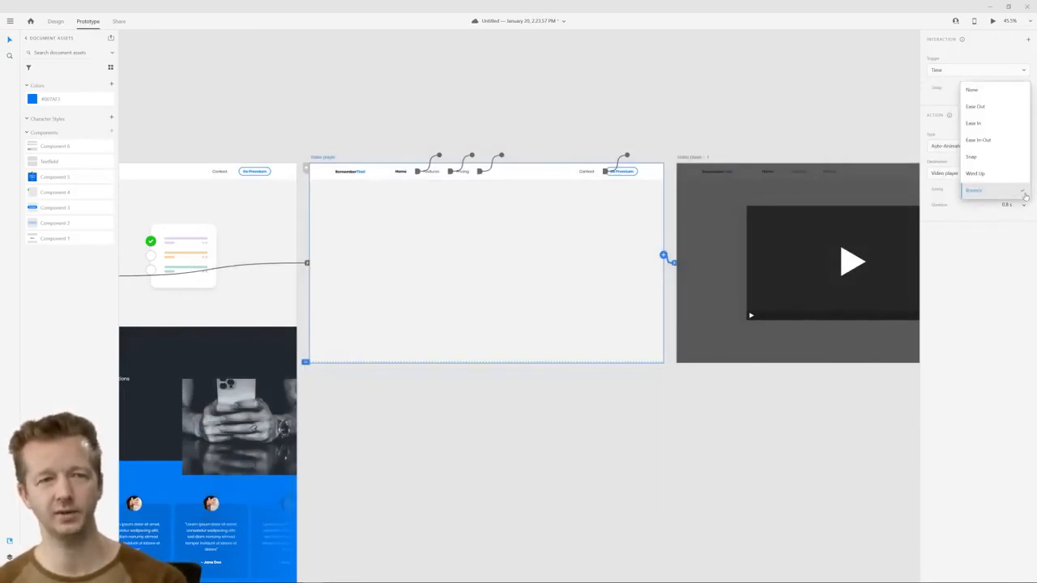
pyautogui.click(984, 140)
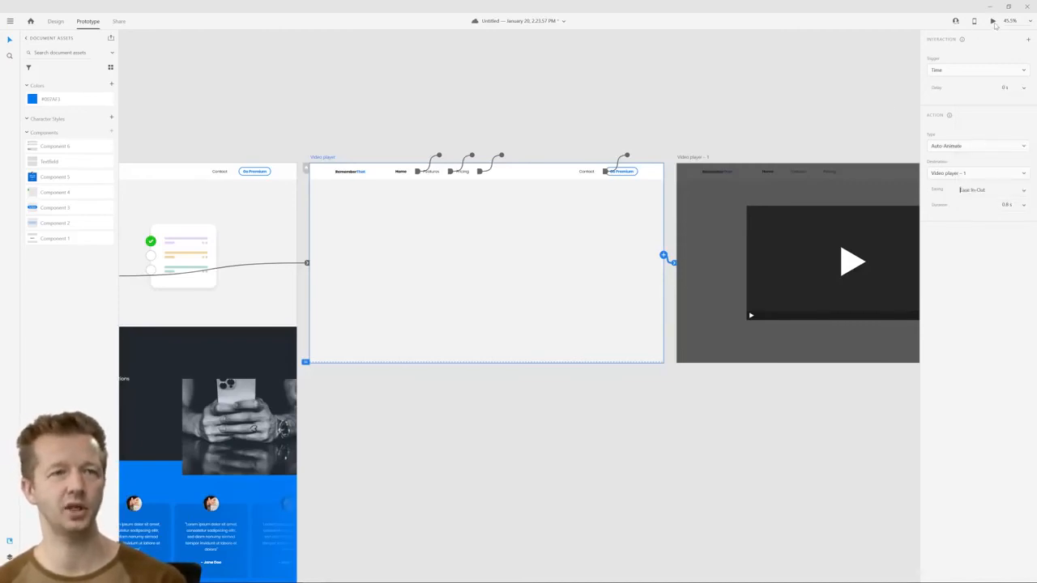
pyautogui.click(993, 21)
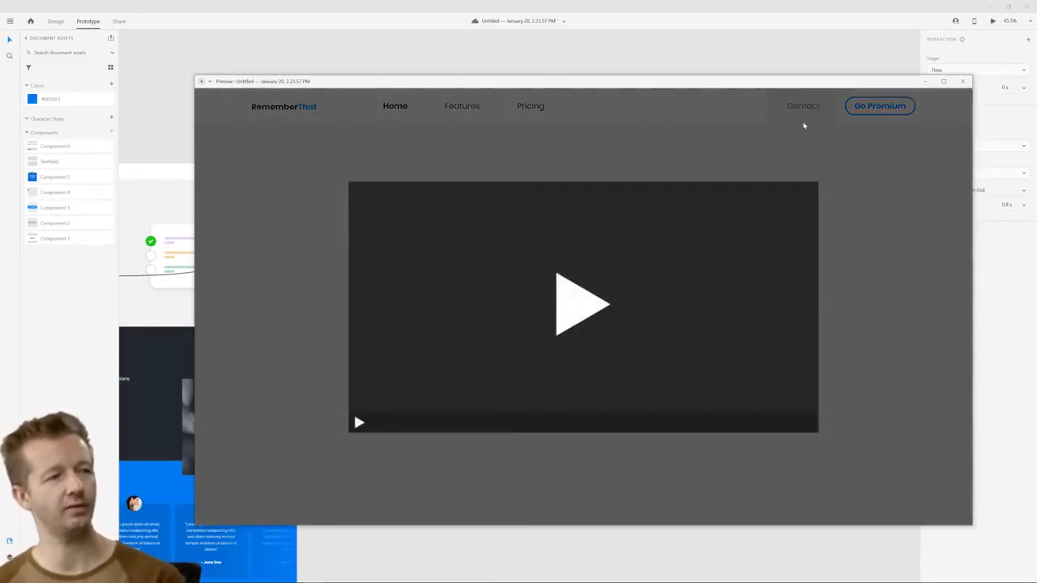
pyautogui.click(962, 81)
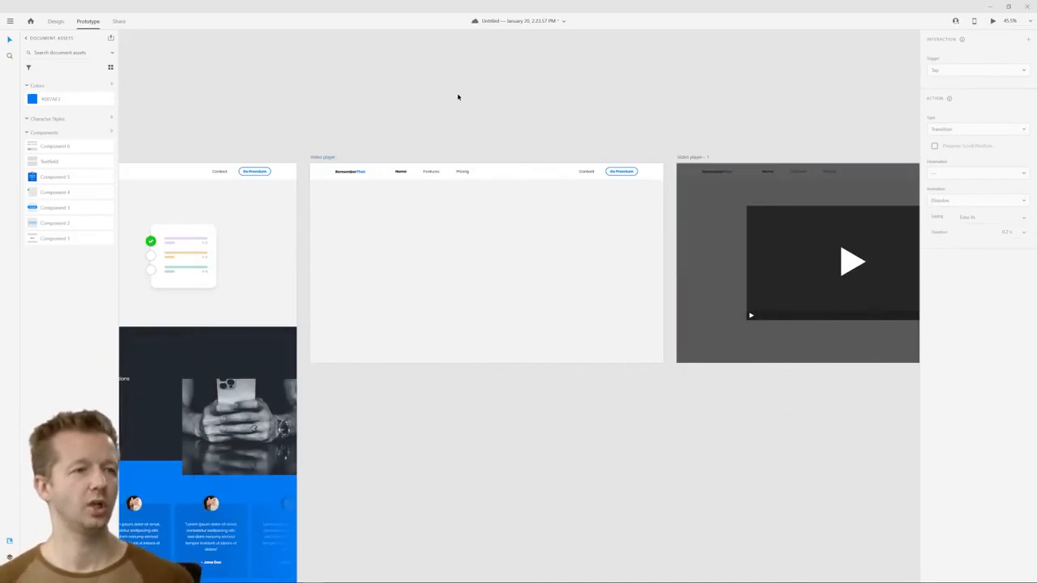
# Look over the Home and Video player artboards and save the document
pyautogui.scroll(-4, 457, 97)
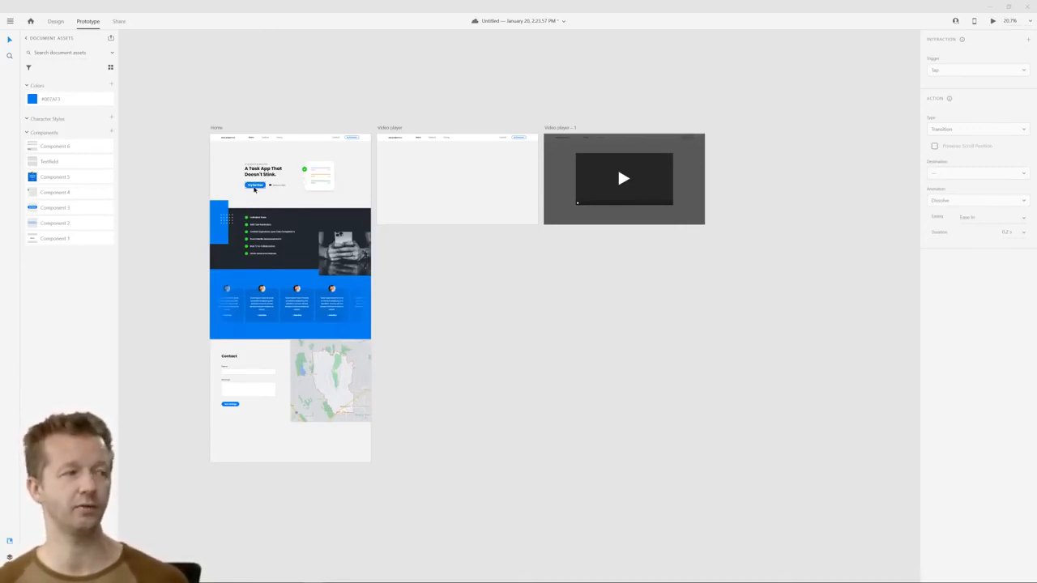
pyautogui.scroll(5, 252, 189)
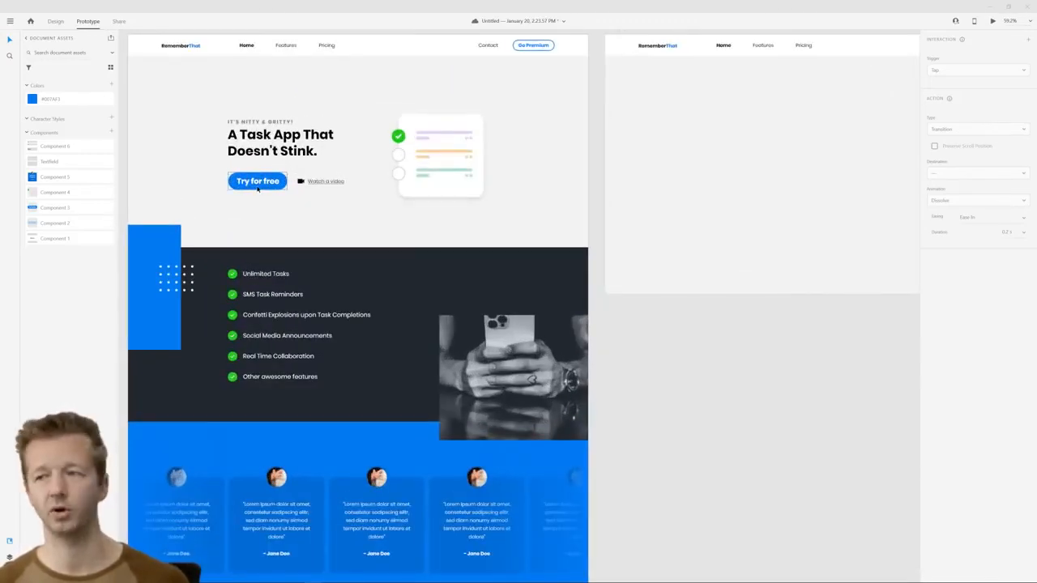
pyautogui.scroll(-5, 317, 221)
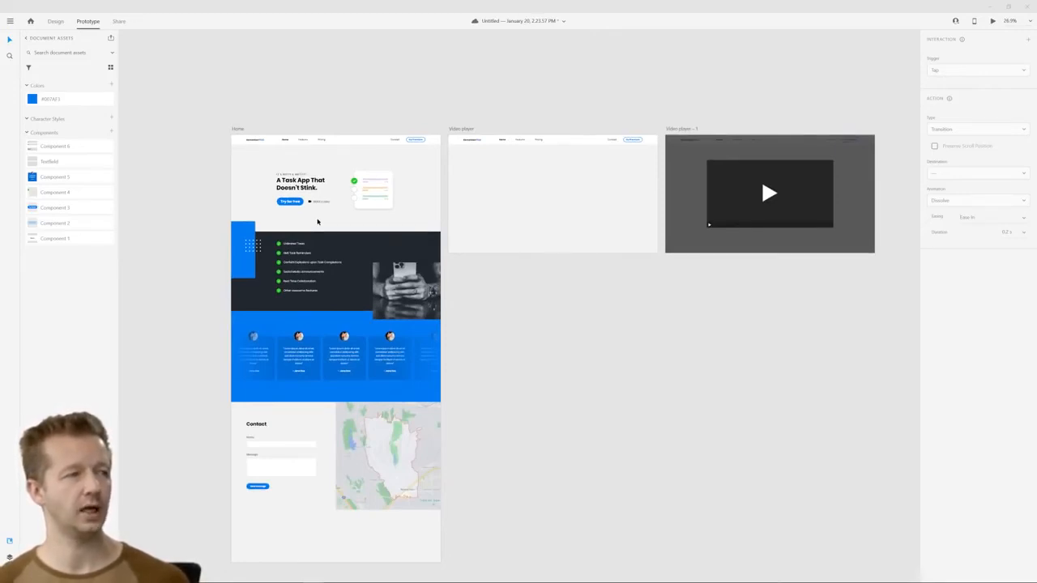
pyautogui.hotkey('ctrl', 's')
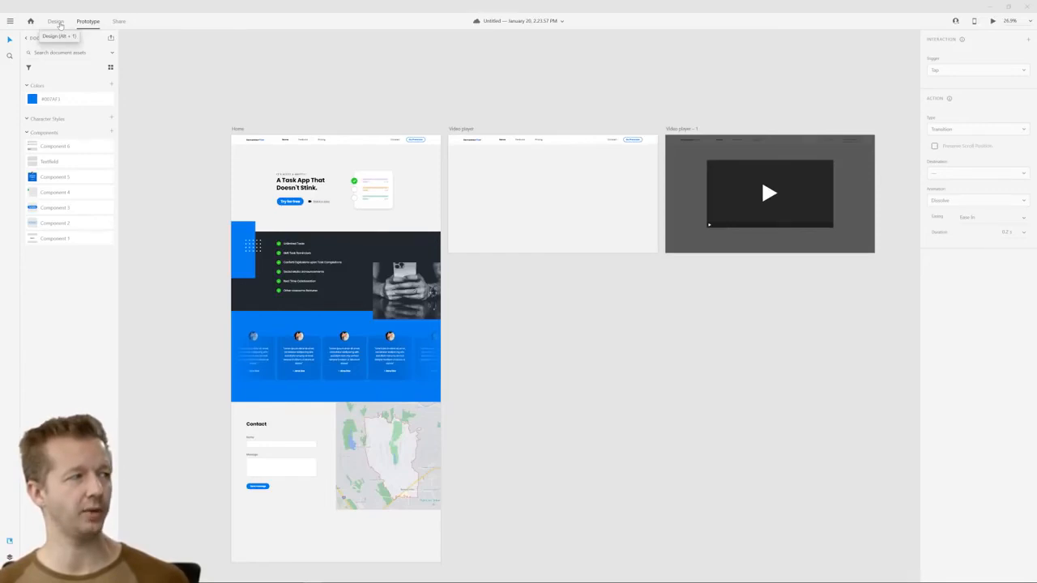
# Link the Home artboard's "Try for free" button to the Video player artboard
pyautogui.click(285, 202)
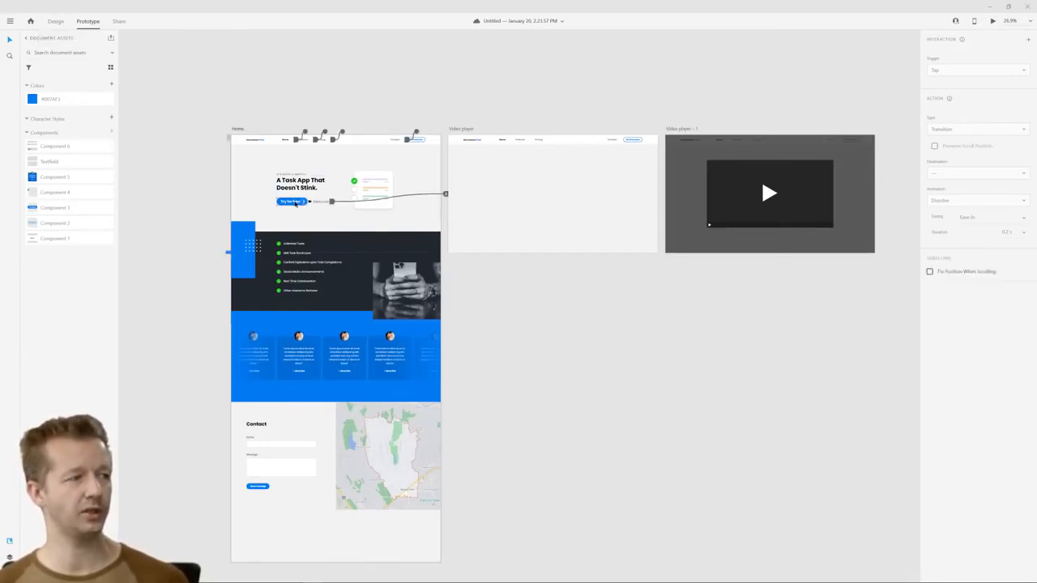
pyautogui.scroll(3, 284, 202)
pyautogui.scroll(2, 282, 205)
pyautogui.moveTo(345, 200); pyautogui.dragTo(823, 195)
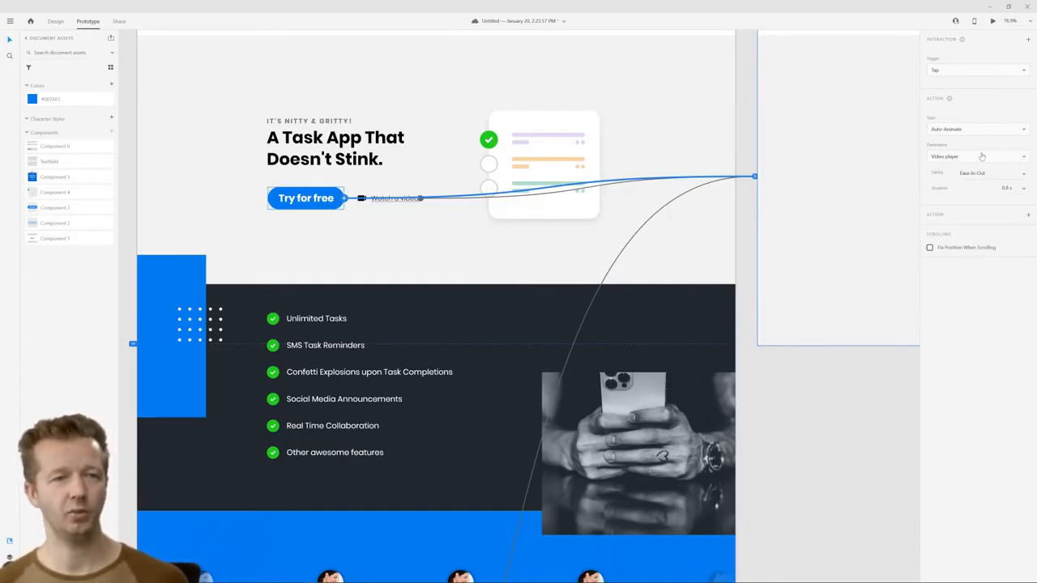
# Match the "Try for free" interaction to the "Watch a video" link, with Ease Out easing and a 0.3 s duration
pyautogui.click(383, 204)
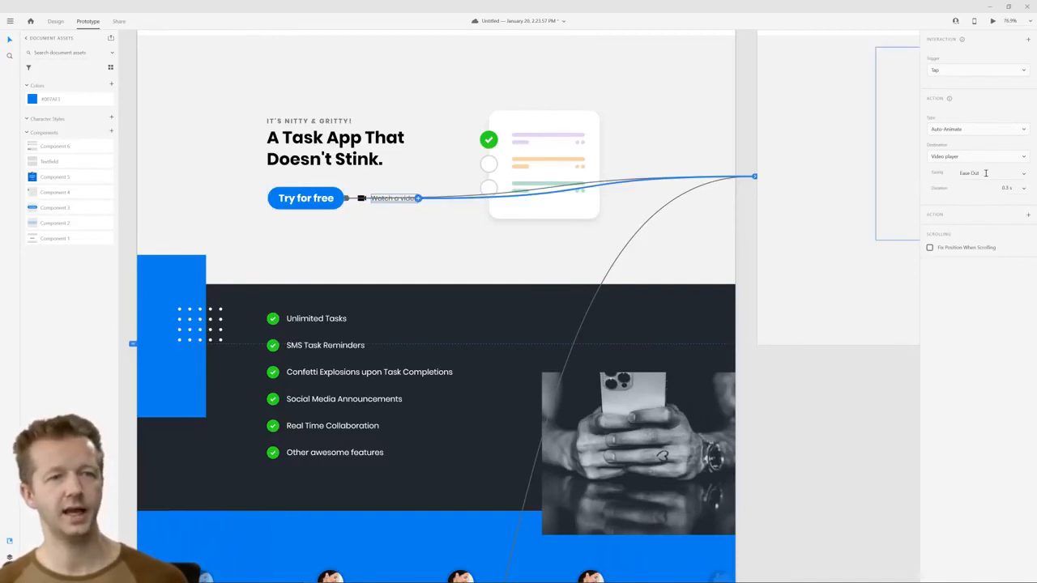
pyautogui.click(322, 201)
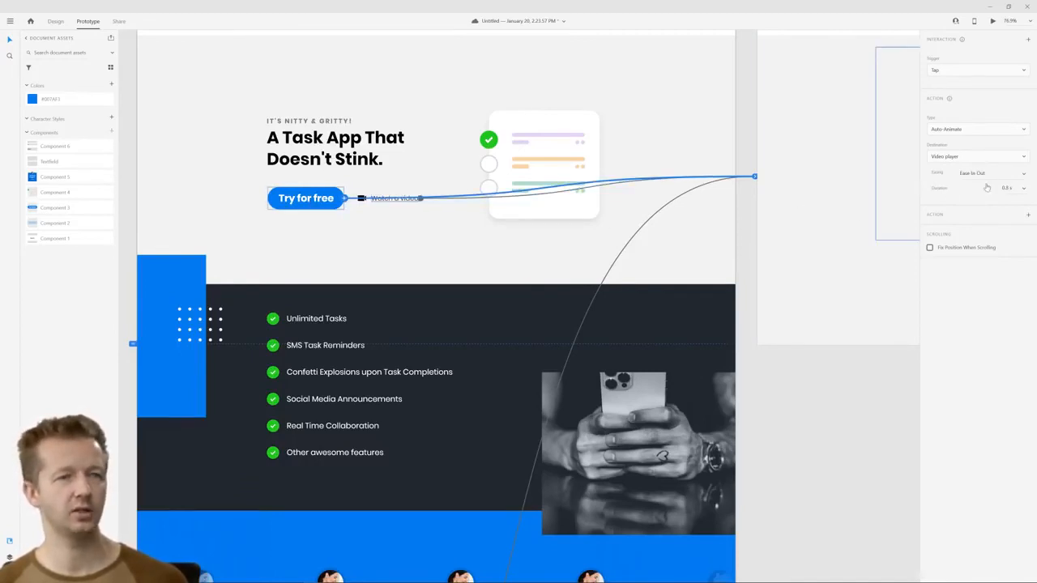
pyautogui.click(1016, 188)
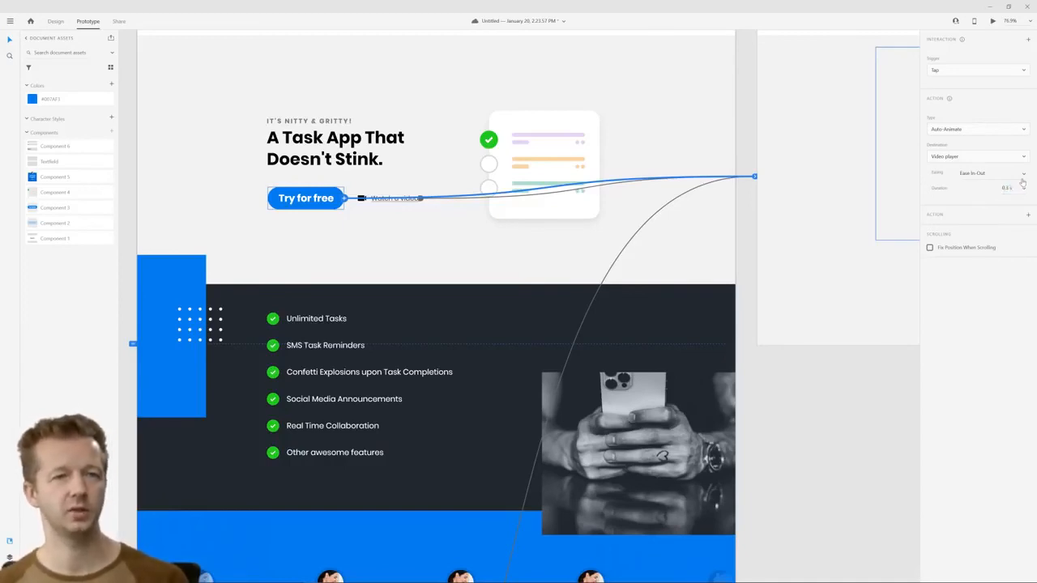
pyautogui.click(992, 173)
pyautogui.click(984, 148)
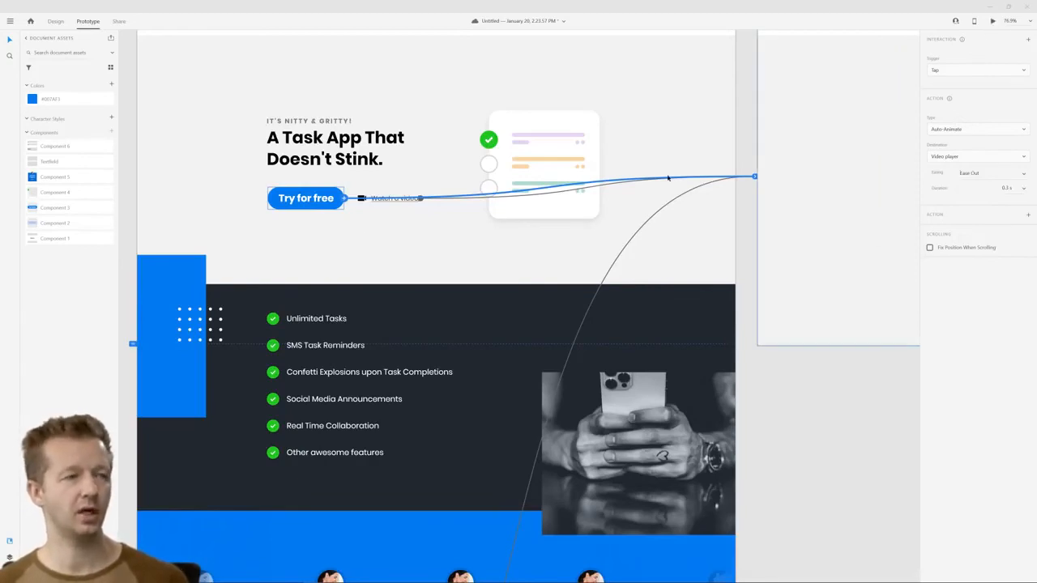
# Preview the prototype and test the "Try for free" button on the Home page
pyautogui.hotkey('ctrl', 'Return')
pyautogui.click(420, 351)
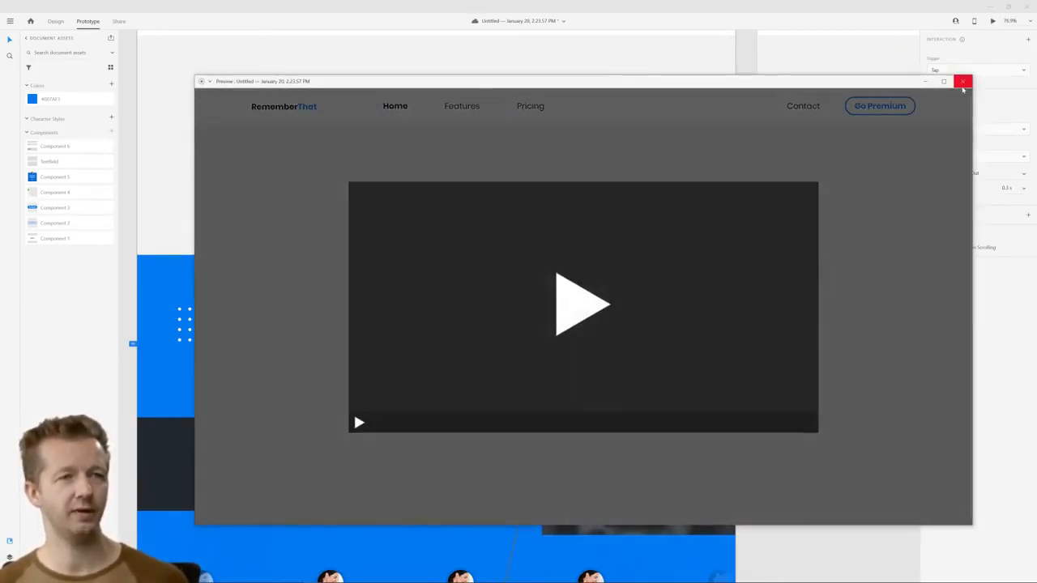
# Duplicate the Video player artboard and place the copy directly beneath the original
pyautogui.click(962, 84)
pyautogui.scroll(-5, 761, 170)
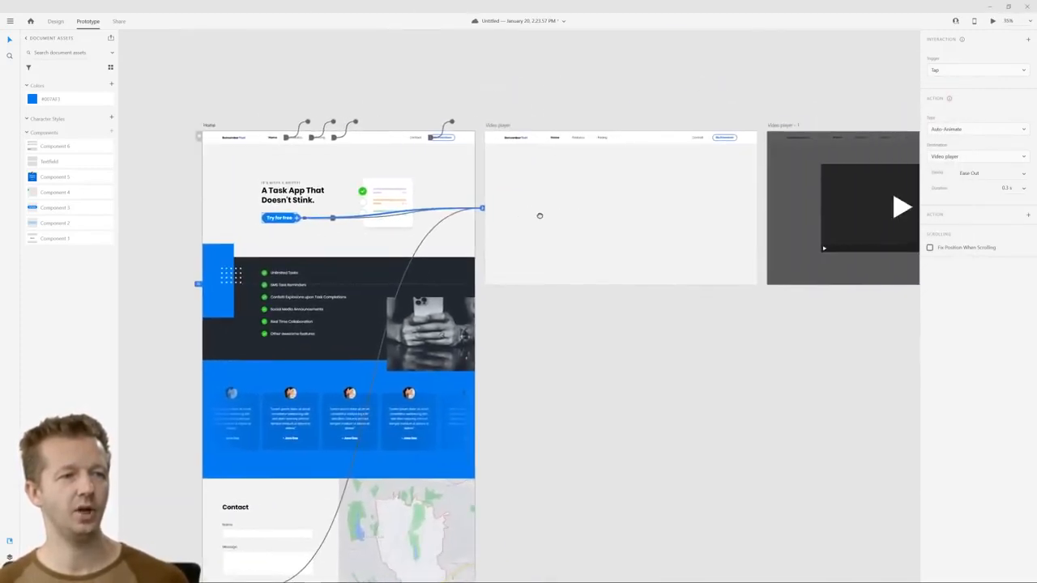
pyautogui.moveTo(539, 215); pyautogui.dragTo(490, 197)
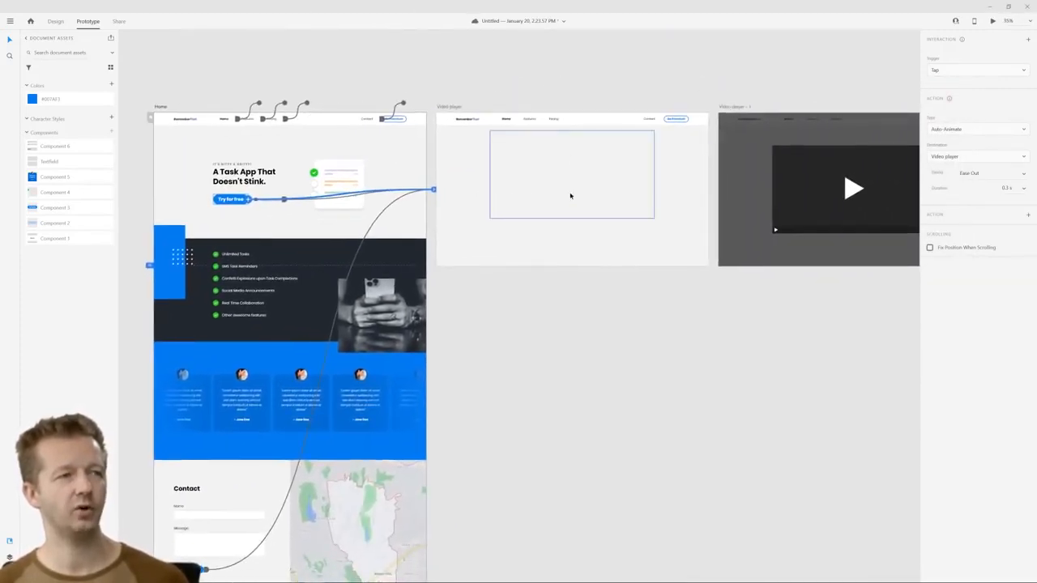
pyautogui.click(479, 95)
pyautogui.click(452, 109)
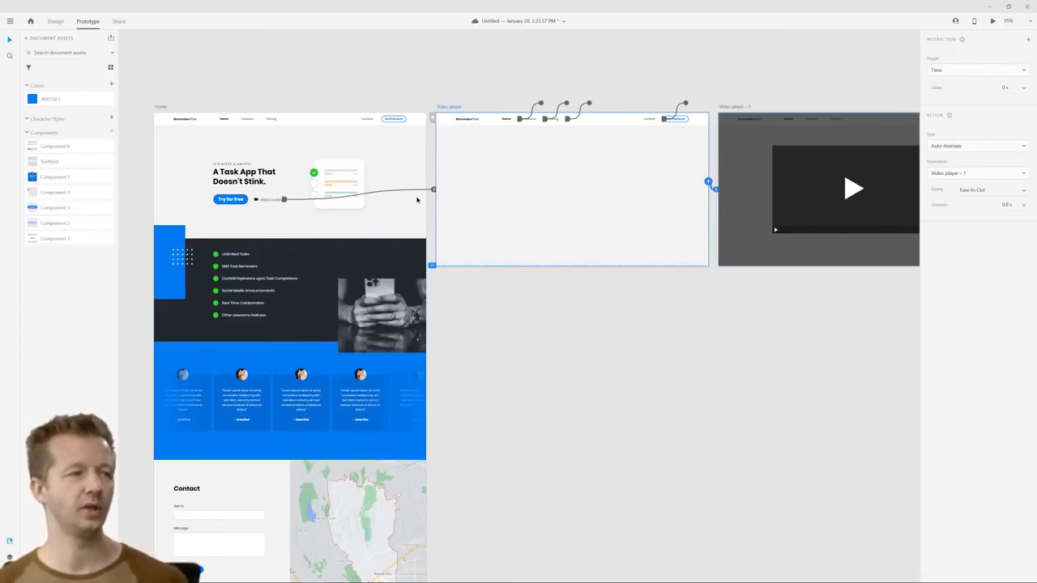
pyautogui.moveTo(481, 87); pyautogui.dragTo(470, 110)
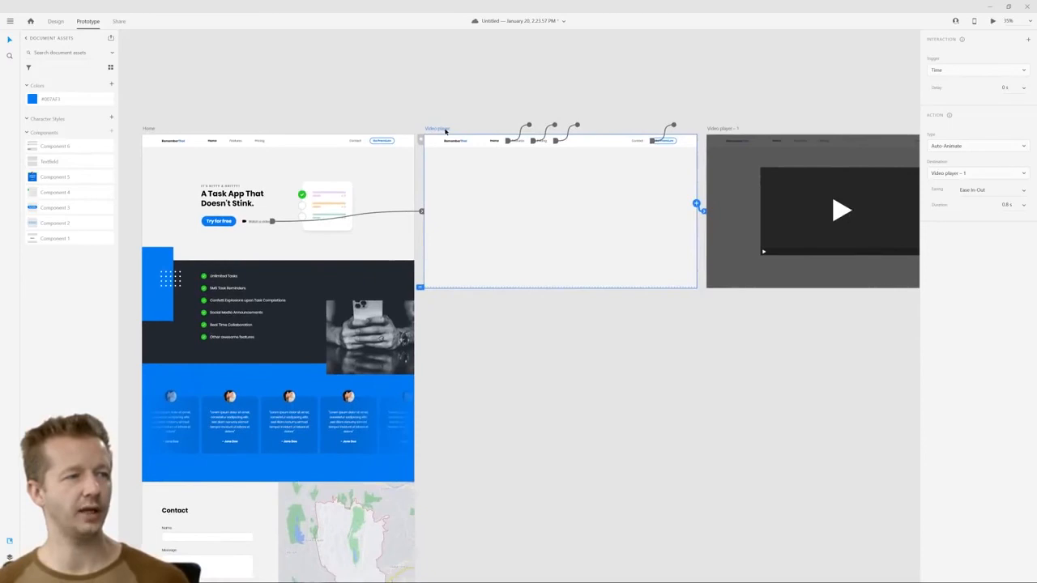
pyautogui.hotkey('ctrl', 'd')
pyautogui.moveTo(339, 161); pyautogui.dragTo(754, 58)
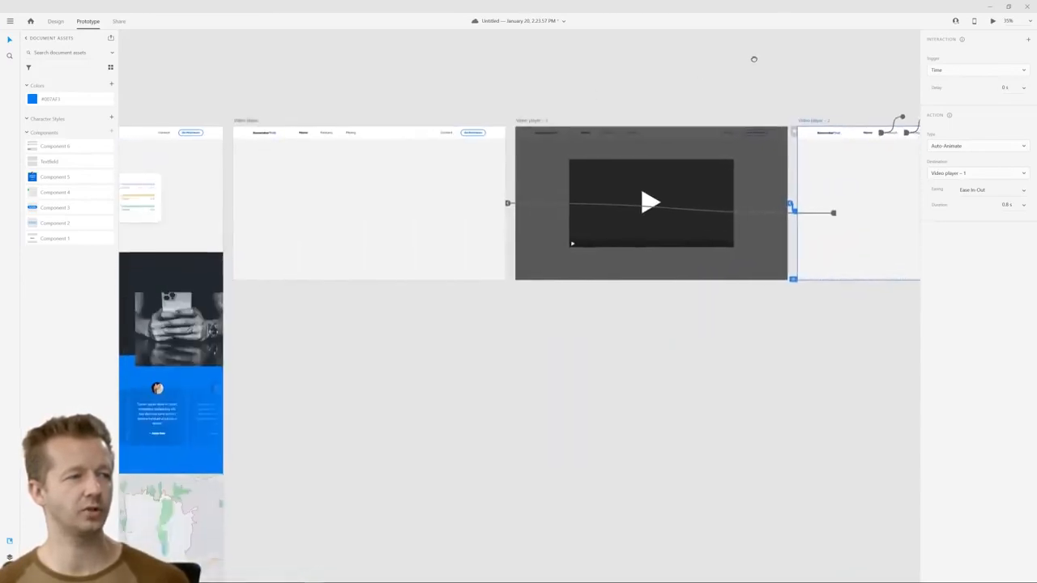
pyautogui.moveTo(817, 120); pyautogui.dragTo(253, 288)
pyautogui.click(553, 361)
pyautogui.moveTo(592, 362); pyautogui.dragTo(843, 300)
# Relink the Home artboard's "Try for free" button to the Video player – 2 artboard
pyautogui.click(215, 59)
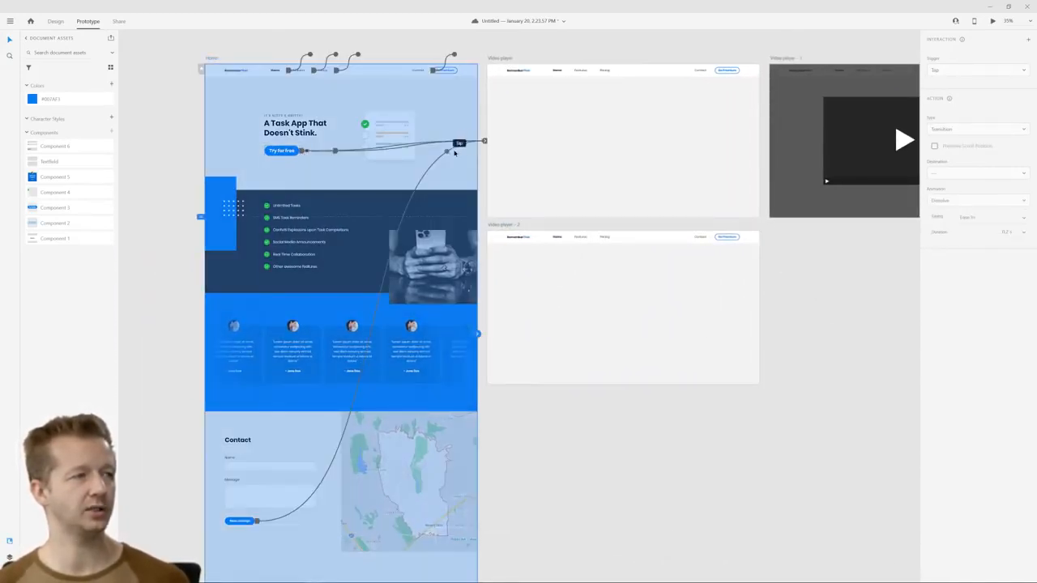
pyautogui.click(300, 153)
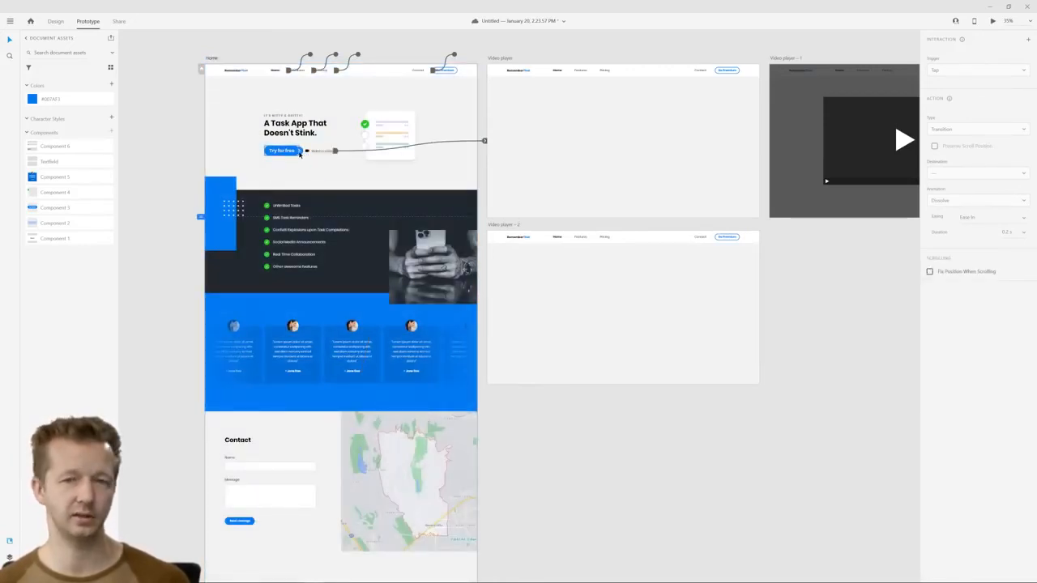
pyautogui.moveTo(300, 153); pyautogui.dragTo(551, 294)
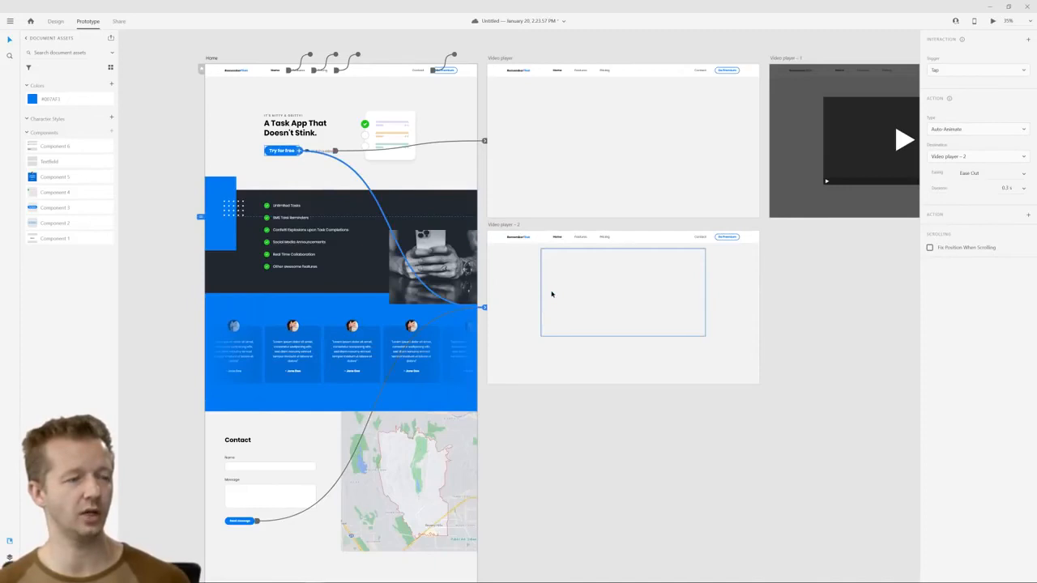
# Remove the timed transition from the Video player – 2 artboard and preview the prototype from Home
pyautogui.click(504, 225)
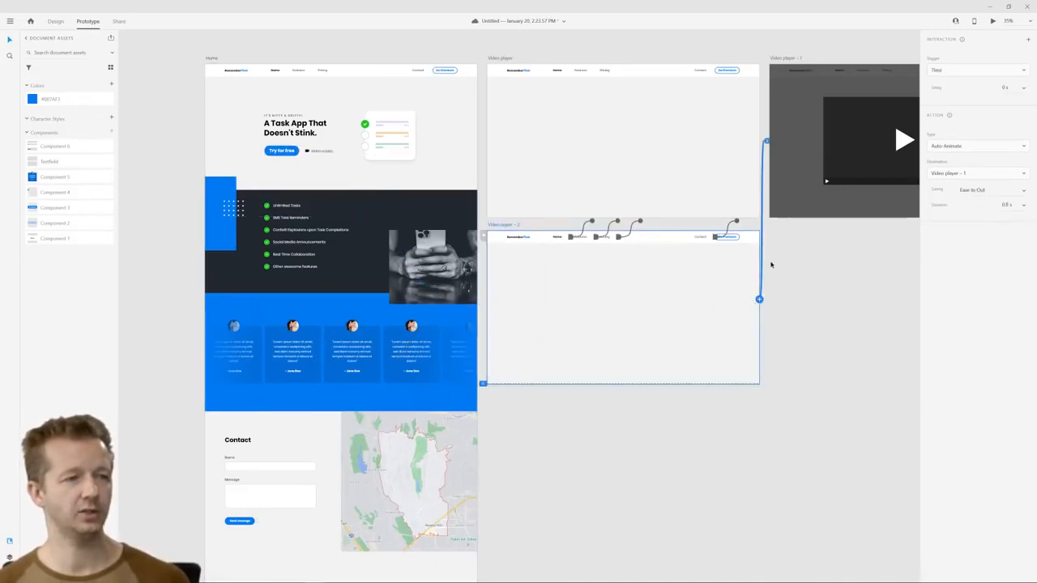
pyautogui.moveTo(767, 141); pyautogui.dragTo(763, 231)
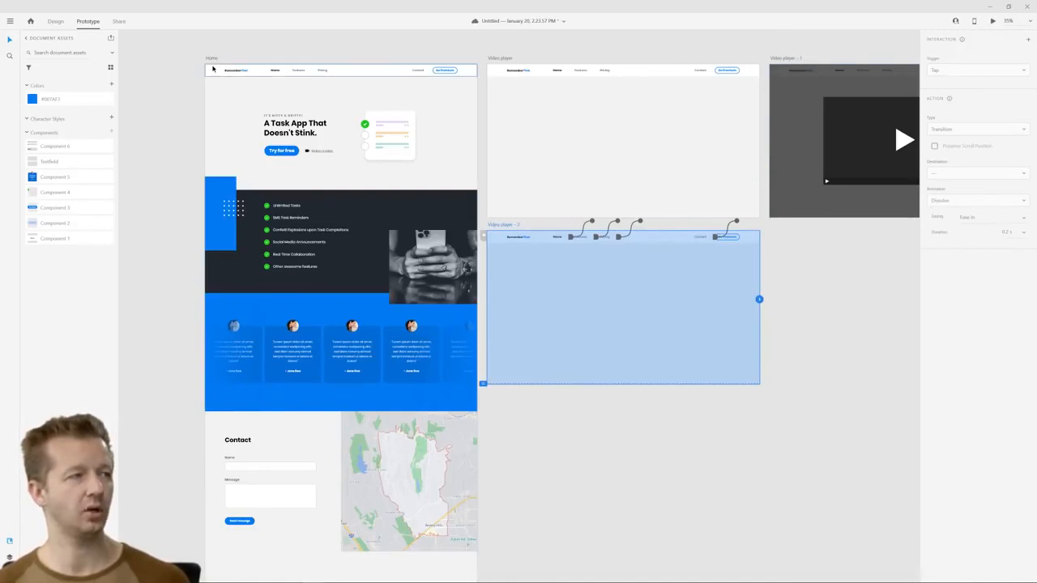
pyautogui.click(215, 58)
pyautogui.click(992, 21)
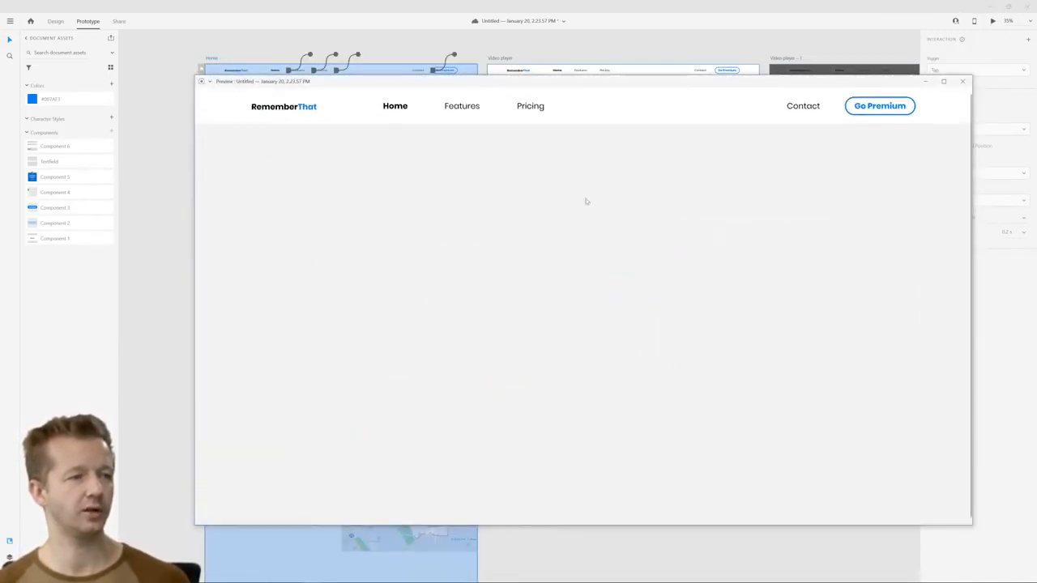
pyautogui.click(962, 81)
# Move the Video player – 2 artboard slightly further down in Design mode to widen the gap above it
pyautogui.click(838, 312)
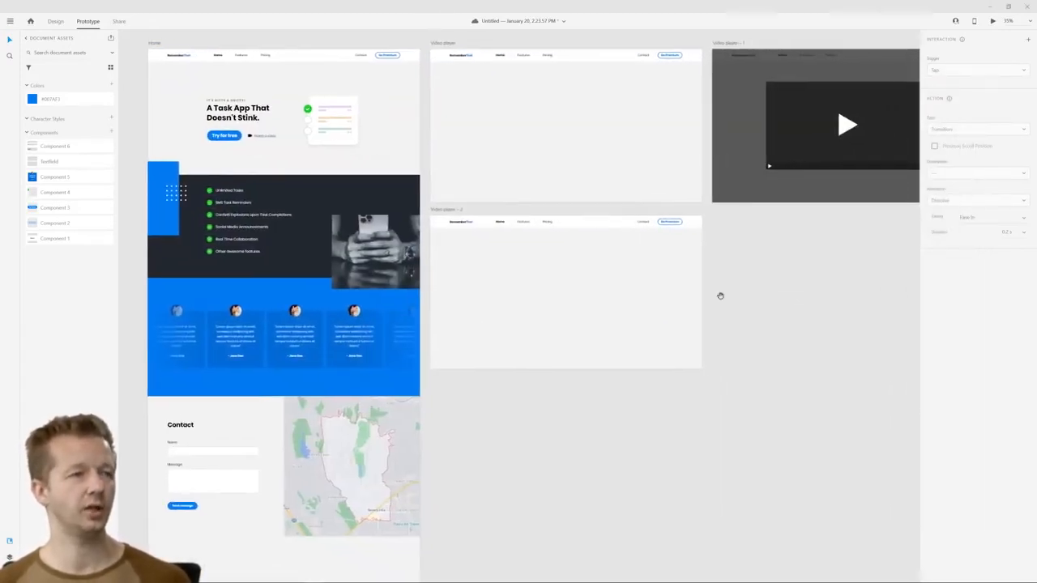
pyautogui.scroll(-3, 720, 294)
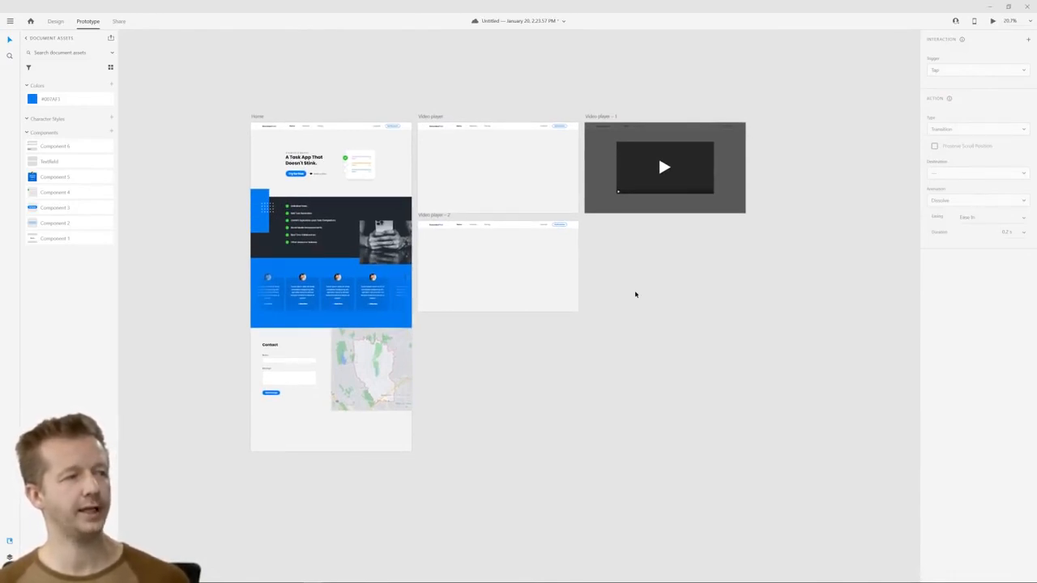
pyautogui.click(435, 217)
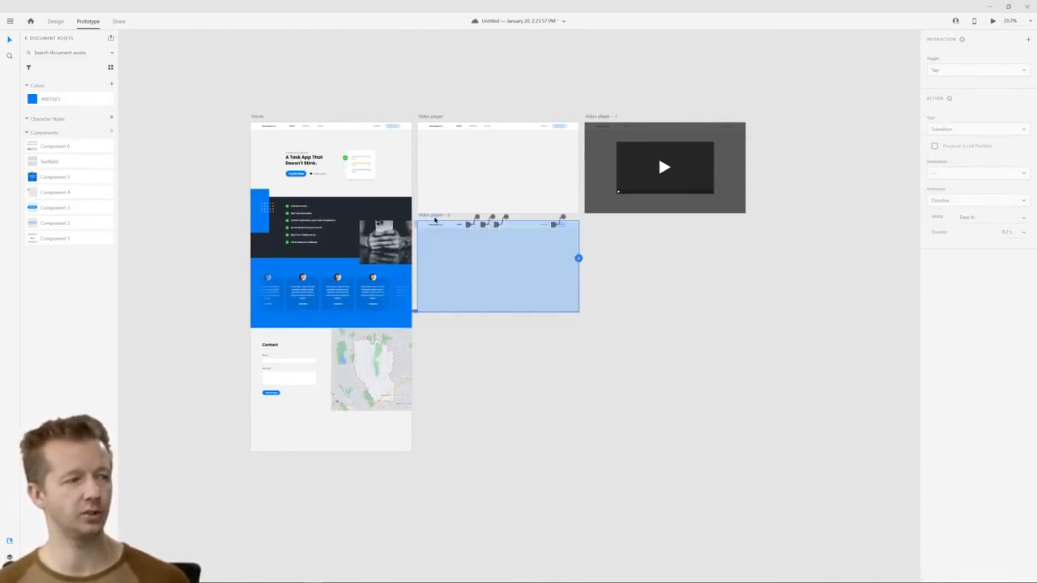
pyautogui.click(53, 22)
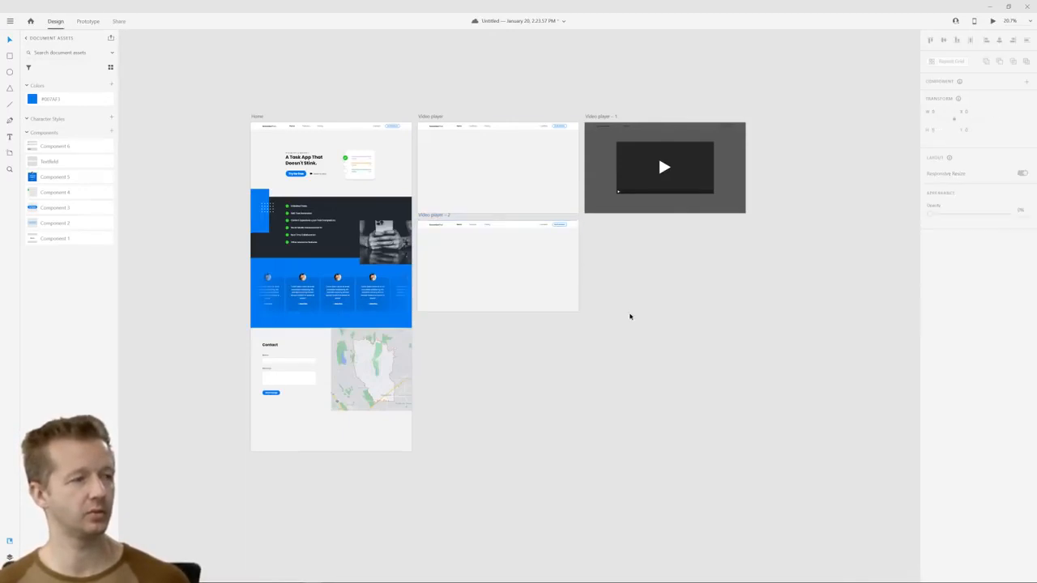
pyautogui.click(426, 217)
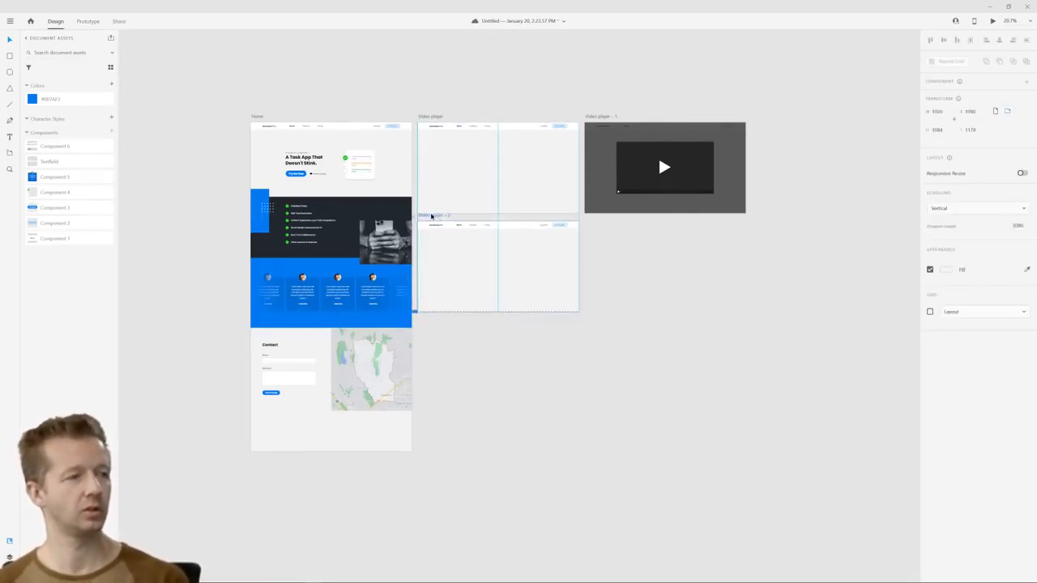
pyautogui.moveTo(431, 216); pyautogui.dragTo(449, 224)
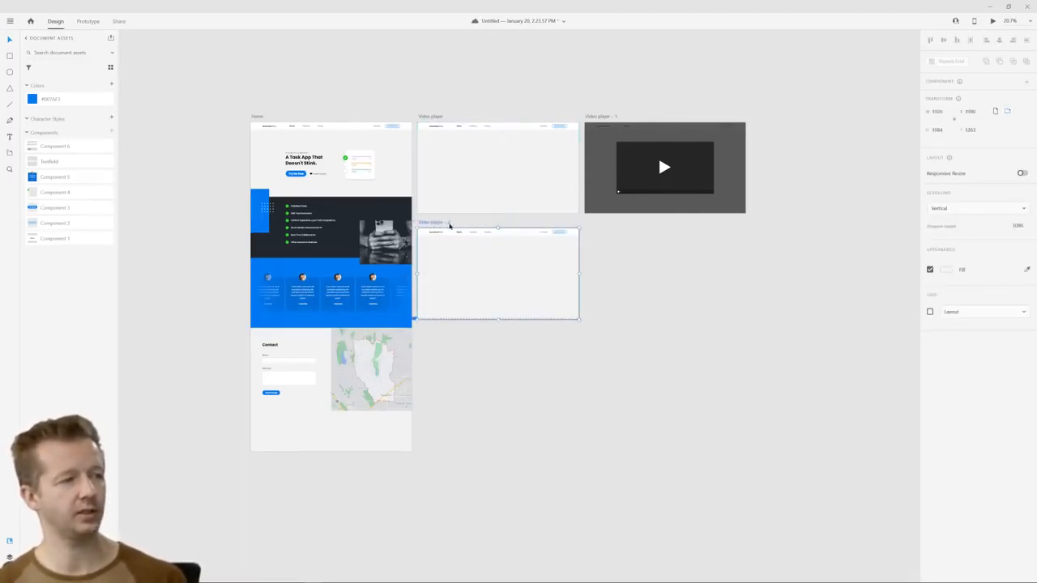
pyautogui.click(627, 266)
# Replace the hidden video placeholder on Video player – 2 with a copy of Home's headline and the small line above it
pyautogui.scroll(5, 435, 260)
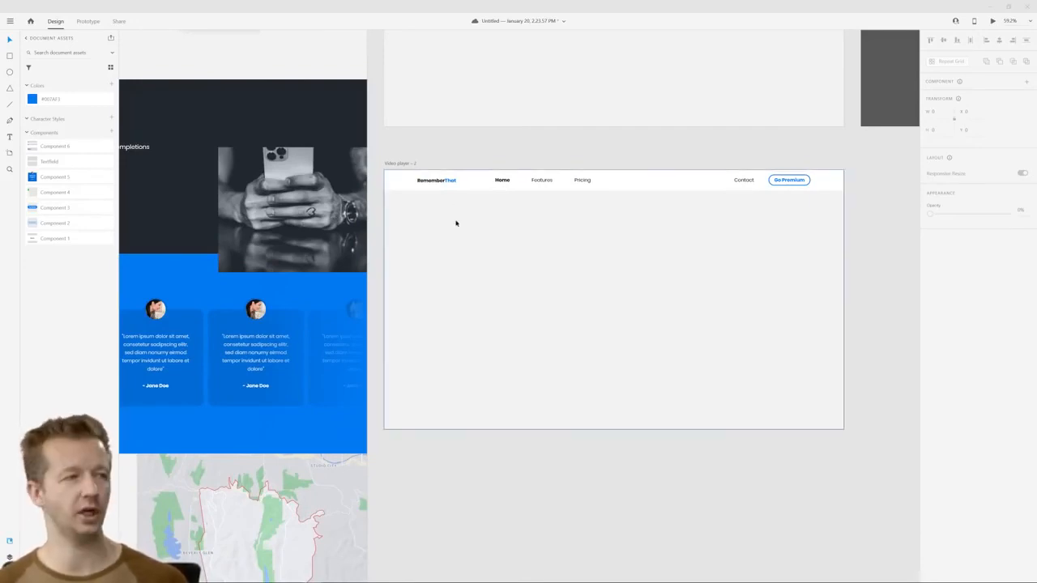
pyautogui.scroll(-4, 452, 228)
pyautogui.click(567, 274)
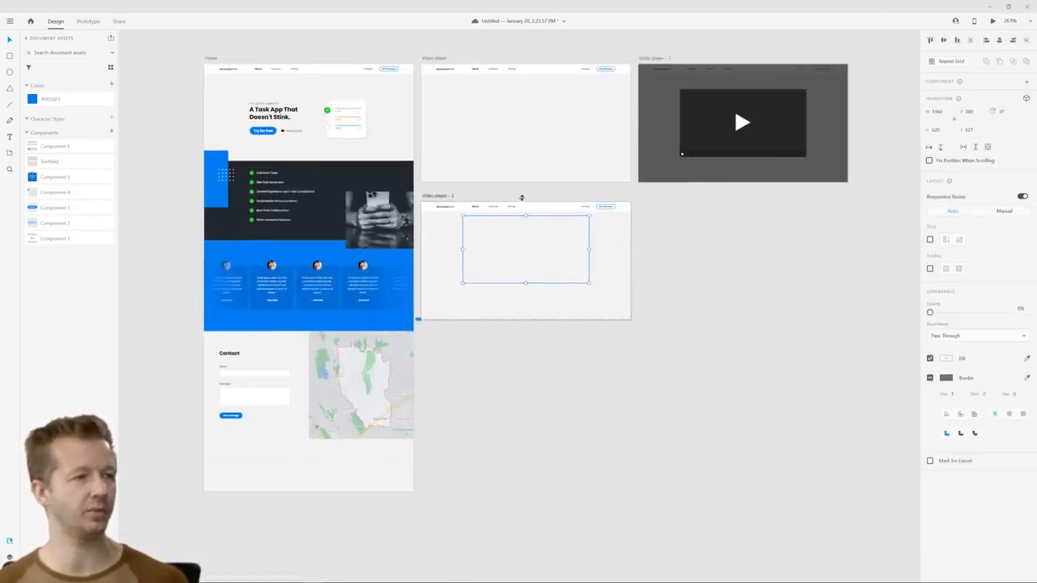
pyautogui.click(264, 112)
pyautogui.keyDown('shift'); pyautogui.click(264, 112); pyautogui.keyUp('shift')
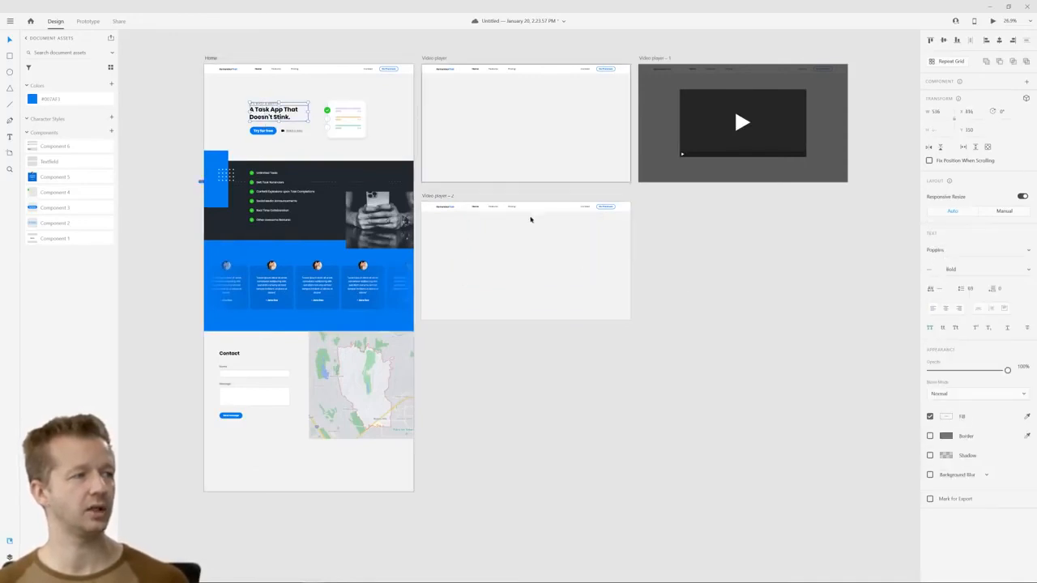
pyautogui.click(516, 234)
pyautogui.scroll(4, 518, 237)
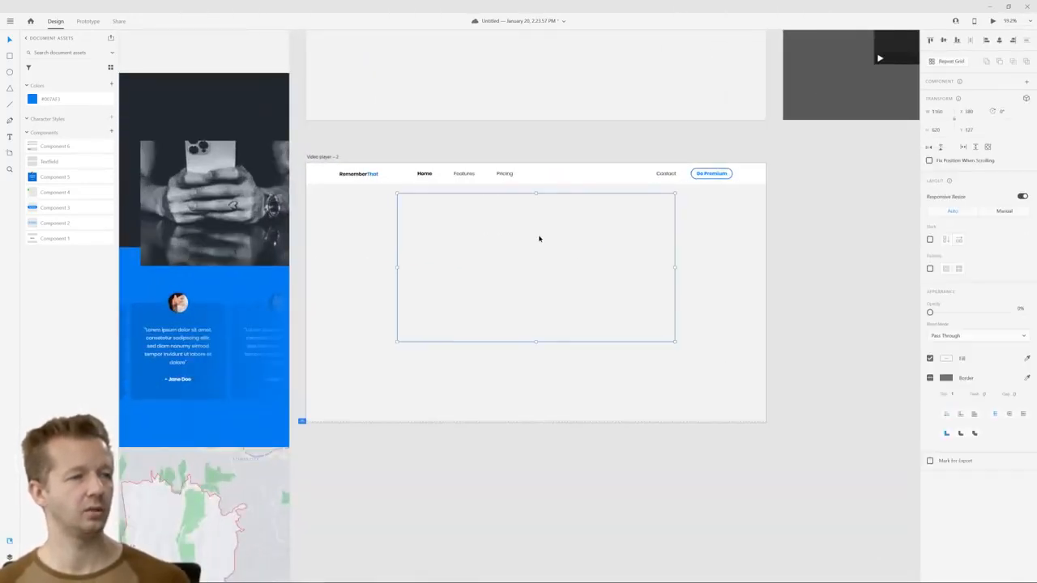
pyautogui.press('Delete')
pyautogui.hotkey('ctrl', 'v')
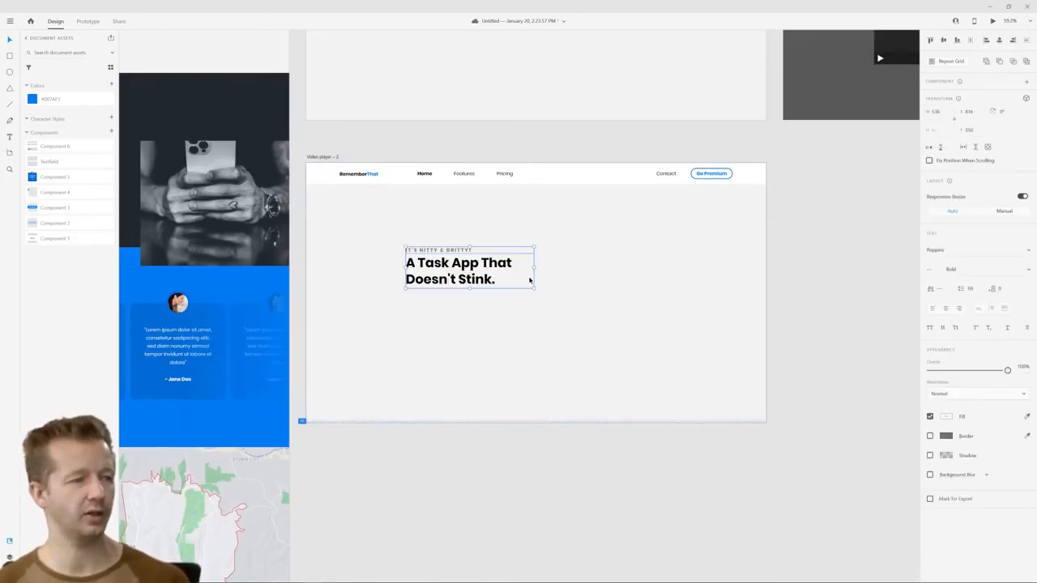
# Center-align the copied headline texts and position them horizontally centered near the upper part of the Video player – 2 artboard
pyautogui.moveTo(461, 268); pyautogui.dragTo(535, 243)
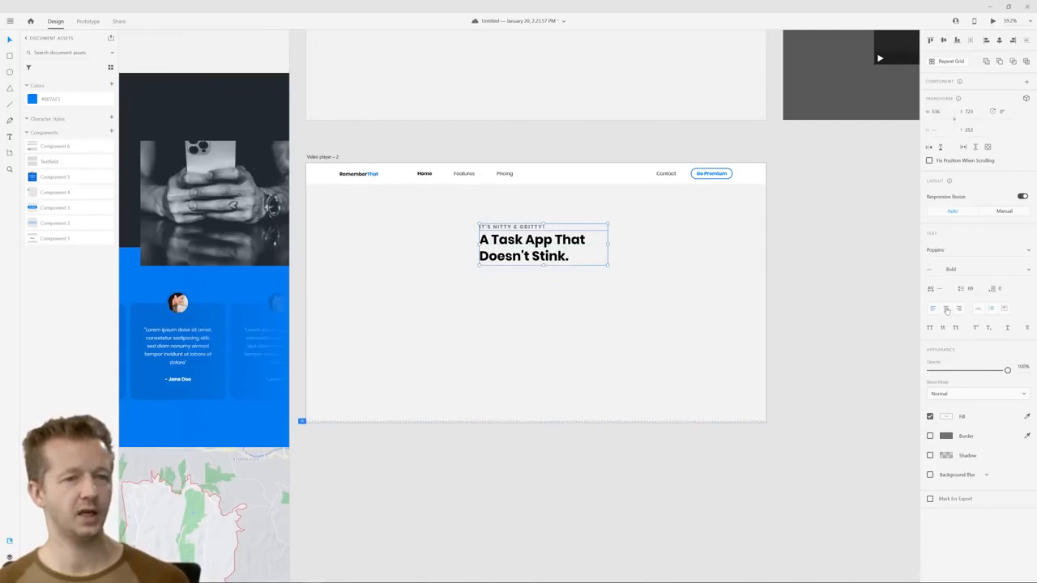
pyautogui.hotkey('ctrl', 'shift', 'c')
pyautogui.click(835, 262)
pyautogui.click(552, 254)
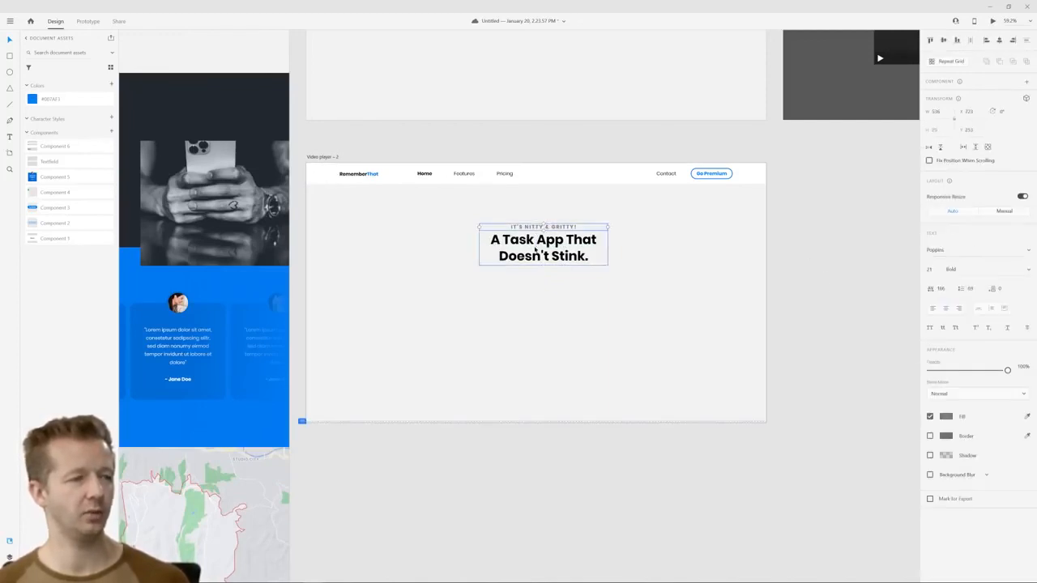
pyautogui.moveTo(552, 253); pyautogui.dragTo(546, 245)
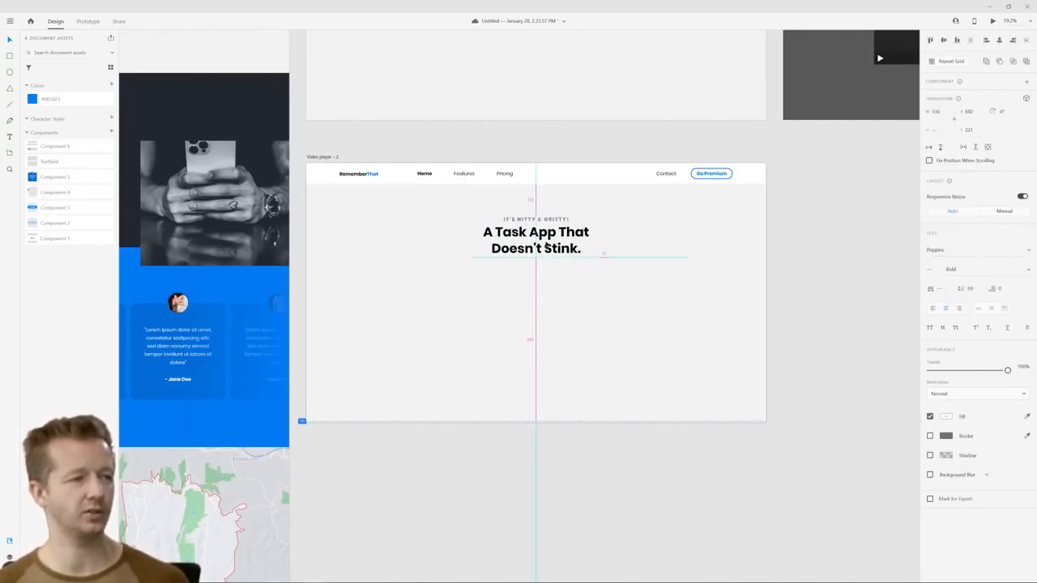
# Change the copied headline to "One moment while your download begins.." and widen its text box symmetrically so it fits on two lines
pyautogui.doubleClick(515, 233)
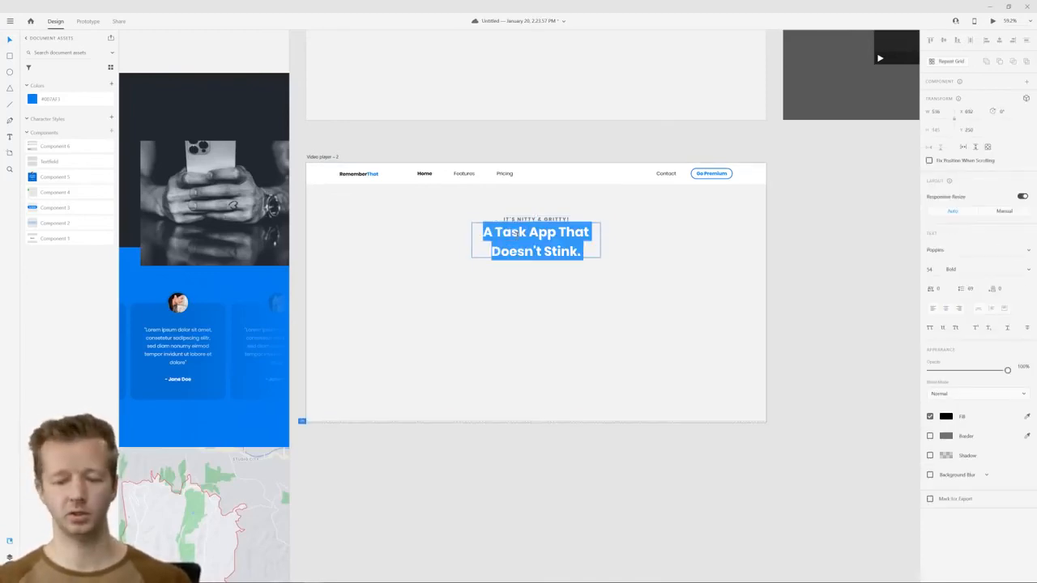
pyautogui.write('One moe')
pyautogui.press('BackSpace')
pyautogui.write('ment')
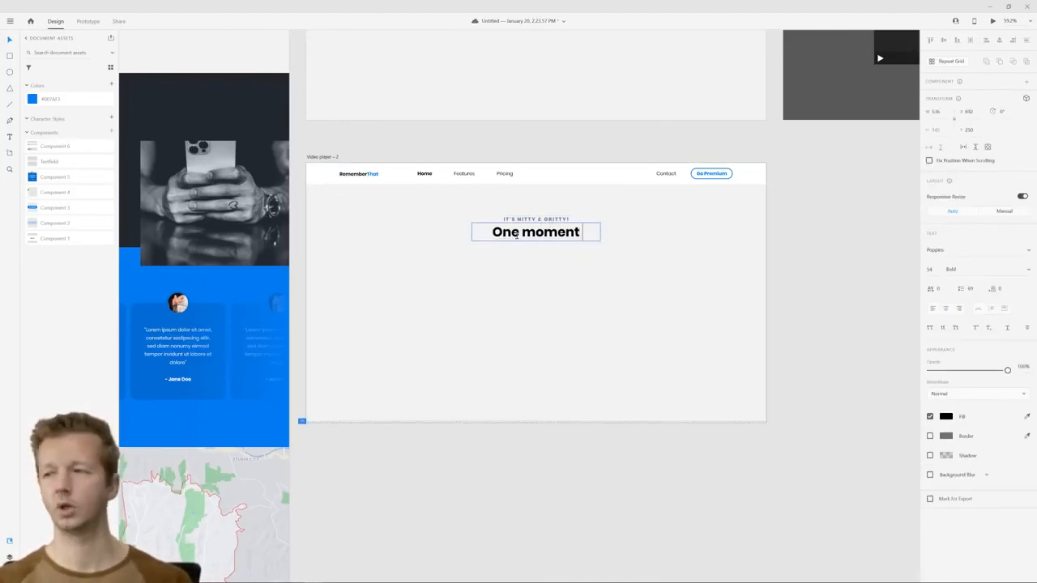
pyautogui.write(' while your download b')
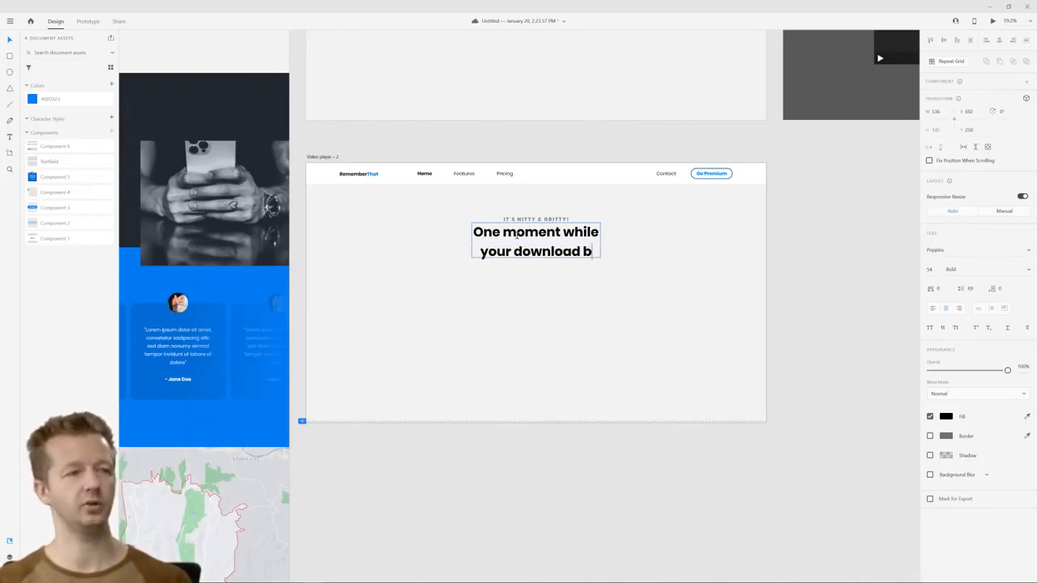
pyautogui.write('egins..')
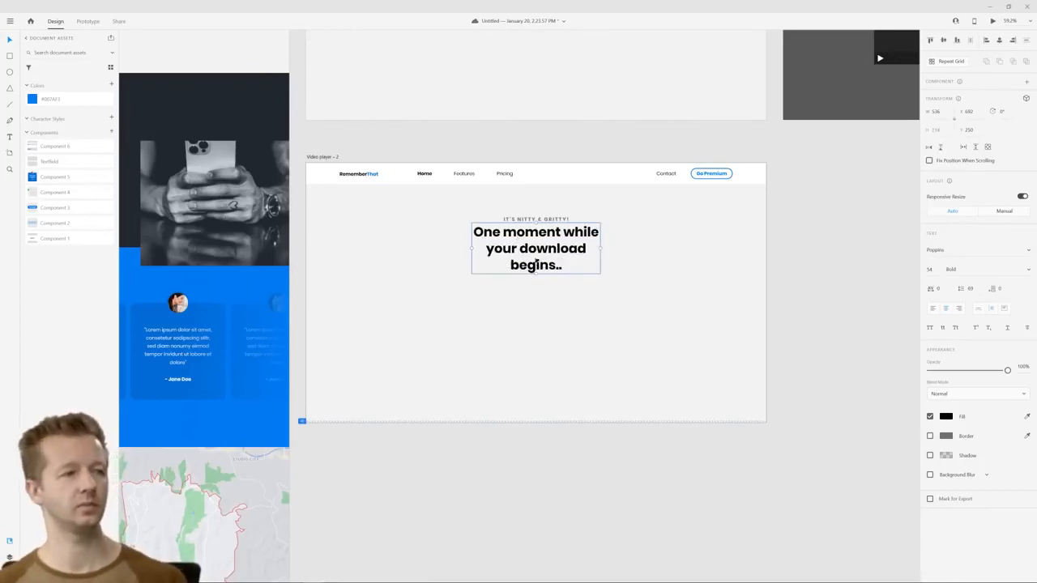
pyautogui.moveTo(601, 249); pyautogui.dragTo(642, 250)
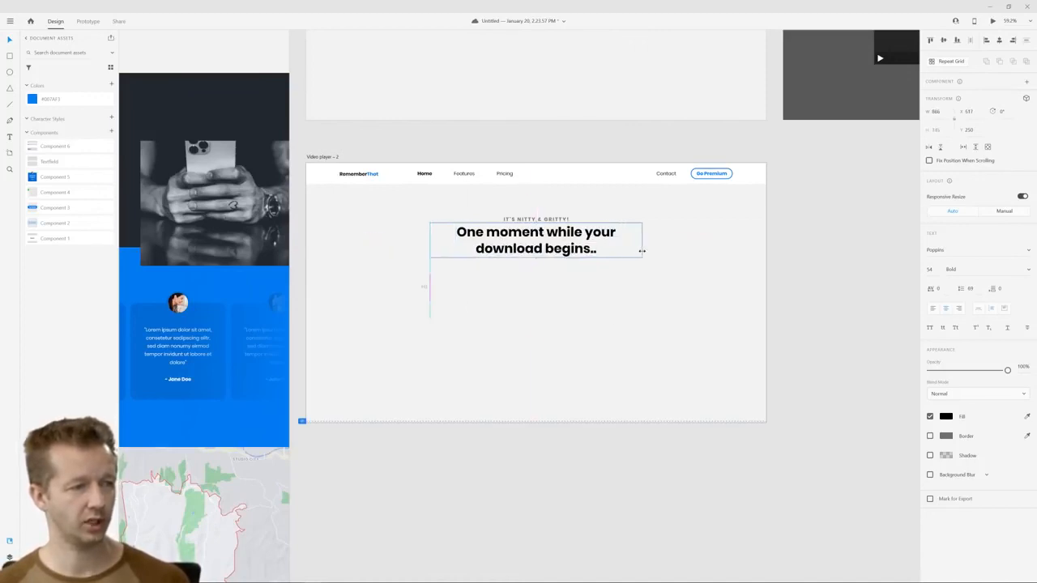
# Change the small line above the headline to "IT'S ABOUT TO GET EXCITING!"
pyautogui.click(558, 218)
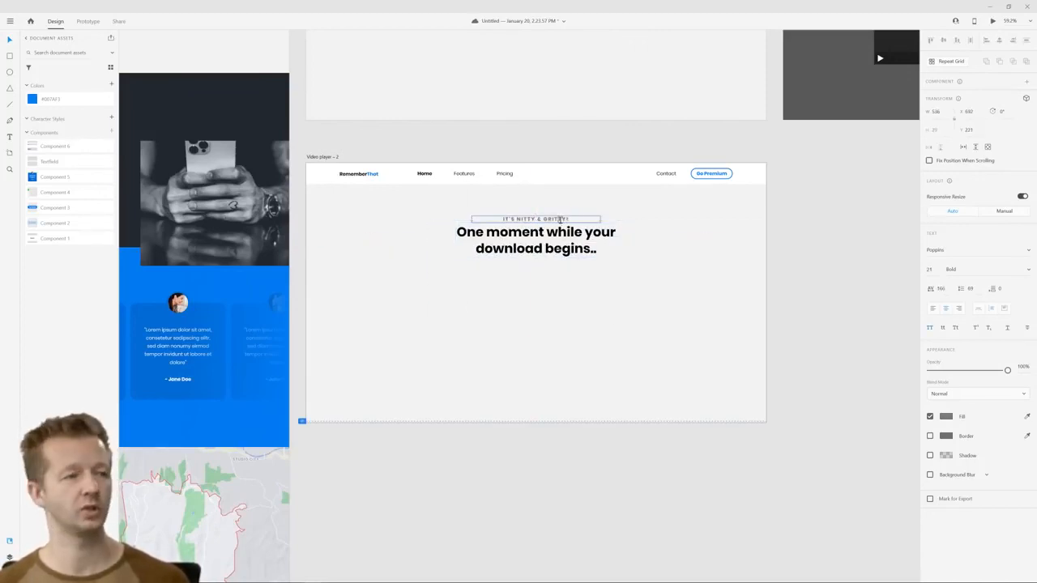
pyautogui.doubleClick(559, 219)
pyautogui.press('BackSpace')
pyautogui.write("IT'S ABOUT TO GET")
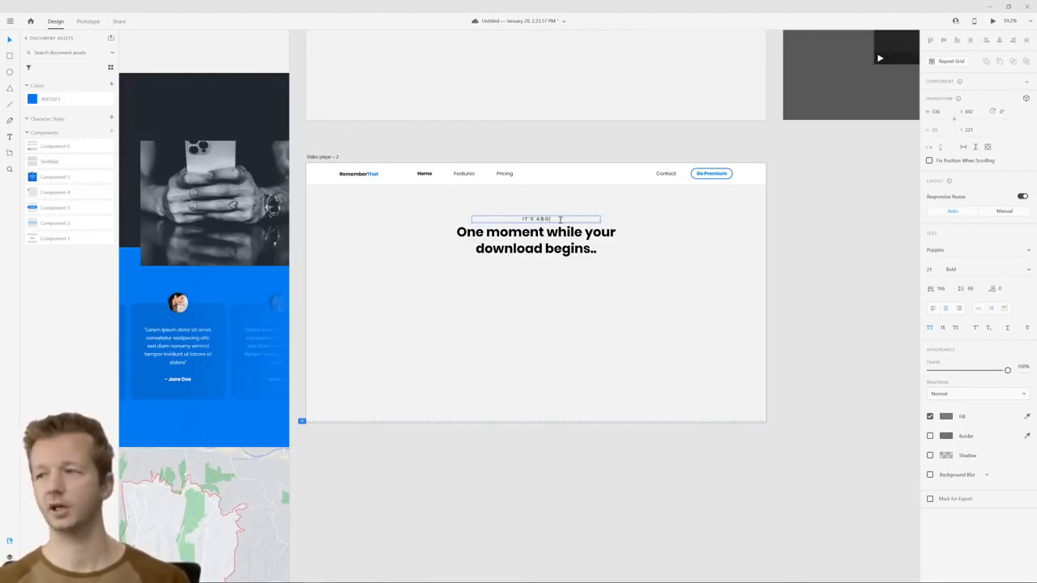
pyautogui.write('ING!')
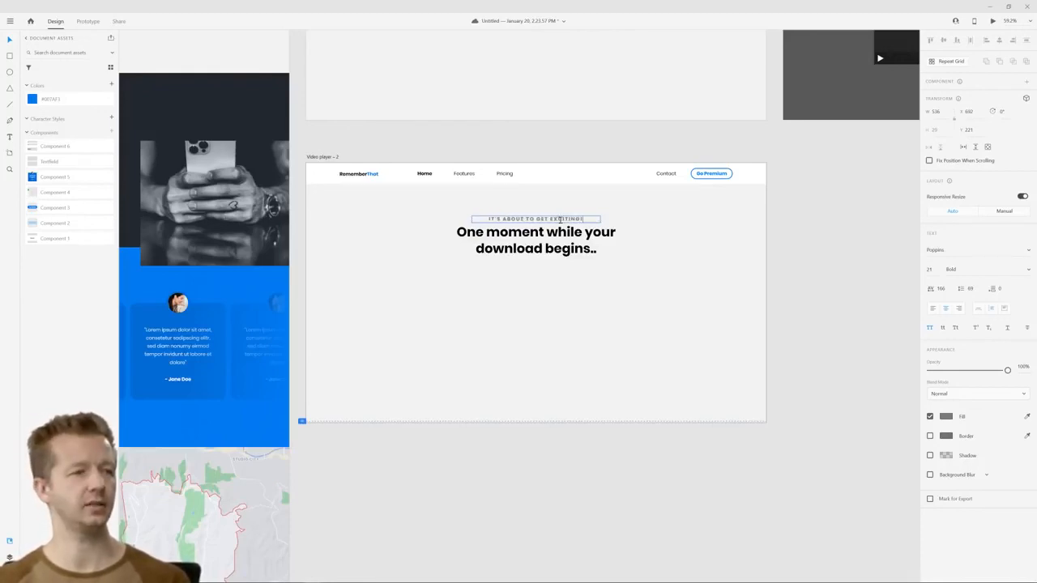
pyautogui.click(816, 264)
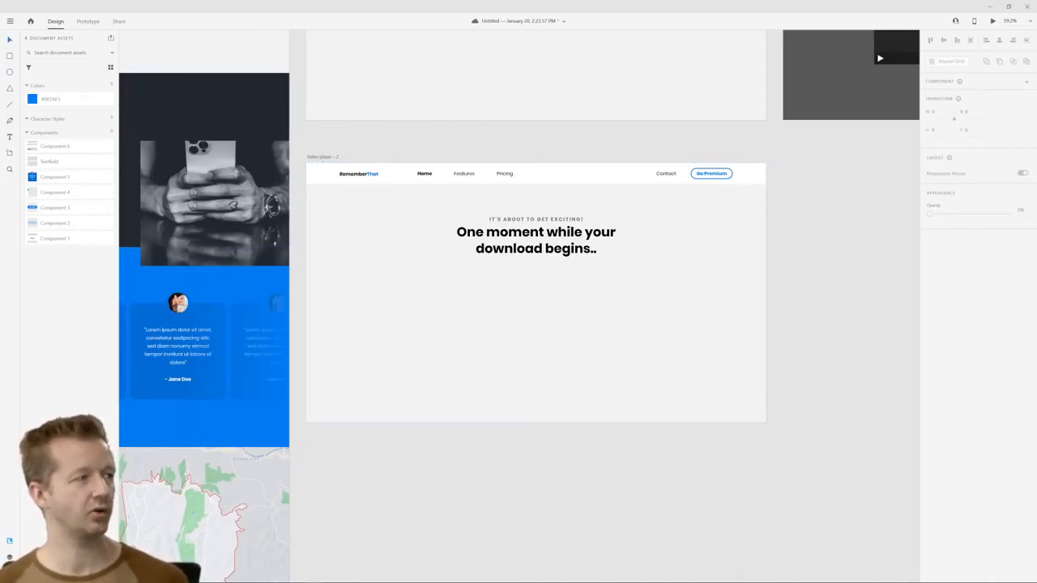
pyautogui.scroll(5, 507, 326)
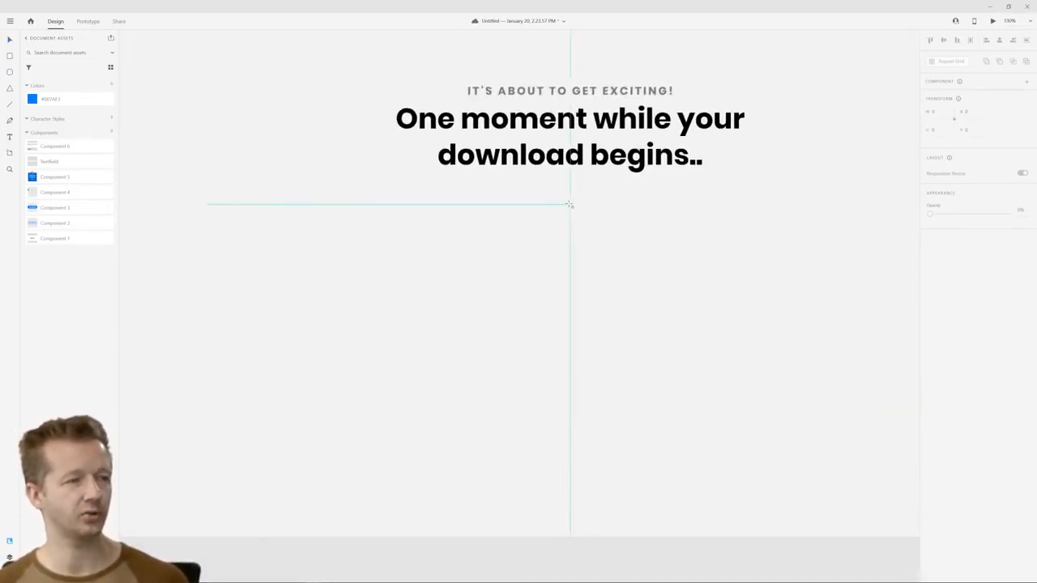
# Draw a 16 px circle centered below the headline and give it the saved blue fill without a border
pyautogui.click(572, 204)
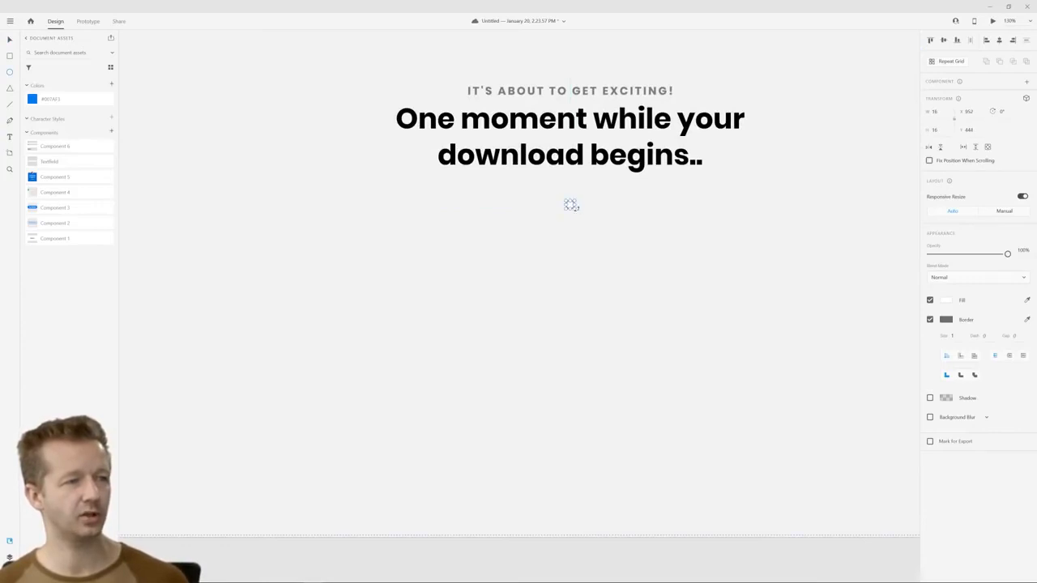
pyautogui.click(946, 300)
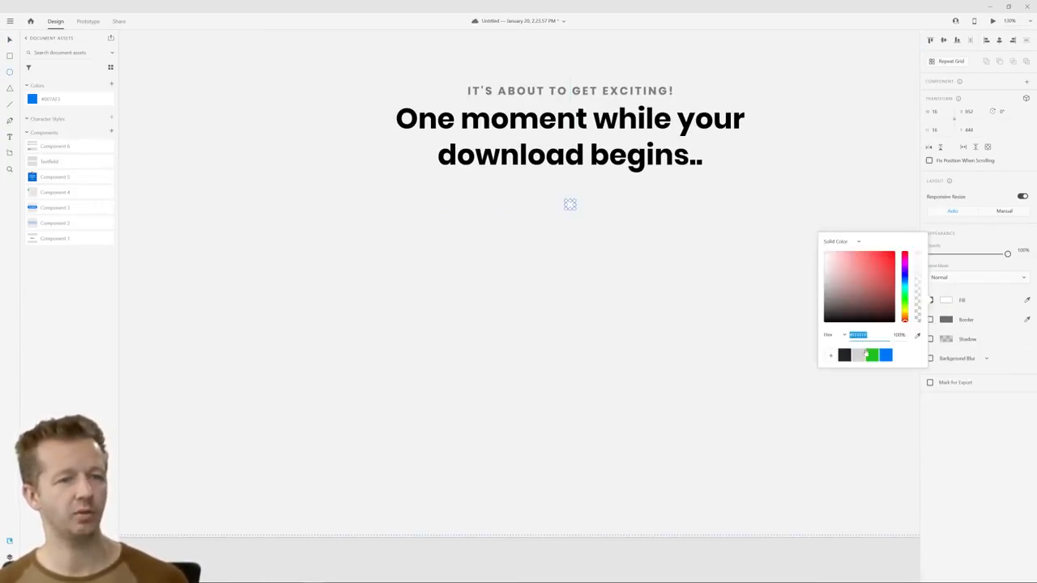
pyautogui.click(882, 355)
pyautogui.click(10, 43)
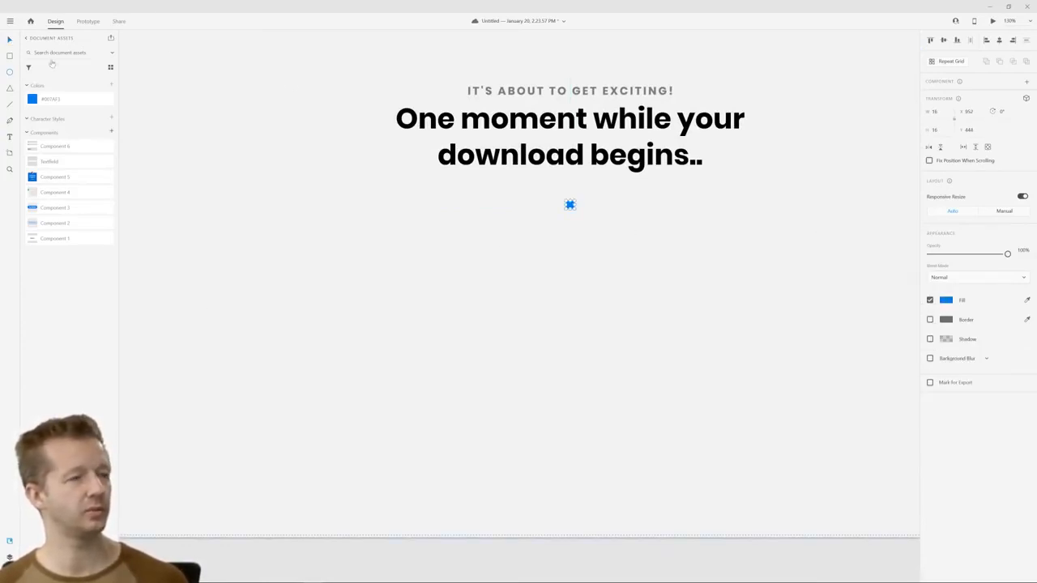
# Copy the blue circle directly below itself and add a duplicate of the pair rotated -90° to form a four-dot loader
pyautogui.moveTo(569, 206); pyautogui.dragTo(570, 233)
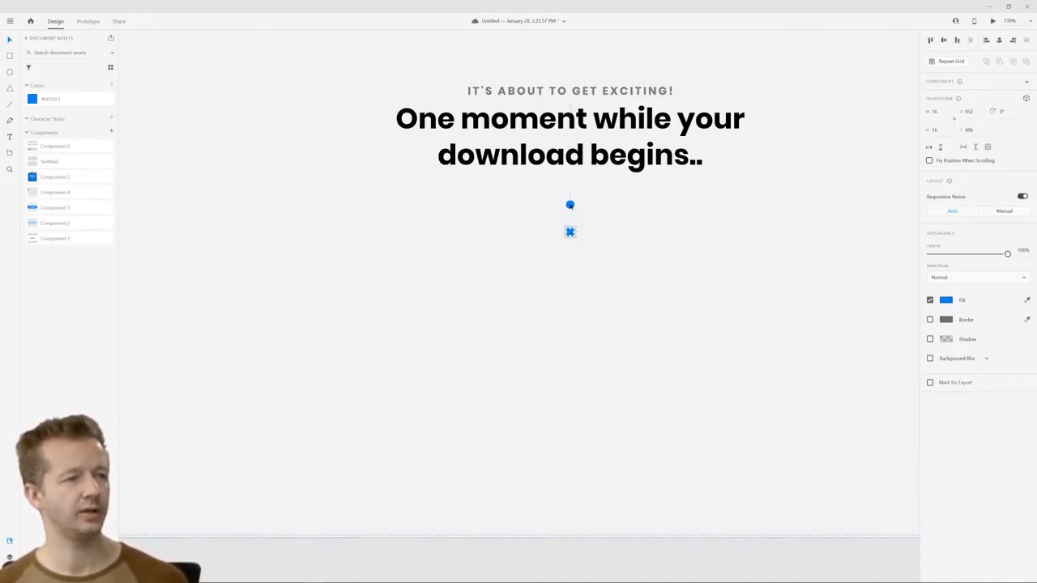
pyautogui.keyDown('shift'); pyautogui.click(571, 206); pyautogui.keyUp('shift')
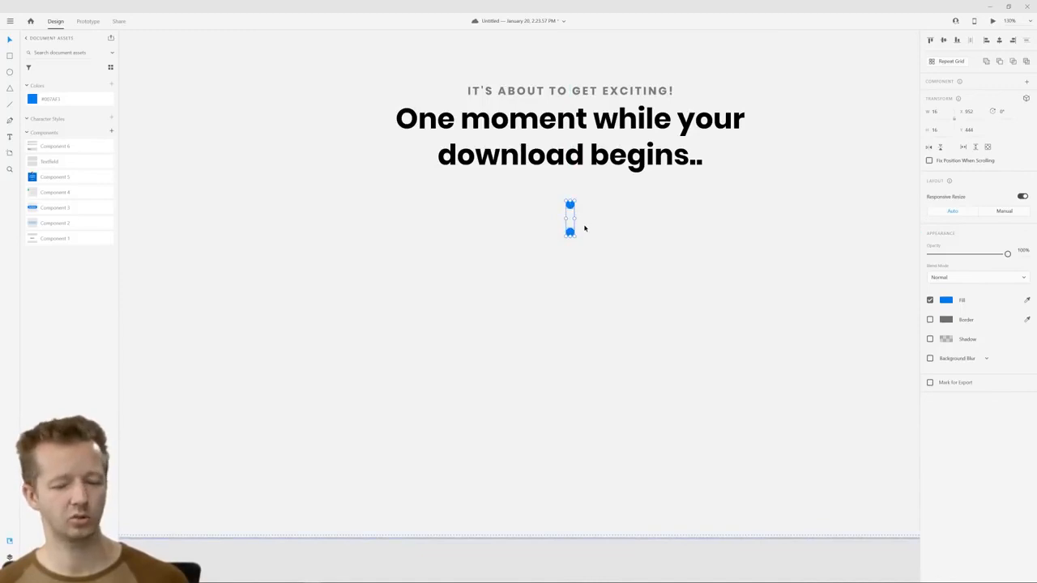
pyautogui.hotkey('ctrl', 'd')
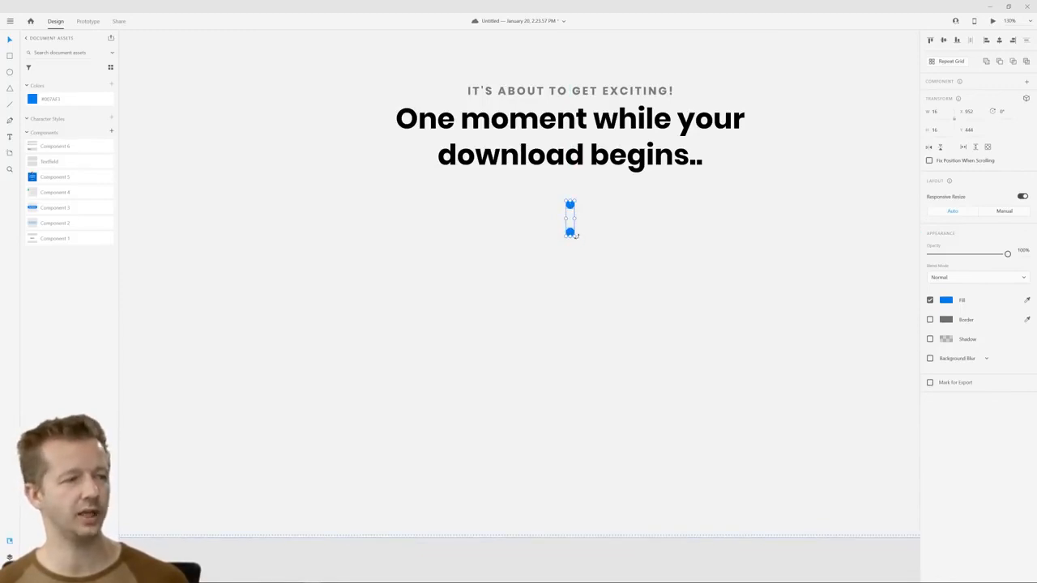
pyautogui.moveTo(580, 238); pyautogui.dragTo(598, 210)
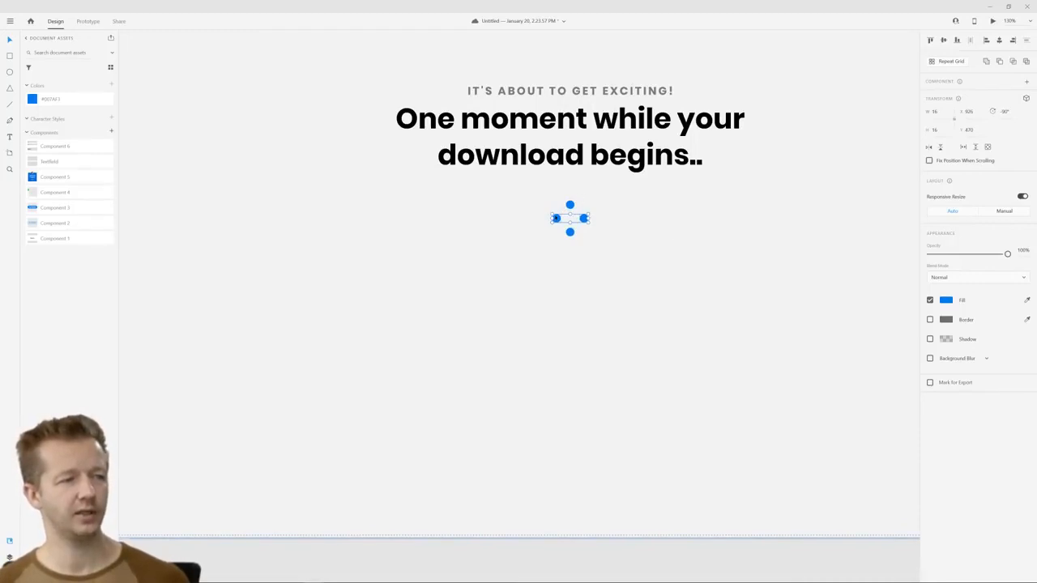
# Group all four blue dots into a single loader object
pyautogui.keyDown('shift'); pyautogui.click(571, 206); pyautogui.keyUp('shift')
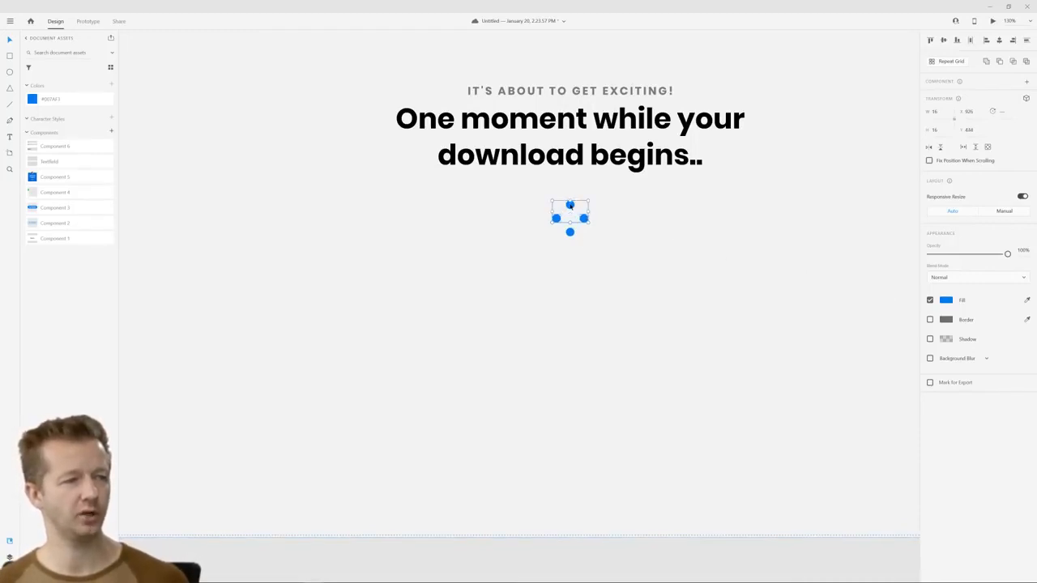
pyautogui.keyDown('shift'); pyautogui.click(571, 234); pyautogui.keyUp('shift')
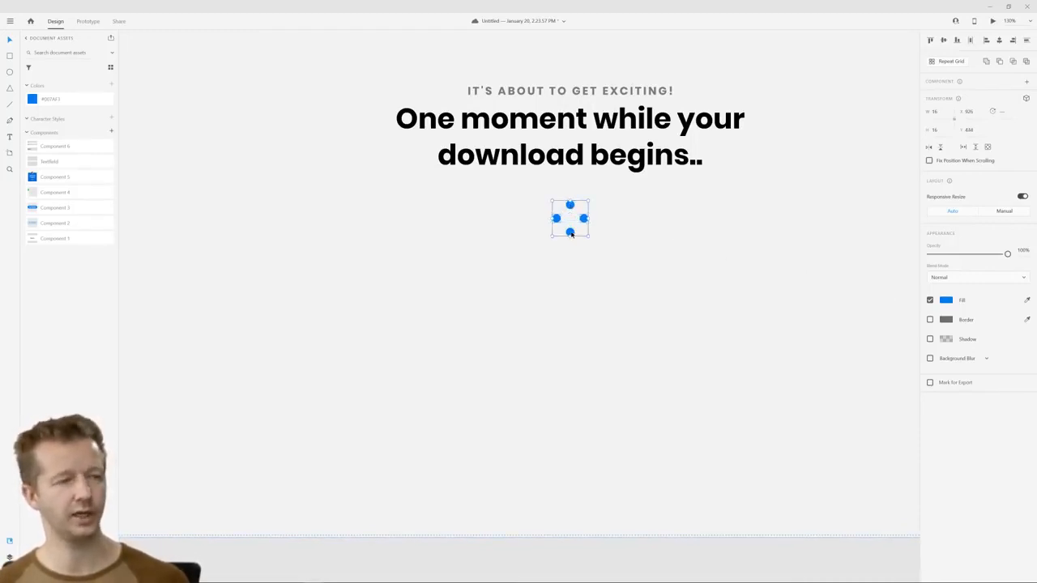
pyautogui.hotkey('ctrl', 'g')
# Move the small line, headline and dot loader down together so they sit in the middle of the empty area below the navigation
pyautogui.scroll(-5, 683, 219)
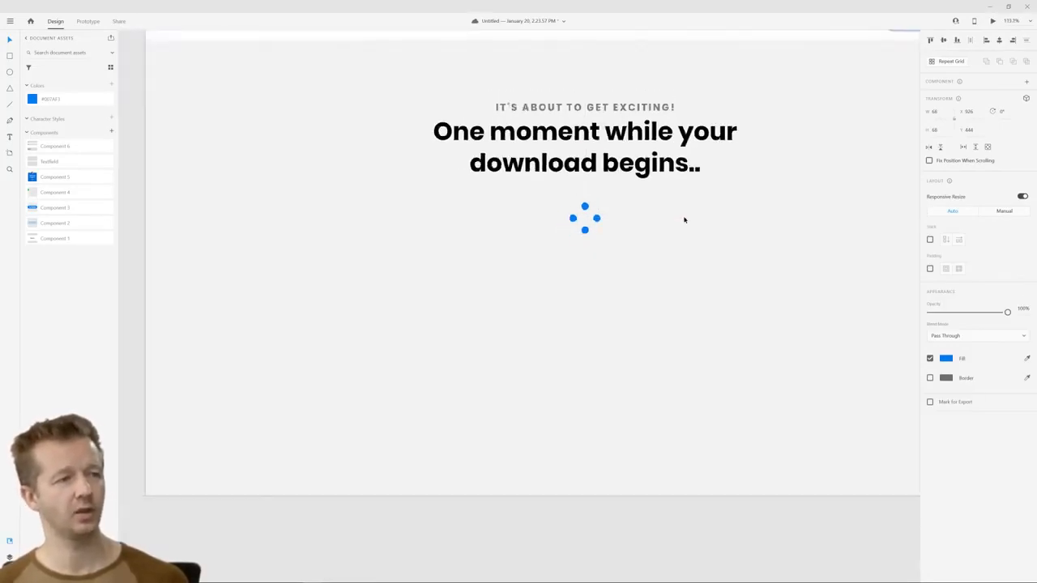
pyautogui.click(636, 161)
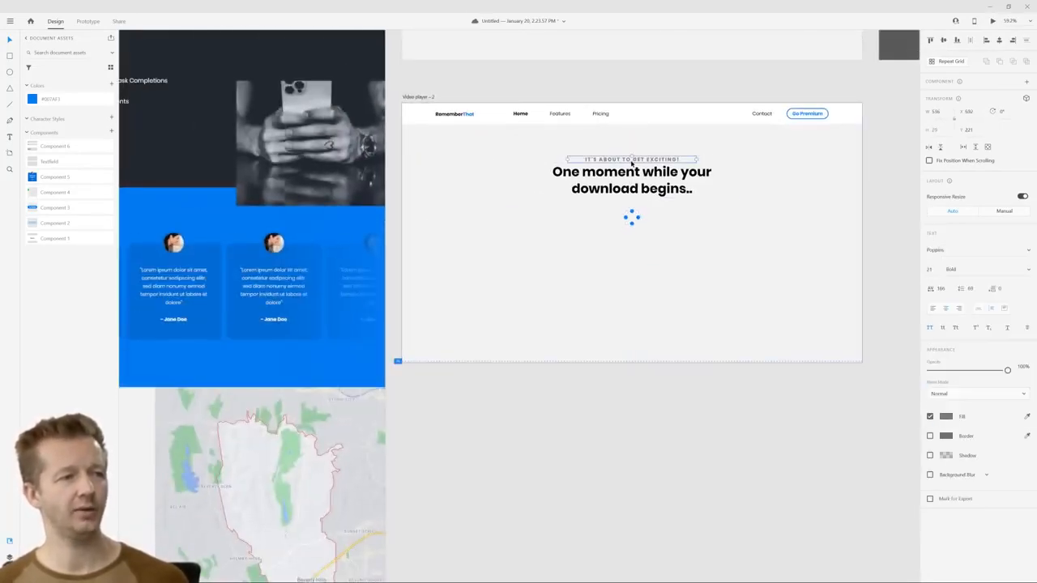
pyautogui.keyDown('shift'); pyautogui.click(639, 179); pyautogui.keyUp('shift')
pyautogui.keyDown('shift'); pyautogui.click(633, 214); pyautogui.keyUp('shift')
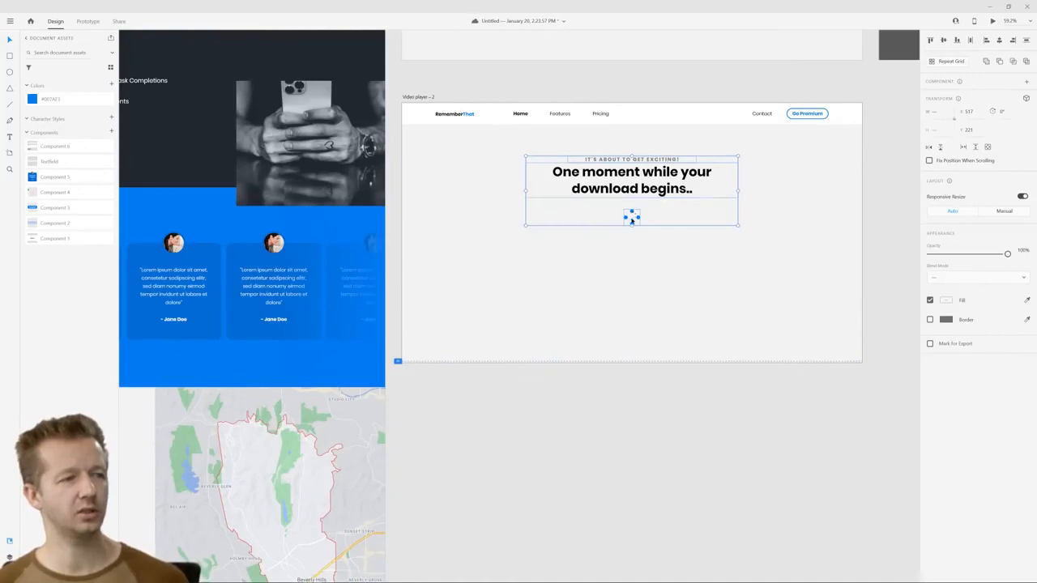
pyautogui.moveTo(632, 218); pyautogui.dragTo(630, 268)
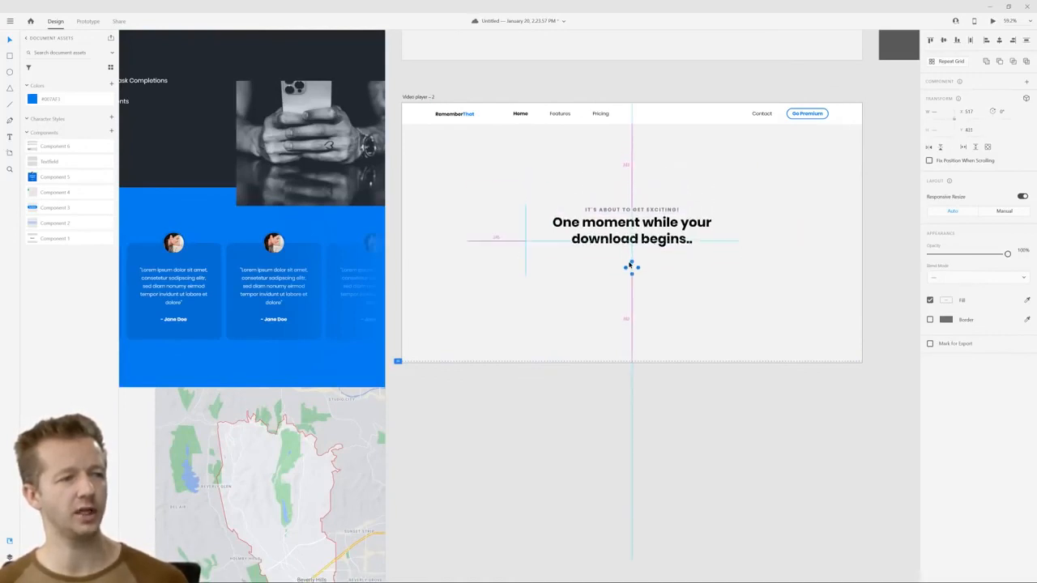
pyautogui.click(745, 400)
pyautogui.click(887, 307)
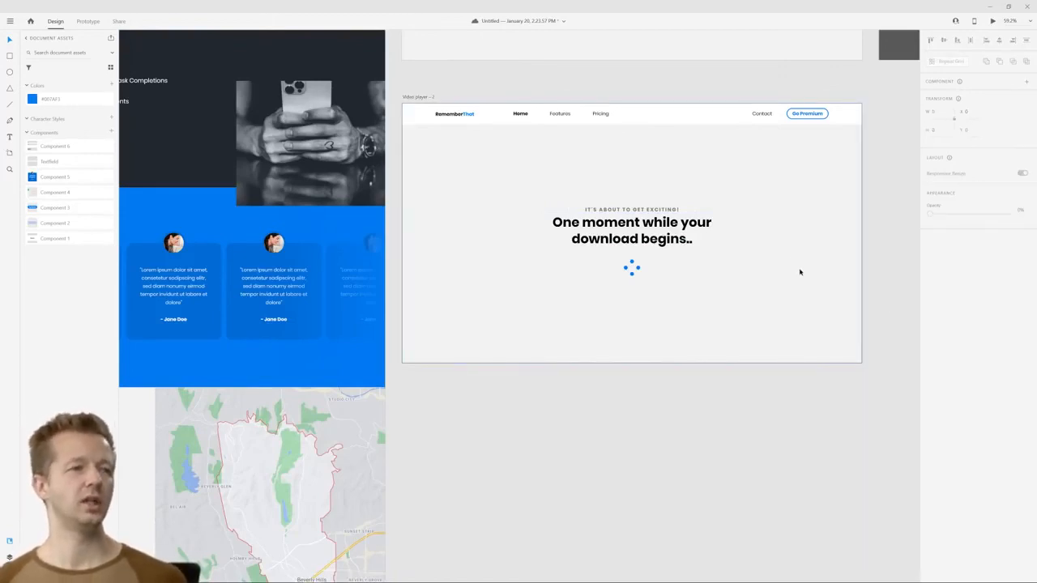
# Set the opacity of the dot loader on Video player – 2 to 0%
pyautogui.click(423, 98)
pyautogui.moveTo(533, 89); pyautogui.dragTo(422, 123)
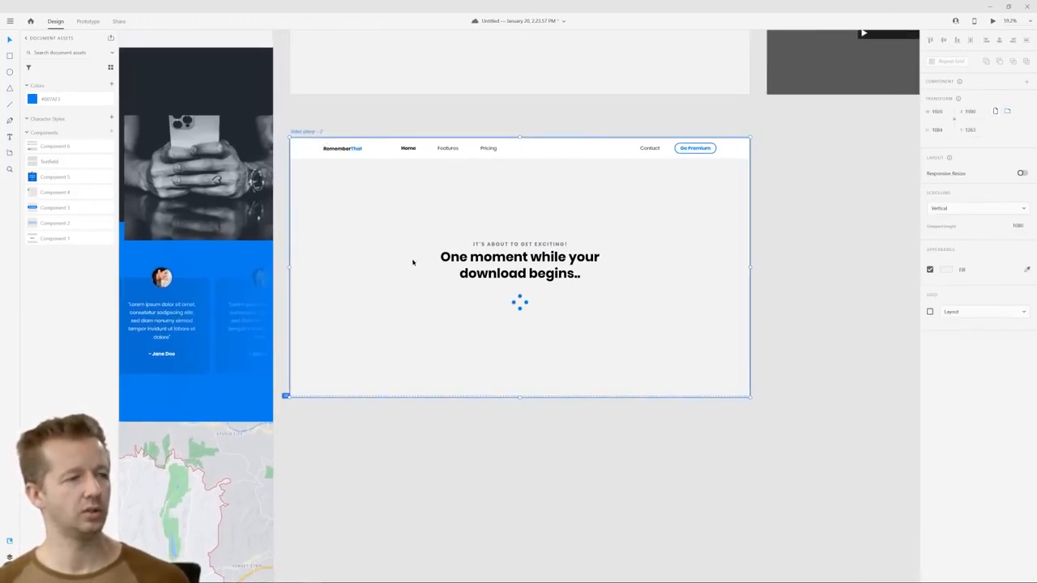
pyautogui.click(519, 302)
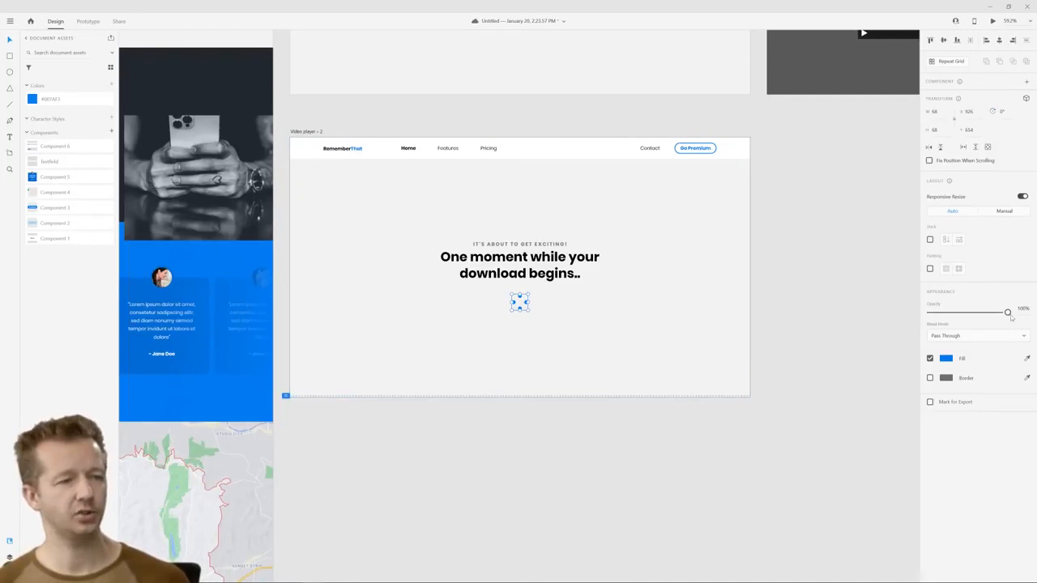
pyautogui.moveTo(1010, 317); pyautogui.dragTo(928, 314)
# Duplicate the Video player – 2 artboard and set the dot loader's opacity to 100% on the copy
pyautogui.click(305, 132)
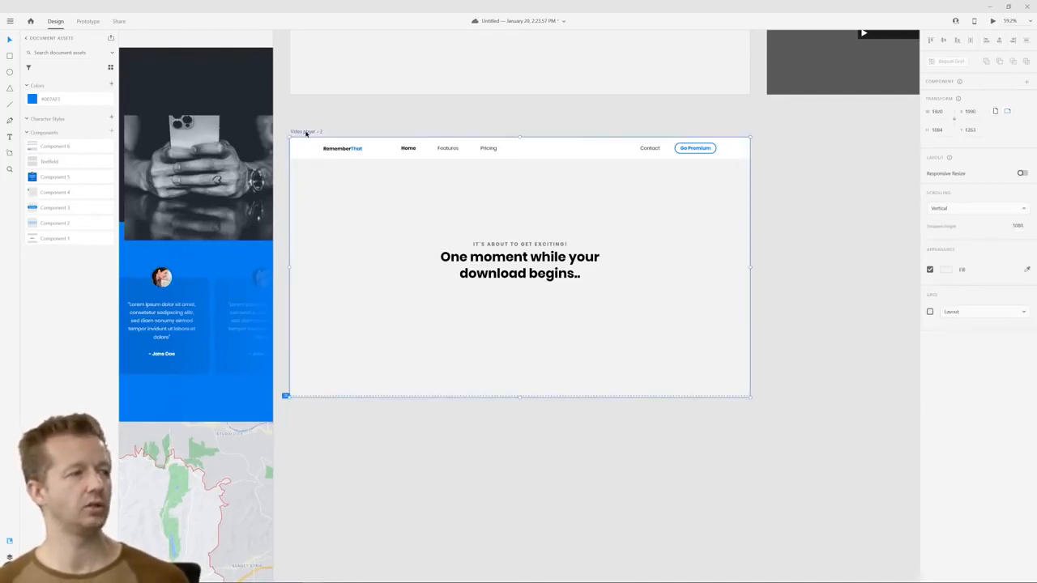
pyautogui.hotkey('ctrl', 'd')
pyautogui.click(520, 337)
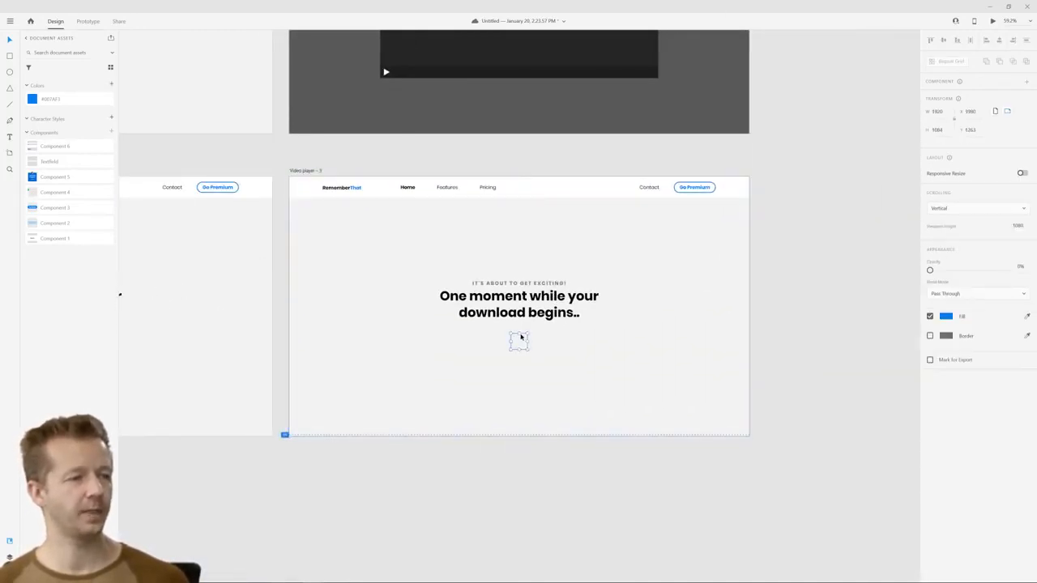
pyautogui.moveTo(932, 315); pyautogui.dragTo(1006, 312)
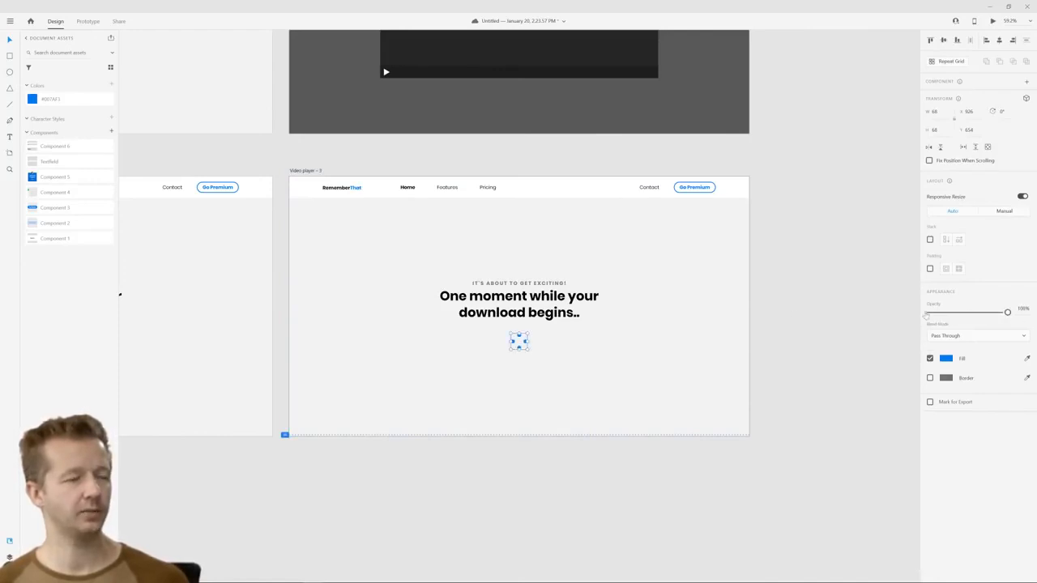
# Hide the headline and the small line above it on Video player – 2 by setting their opacity to 0%
pyautogui.hscroll(-5, 417, 266)
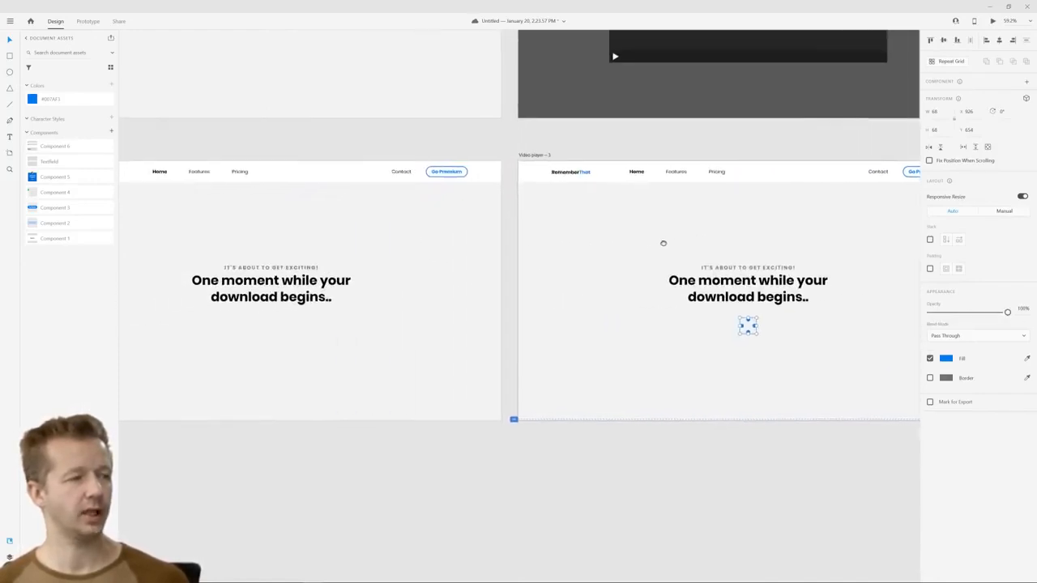
pyautogui.click(312, 285)
pyautogui.moveTo(311, 286); pyautogui.dragTo(312, 267)
pyautogui.moveTo(1007, 370); pyautogui.dragTo(927, 370)
pyautogui.click(761, 445)
# Link the Video player – 2 artboard to Video player – 3 with an Auto-Animate interaction triggered by Time
pyautogui.hscroll(5, 766, 440)
pyautogui.moveTo(550, 460); pyautogui.dragTo(840, 455)
pyautogui.click(88, 22)
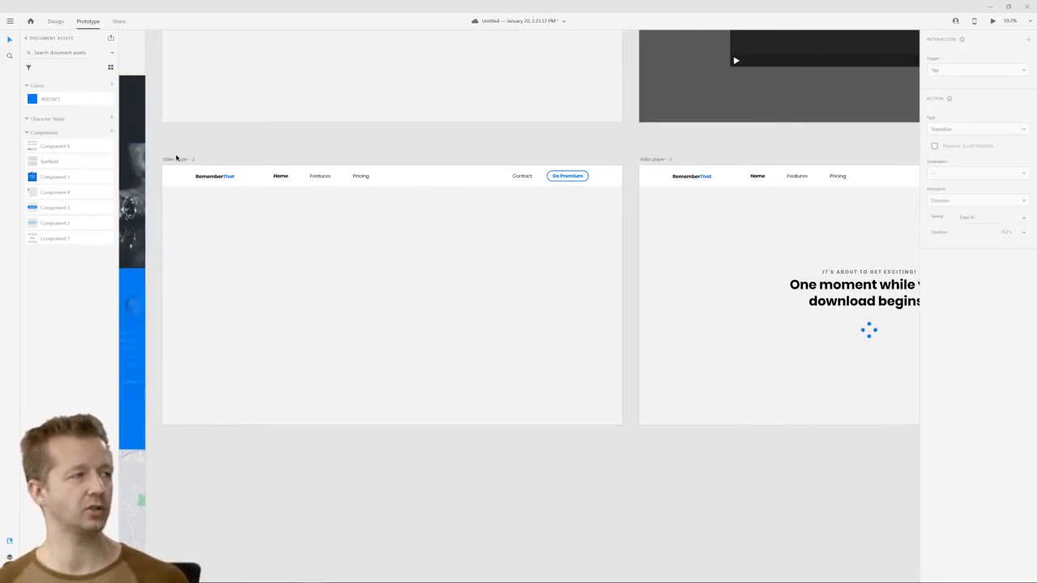
pyautogui.click(177, 159)
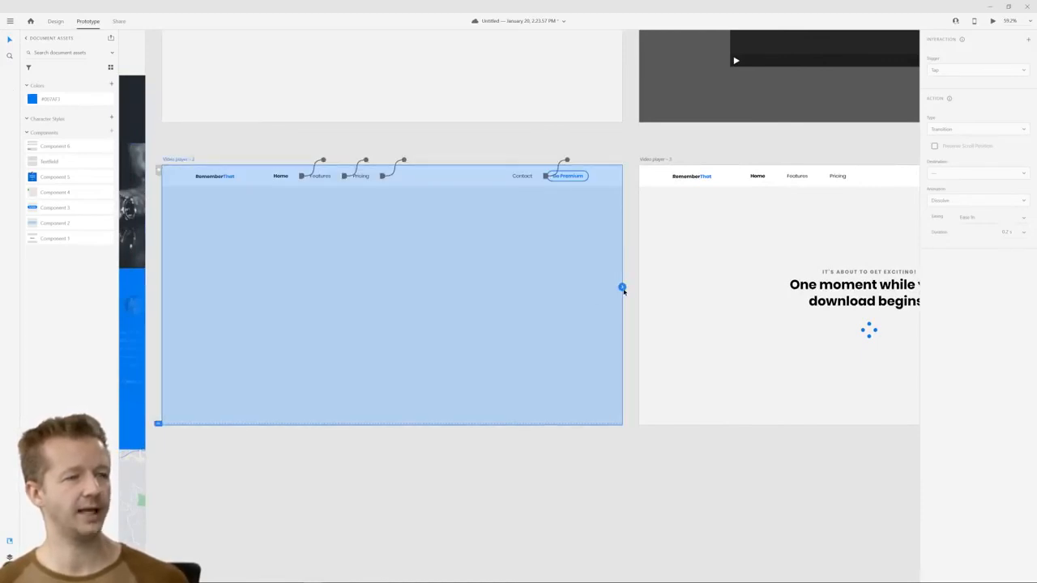
pyautogui.moveTo(623, 290); pyautogui.dragTo(666, 308)
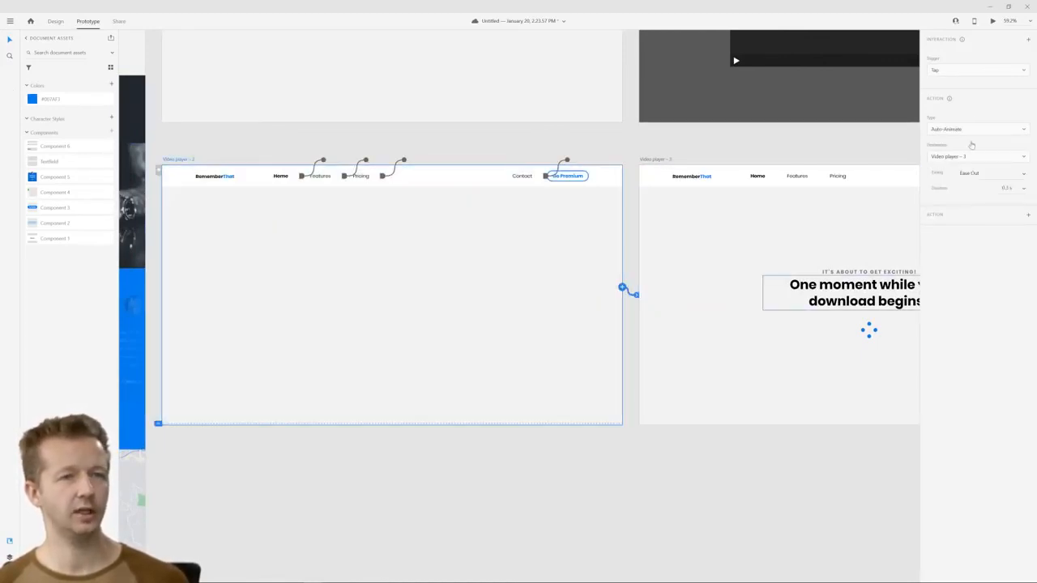
pyautogui.click(969, 70)
pyautogui.click(948, 103)
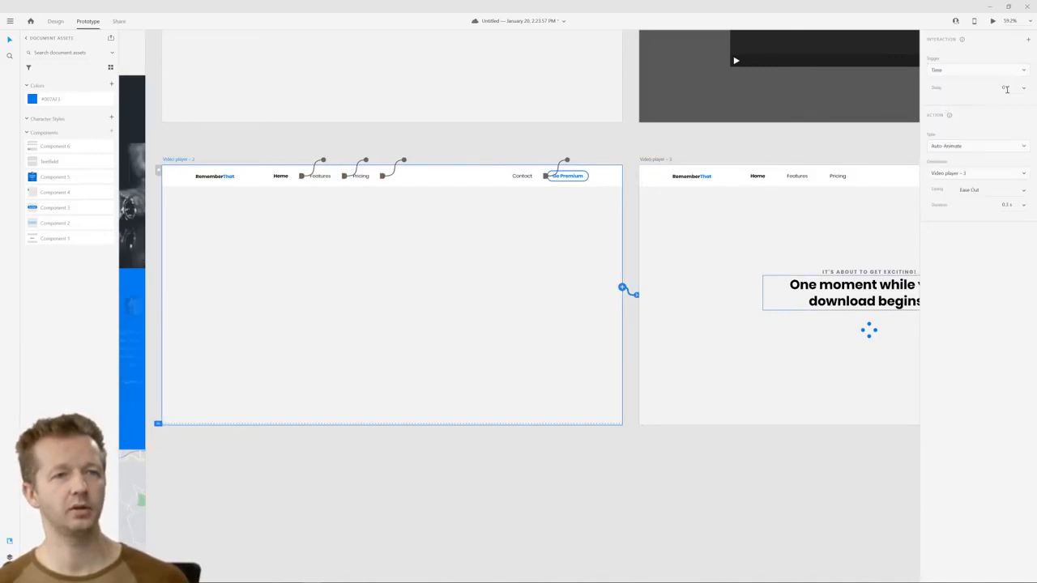
# Set the interaction's duration to 0.8 s and easing to Ease In-Out, and preview the animation
pyautogui.click(1024, 208)
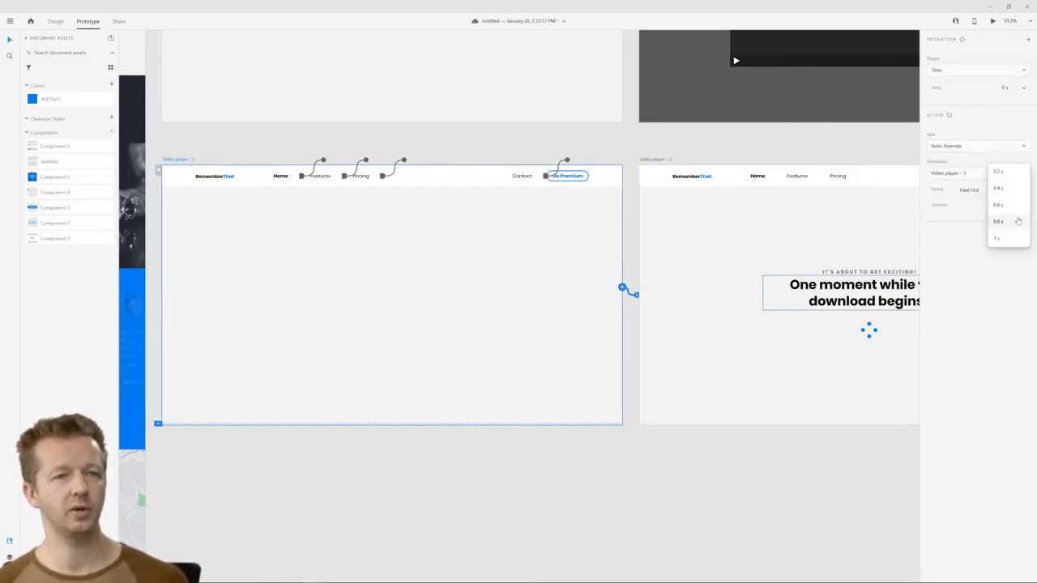
pyautogui.click(1016, 223)
pyautogui.click(1023, 196)
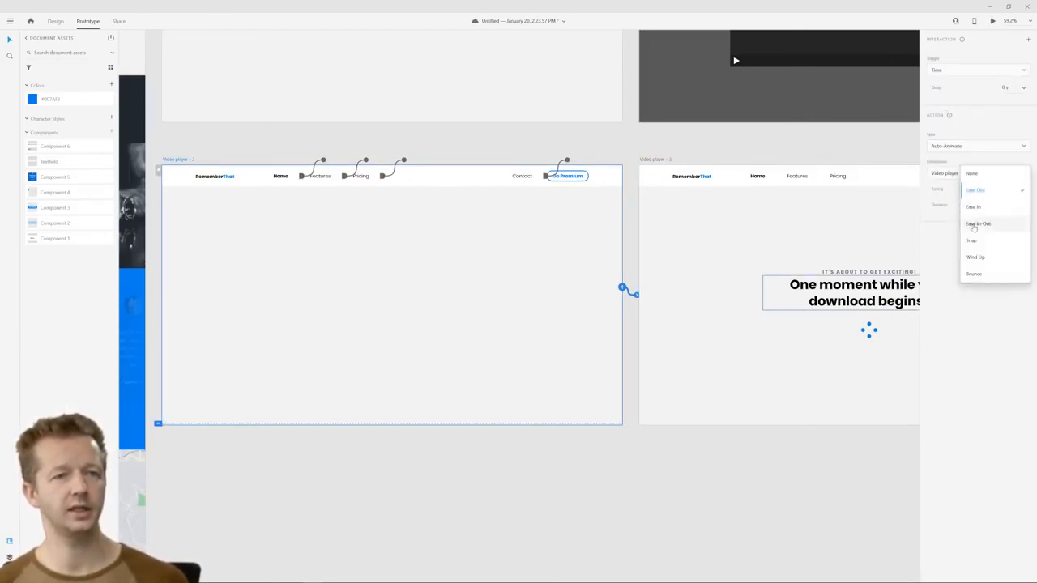
pyautogui.click(975, 227)
pyautogui.hotkey('ctrl', 'Return')
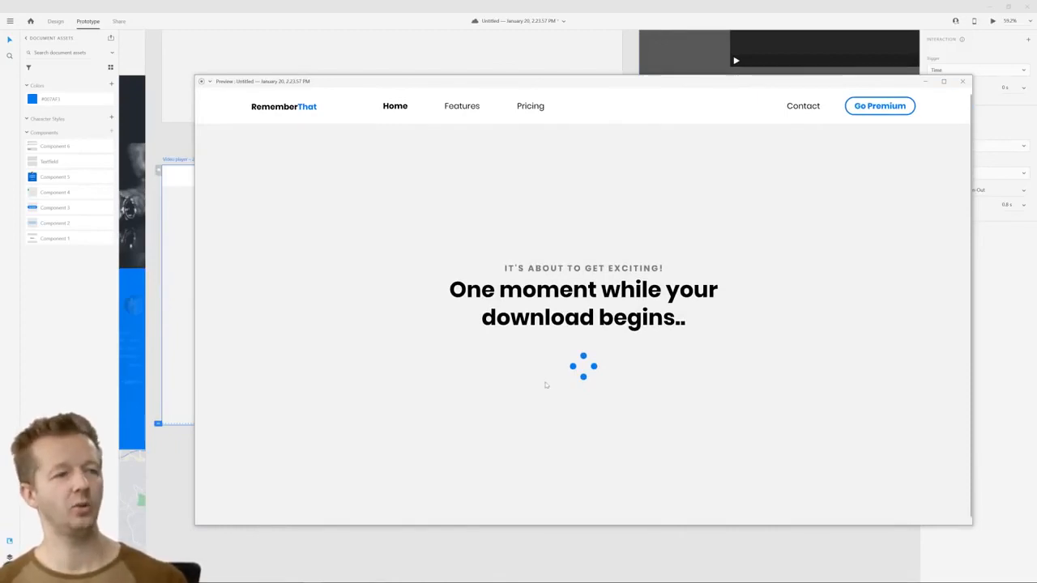
pyautogui.click(962, 81)
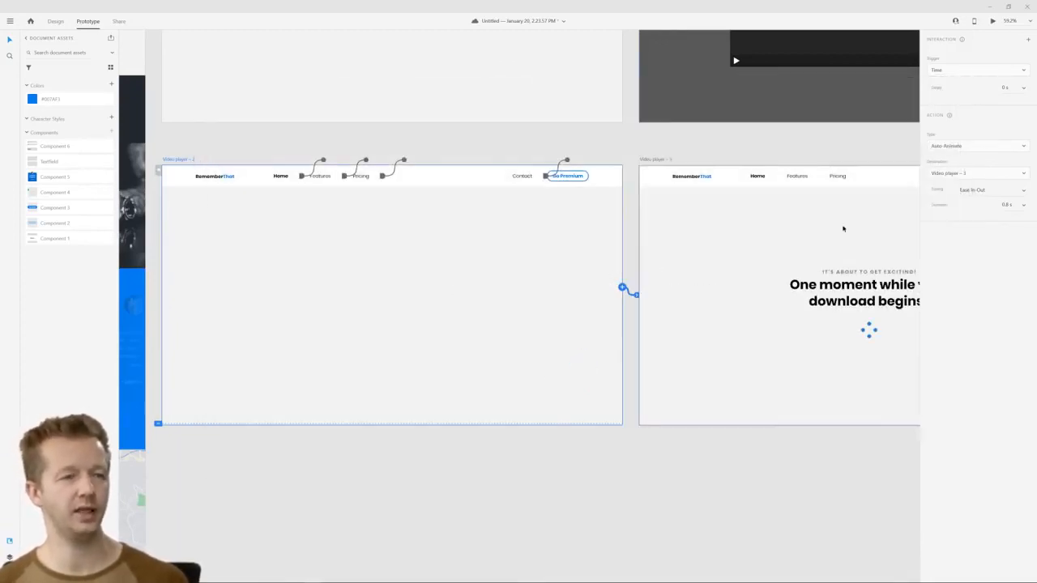
# Duplicate the Video player – 3 artboard
pyautogui.moveTo(842, 472); pyautogui.dragTo(456, 475)
pyautogui.click(288, 160)
pyautogui.hotkey('ctrl', 'd')
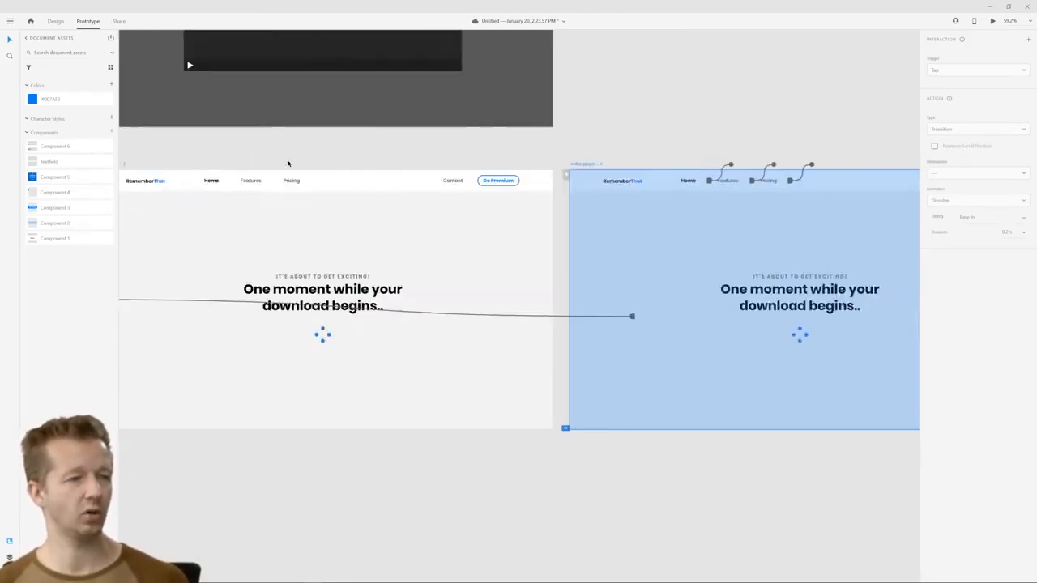
# Rotate the dot loader on Video player – 4 by a full turn to -360°
pyautogui.hotkey('ctrl', '1')
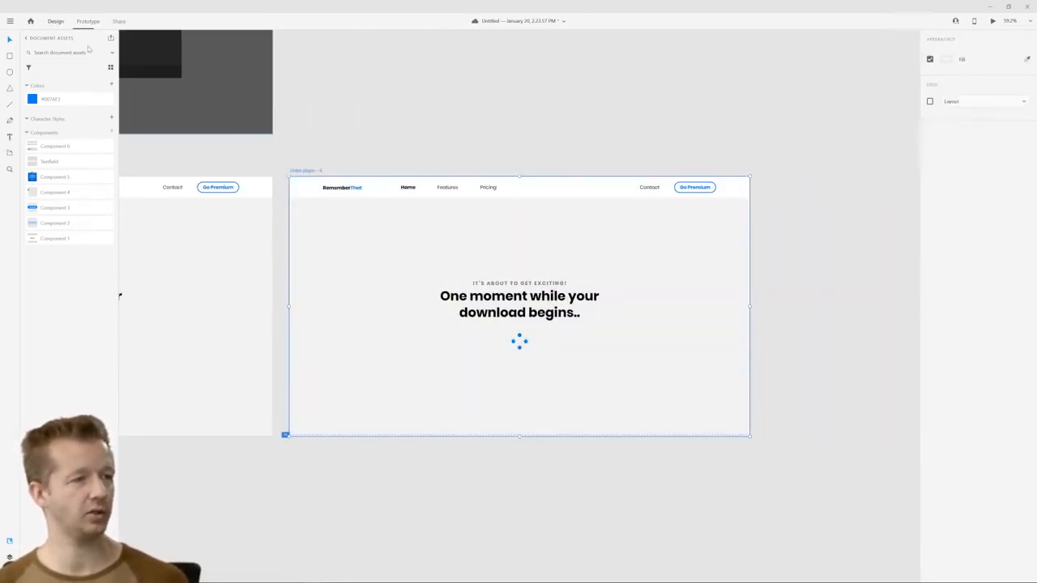
pyautogui.click(520, 339)
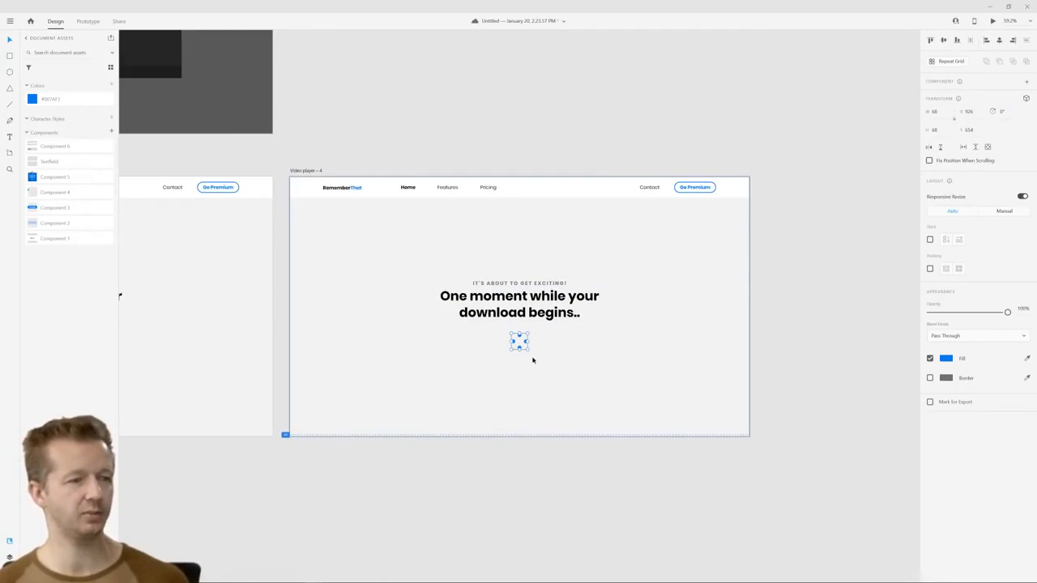
pyautogui.scroll(5, 500, 357)
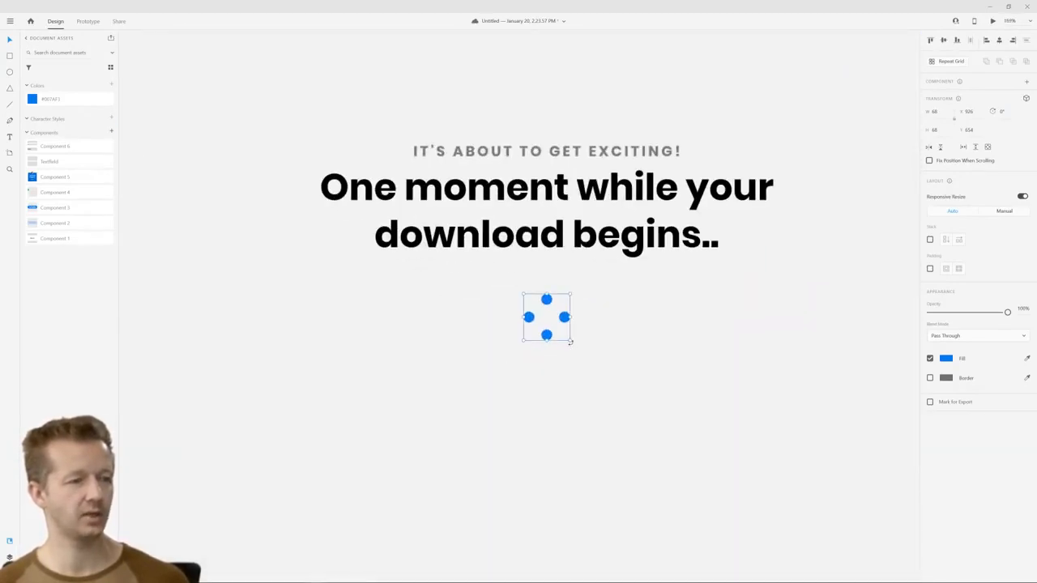
pyautogui.moveTo(570, 342); pyautogui.dragTo(580, 361)
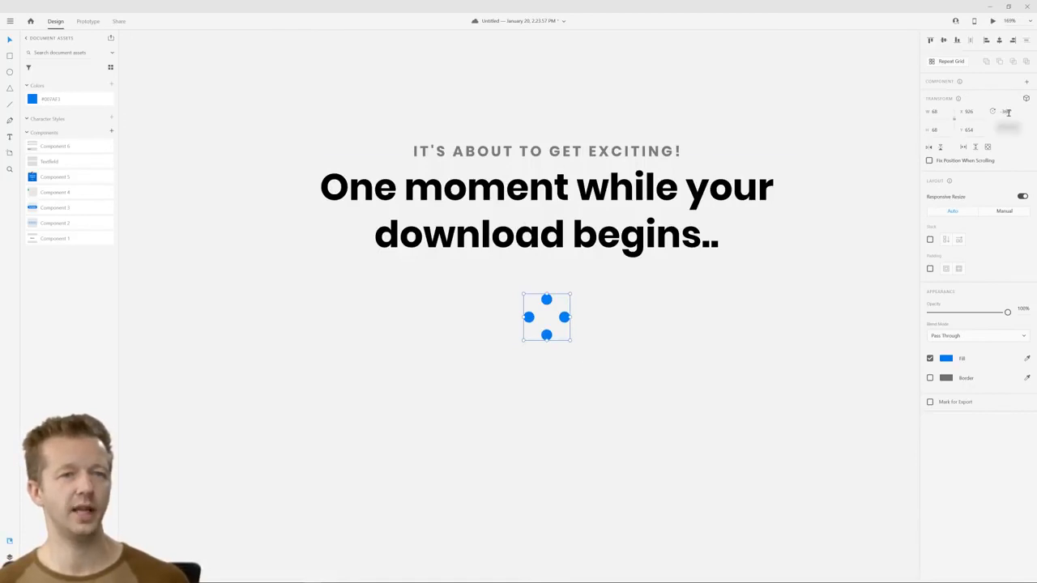
pyautogui.scroll(-4, 528, 310)
pyautogui.hscroll(-5, 657, 319)
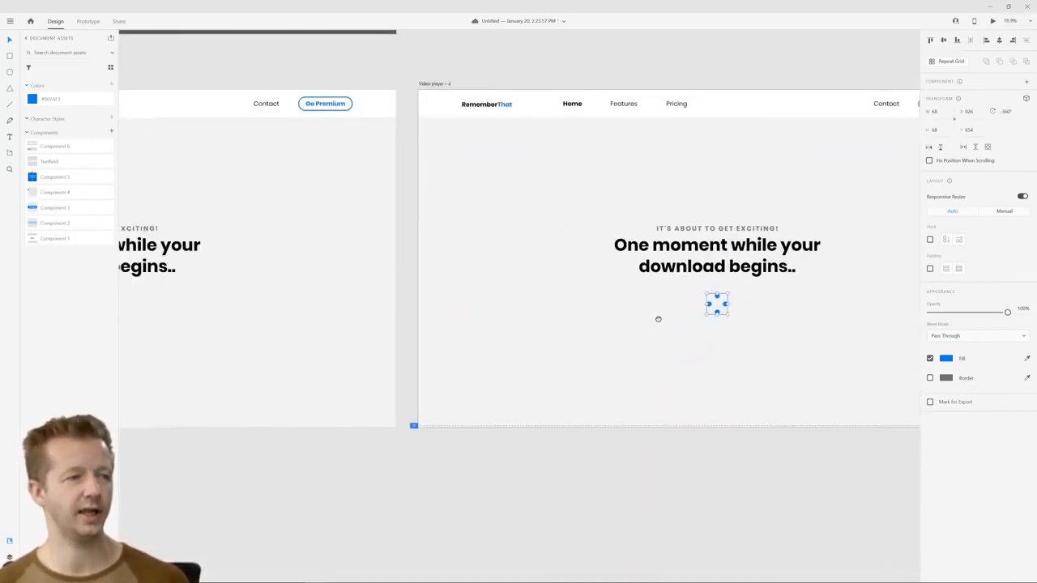
pyautogui.scroll(-3, 657, 320)
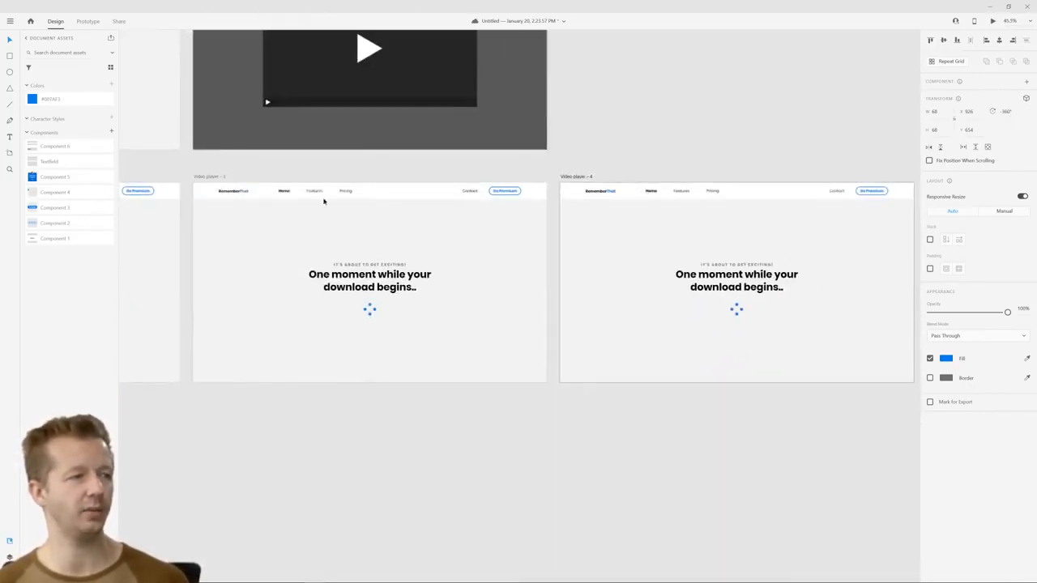
# Link the Video player – 3 artboard to Video player – 4 with a Time-triggered Auto-Animate interaction
pyautogui.click(88, 21)
pyautogui.click(528, 276)
pyautogui.moveTo(547, 274); pyautogui.dragTo(591, 291)
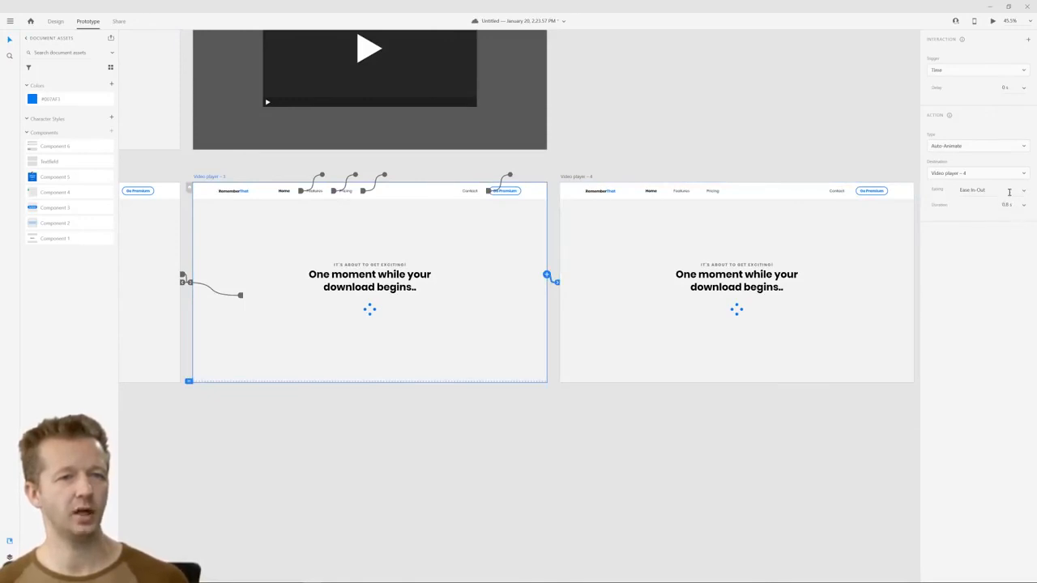
# Try the None easing on the interaction to Video player – 4, and undo the change
pyautogui.click(1024, 191)
pyautogui.click(976, 141)
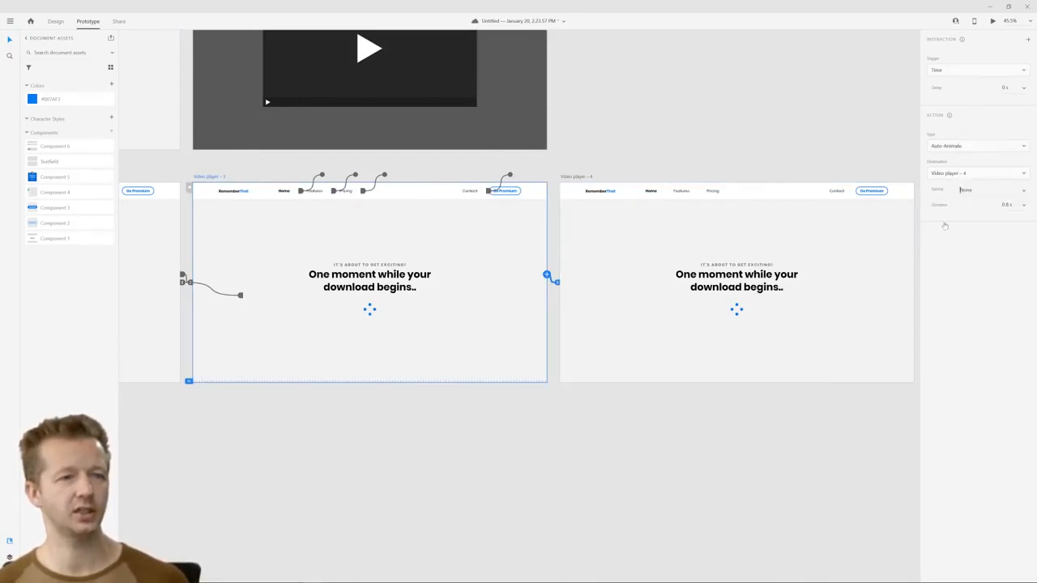
pyautogui.hotkey('ctrl', 'z')
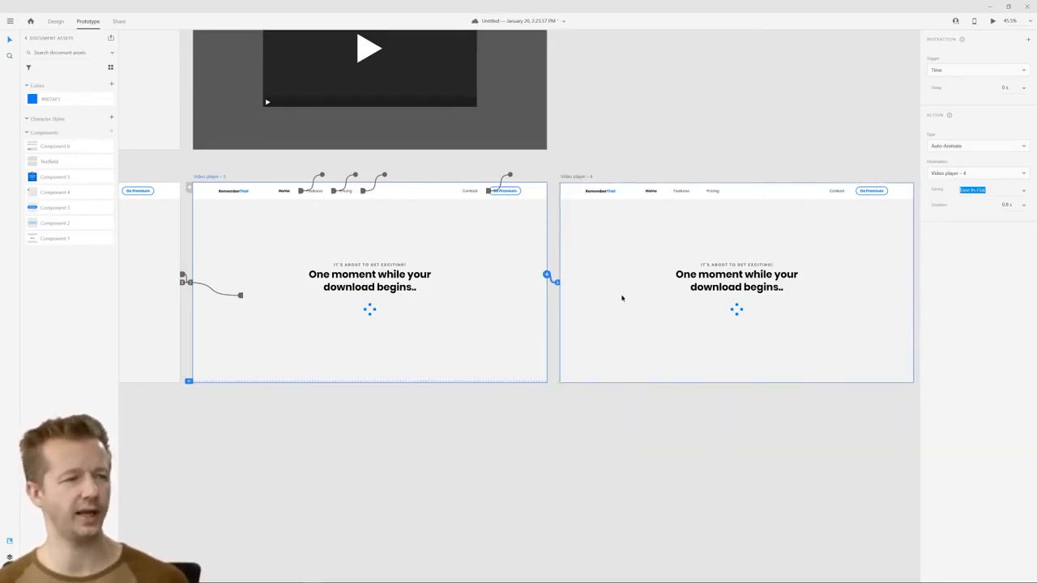
# Link the Video player – 4 artboard back to Video player – 3 with a Time-triggered Auto-Animate interaction
pyautogui.click(574, 177)
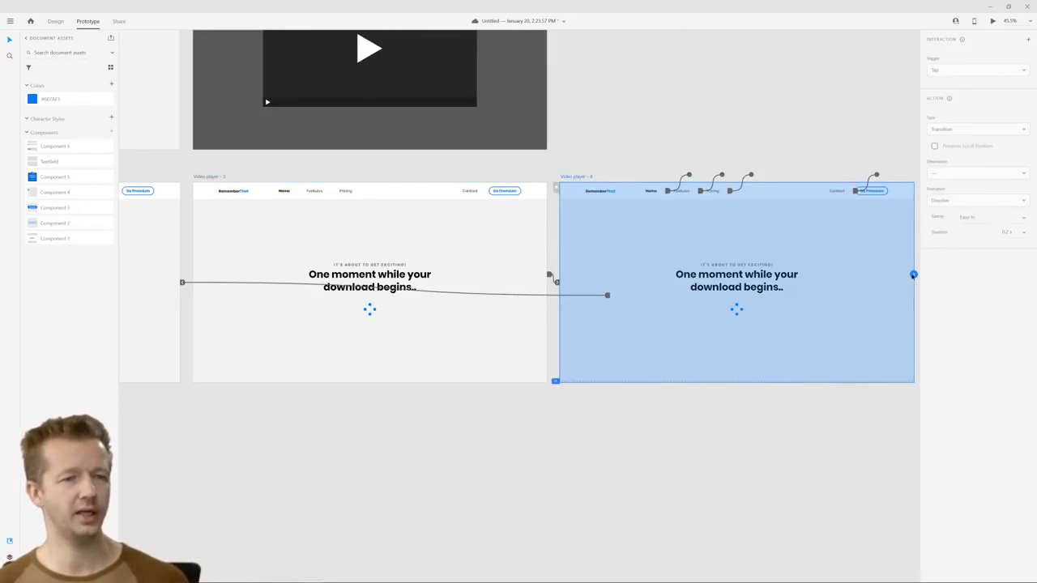
pyautogui.moveTo(912, 274); pyautogui.dragTo(513, 270)
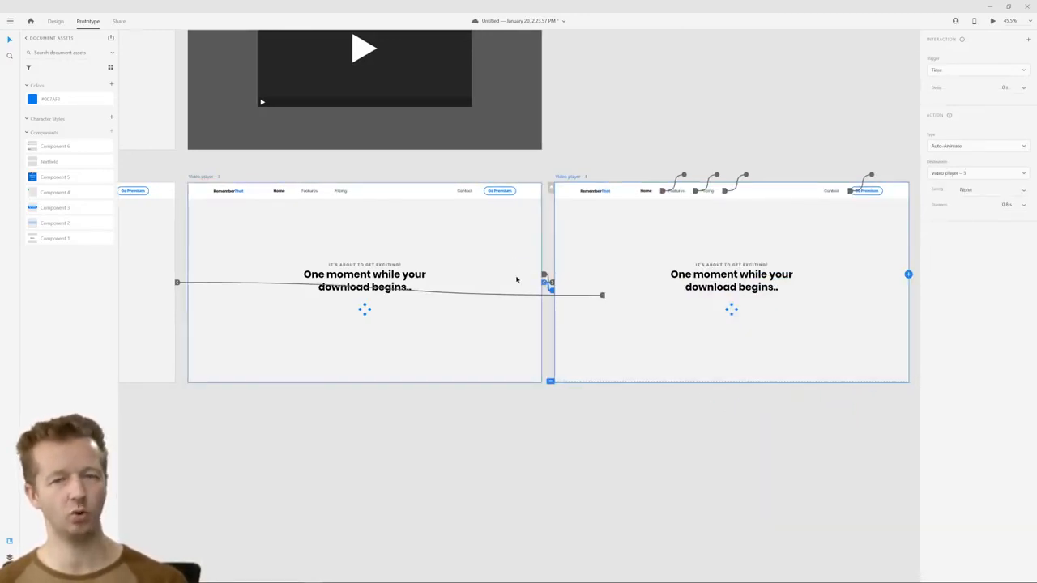
pyautogui.click(334, 177)
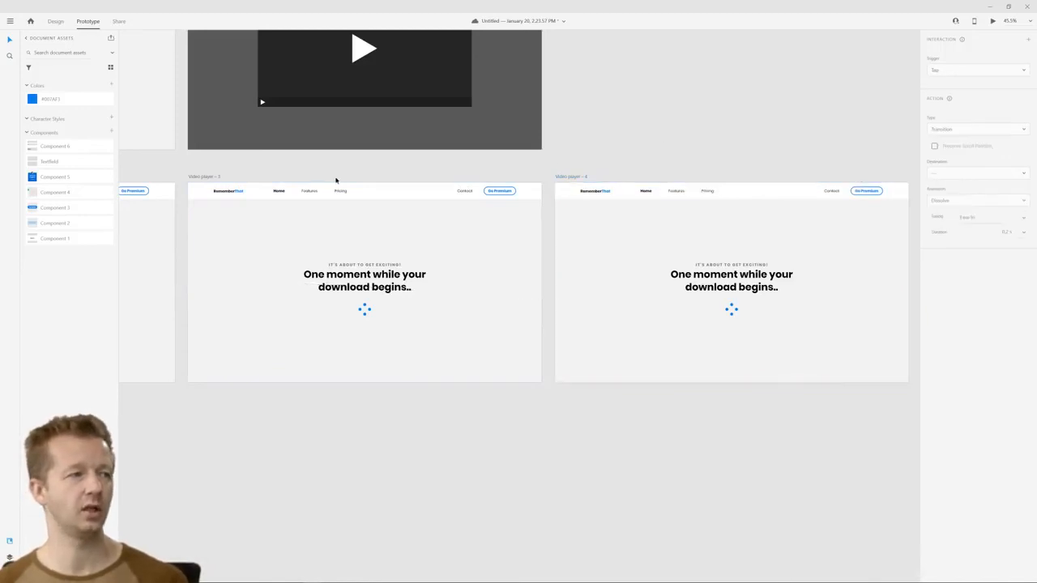
# Show the connections of all artboards and rename the Home artboard's flow as Main
pyautogui.scroll(-5, 330, 178)
pyautogui.moveTo(382, 252); pyautogui.dragTo(667, 298)
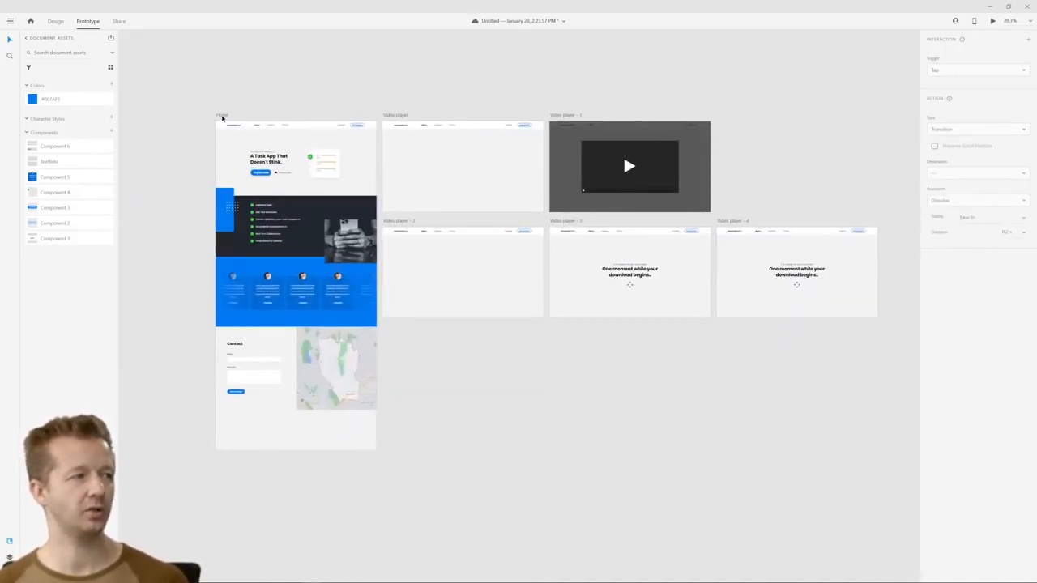
pyautogui.hotkey('ctrl', 'a')
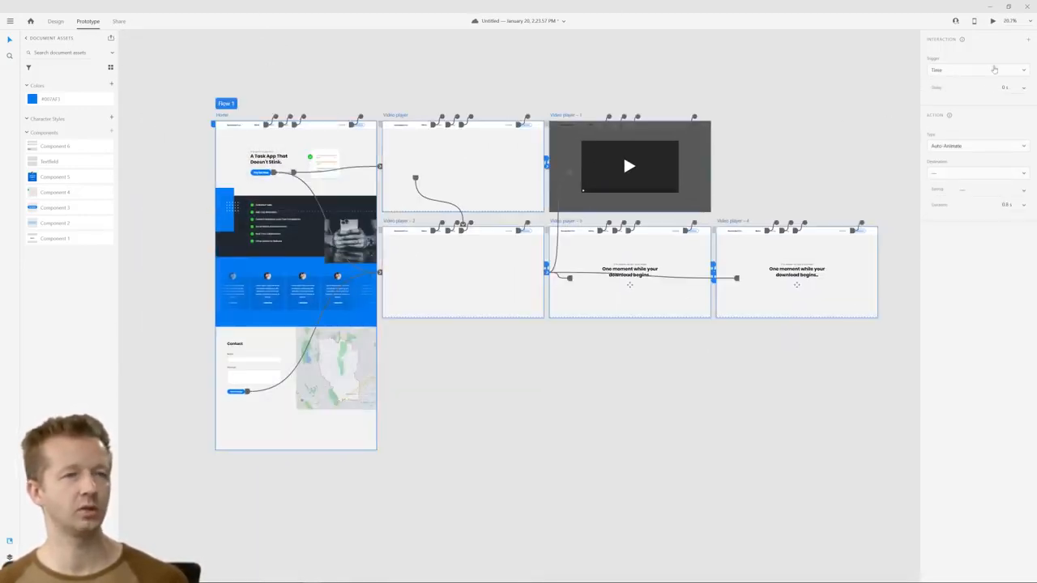
pyautogui.scroll(5, 202, 125)
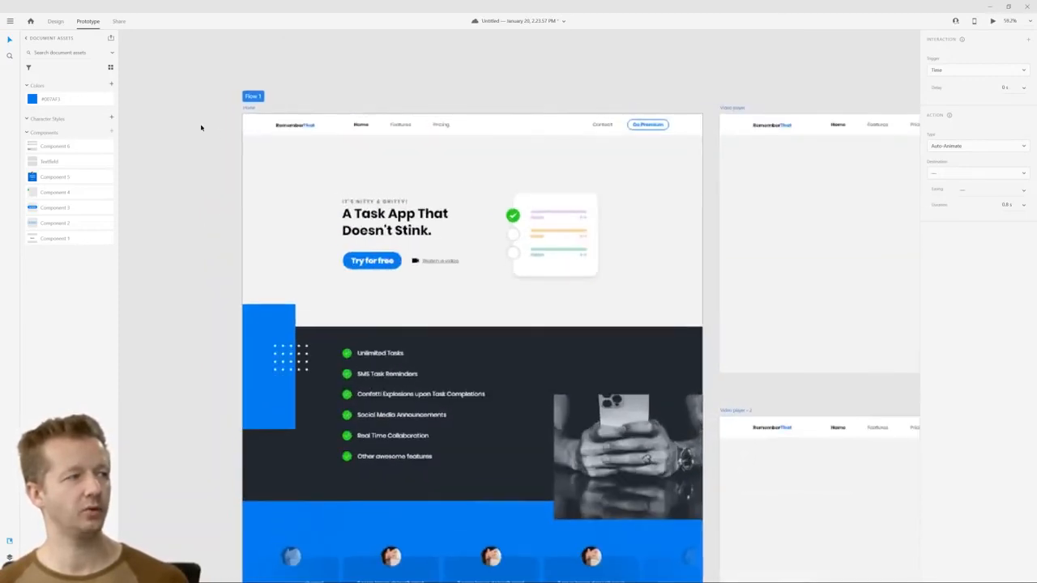
pyautogui.doubleClick(254, 98)
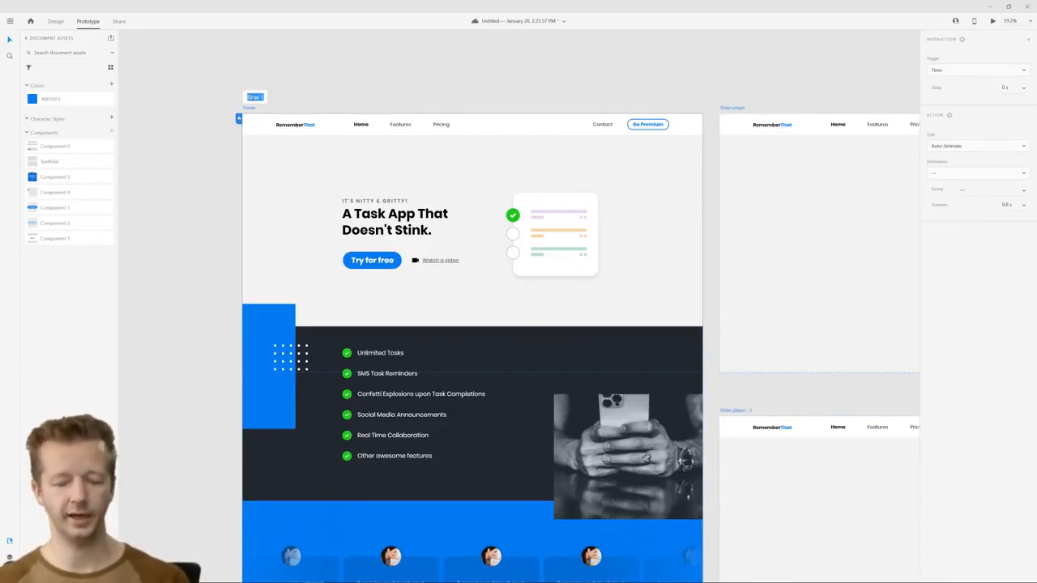
pyautogui.write('Main')
pyautogui.press('Return')
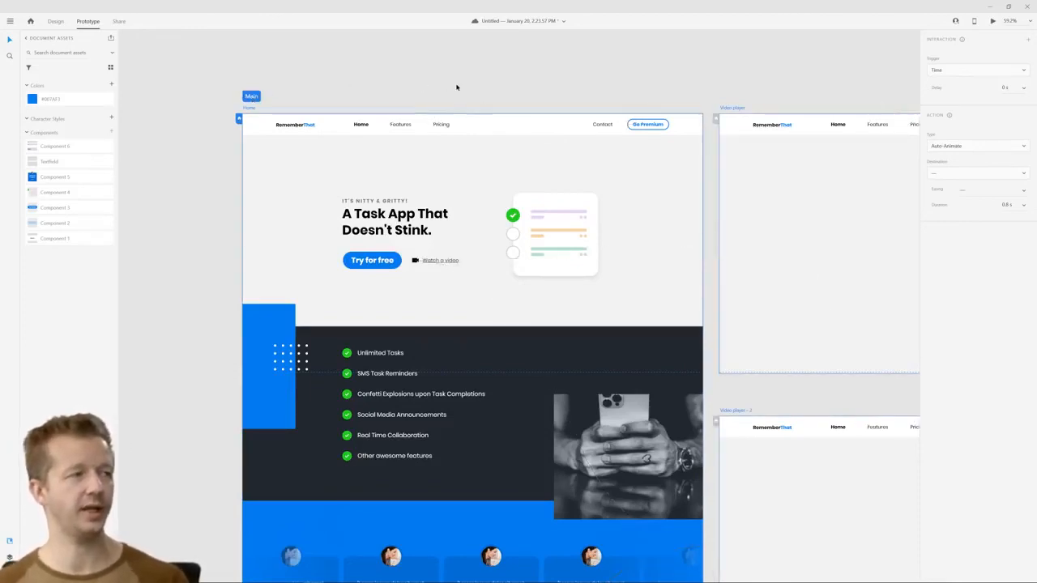
# Preview the Main flow from the Home artboard and test the "Try for free" button's download page and loader
pyautogui.scroll(-3, 456, 85)
pyautogui.moveTo(597, 85); pyautogui.dragTo(450, 112)
pyautogui.click(989, 25)
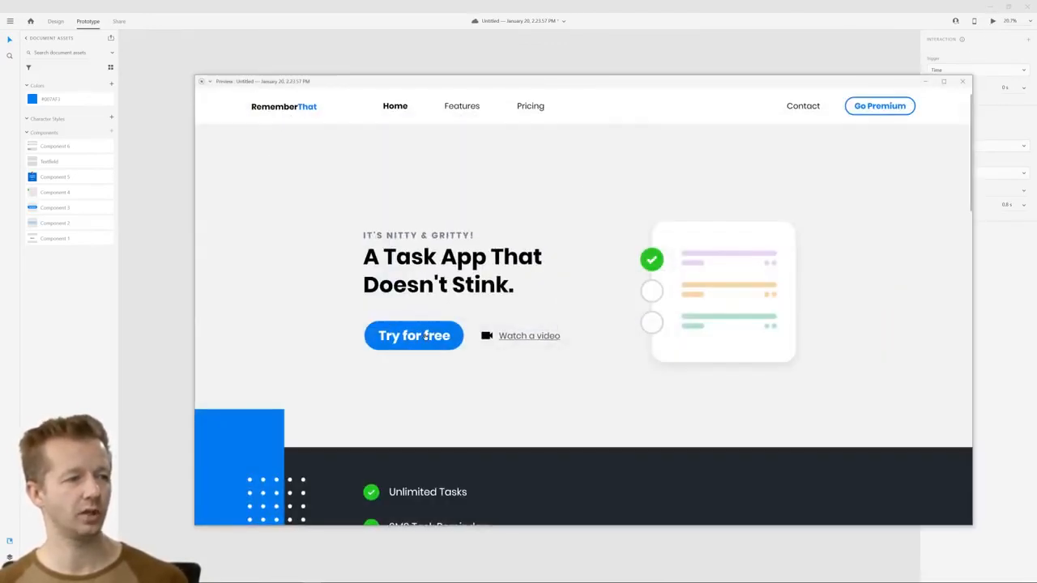
pyautogui.click(425, 335)
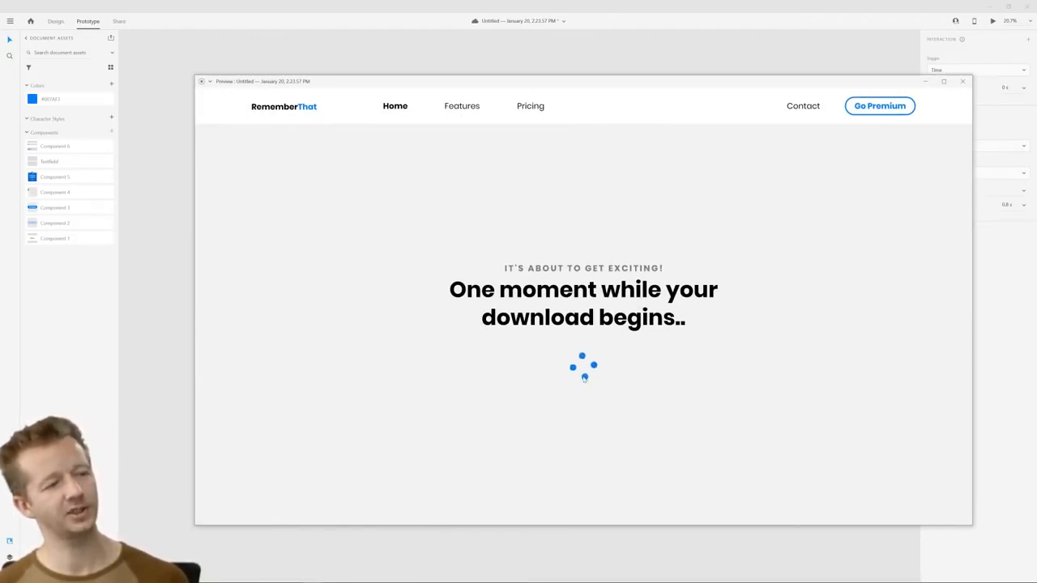
pyautogui.click(962, 81)
# Set the easing of the interaction from Video player – 4 back to Video player – 3 to Ease In-Out, and preview the loader animation
pyautogui.scroll(5, 667, 280)
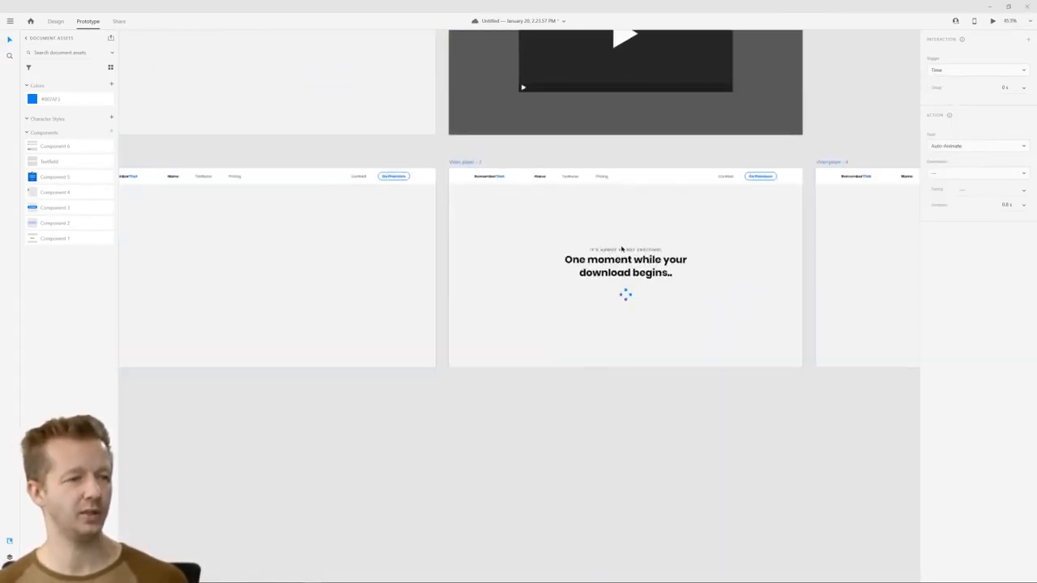
pyautogui.click(477, 162)
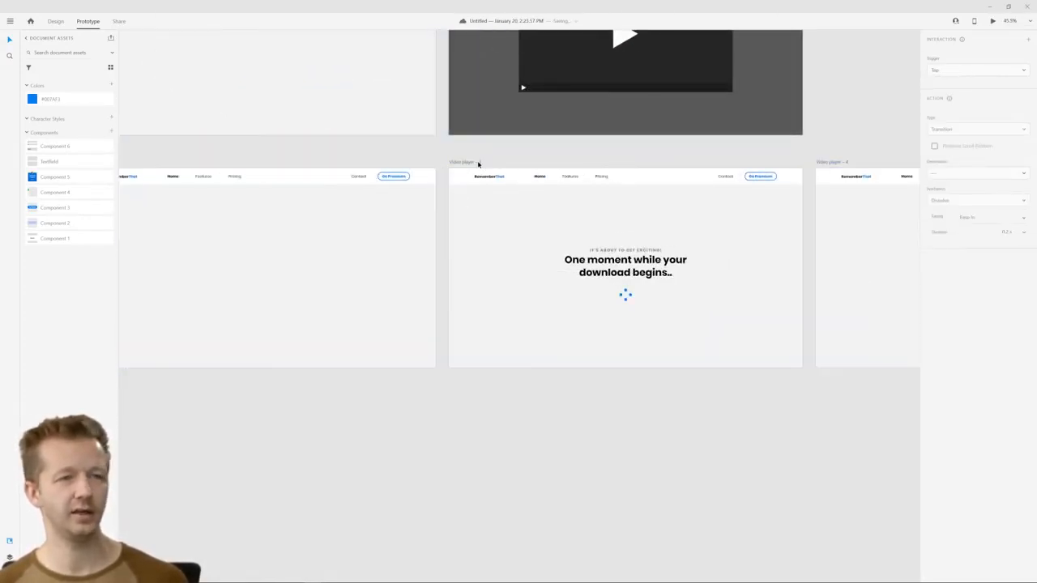
pyautogui.click(837, 164)
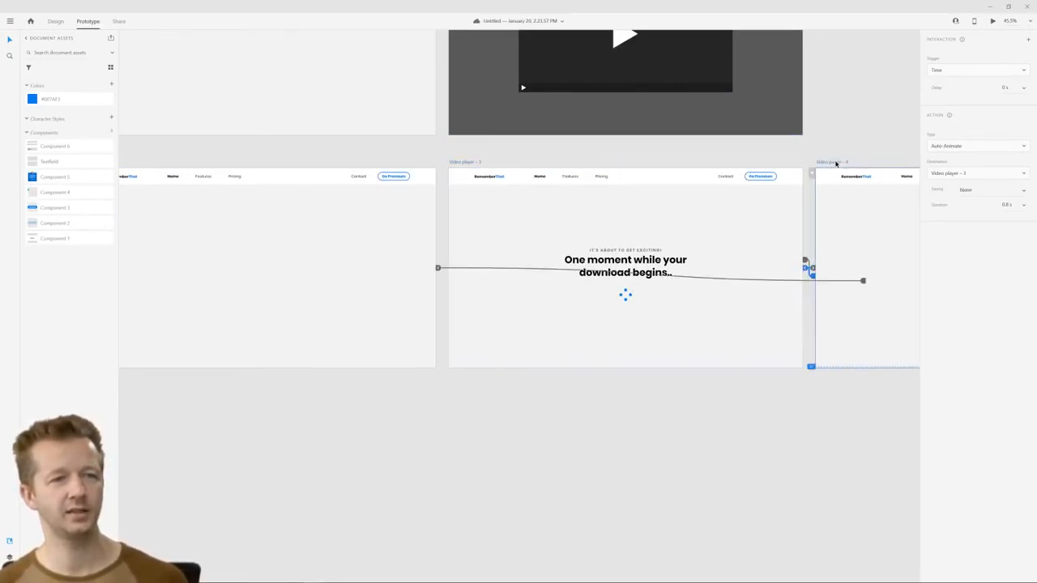
pyautogui.click(1023, 195)
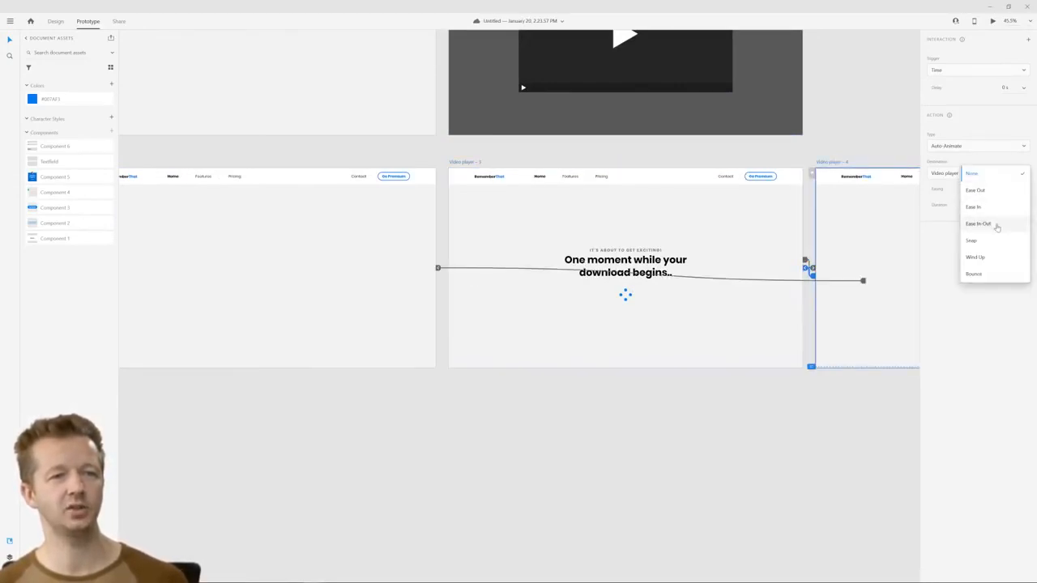
pyautogui.click(997, 226)
pyautogui.click(847, 117)
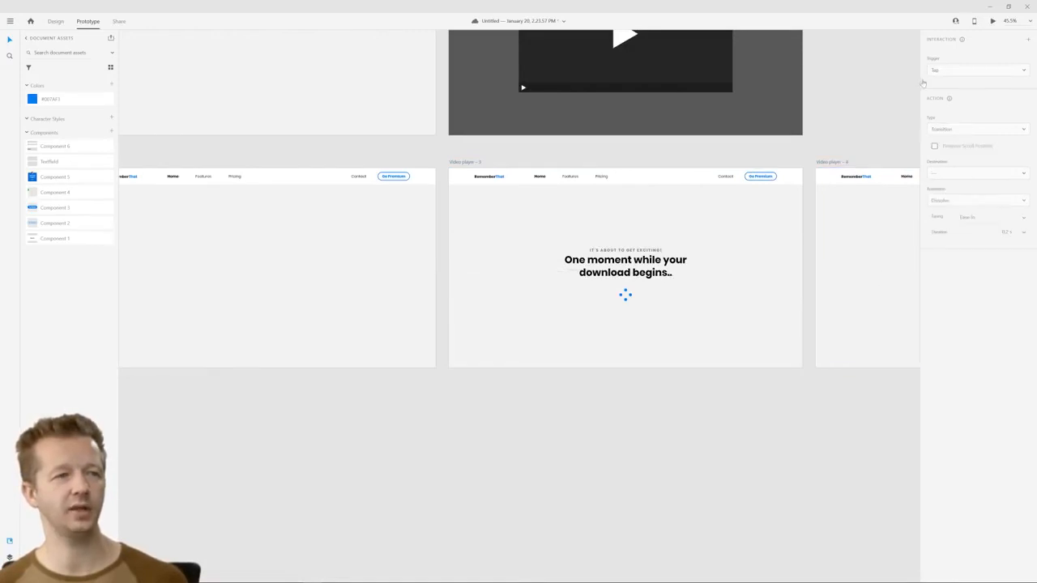
pyautogui.click(993, 22)
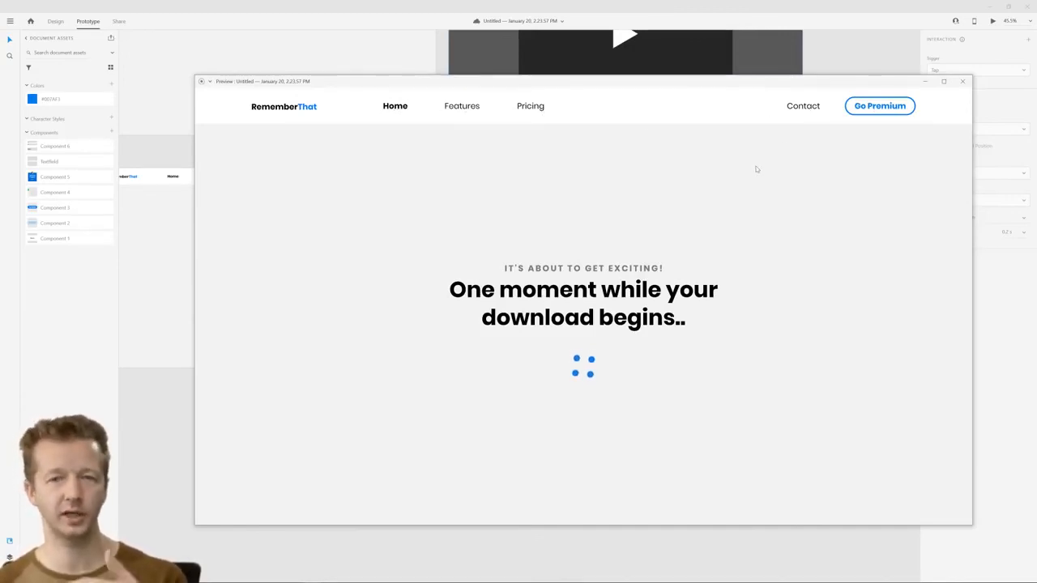
pyautogui.click(962, 81)
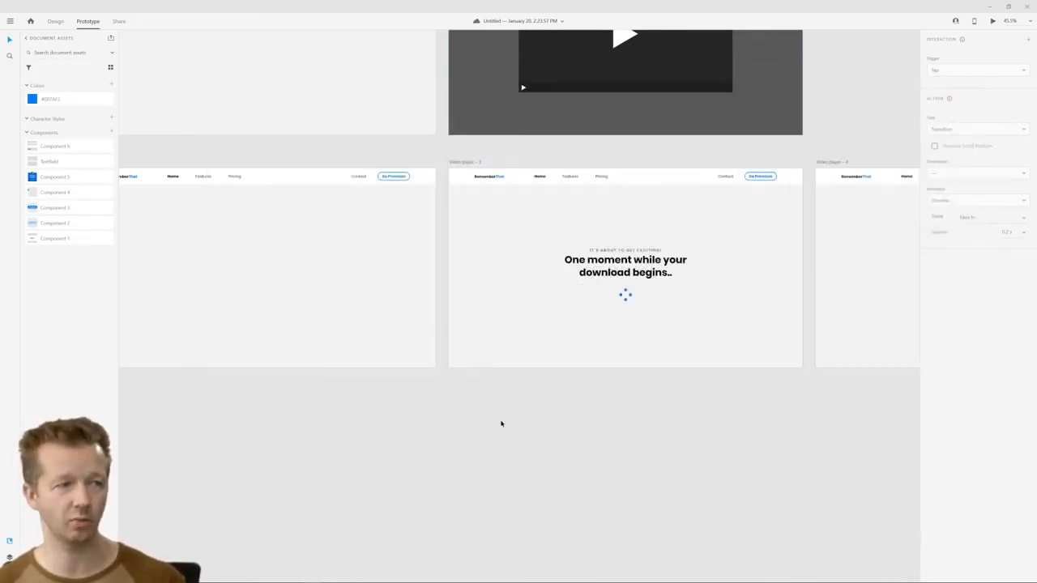
# Review the overall artboard layout and the interactions on the Home artboard's navigation links
pyautogui.scroll(-6, 499, 421)
pyautogui.moveTo(576, 370); pyautogui.dragTo(554, 348)
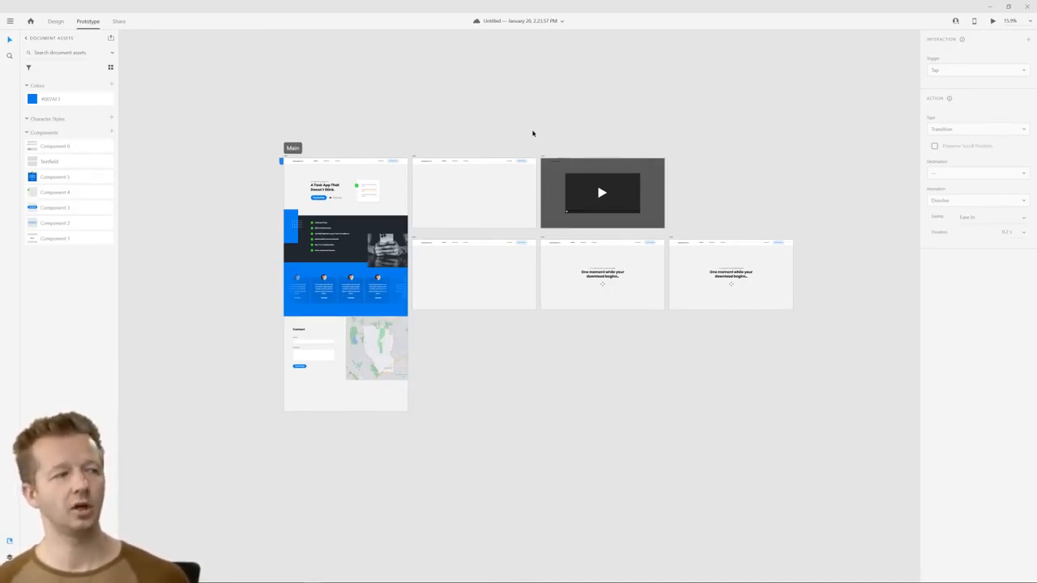
pyautogui.scroll(3, 307, 215)
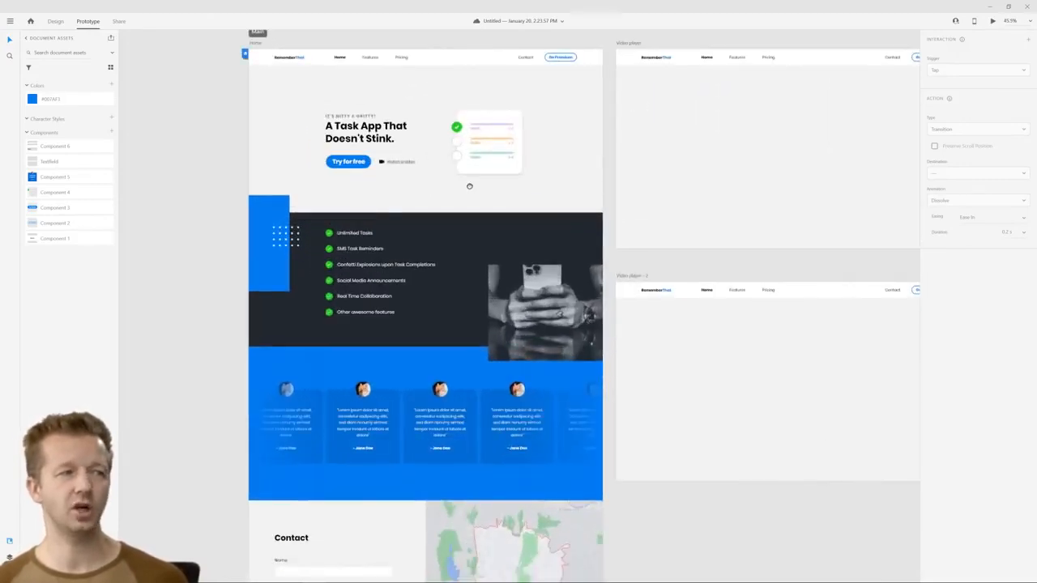
pyautogui.moveTo(469, 186); pyautogui.dragTo(516, 200)
pyautogui.scroll(2, 518, 204)
pyautogui.scroll(-3, 519, 204)
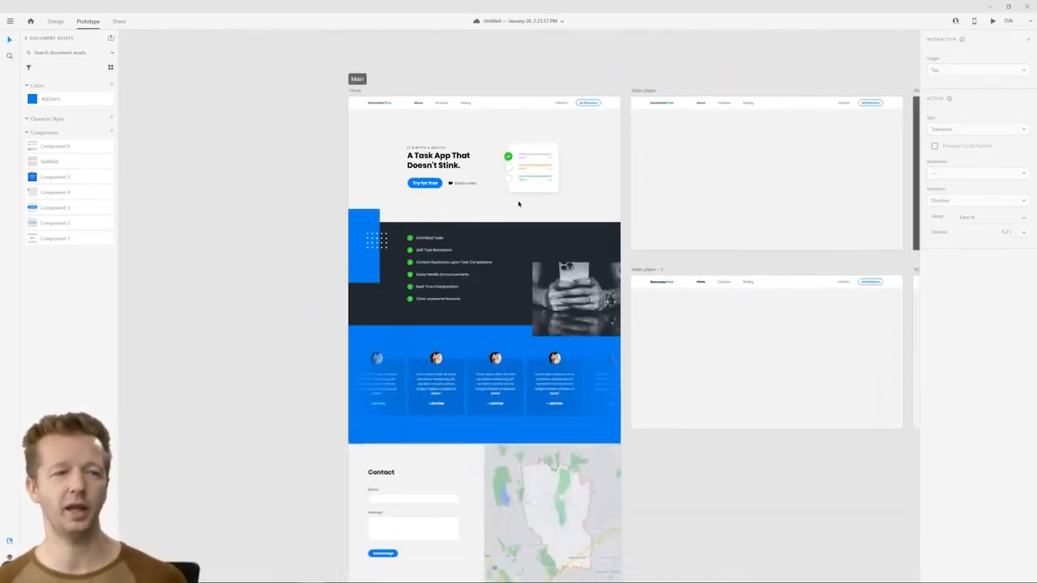
pyautogui.moveTo(723, 202); pyautogui.dragTo(671, 206)
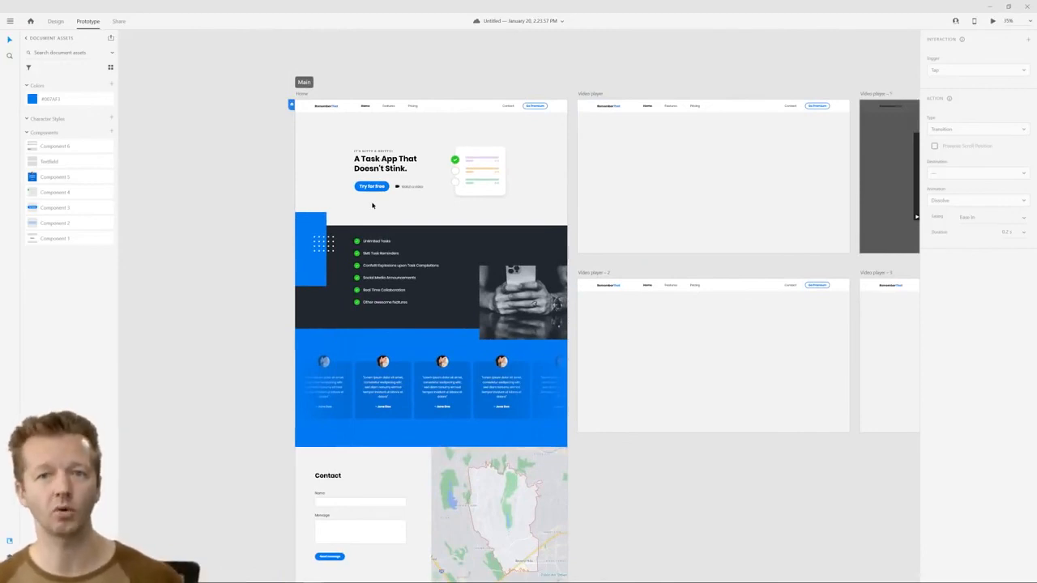
pyautogui.click(394, 105)
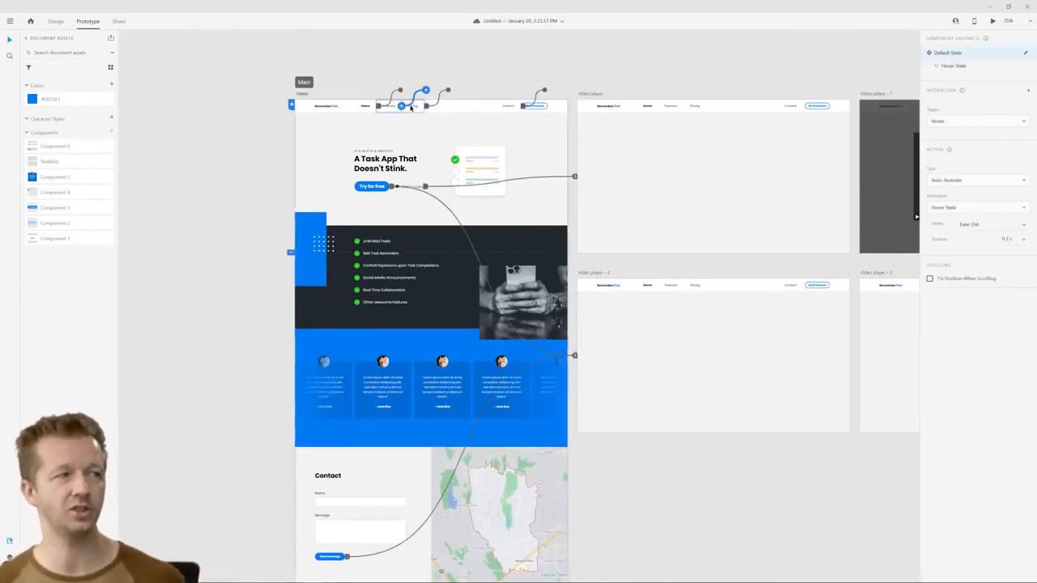
pyautogui.click(443, 70)
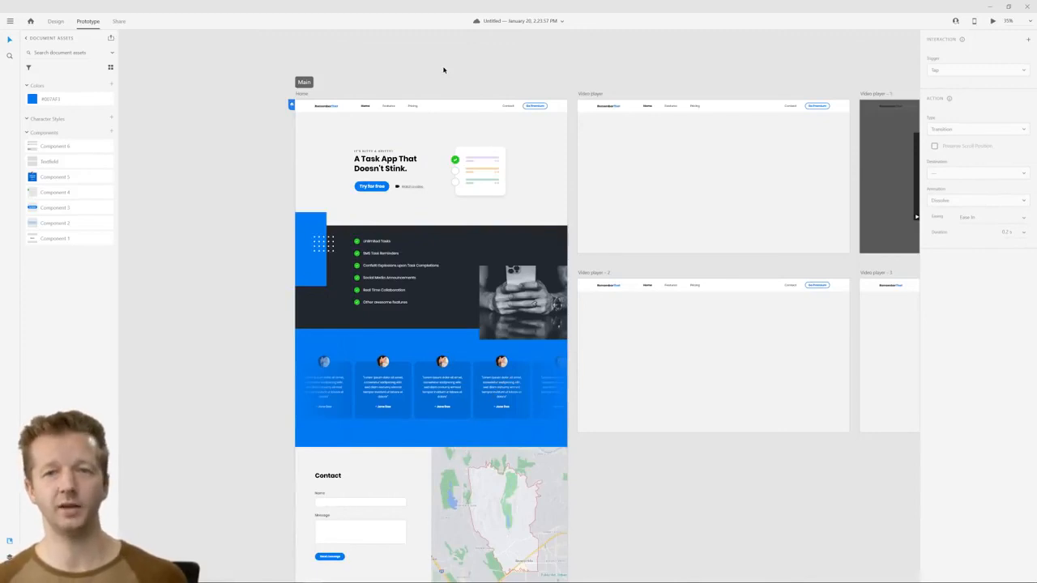